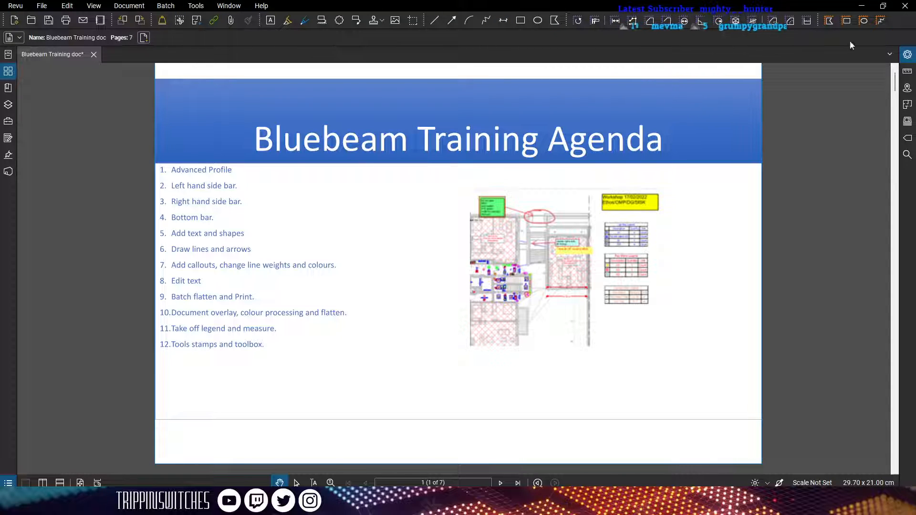
Show the Alignment, Advanced Text, Appearance, Digital Signature and Document toolbars, and hide the File toolbar
{"action": "left_click", "coordinate": [195, 5]}
{"action": "mouse_move", "coordinate": [215, 123]}
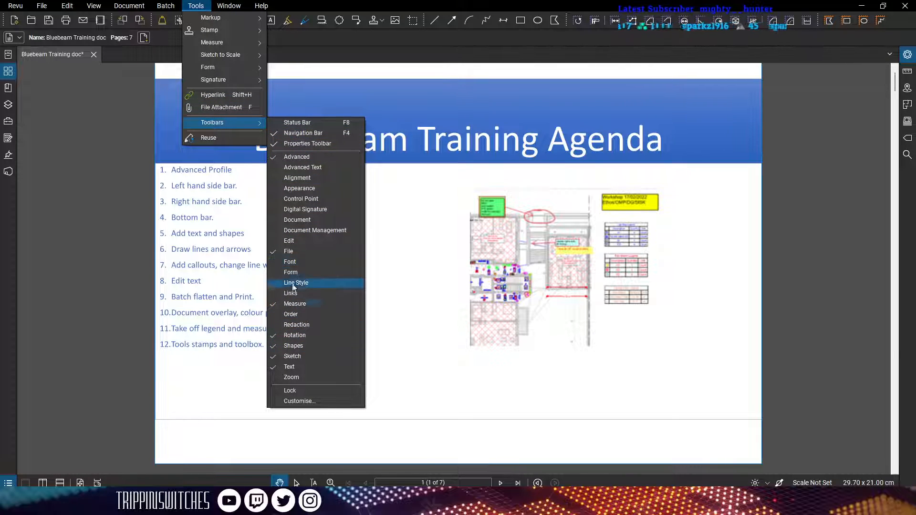
{"action": "left_click", "coordinate": [297, 179]}
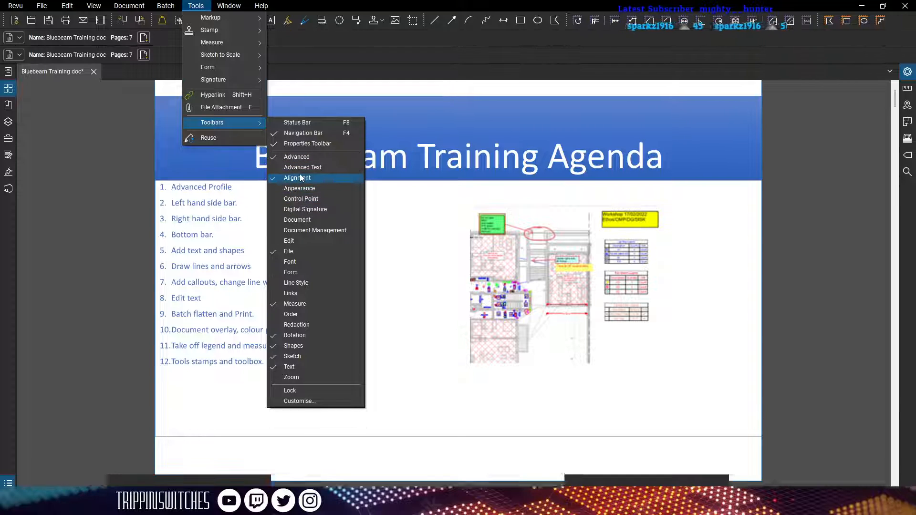
{"action": "left_click", "coordinate": [298, 168]}
{"action": "left_click", "coordinate": [296, 188]}
{"action": "left_click", "coordinate": [295, 209]}
{"action": "left_click", "coordinate": [294, 220]}
{"action": "left_click", "coordinate": [289, 252]}
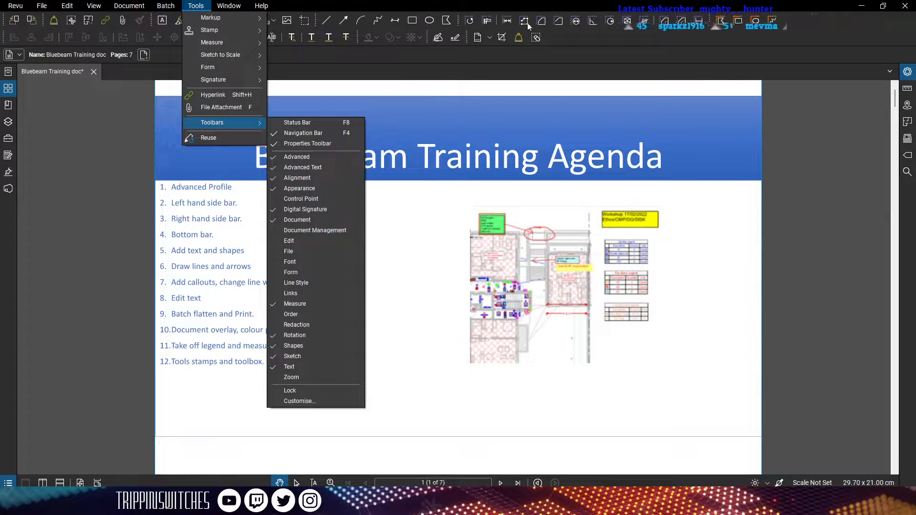
Hide the Document, Digital Signature, Appearance, Alignment and Measure toolbars
{"action": "left_click", "coordinate": [286, 220]}
{"action": "left_click", "coordinate": [289, 209]}
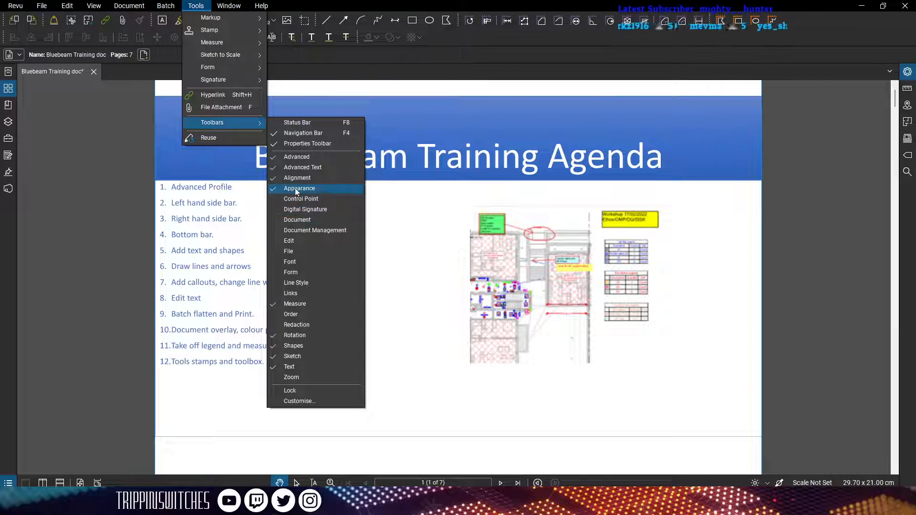
{"action": "left_click", "coordinate": [290, 188]}
{"action": "left_click", "coordinate": [292, 178]}
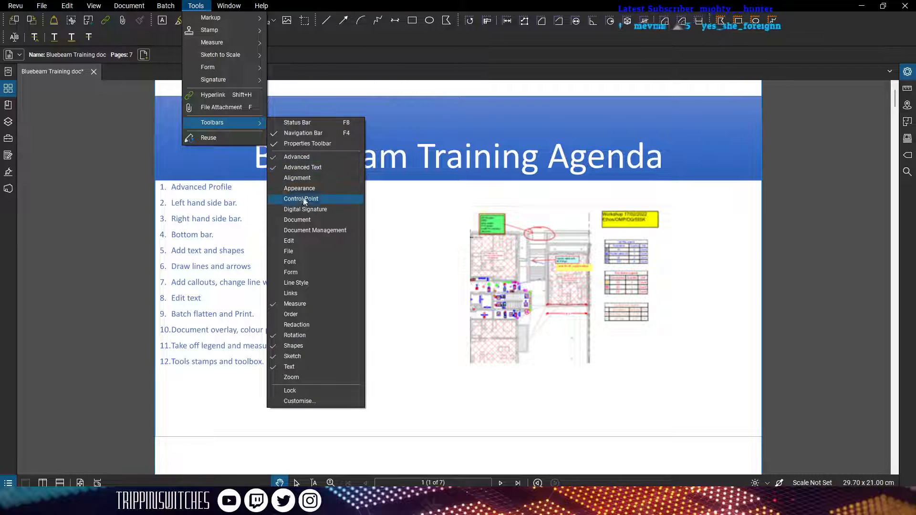
{"action": "left_click", "coordinate": [312, 306]}
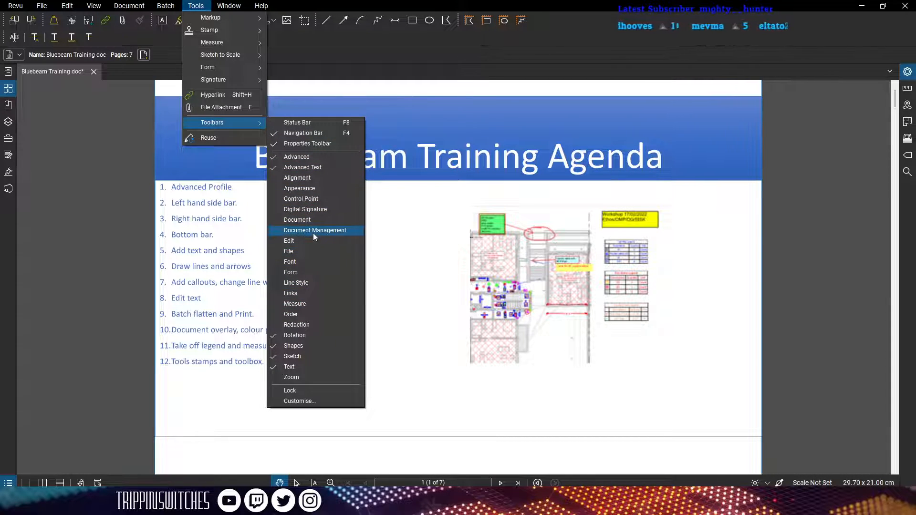
{"action": "left_click", "coordinate": [317, 191]}
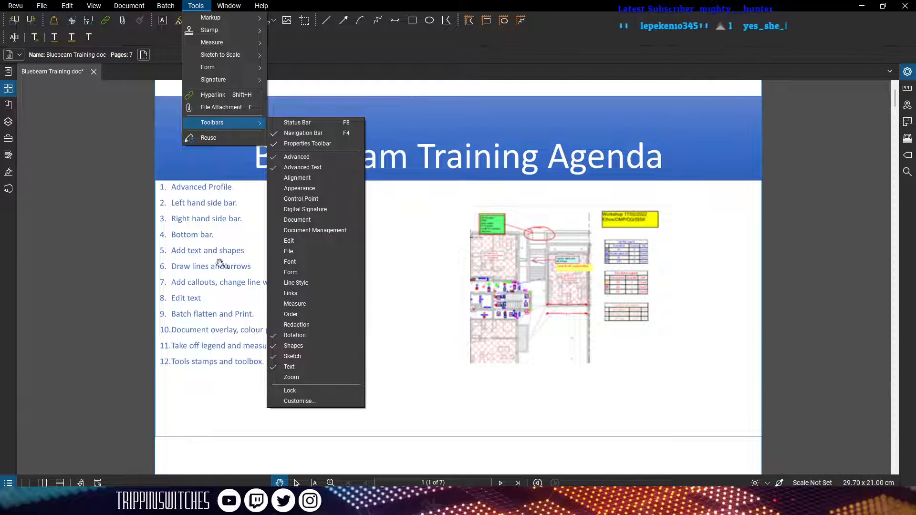
{"action": "left_click", "coordinate": [446, 336]}
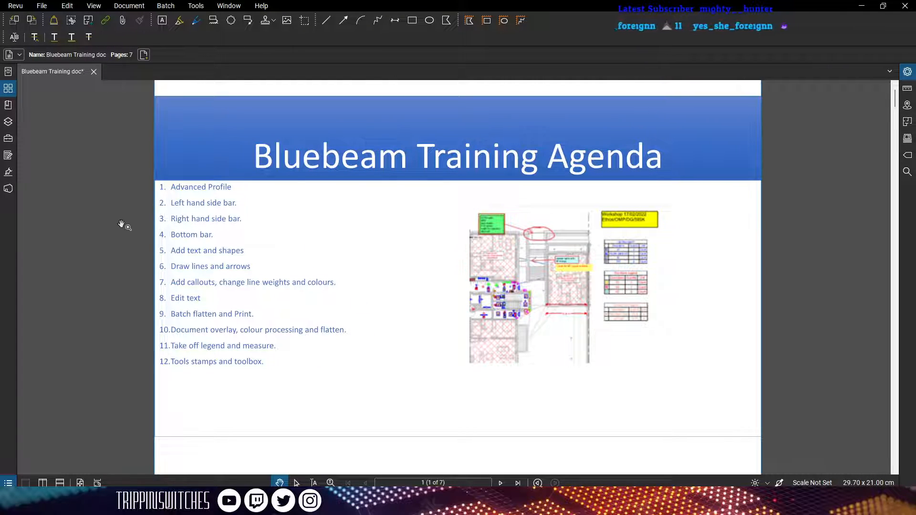
Expand the Thumbnails panel to a thin strip and open the file Properties panel on the opposite side
{"action": "left_click_drag", "start_coordinate": [18, 241], "coordinate": [35, 264]}
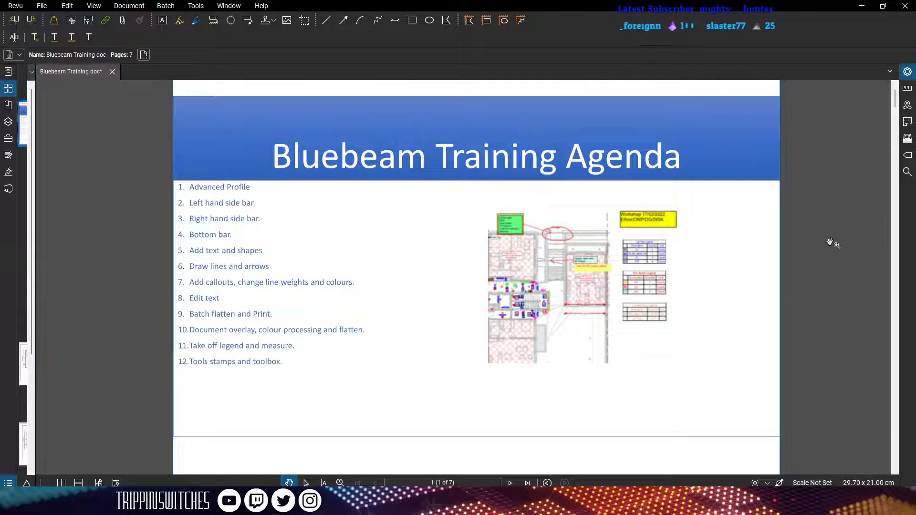
{"action": "mouse_move", "coordinate": [905, 235]}
{"action": "left_mouse_down"}
{"action": "mouse_move", "coordinate": [613, 236]}
{"action": "mouse_move", "coordinate": [863, 235]}
{"action": "mouse_move", "coordinate": [894, 237]}
{"action": "mouse_move", "coordinate": [796, 240]}
{"action": "mouse_move", "coordinate": [900, 244]}
{"action": "left_mouse_up"}
{"action": "double_click", "coordinate": [900, 266]}
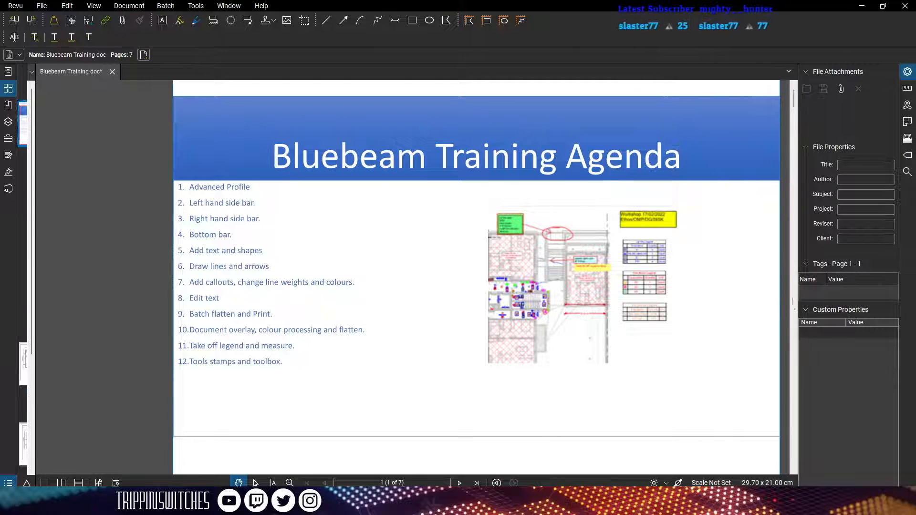
Try collapsing and widening the file Properties panel, leaving it open as a narrow column beside the page
{"action": "double_click", "coordinate": [797, 320]}
{"action": "double_click", "coordinate": [900, 291]}
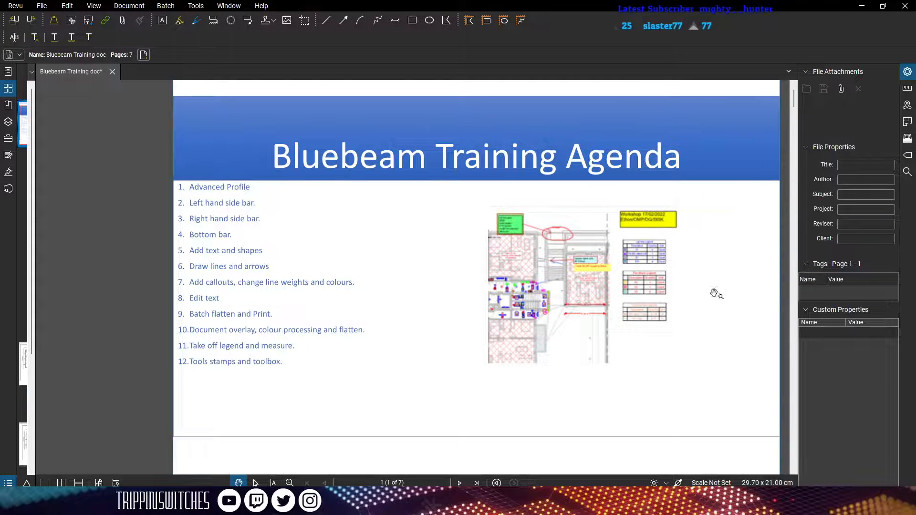
{"action": "left_click_drag", "start_coordinate": [798, 242], "coordinate": [377, 242]}
{"action": "double_click", "coordinate": [377, 242]}
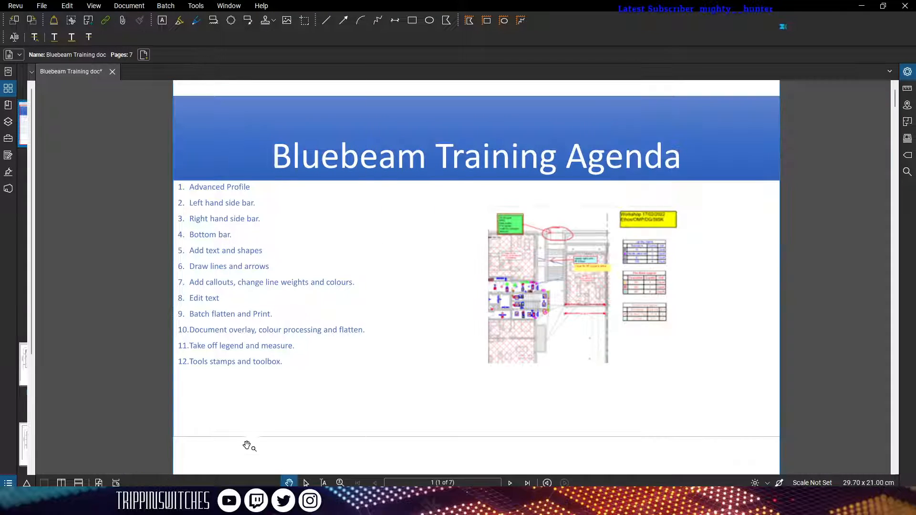
{"action": "double_click", "coordinate": [901, 269]}
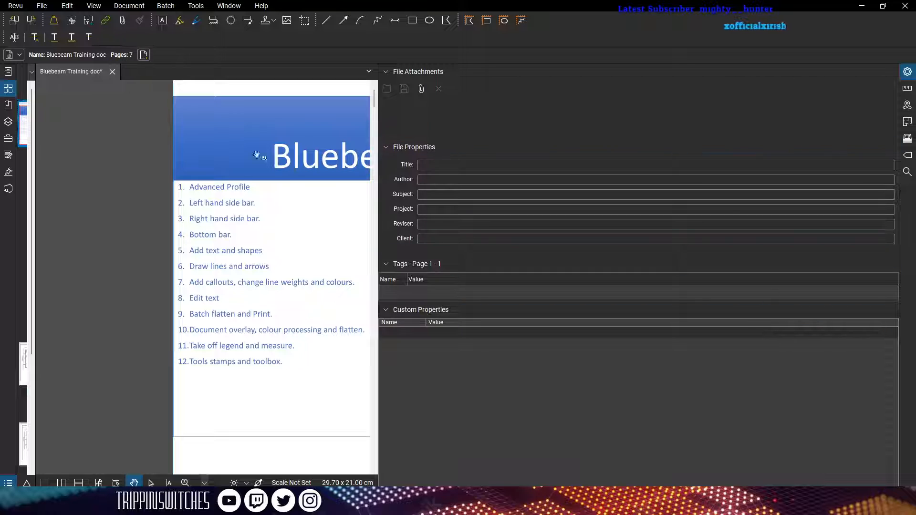
{"action": "left_click_drag", "start_coordinate": [373, 251], "coordinate": [819, 245]}
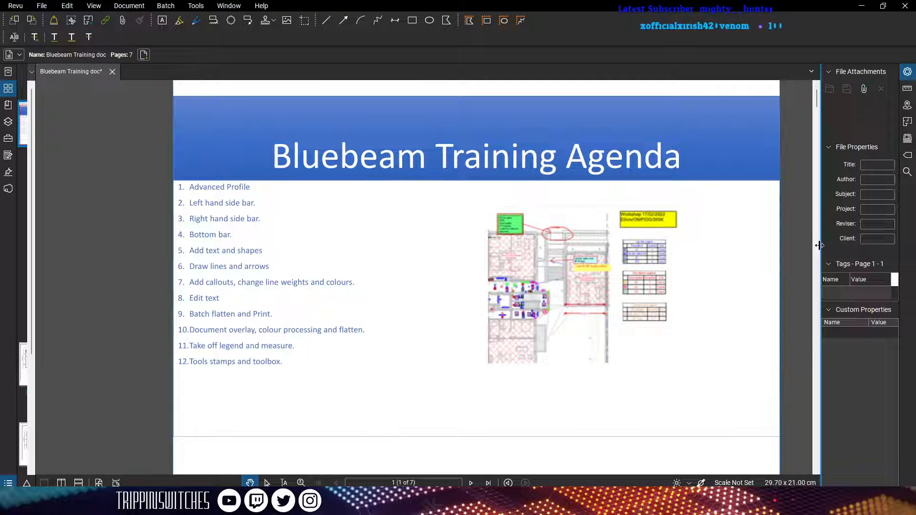
Try widening and collapsing the Thumbnails panel, leaving it open at one thumbnail per row
{"action": "double_click", "coordinate": [33, 243]}
{"action": "left_click_drag", "start_coordinate": [171, 236], "coordinate": [310, 236]}
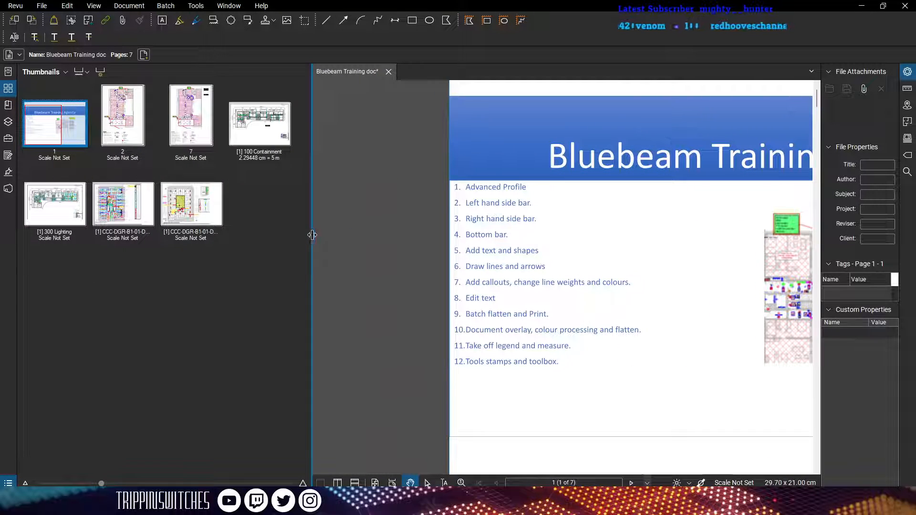
{"action": "double_click", "coordinate": [312, 235]}
{"action": "double_click", "coordinate": [20, 233]}
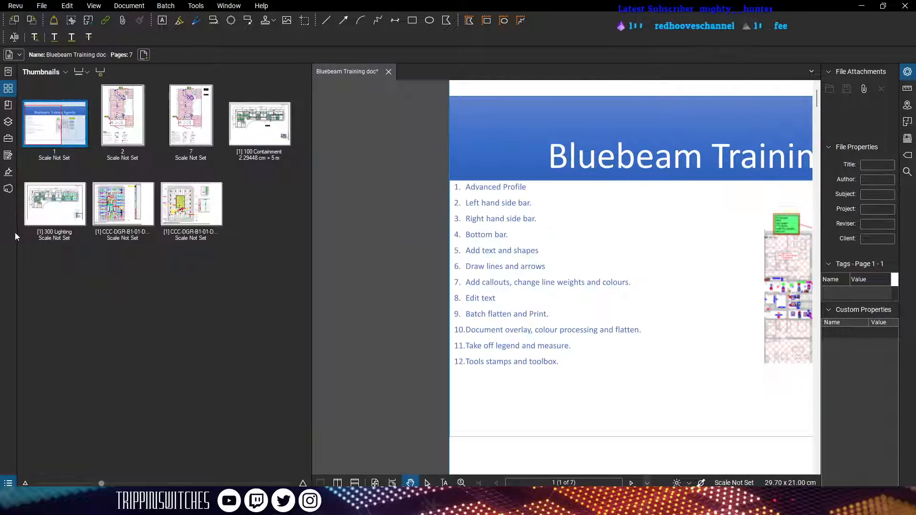
{"action": "left_click_drag", "start_coordinate": [311, 224], "coordinate": [109, 229]}
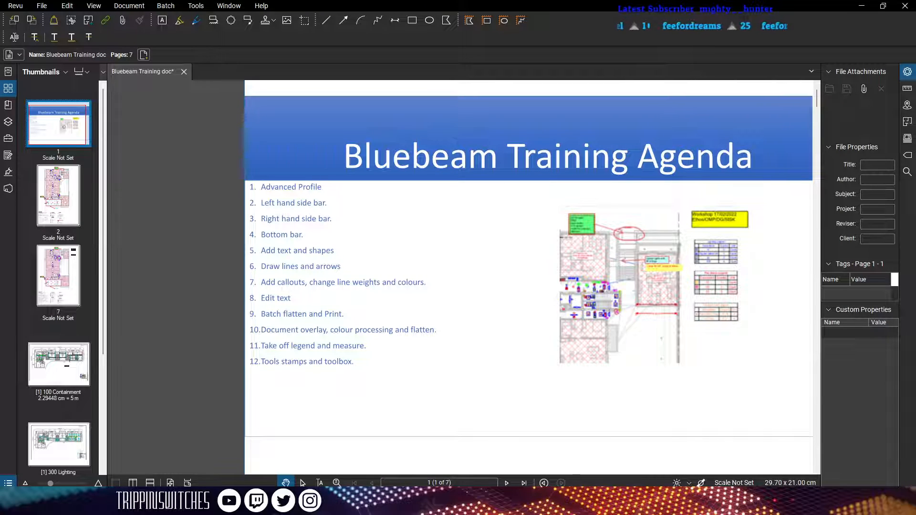
Open the Markups List, look through its entries from start to end, and collapse it again
{"action": "left_click_drag", "start_coordinate": [372, 486], "coordinate": [373, 227]}
{"action": "scroll", "coordinate": [243, 334], "scroll_direction": "down", "scroll_amount": 3}
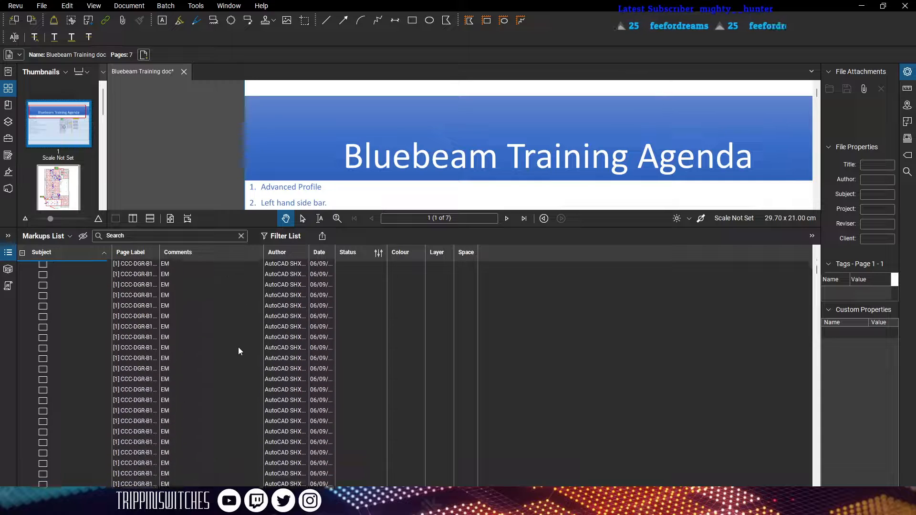
{"action": "scroll", "coordinate": [239, 351], "scroll_direction": "up", "scroll_amount": 3}
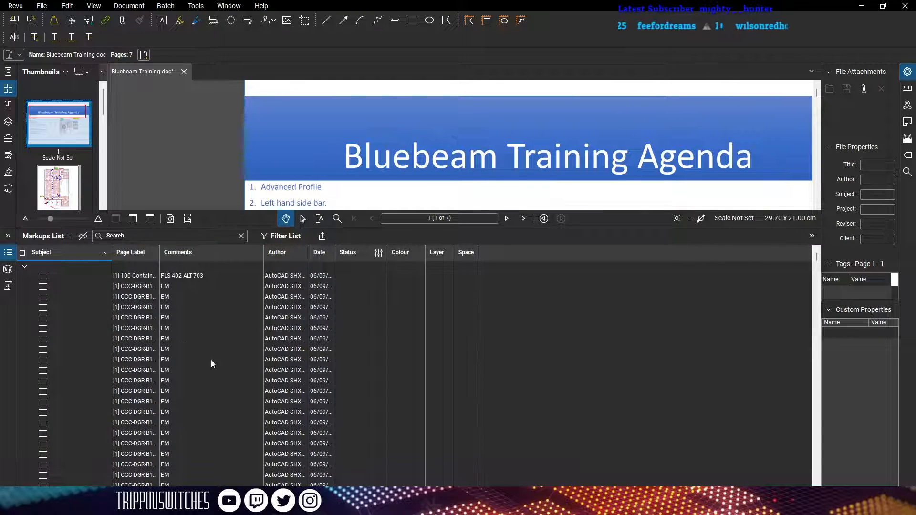
{"action": "scroll", "coordinate": [201, 371], "scroll_direction": "down", "scroll_amount": 5}
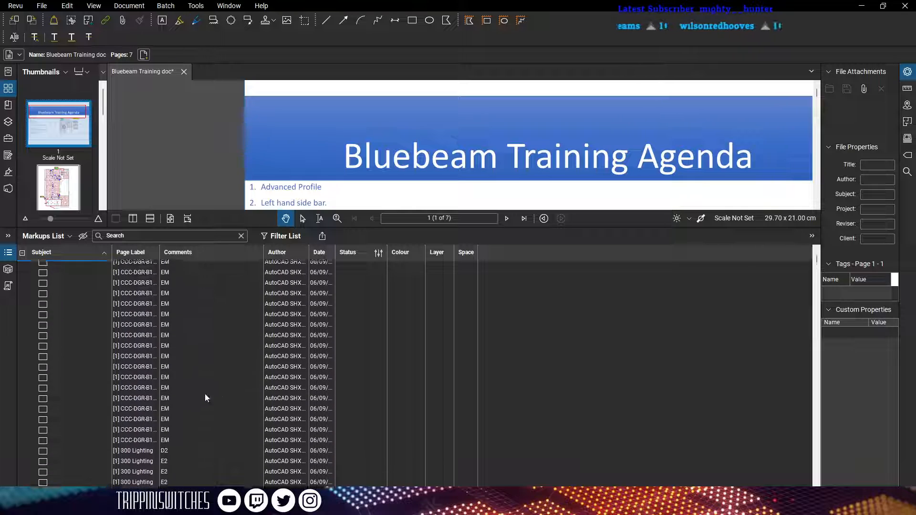
{"action": "scroll", "coordinate": [204, 398], "scroll_direction": "up", "scroll_amount": 5}
{"action": "double_click", "coordinate": [581, 227]}
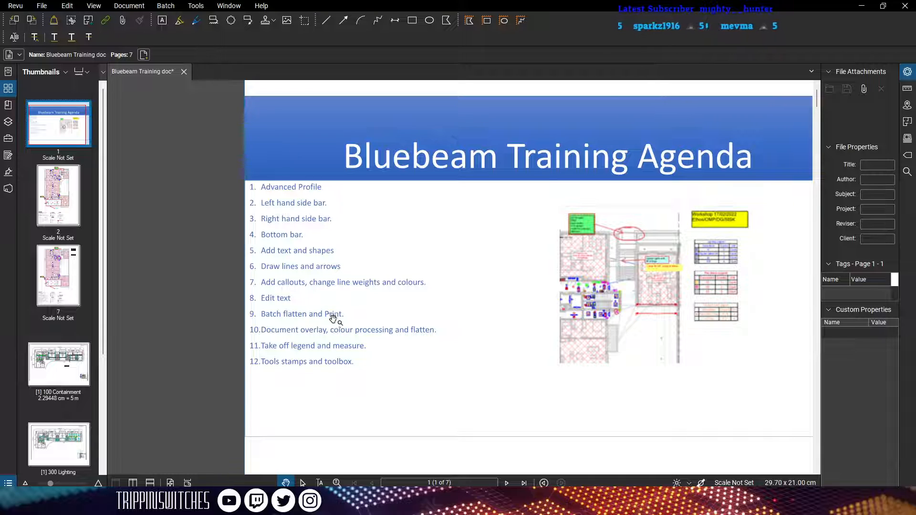
Look at the recent files in File Access, and return to Thumbnails widened to four pages per row
{"action": "left_click_drag", "start_coordinate": [424, 266], "coordinate": [384, 259]}
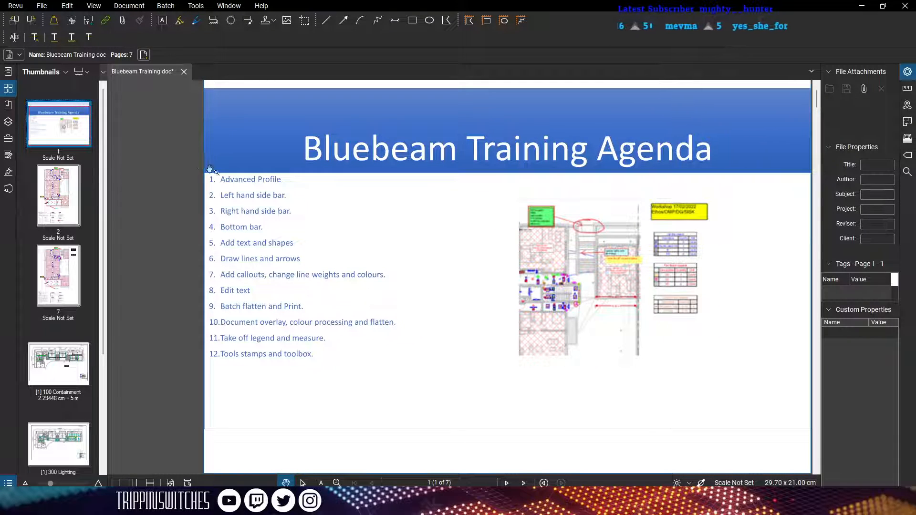
{"action": "left_click", "coordinate": [8, 72]}
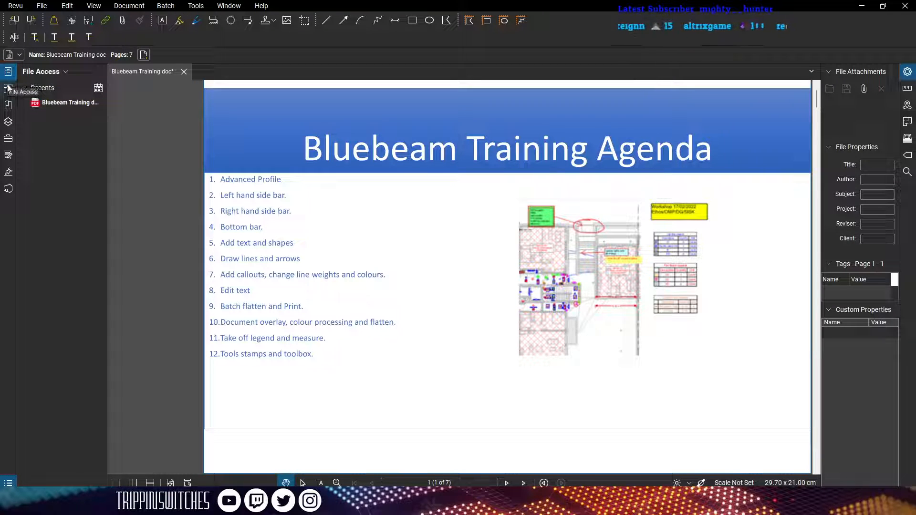
{"action": "left_click", "coordinate": [8, 88]}
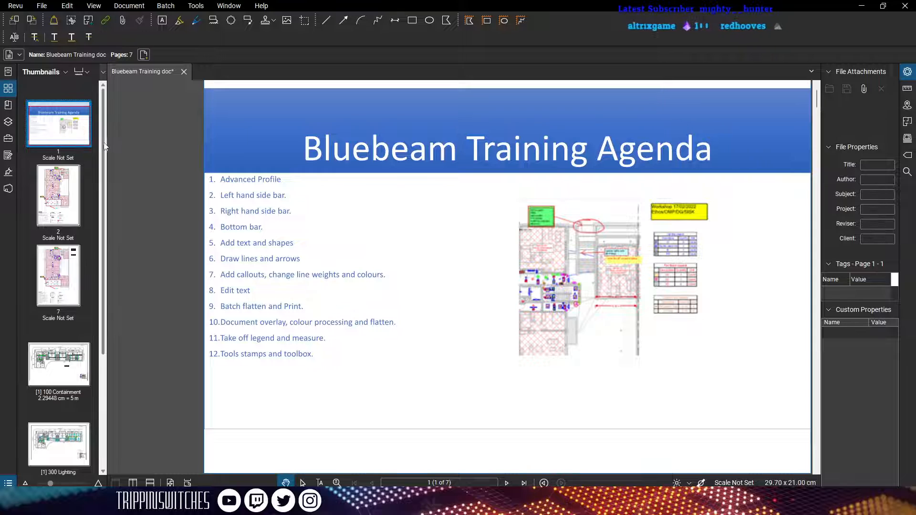
{"action": "left_click_drag", "start_coordinate": [105, 146], "coordinate": [329, 147]}
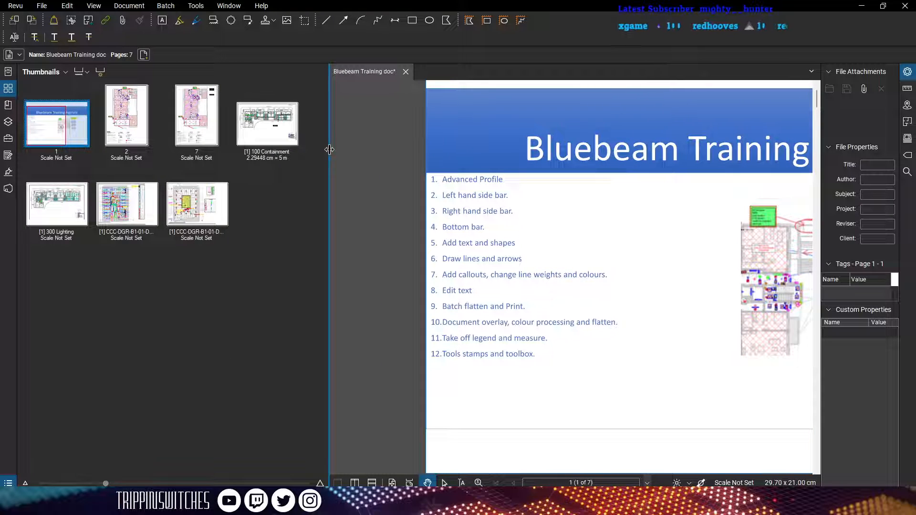
Preview several drawing pages of the document one after another from their thumbnails
{"action": "left_click", "coordinate": [142, 130]}
{"action": "left_click", "coordinate": [206, 135]}
{"action": "left_click", "coordinate": [205, 208]}
{"action": "left_click", "coordinate": [133, 208]}
{"action": "left_click", "coordinate": [72, 206]}
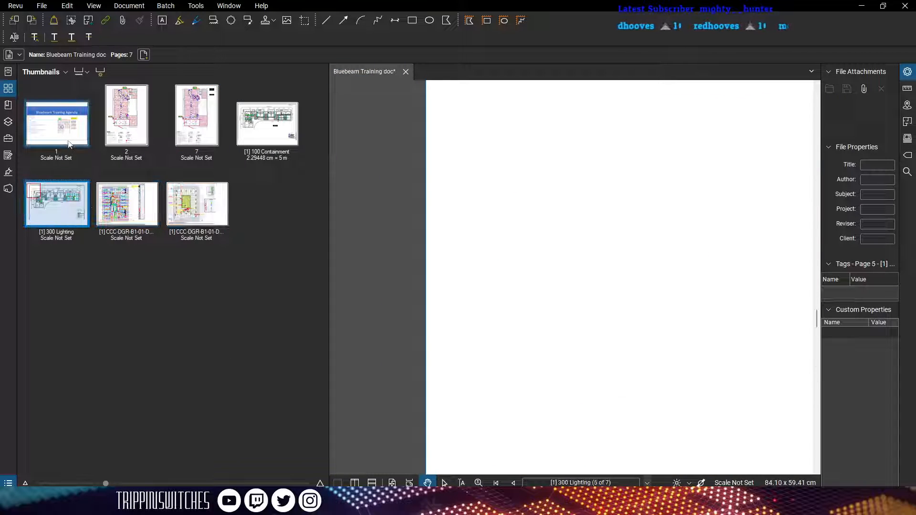
{"action": "left_click", "coordinate": [139, 138]}
Move page 7 to the end of the document, keeping the CCC-DGR-B1-01-DR-E-0100 page directly before it
{"action": "left_click", "coordinate": [215, 140]}
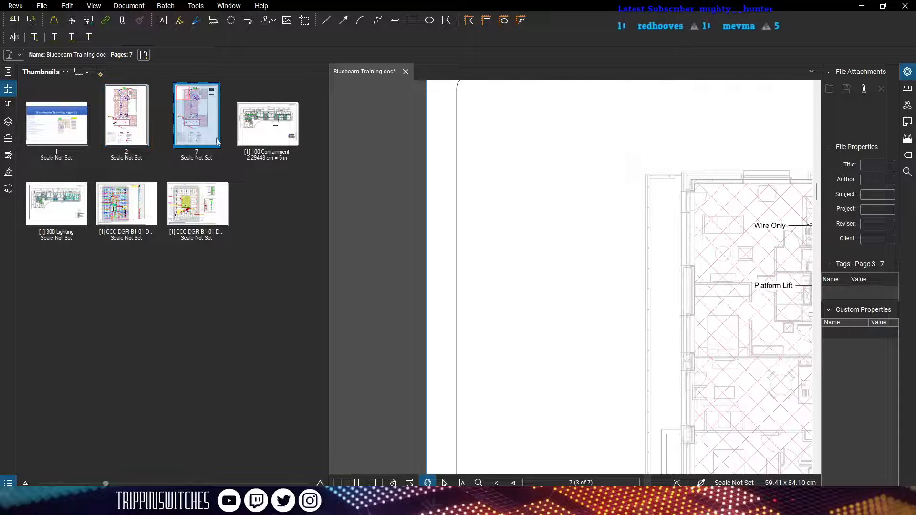
{"action": "left_click_drag", "start_coordinate": [234, 206], "coordinate": [235, 206]}
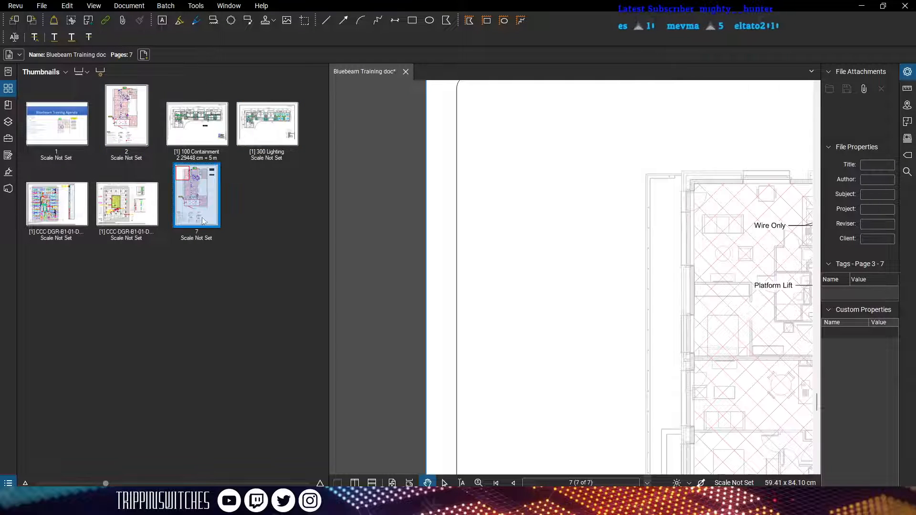
{"action": "left_click", "coordinate": [140, 231]}
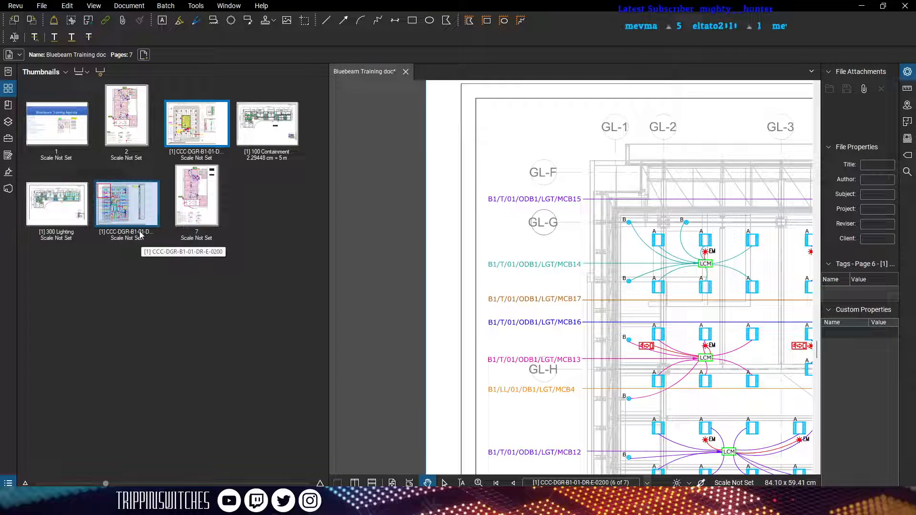
{"action": "left_click_drag", "start_coordinate": [196, 123], "coordinate": [184, 232]}
Copy the CCC-DGR-B1-01-DR-E-0100 page and paste the duplicate at the end of the document
{"action": "right_click", "coordinate": [115, 198]}
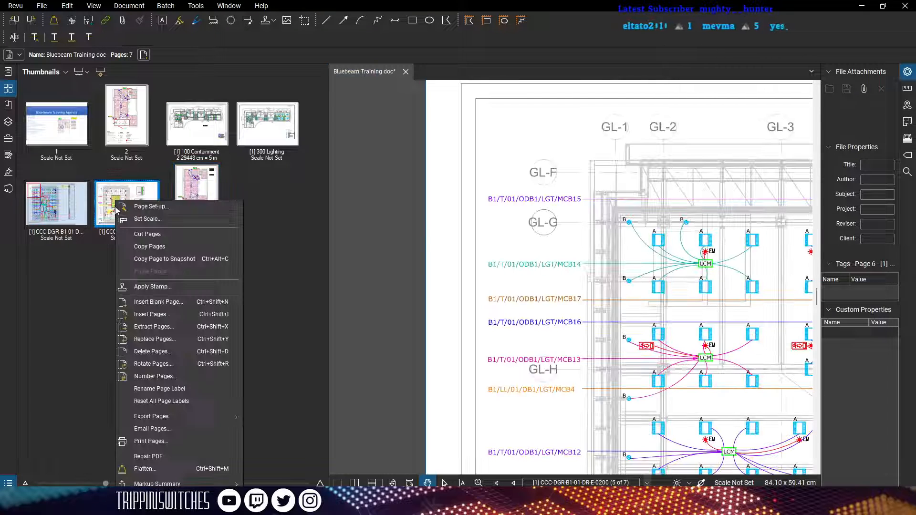
{"action": "right_click", "coordinate": [279, 194]}
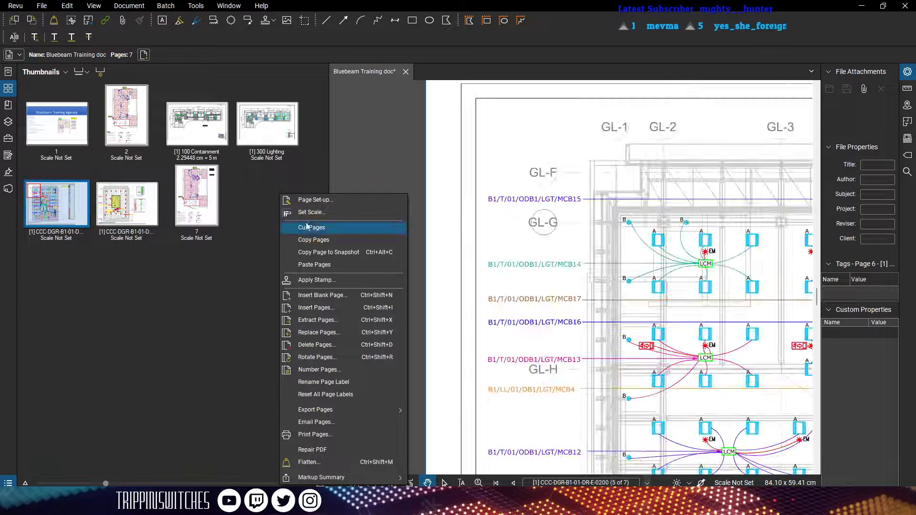
{"action": "left_click", "coordinate": [308, 264]}
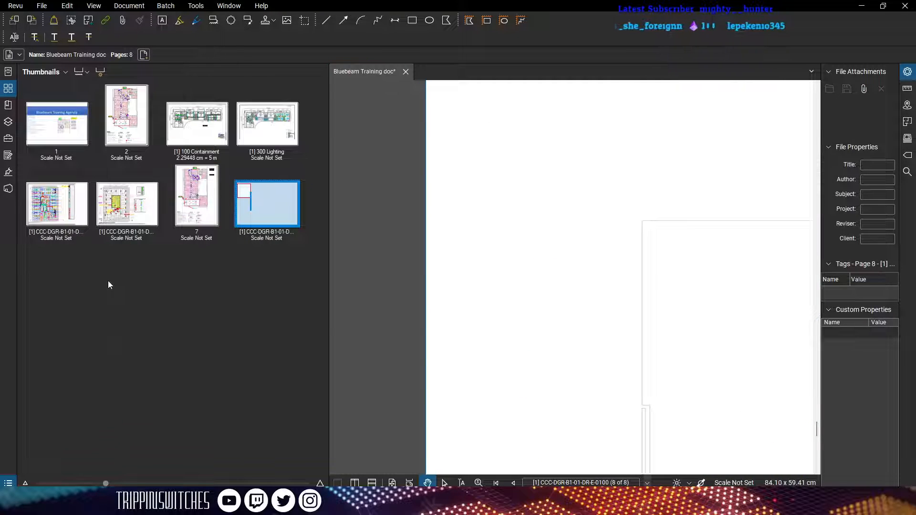
Compare the pasted duplicate with its original page, and delete the duplicate from the end of the document
{"action": "left_click", "coordinate": [122, 210]}
{"action": "left_click", "coordinate": [269, 223]}
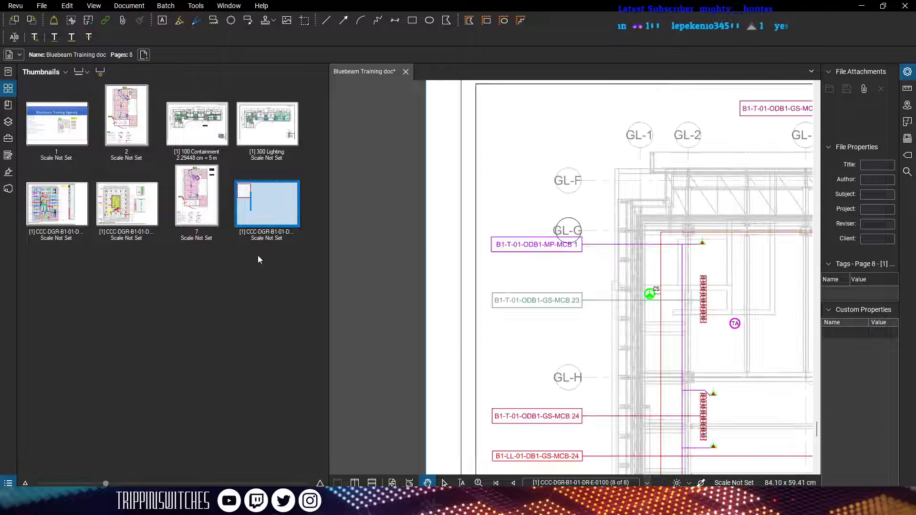
{"action": "key", "text": "Delete"}
{"action": "left_click", "coordinate": [456, 262]}
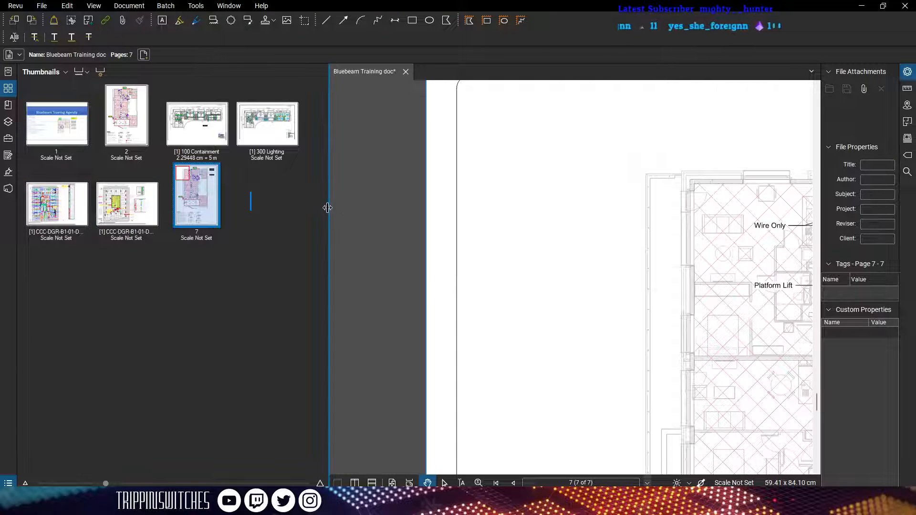
{"action": "left_click_drag", "start_coordinate": [329, 205], "coordinate": [313, 215]}
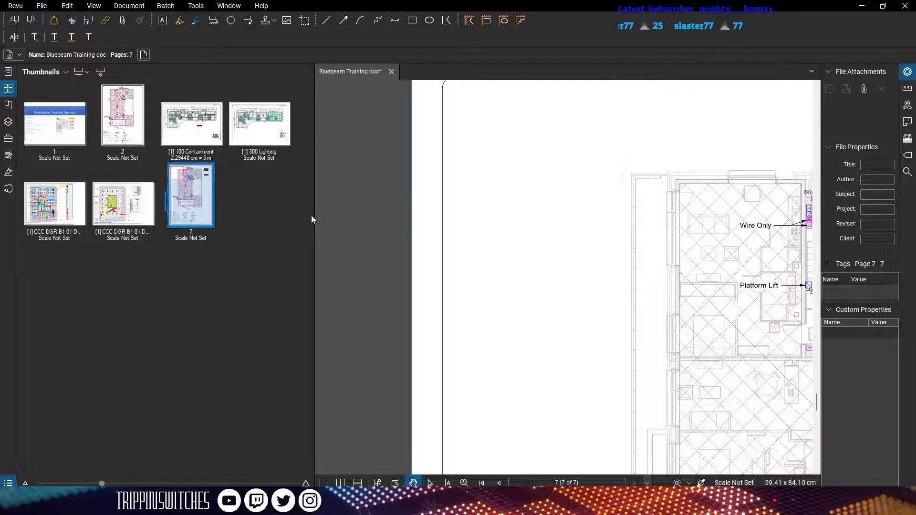
Narrow the Thumbnails panel to a single column and view the Bookmarks, Layers and Tool Chest panels in turn
{"action": "left_click_drag", "start_coordinate": [312, 220], "coordinate": [38, 126]}
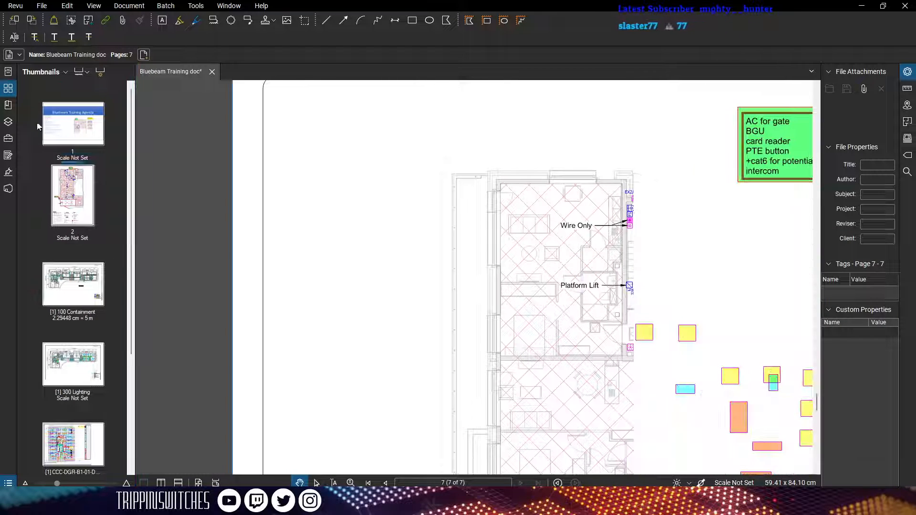
{"action": "left_click", "coordinate": [8, 105]}
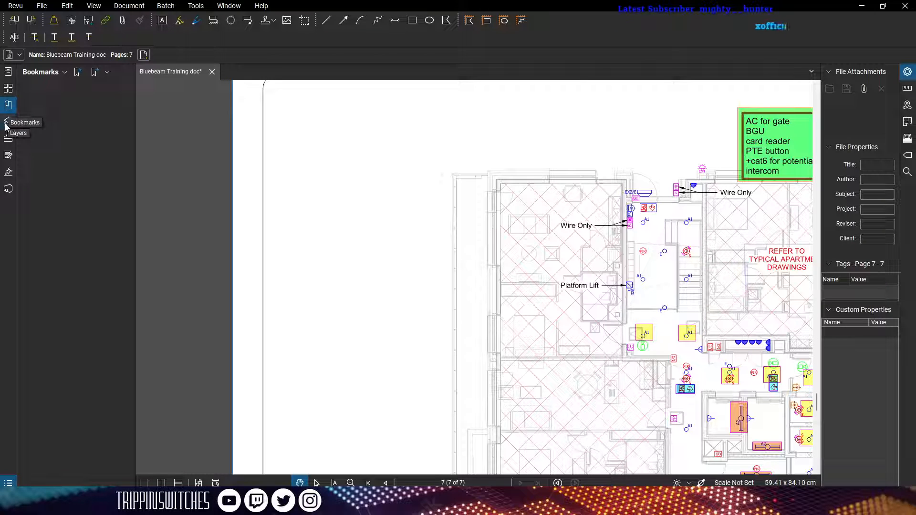
{"action": "left_click", "coordinate": [8, 122]}
{"action": "left_click", "coordinate": [8, 105]}
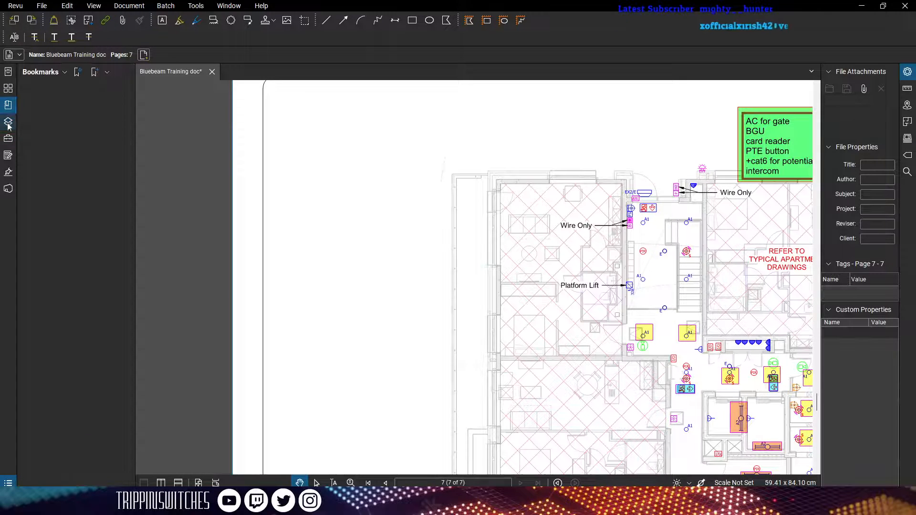
{"action": "left_click", "coordinate": [8, 122]}
{"action": "left_click", "coordinate": [8, 139]}
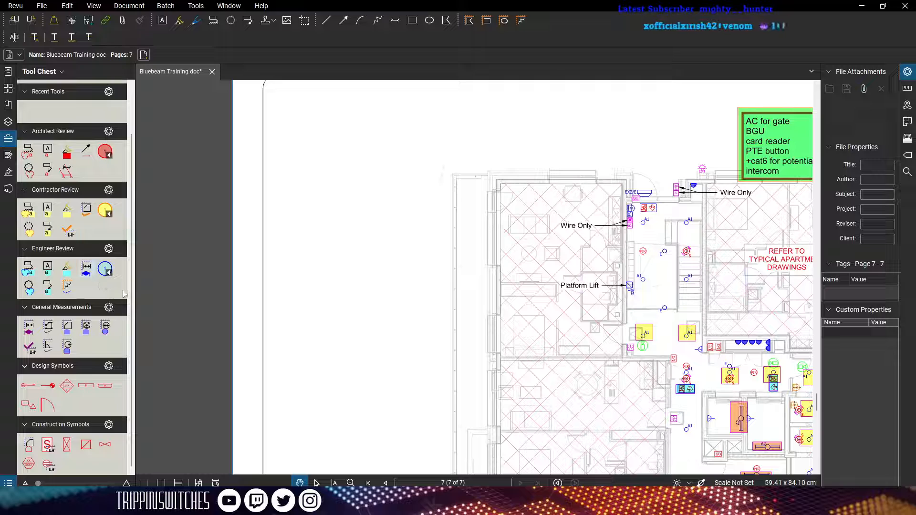
Widen the Tool Chest panel until each tool set fits on one row, and collapse the panel to enlarge the drawing area
{"action": "left_click_drag", "start_coordinate": [135, 292], "coordinate": [397, 302]}
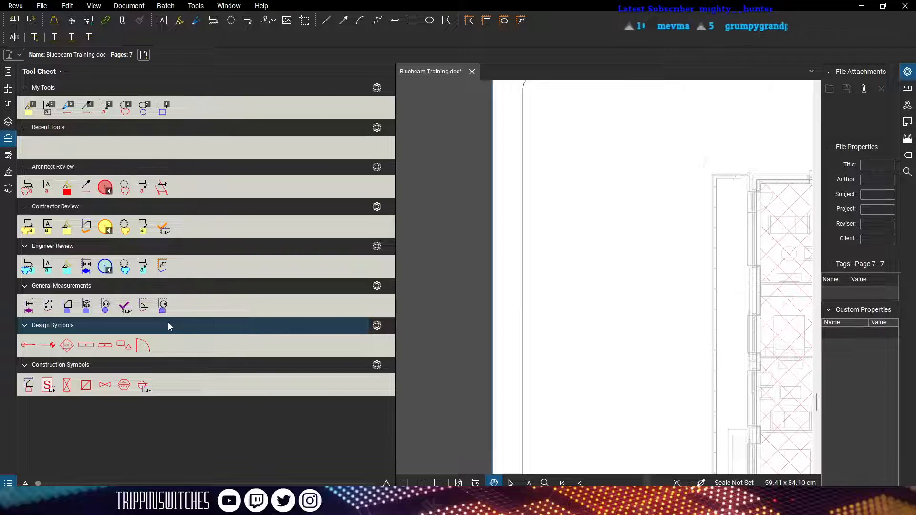
{"action": "left_click_drag", "start_coordinate": [397, 234], "coordinate": [2, 245]}
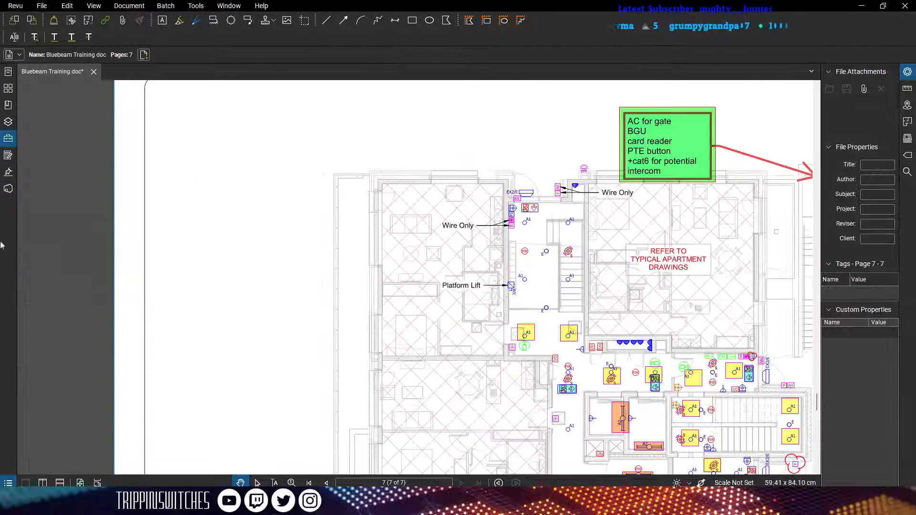
{"action": "left_click_drag", "start_coordinate": [508, 348], "coordinate": [445, 324]}
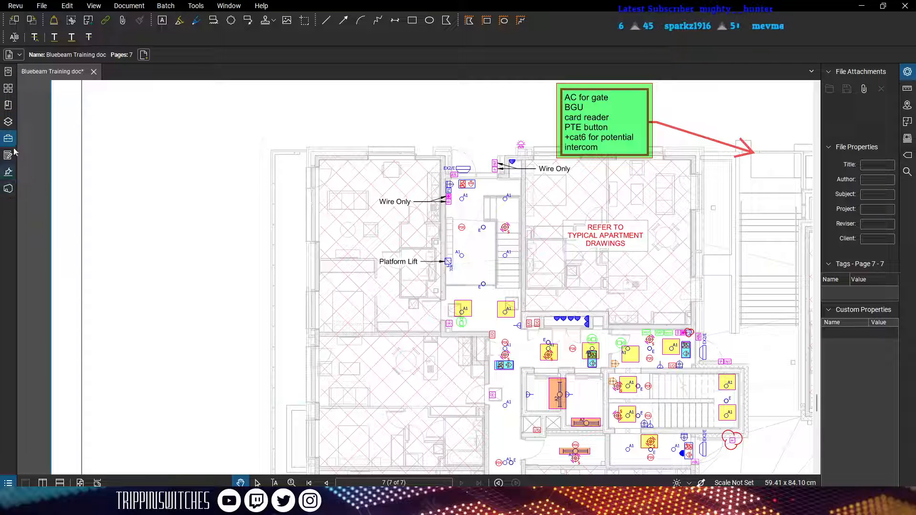
View the File Access, Thumbnails and Tool Chest panels one after another, and hide the side panel again
{"action": "left_click", "coordinate": [10, 74]}
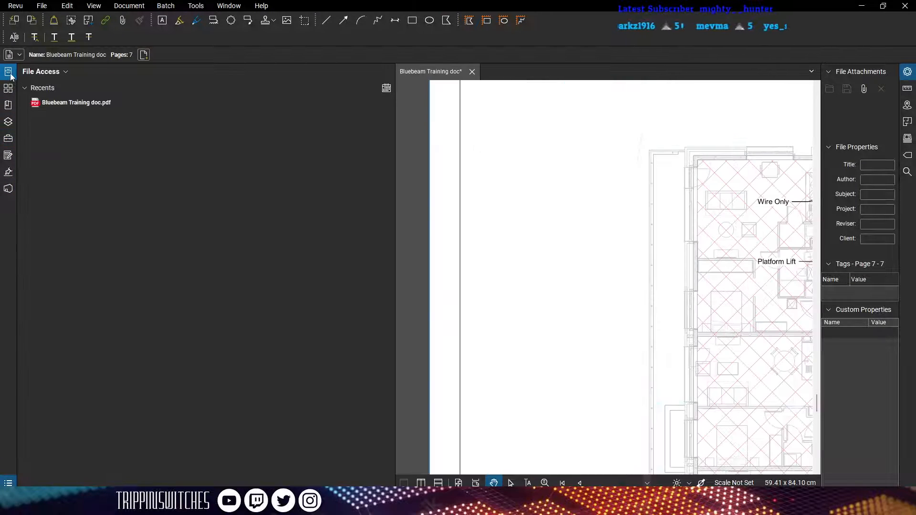
{"action": "left_click", "coordinate": [10, 74]}
{"action": "left_click", "coordinate": [5, 90]}
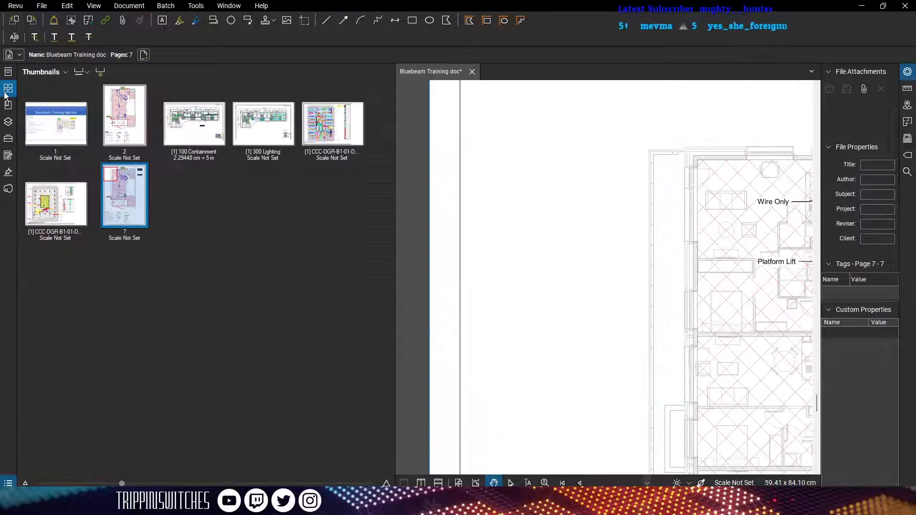
{"action": "left_click", "coordinate": [6, 93]}
{"action": "left_click", "coordinate": [8, 139]}
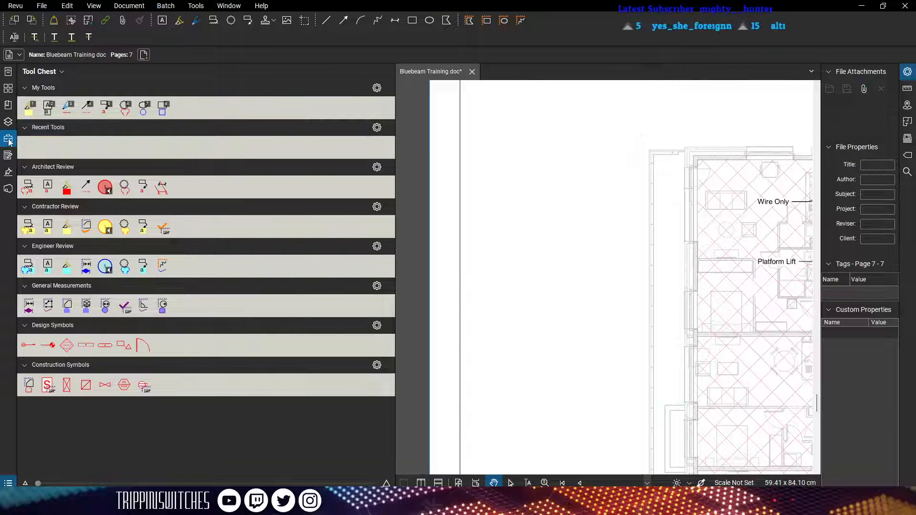
{"action": "left_click", "coordinate": [8, 139]}
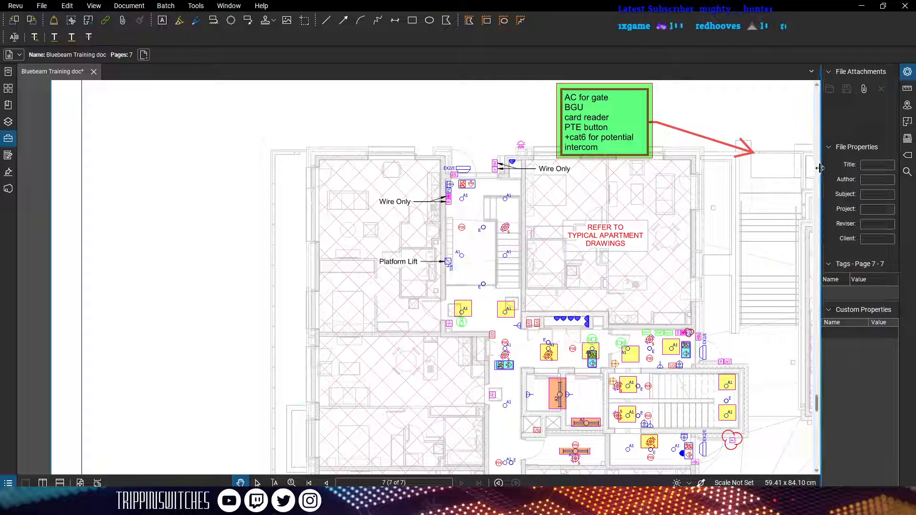
Widen the Properties panel to lengthen the file property fields, and hide and reshow the panel
{"action": "left_click_drag", "start_coordinate": [820, 168], "coordinate": [734, 174]}
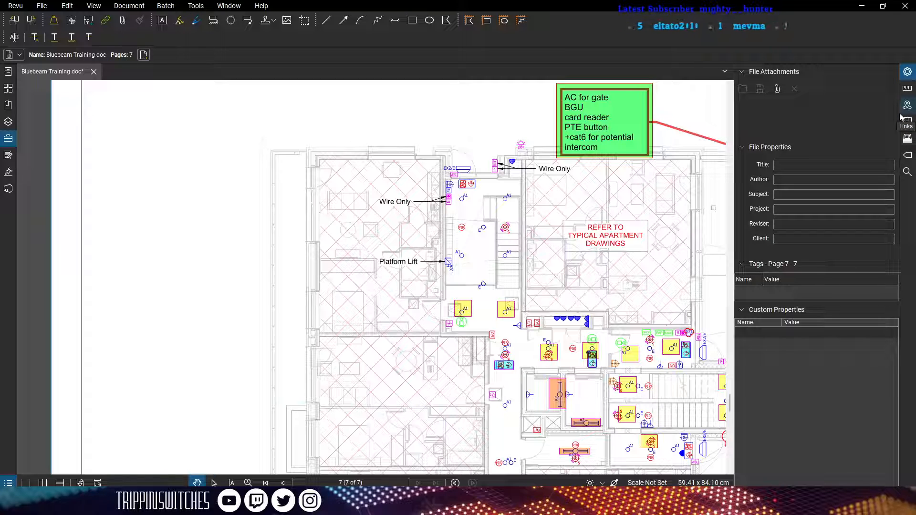
{"action": "left_click_drag", "start_coordinate": [472, 221], "coordinate": [437, 224]}
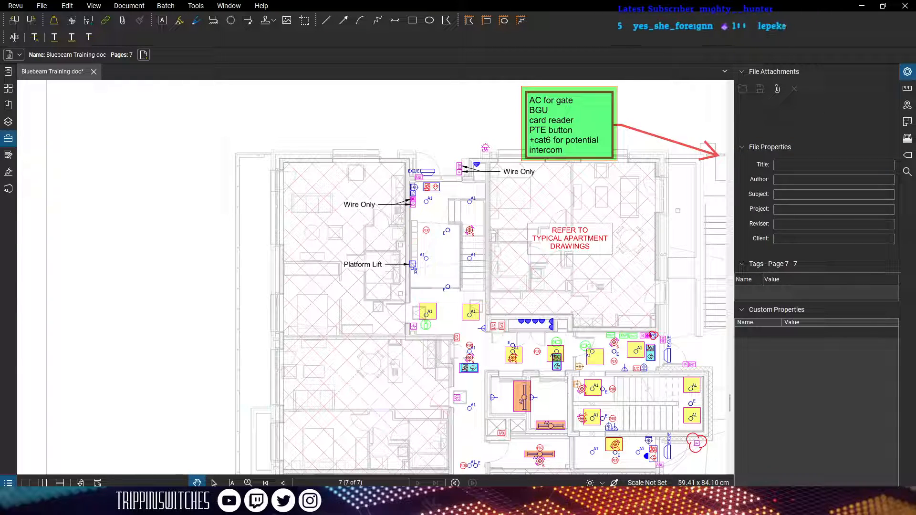
{"action": "left_click", "coordinate": [907, 74]}
{"action": "left_click", "coordinate": [907, 74]}
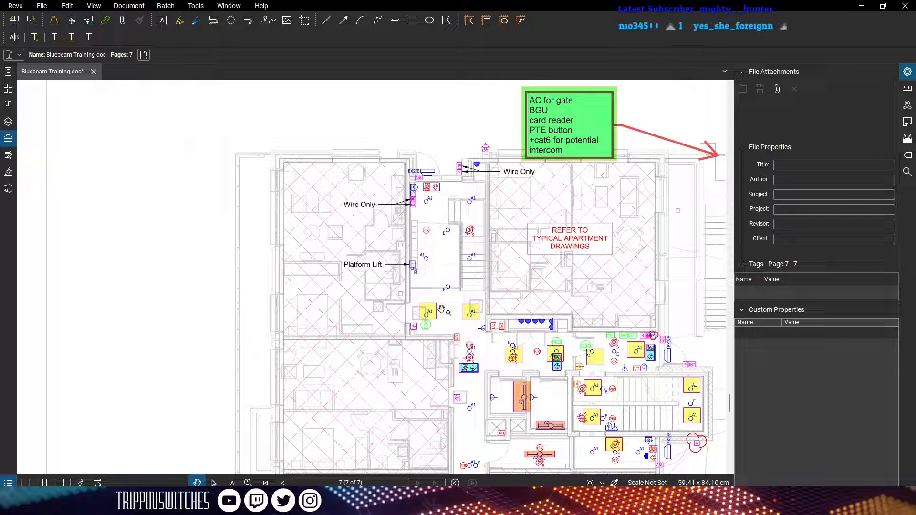
Set a dashed line style on the yellow A1 Light rectangle below the Platform Lift, and collapse the Properties panel
{"action": "left_click", "coordinate": [429, 332]}
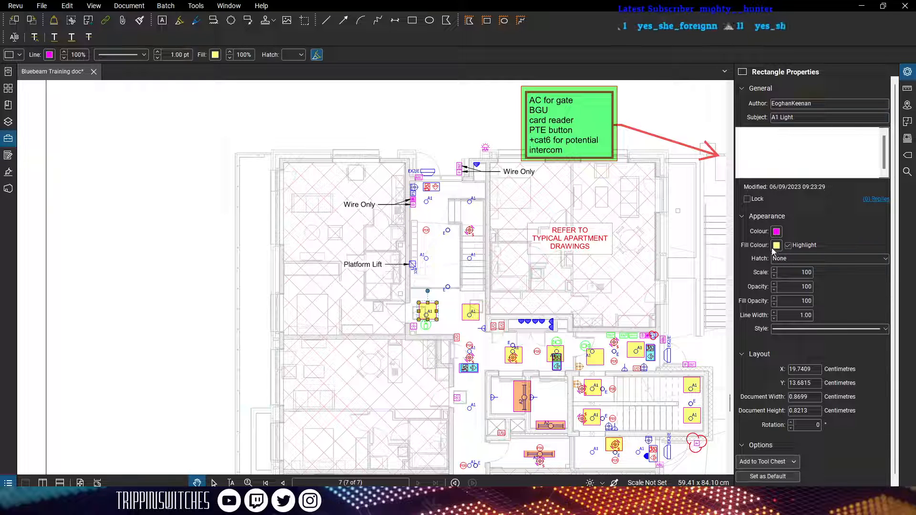
{"action": "left_click", "coordinate": [819, 329]}
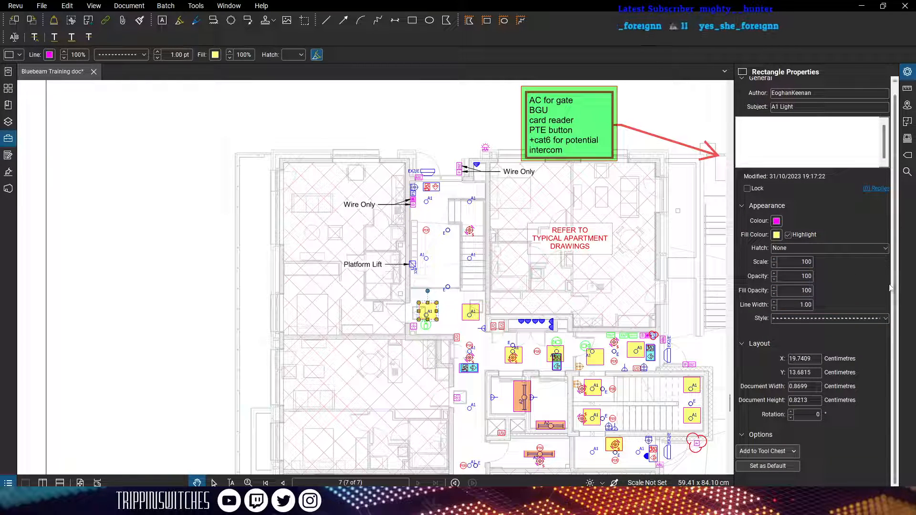
{"action": "double_click", "coordinate": [735, 249]}
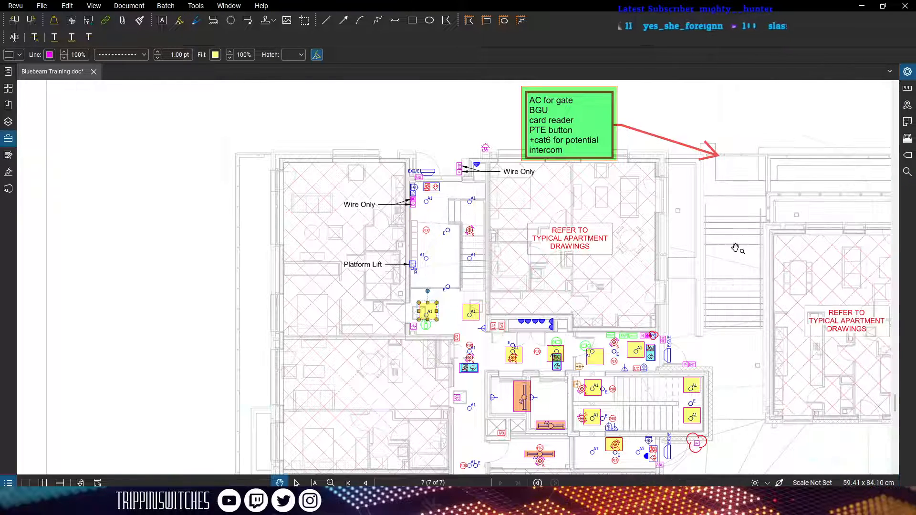
Select several yellow A1 Light rectangles one by one, ending with one on the lower stairs, and reopen the Properties panel
{"action": "left_click", "coordinate": [471, 313]}
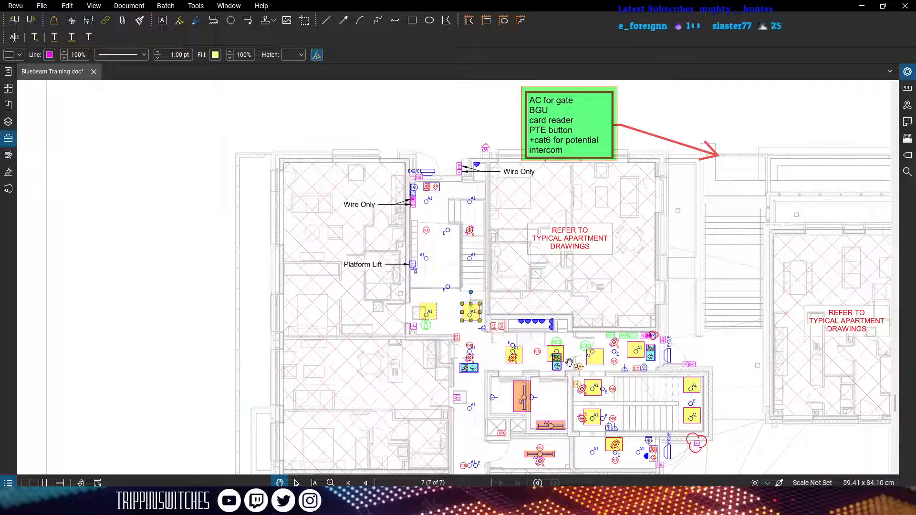
{"action": "left_click", "coordinate": [595, 357]}
{"action": "left_click", "coordinate": [597, 391]}
{"action": "left_click", "coordinate": [639, 353]}
{"action": "left_click", "coordinate": [695, 387]}
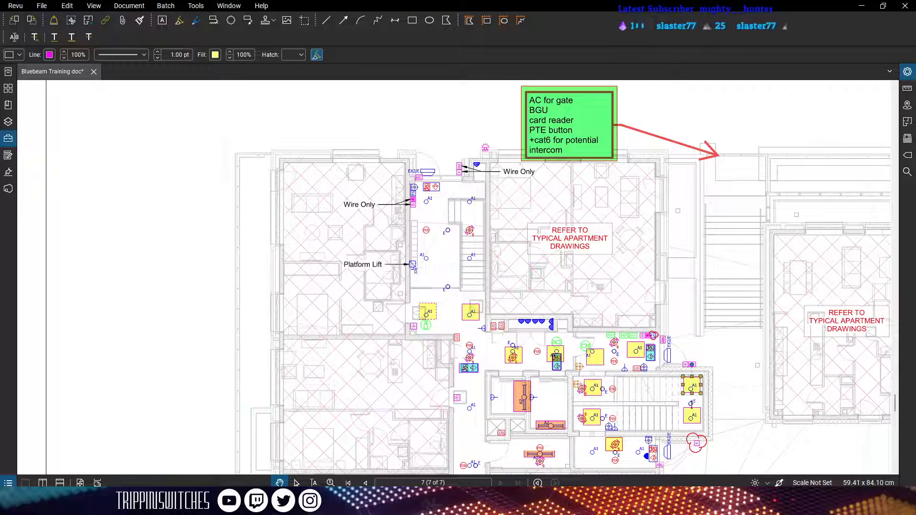
{"action": "left_click", "coordinate": [696, 418]}
{"action": "left_click", "coordinate": [648, 390]}
{"action": "left_click", "coordinate": [584, 421]}
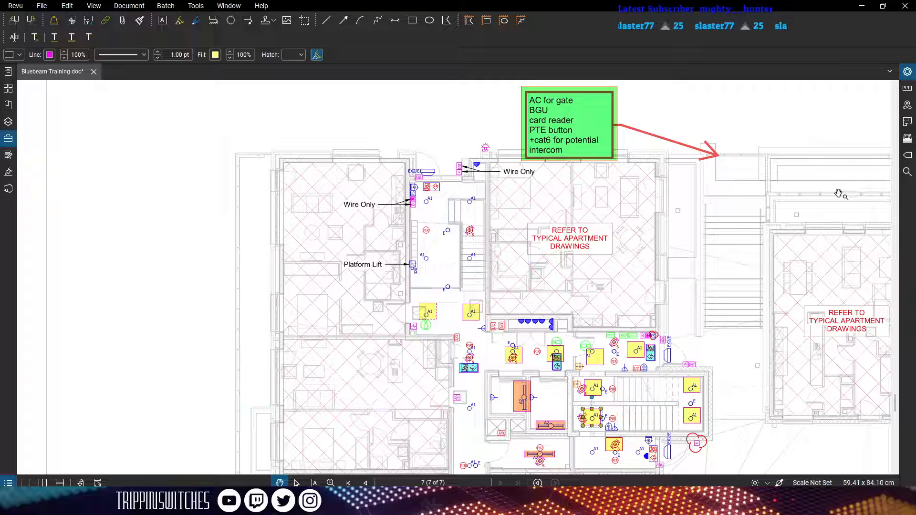
{"action": "double_click", "coordinate": [898, 194]}
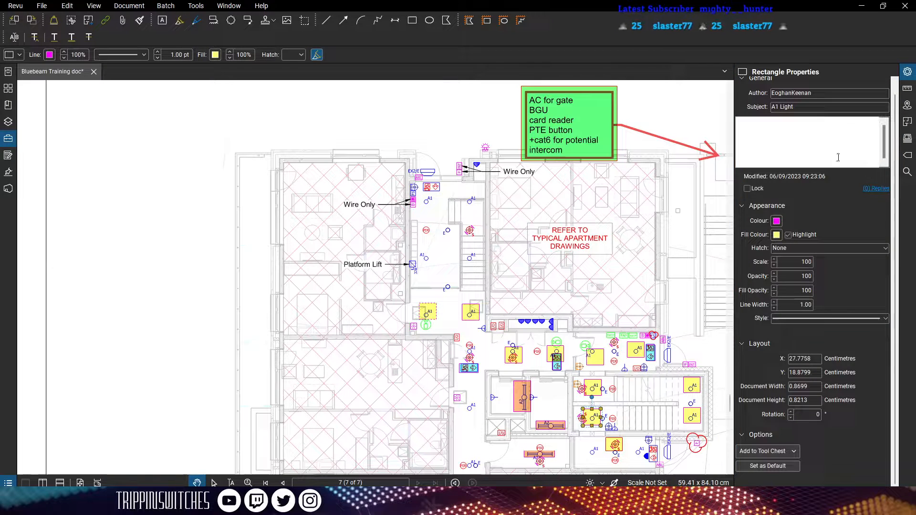
Turn the fill Highlight option off and on again for the selected A1 Light rectangle, and deselect it
{"action": "left_click", "coordinate": [791, 235]}
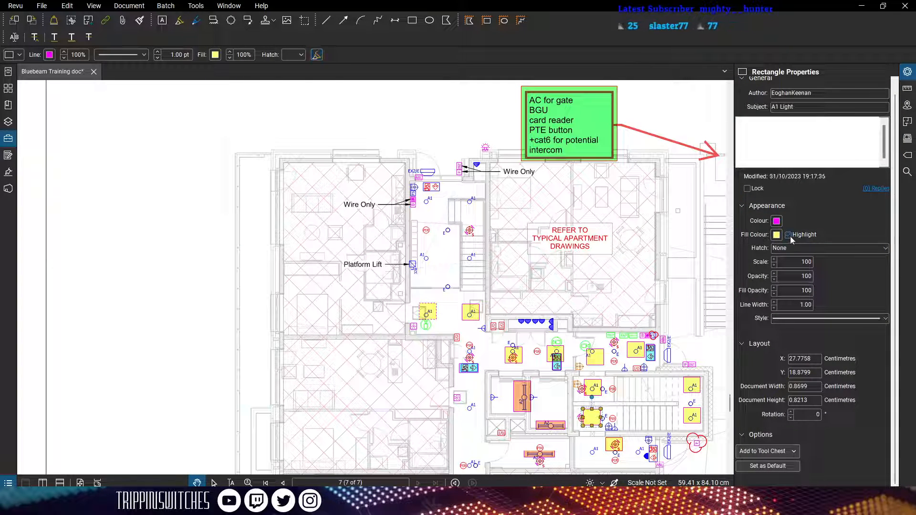
{"action": "left_click", "coordinate": [790, 236]}
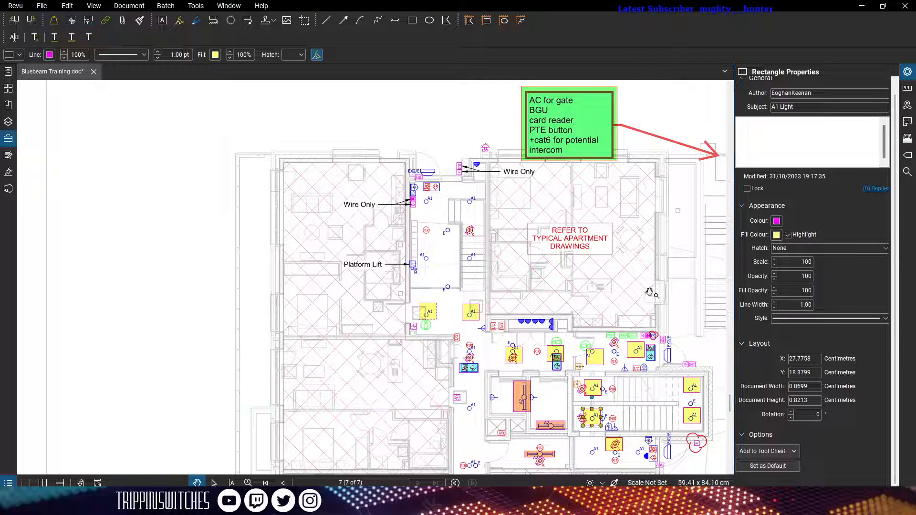
{"action": "key", "text": "Escape"}
Start calibrating the scale of page 7, picking both ends of the short vertical stair edge beside the E light as reference points
{"action": "left_click", "coordinate": [908, 88]}
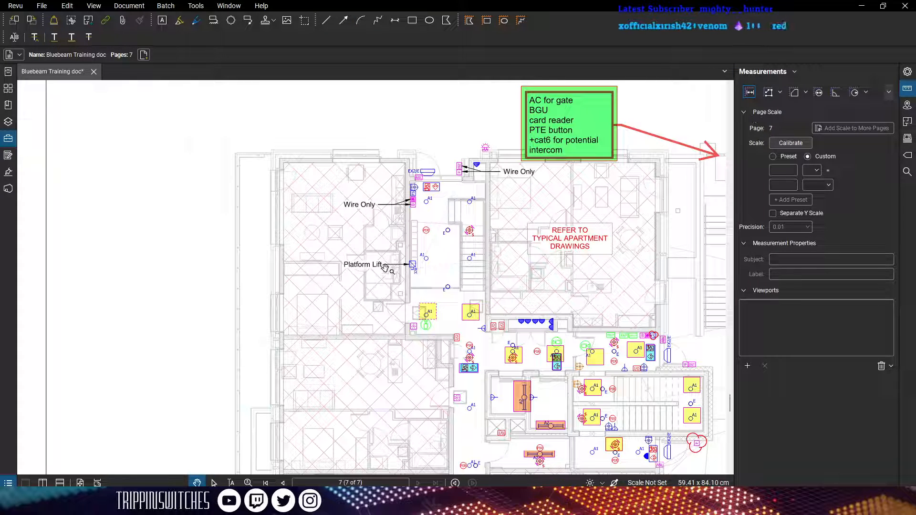
{"action": "scroll", "coordinate": [452, 218], "scroll_direction": "up", "scroll_amount": 2}
{"action": "scroll", "coordinate": [452, 218], "scroll_direction": "up", "scroll_amount": 2}
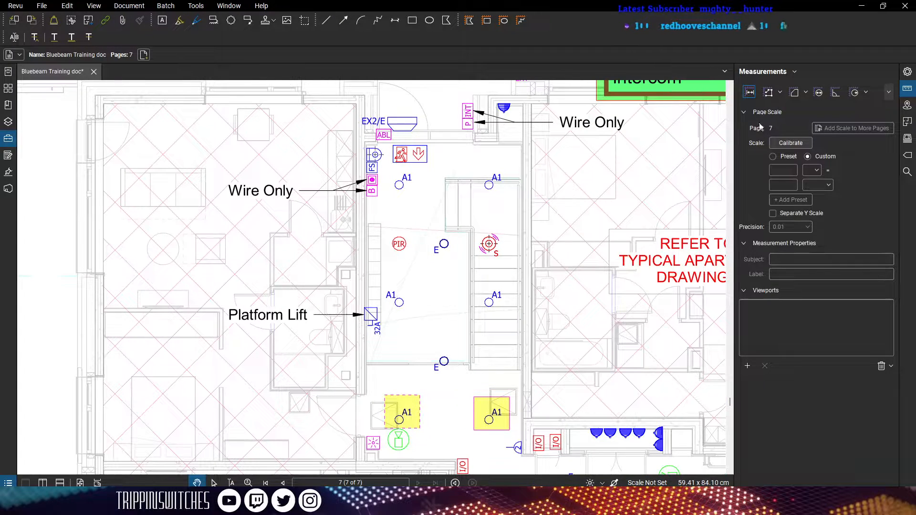
{"action": "left_click", "coordinate": [791, 142]}
{"action": "left_click", "coordinate": [524, 277]}
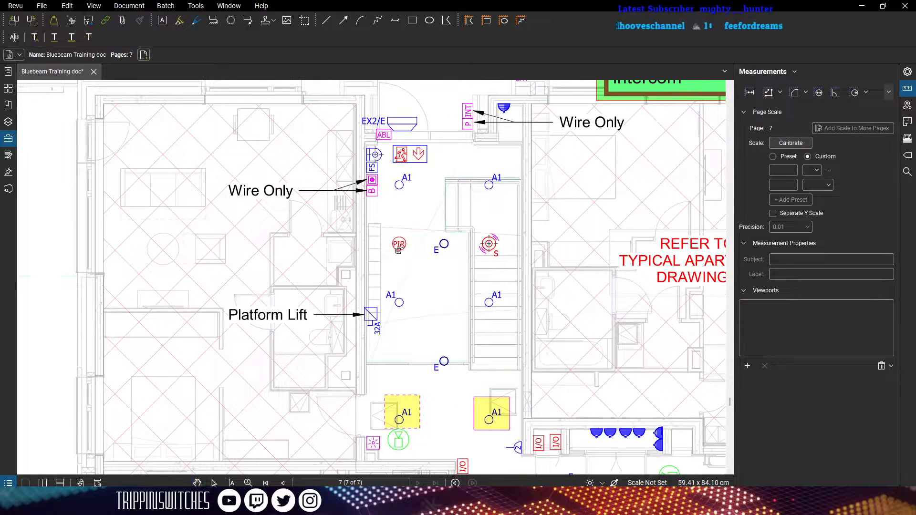
{"action": "scroll", "coordinate": [431, 197], "scroll_direction": "up", "scroll_amount": 5}
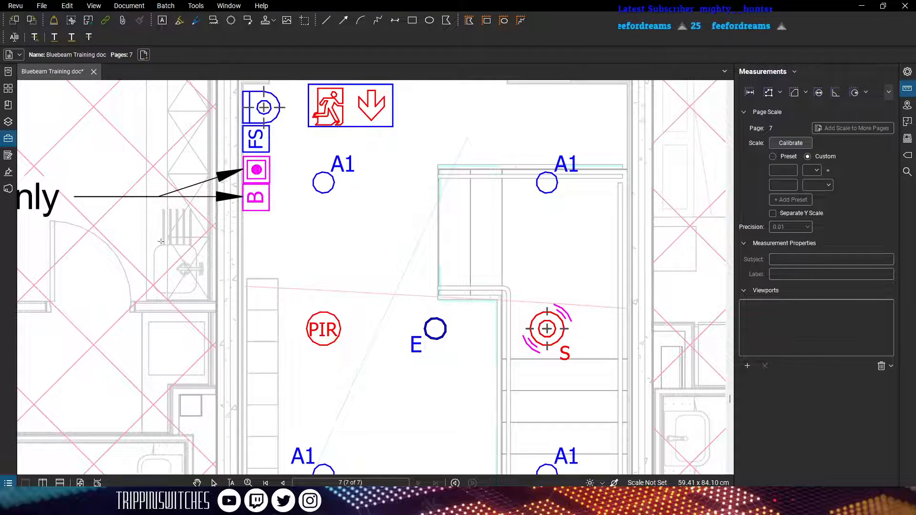
{"action": "scroll", "coordinate": [208, 302], "scroll_direction": "down", "scroll_amount": 4}
{"action": "mouse_move", "coordinate": [160, 277]}
{"action": "left_mouse_down"}
{"action": "mouse_move", "coordinate": [256, 254]}
{"action": "mouse_move", "coordinate": [232, 257]}
{"action": "left_mouse_up"}
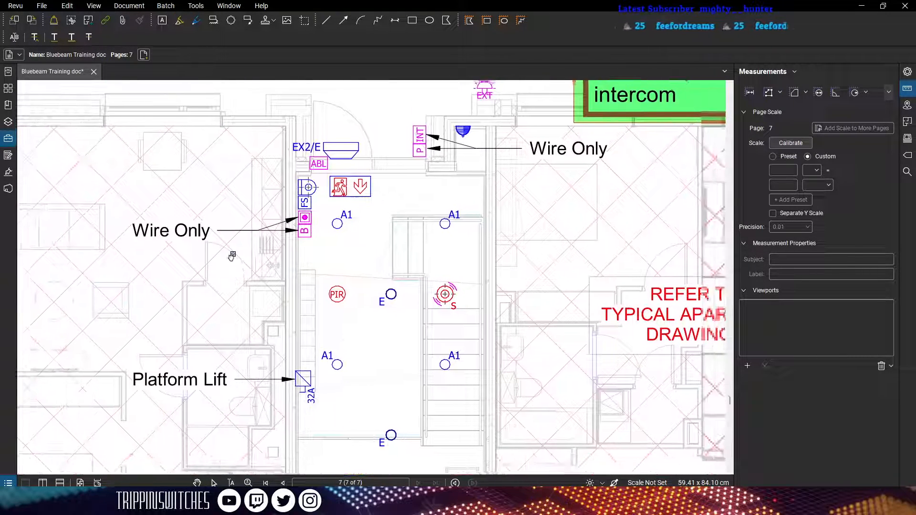
{"action": "scroll", "coordinate": [424, 255], "scroll_direction": "up", "scroll_amount": 4}
{"action": "left_click", "coordinate": [358, 172]}
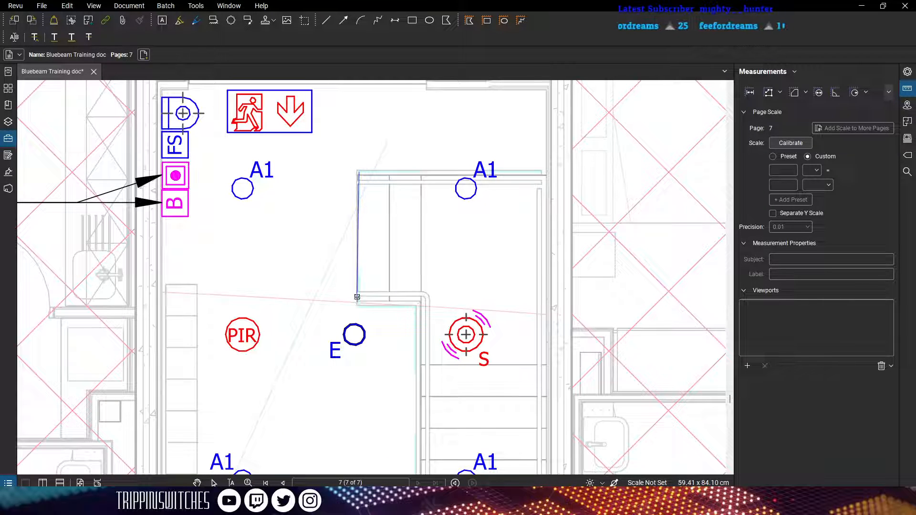
{"action": "left_click", "coordinate": [357, 298]}
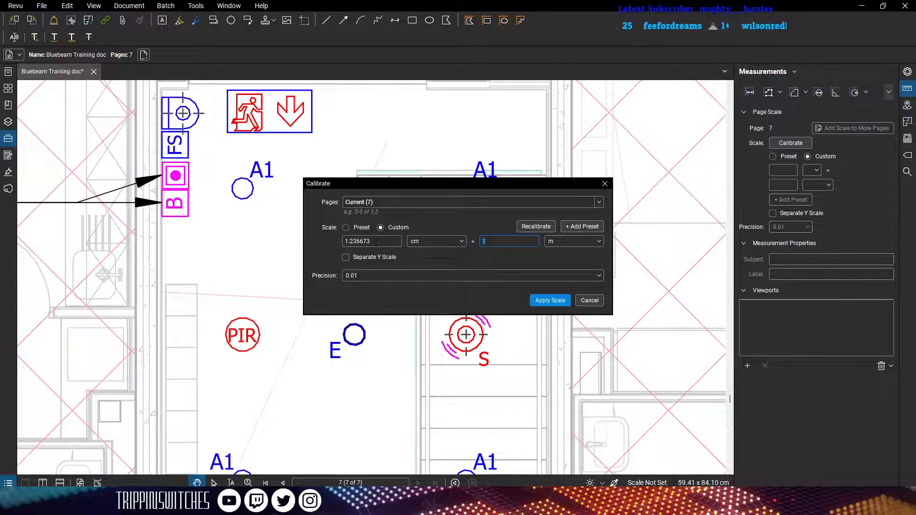
Set the custom scale of page 7 to 2 cm = 1 m with 0.01 precision and apply it
{"action": "left_click", "coordinate": [345, 241]}
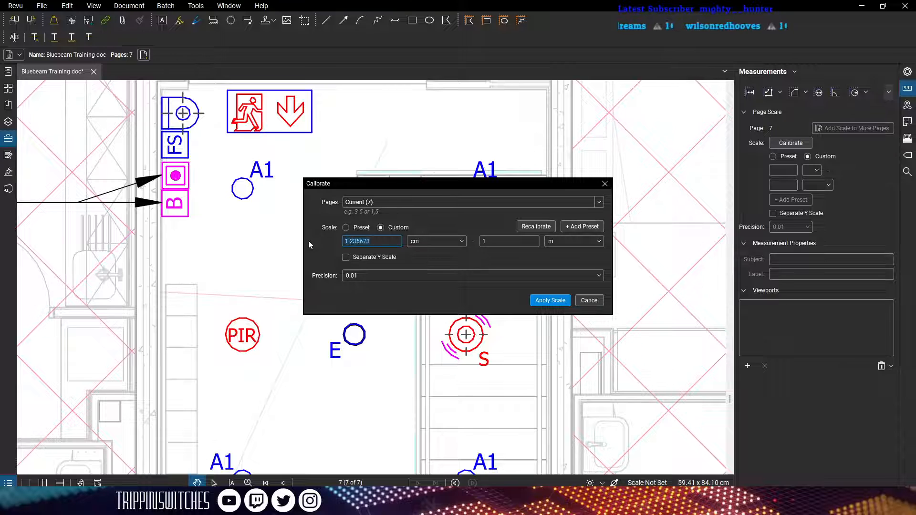
{"action": "type", "text": "2"}
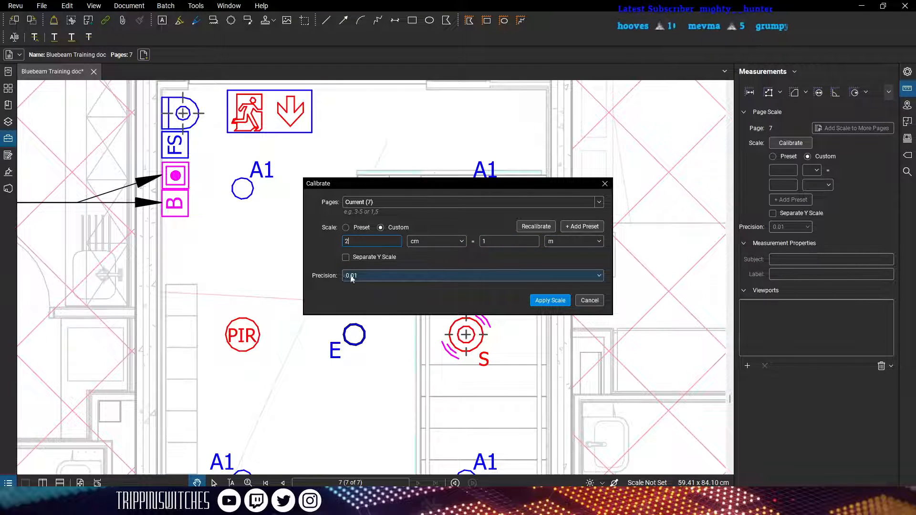
{"action": "left_click", "coordinate": [550, 300]}
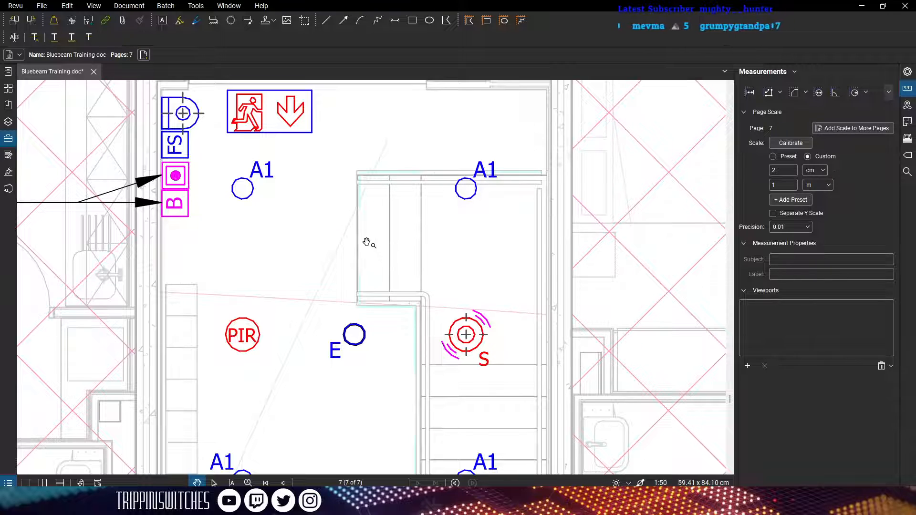
Measure the length of the short vertical stair edge beside the E light, and delete the placed measurement
{"action": "left_click", "coordinate": [750, 92]}
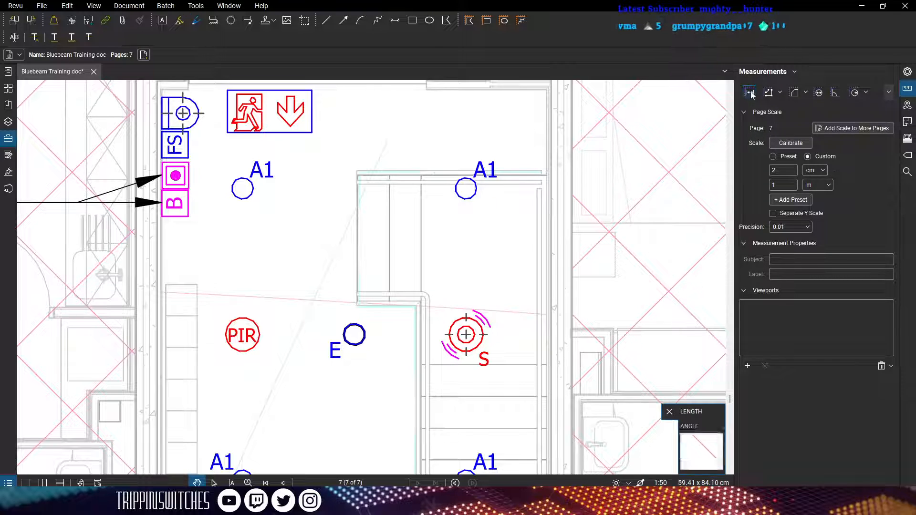
{"action": "left_click", "coordinate": [357, 304]}
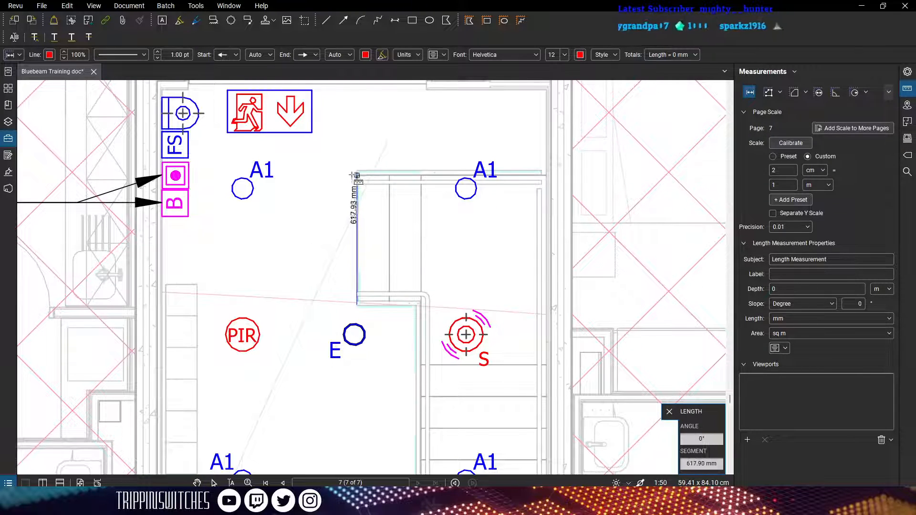
{"action": "key", "text": "Escape"}
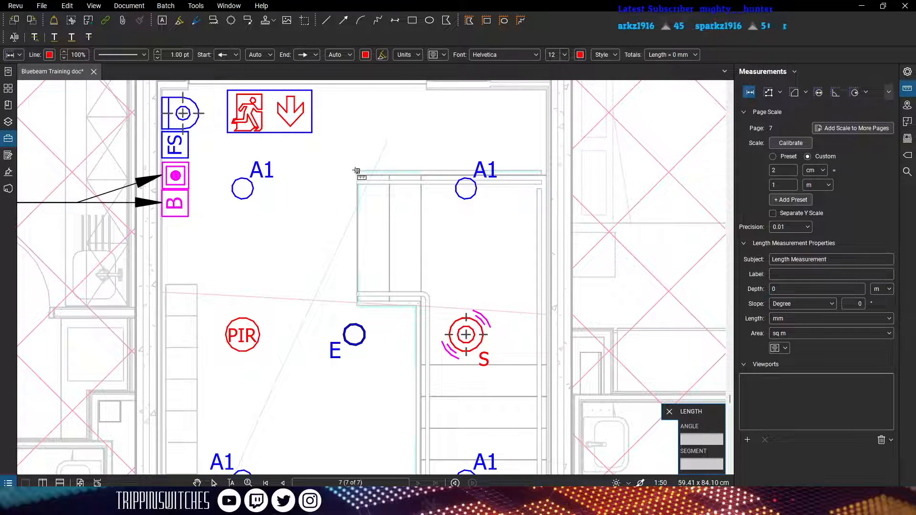
{"action": "left_click", "coordinate": [356, 171]}
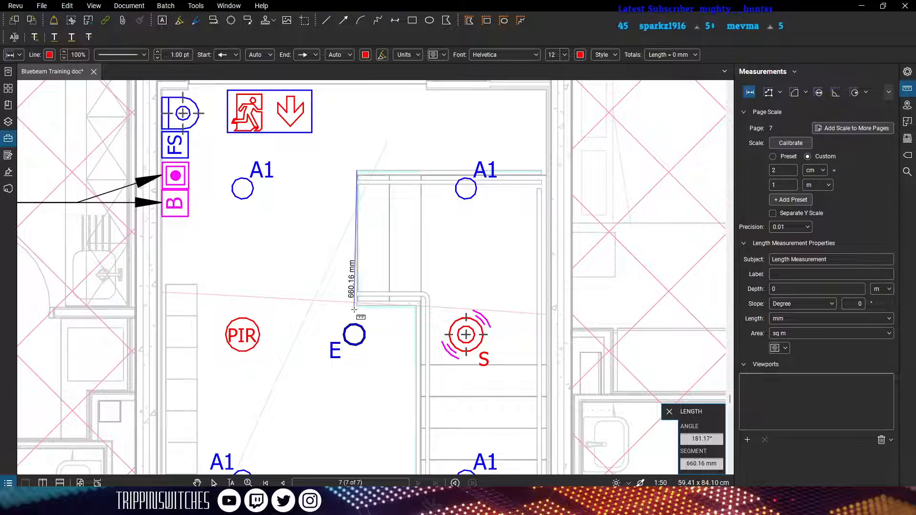
{"action": "left_click", "coordinate": [357, 307]}
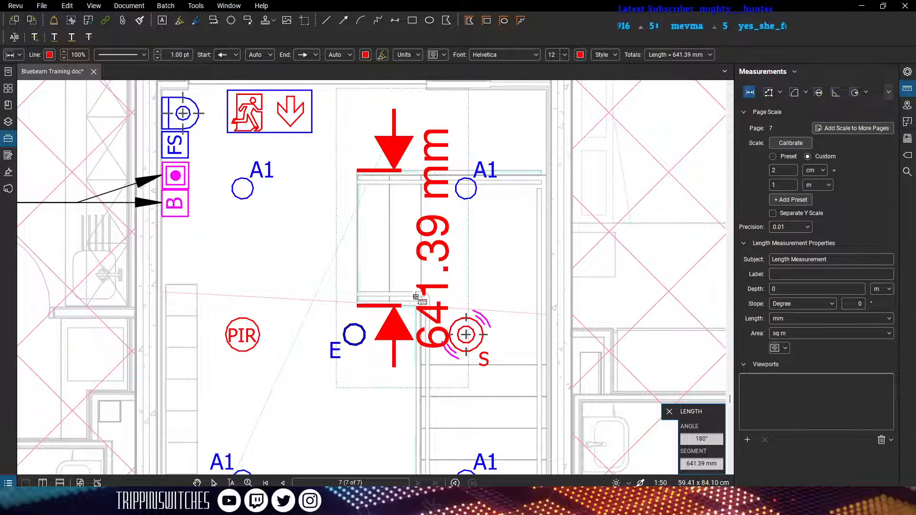
{"action": "key", "text": "Escape"}
{"action": "left_click", "coordinate": [447, 239]}
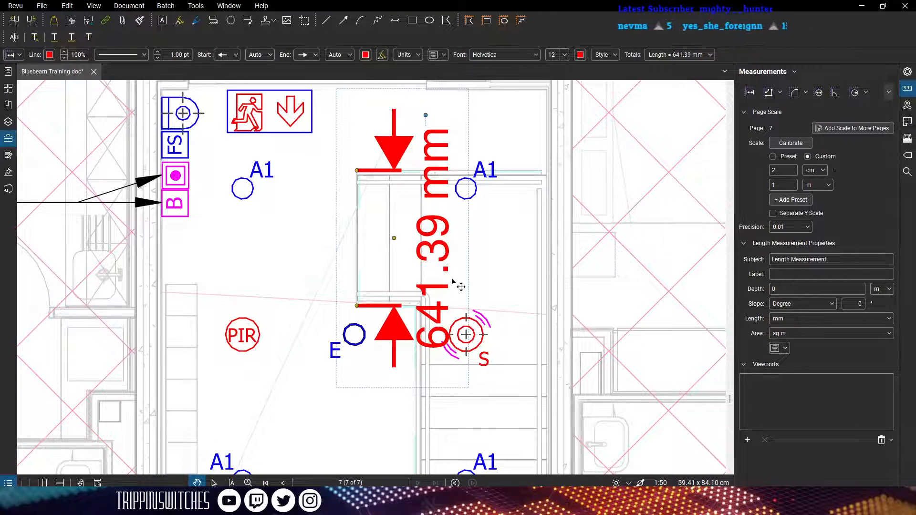
{"action": "key", "text": "Delete"}
{"action": "left_click", "coordinate": [790, 143]}
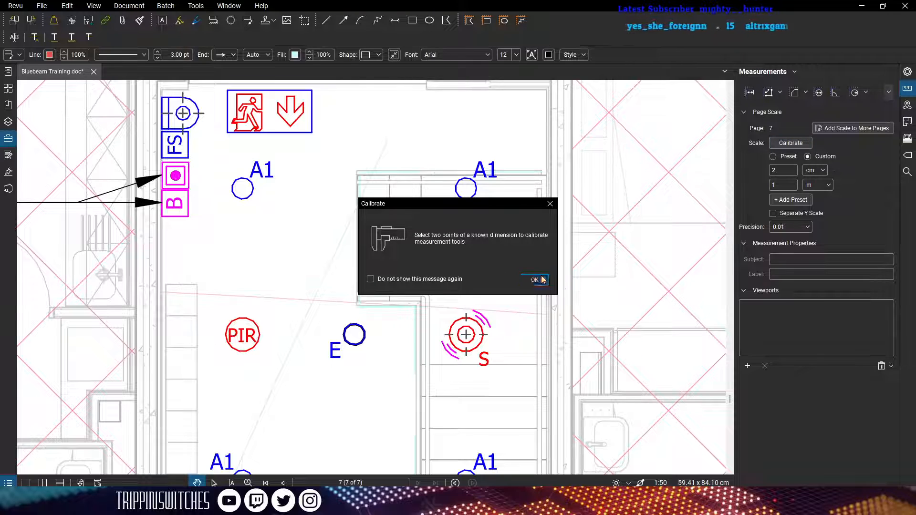
{"action": "left_click", "coordinate": [535, 279]}
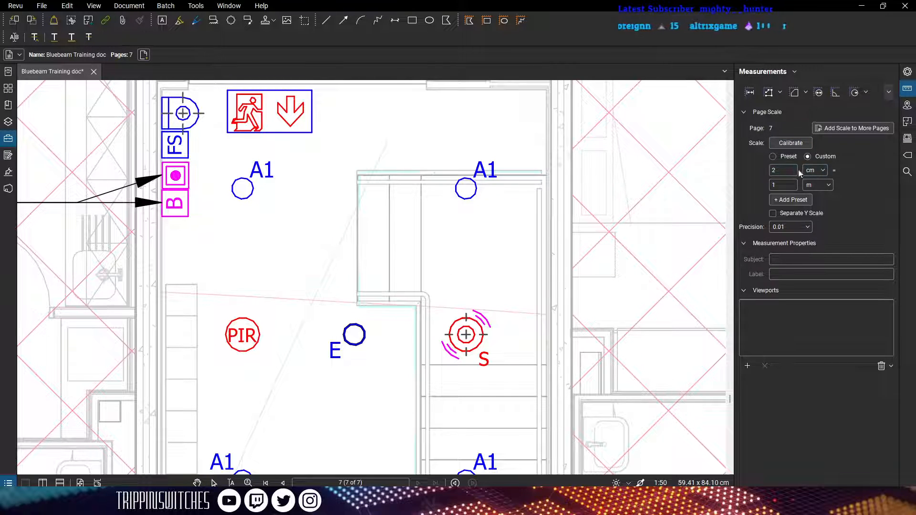
{"action": "left_click", "coordinate": [788, 144]}
{"action": "left_click", "coordinate": [536, 278]}
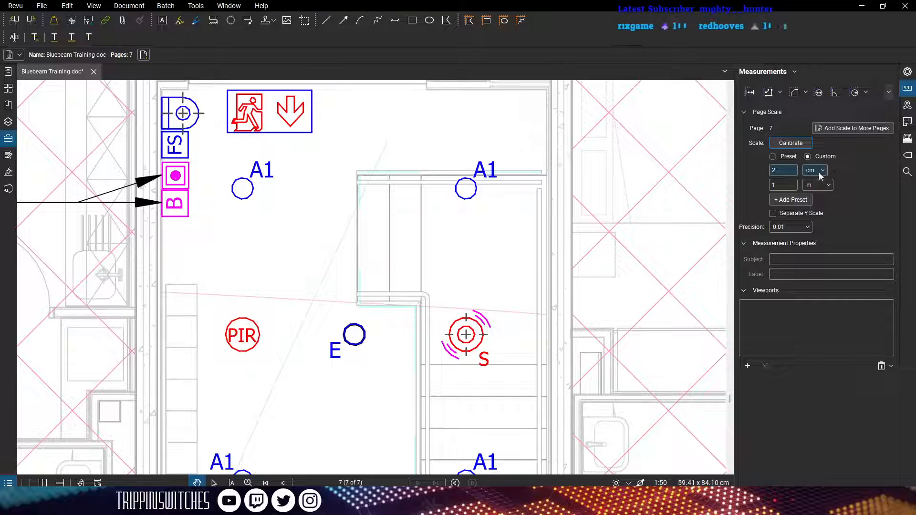
{"action": "left_click", "coordinate": [791, 186]}
{"action": "left_click", "coordinate": [823, 172]}
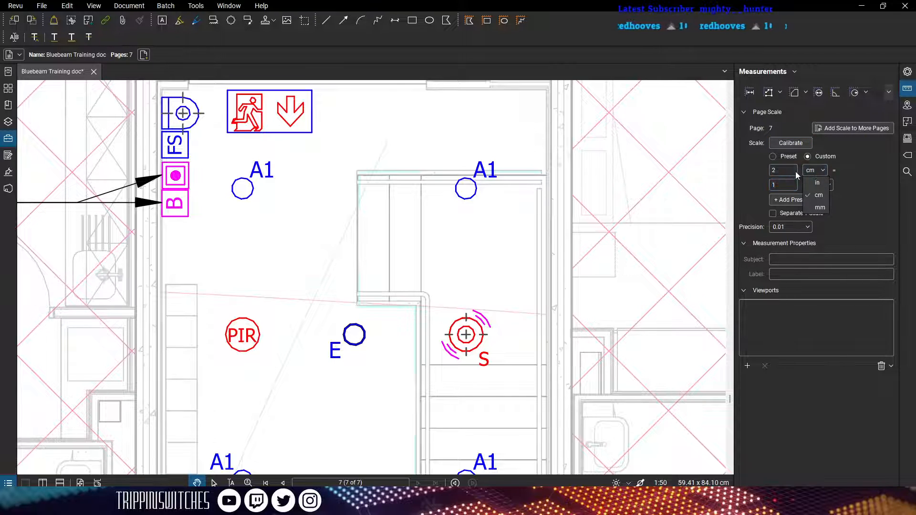
{"action": "left_click", "coordinate": [785, 169]}
{"action": "left_click", "coordinate": [791, 143]}
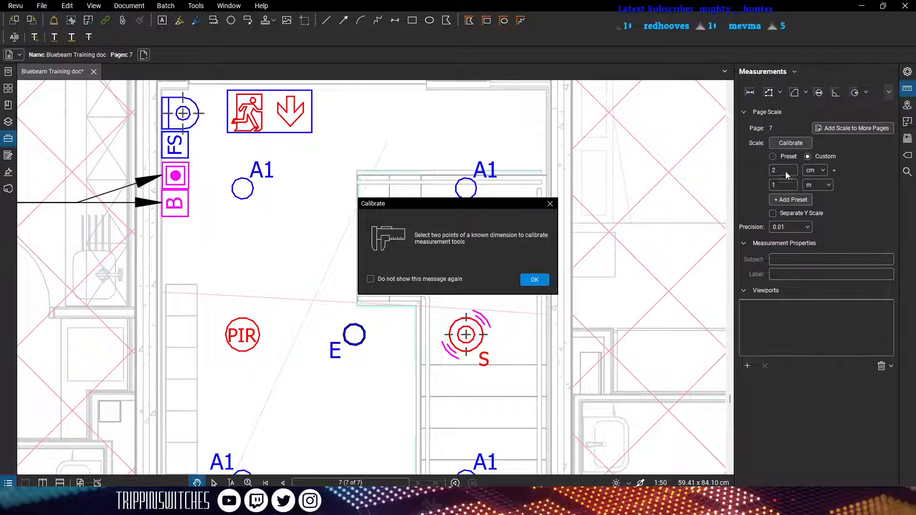
{"action": "left_click", "coordinate": [544, 280]}
{"action": "left_click", "coordinate": [785, 171]}
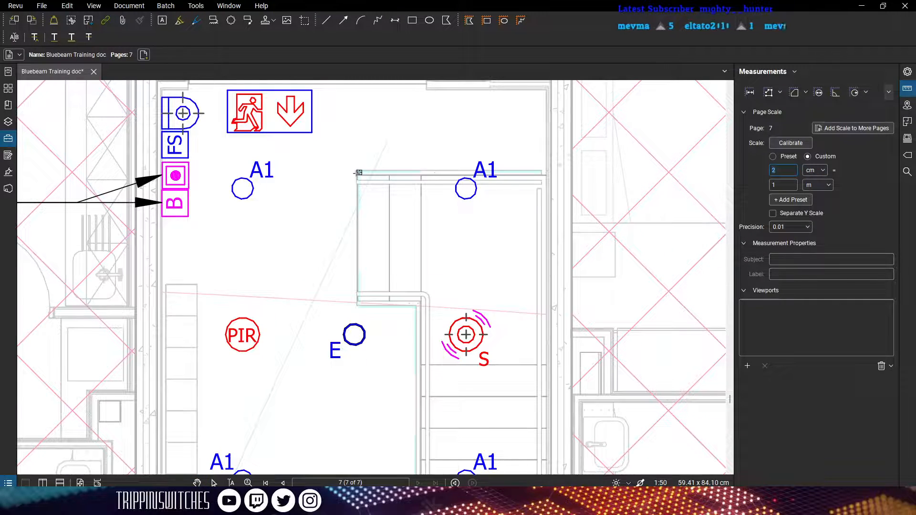
Place a new length measurement along the short vertical stair edge, from its upper end to its lower end
{"action": "key", "text": "shift+alt+l"}
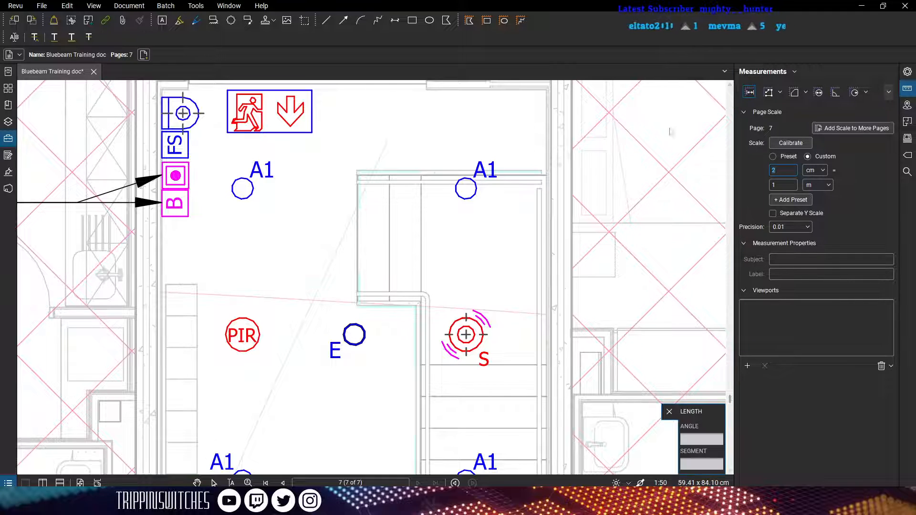
{"action": "left_click", "coordinate": [358, 172]}
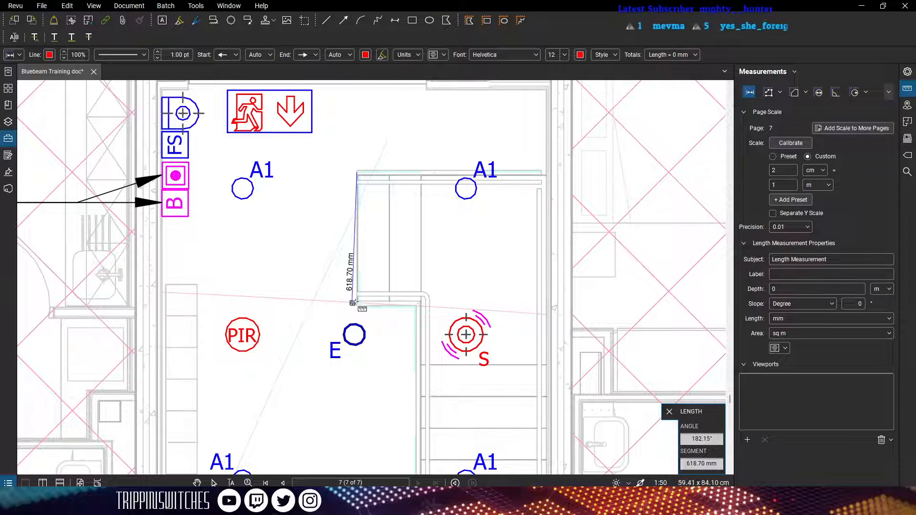
{"action": "left_click", "coordinate": [358, 303]}
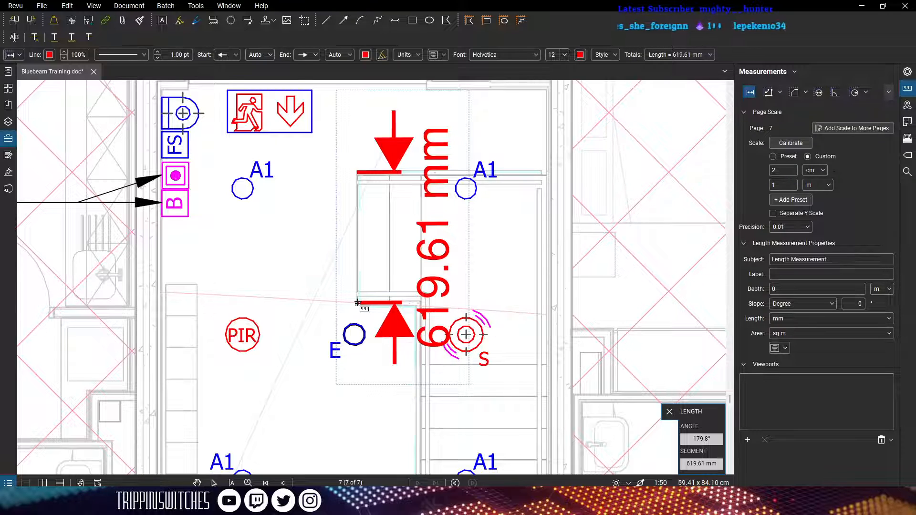
{"action": "key", "text": "Escape"}
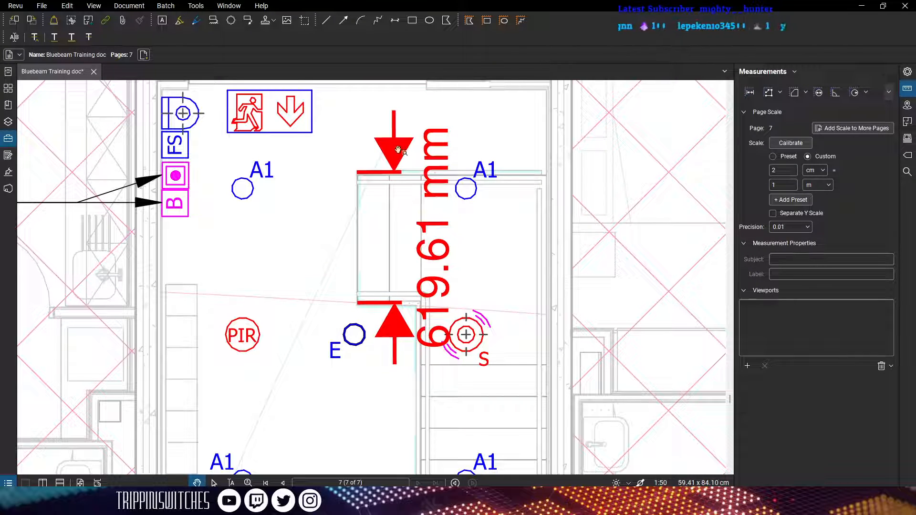
Delete the length measurement on the stair edge and undo the deletion, accepting the rebuild of the legend
{"action": "left_click", "coordinate": [415, 170]}
{"action": "key", "text": "Delete"}
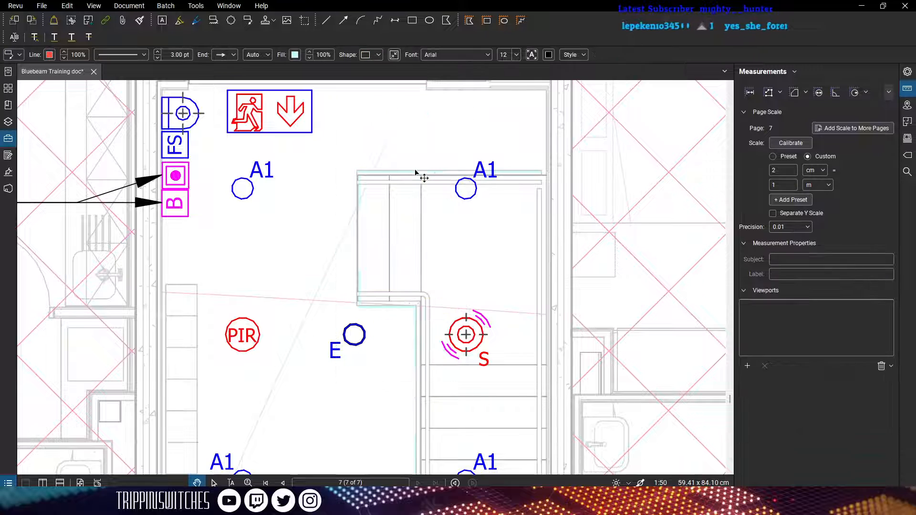
{"action": "key", "text": "ctrl+z"}
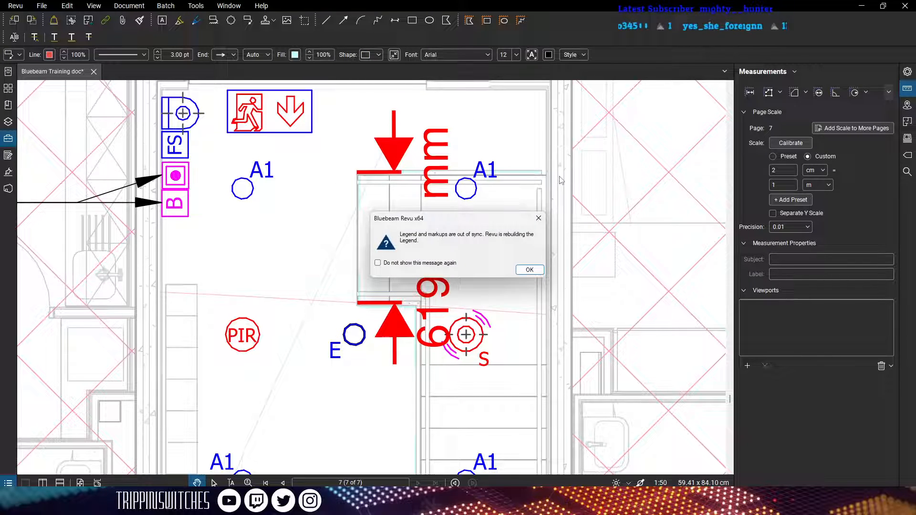
{"action": "left_click", "coordinate": [528, 270]}
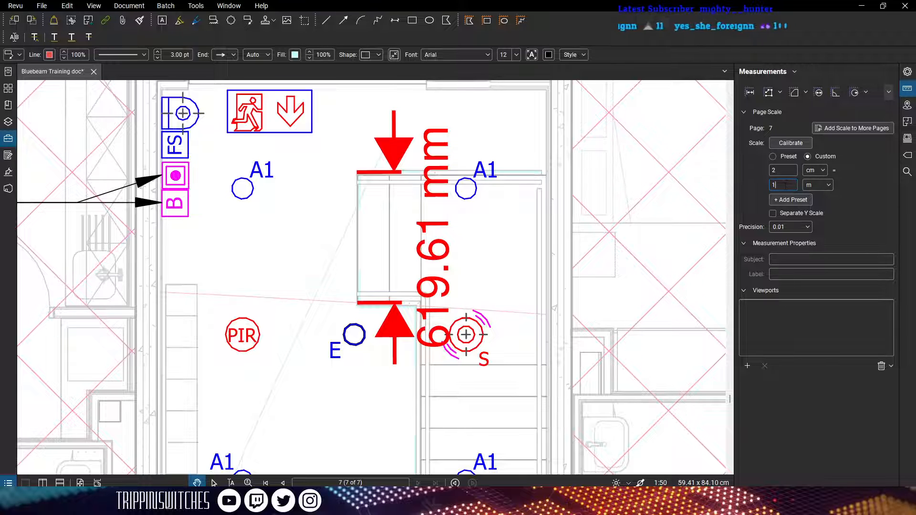
Set the custom scale of page 7 to 1 cm = 2 m and delete the stair edge's length measurement
{"action": "left_click", "coordinate": [774, 170]}
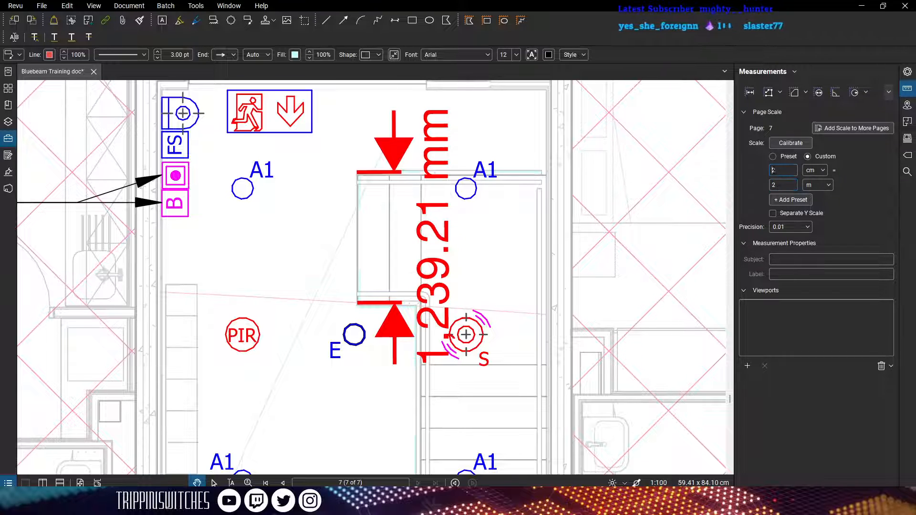
{"action": "left_click", "coordinate": [788, 171]}
{"action": "key", "text": "BackSpace"}
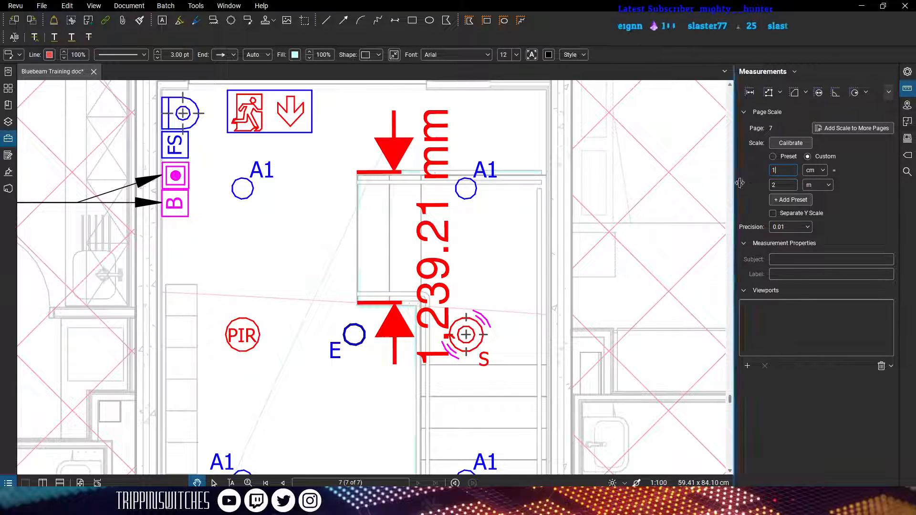
{"action": "key", "text": "Return"}
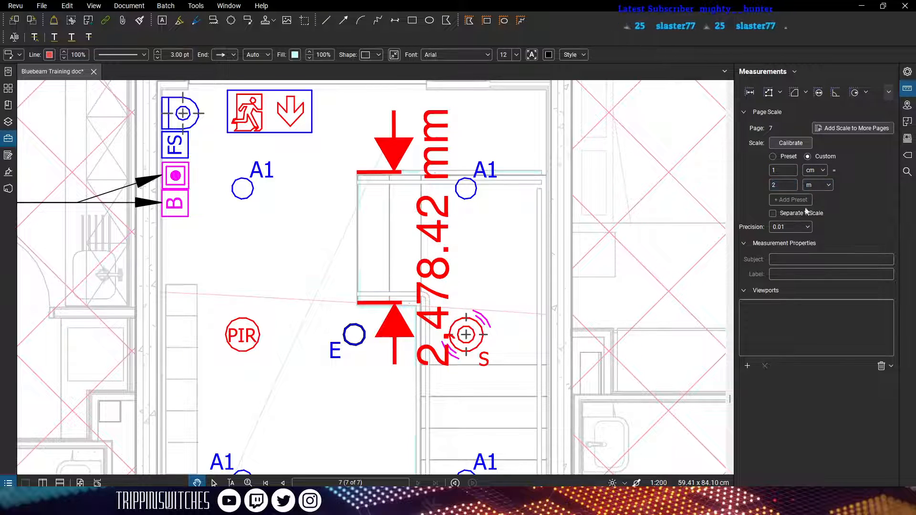
{"action": "left_click", "coordinate": [423, 362]}
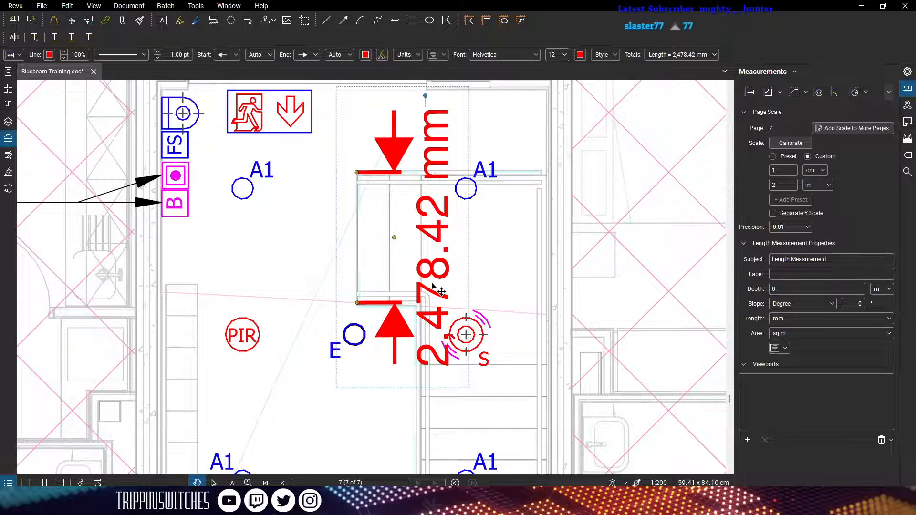
{"action": "key", "text": "Delete"}
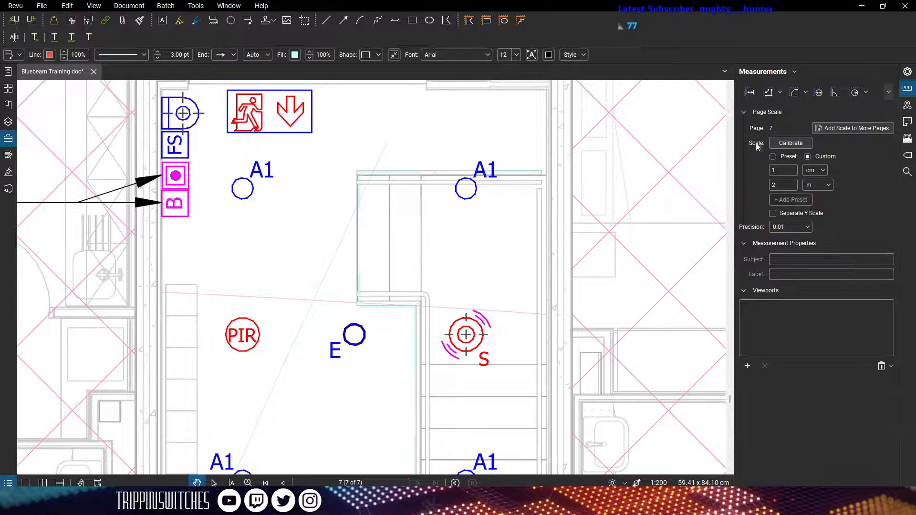
Calibrate page 7 from both ends of the short vertical stair edge, setting its real length to 2 m, and apply the scale
{"action": "left_click", "coordinate": [791, 143]}
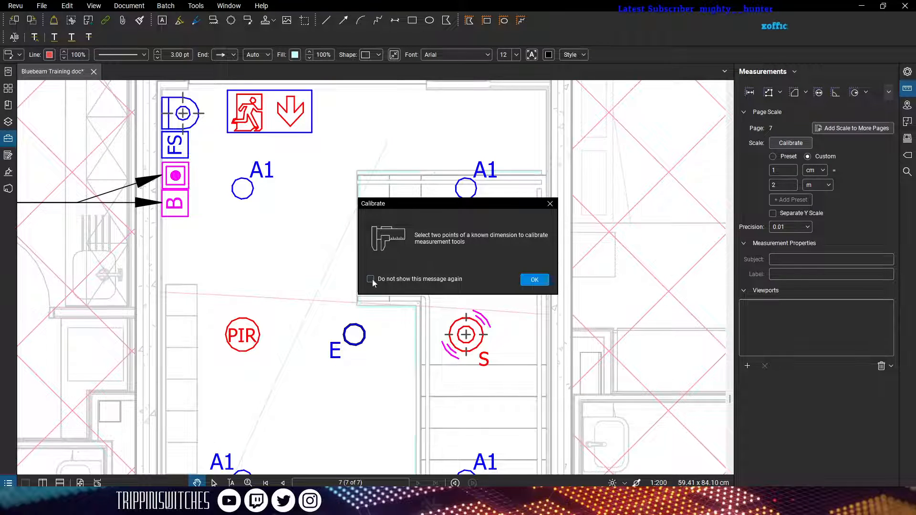
{"action": "left_click", "coordinate": [535, 280]}
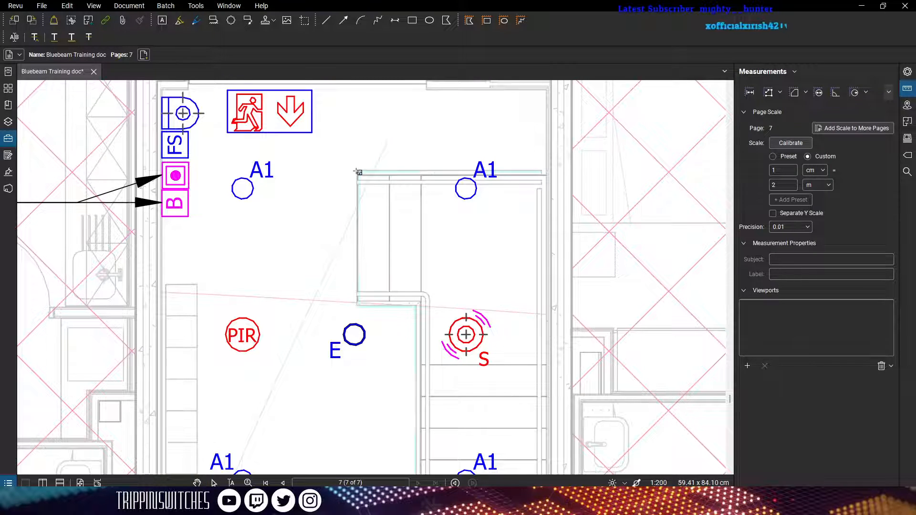
{"action": "left_click", "coordinate": [356, 171]}
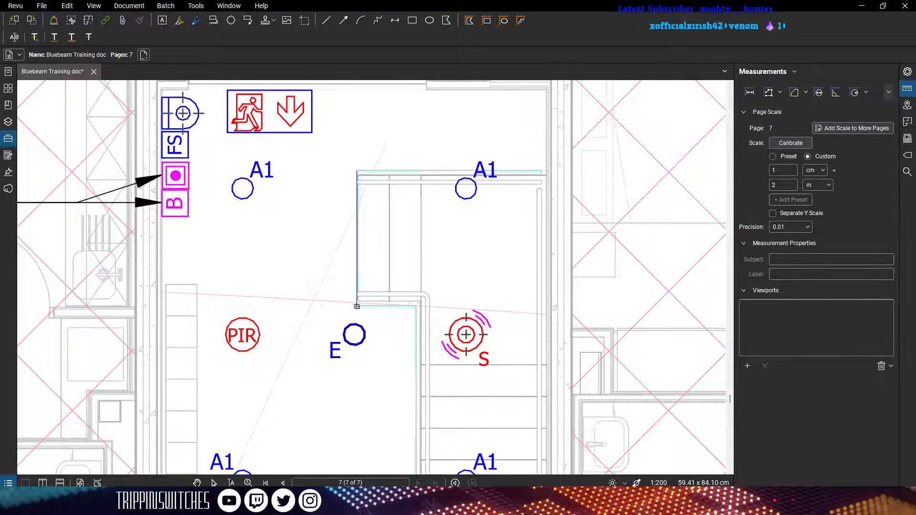
{"action": "left_click", "coordinate": [357, 306]}
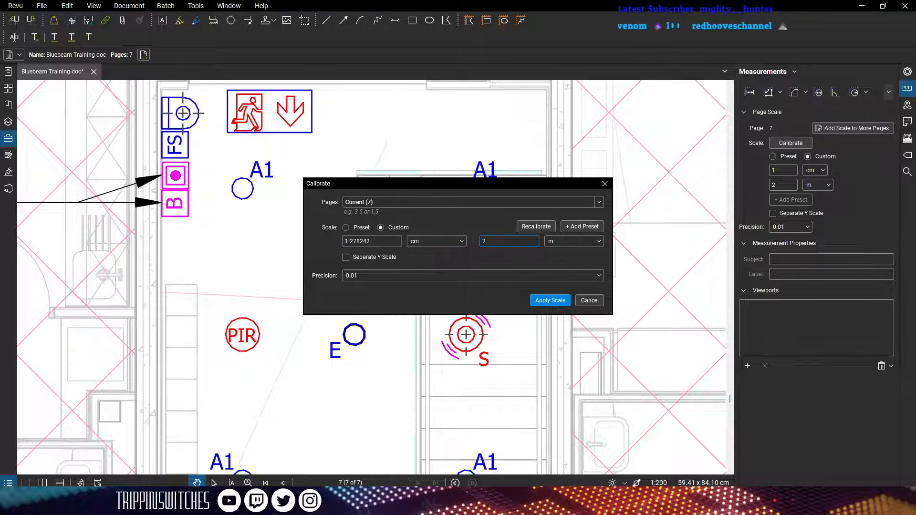
{"action": "left_click", "coordinate": [544, 303]}
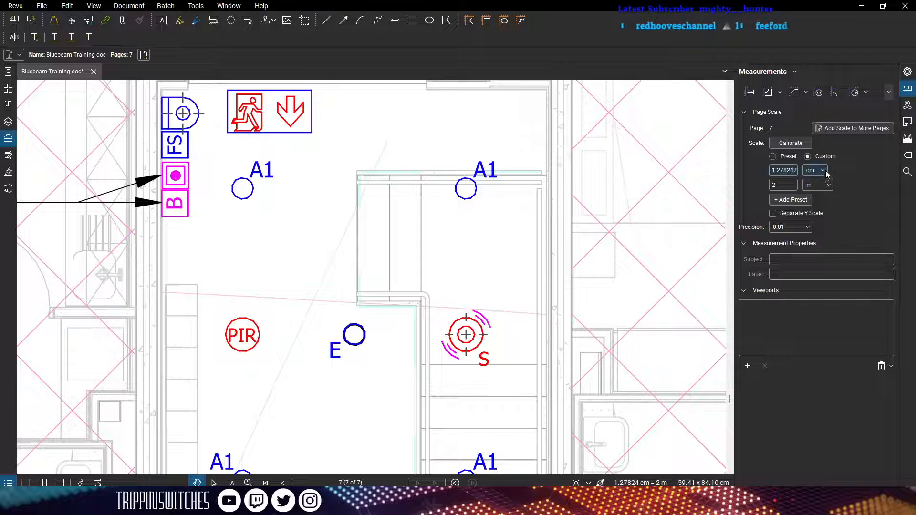
Check the calibration with a length measurement drawn down the short vertical stair edge, ending just above its lower corner
{"action": "left_click", "coordinate": [750, 92]}
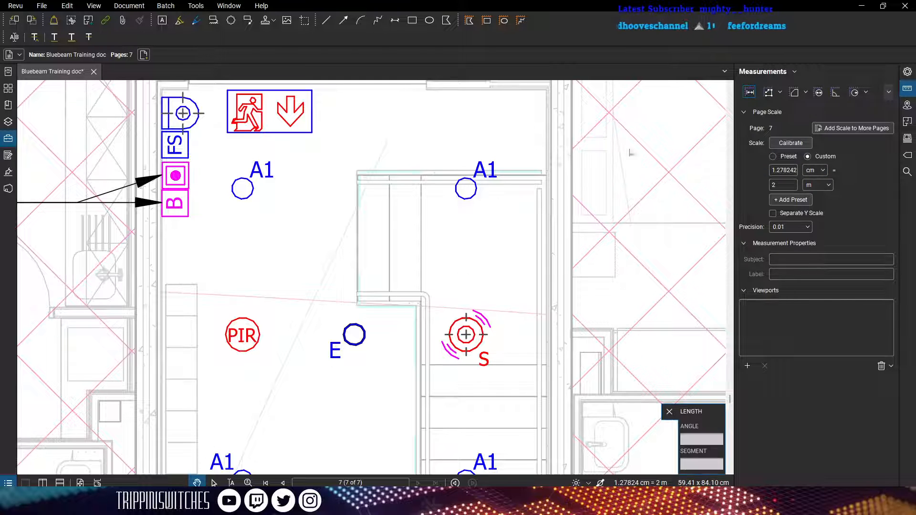
{"action": "left_click", "coordinate": [357, 172]}
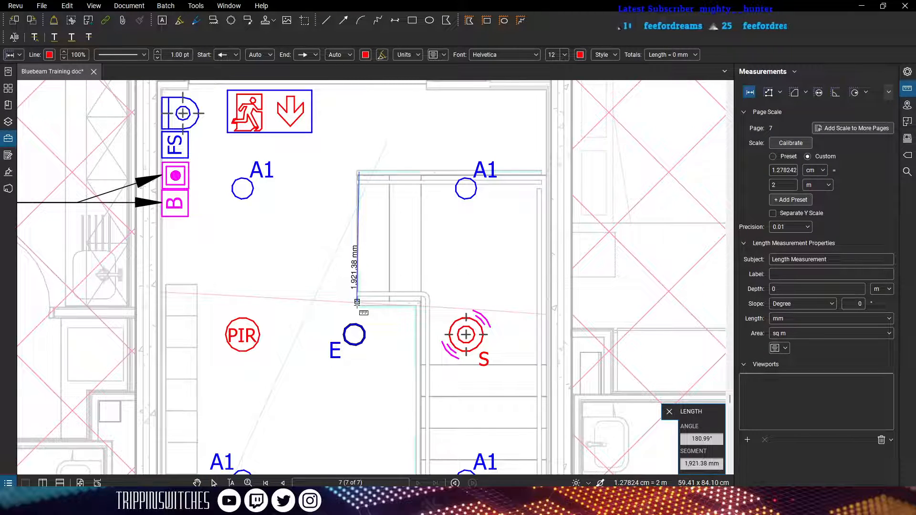
{"action": "left_click", "coordinate": [357, 302]}
Add a second length measurement on the same stair edge, from its exact lower corner up to its upper corner
{"action": "scroll", "coordinate": [356, 305], "scroll_direction": "up", "scroll_amount": 3}
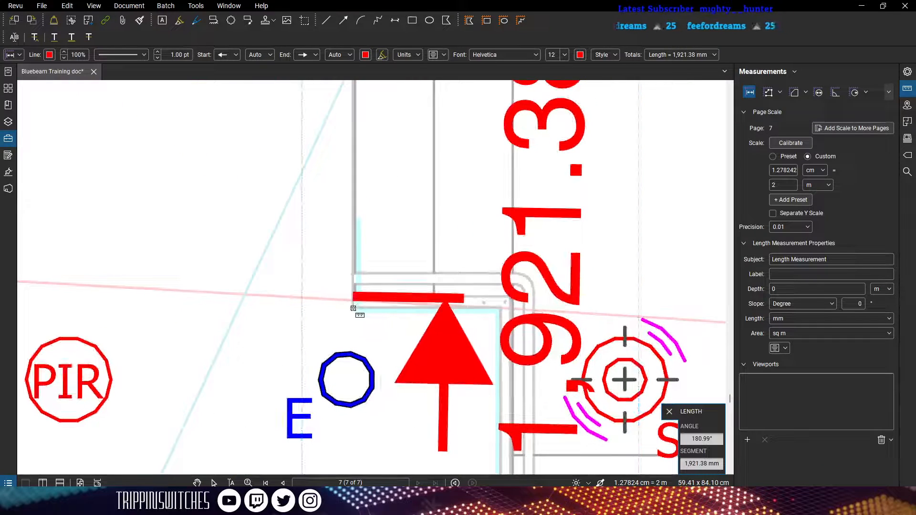
{"action": "left_click", "coordinate": [353, 297]}
{"action": "scroll", "coordinate": [353, 297], "scroll_direction": "down", "scroll_amount": 3}
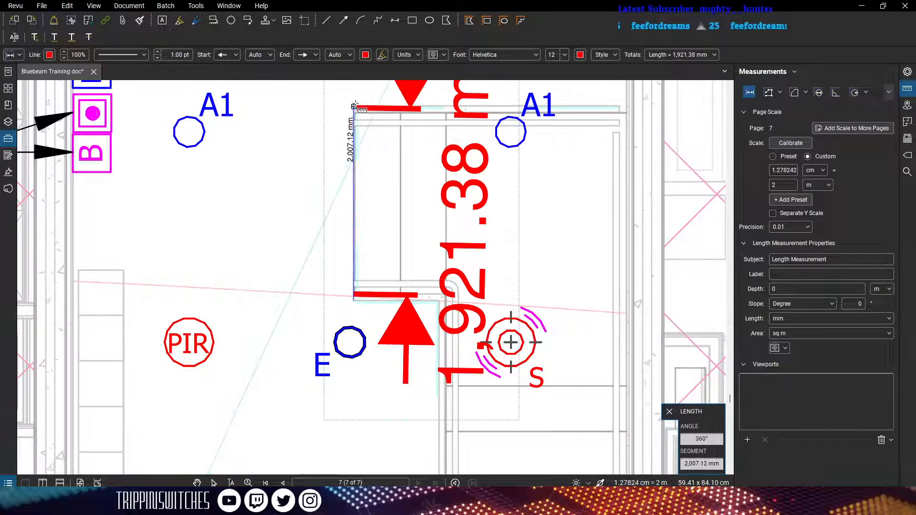
{"action": "left_click", "coordinate": [354, 106]}
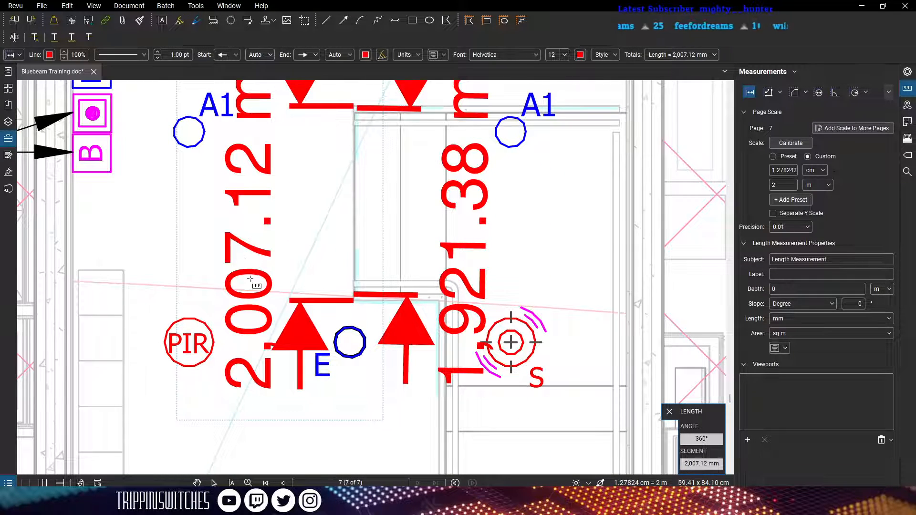
Delete both length measurements from the short vertical stair edge
{"action": "scroll", "coordinate": [262, 266], "scroll_direction": "down", "scroll_amount": 3}
{"action": "key", "text": "Escape"}
{"action": "left_click", "coordinate": [368, 240]}
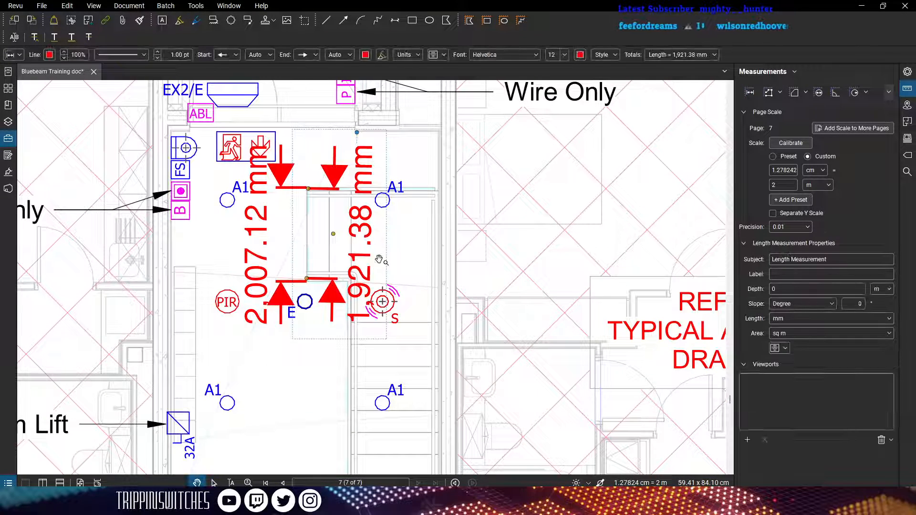
{"action": "key", "text": "Delete"}
{"action": "left_click", "coordinate": [312, 258]}
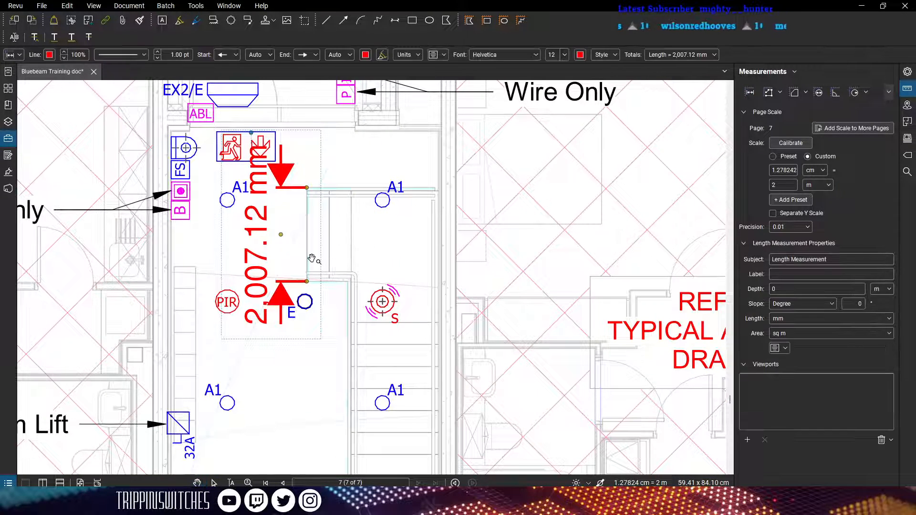
{"action": "key", "text": "Delete"}
Measure the short vertical stair edge from its lower corner to its upper corner without keeping the measurement
{"action": "scroll", "coordinate": [311, 219], "scroll_direction": "up", "scroll_amount": 5}
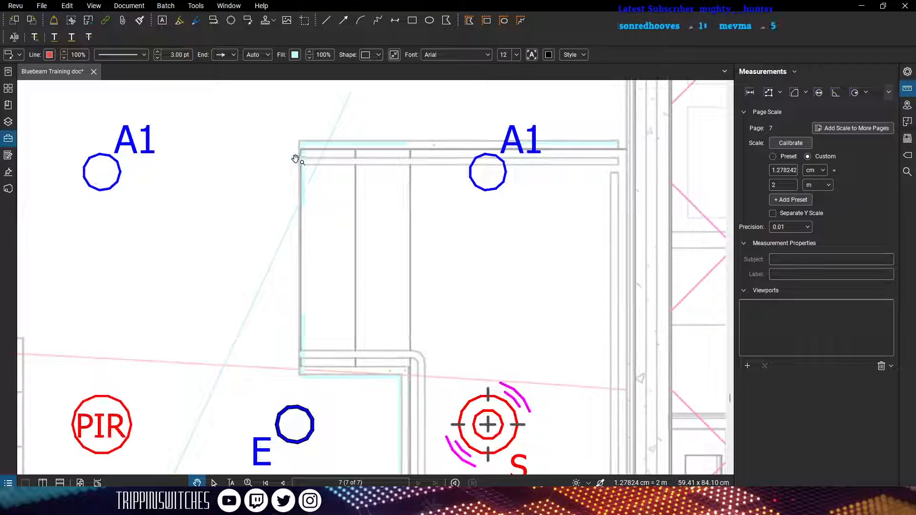
{"action": "scroll", "coordinate": [362, 349], "scroll_direction": "down", "scroll_amount": 5}
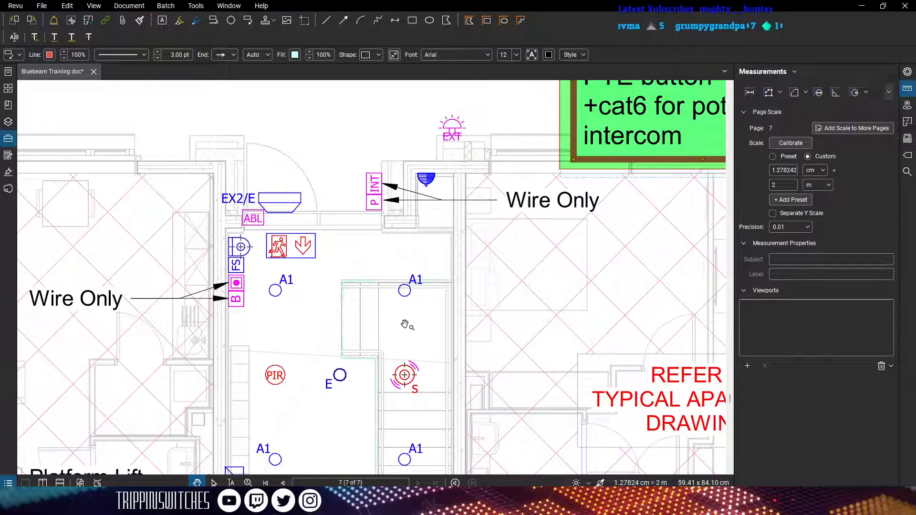
{"action": "left_click_drag", "start_coordinate": [422, 351], "coordinate": [405, 327]}
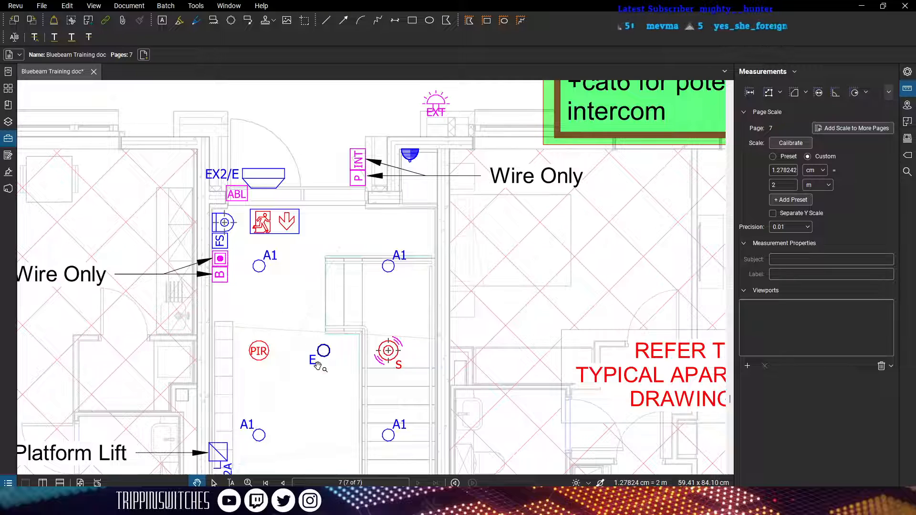
{"action": "scroll", "coordinate": [317, 366], "scroll_direction": "up", "scroll_amount": 5}
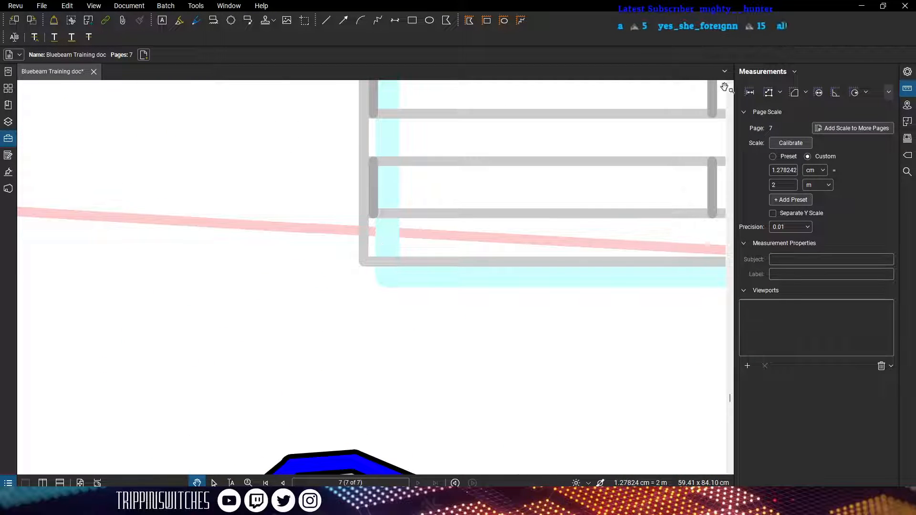
{"action": "left_click", "coordinate": [750, 94]}
{"action": "left_click", "coordinate": [361, 260]}
{"action": "scroll", "coordinate": [373, 216], "scroll_direction": "down", "scroll_amount": 4}
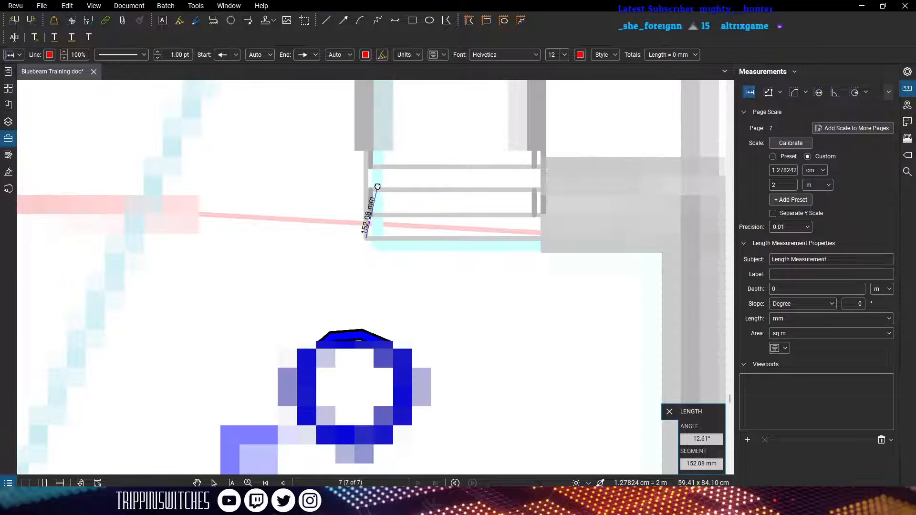
{"action": "left_click_drag", "start_coordinate": [375, 148], "coordinate": [368, 374]}
{"action": "left_click_drag", "start_coordinate": [339, 162], "coordinate": [339, 401]}
{"action": "left_click_drag", "start_coordinate": [343, 222], "coordinate": [354, 305]}
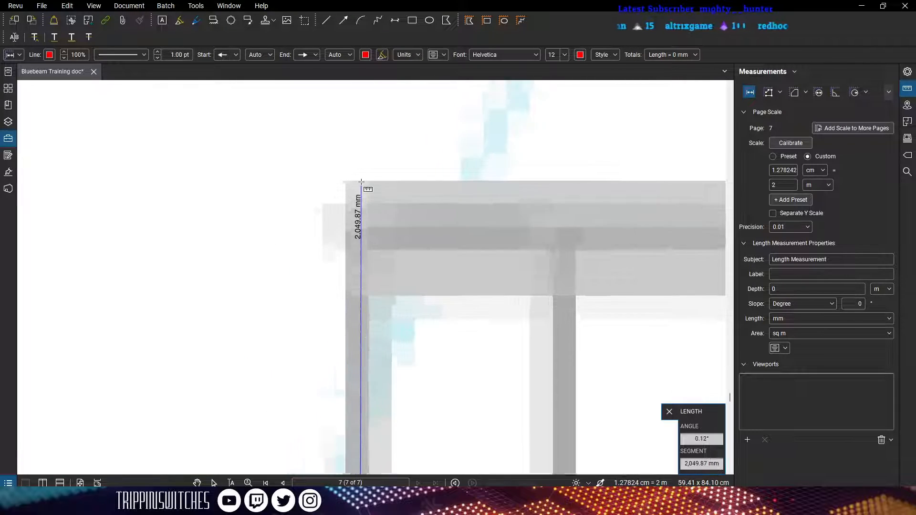
{"action": "scroll", "coordinate": [346, 191], "scroll_direction": "down", "scroll_amount": 2}
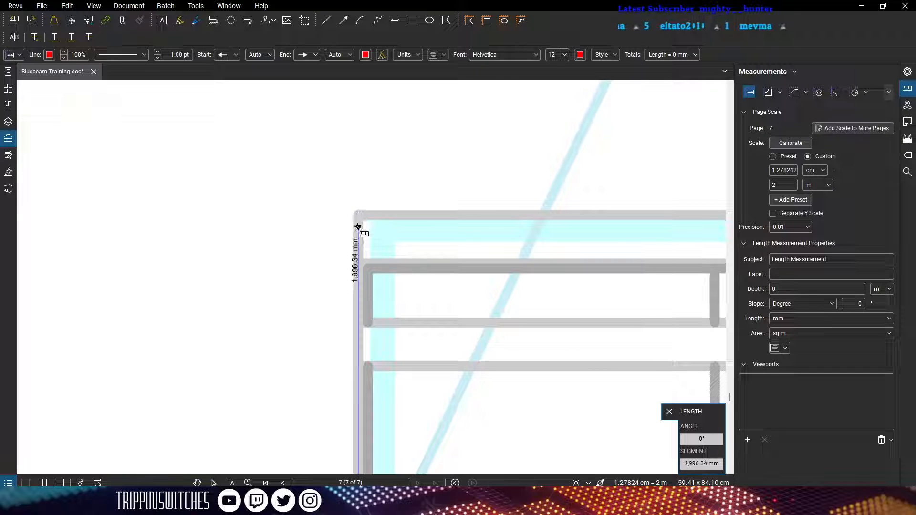
{"action": "key", "text": "Escape"}
Select the coloured highlight and count markups over the floor plan's apartments and corridor with a selection box and delete them
{"action": "scroll", "coordinate": [359, 222], "scroll_direction": "down", "scroll_amount": 5}
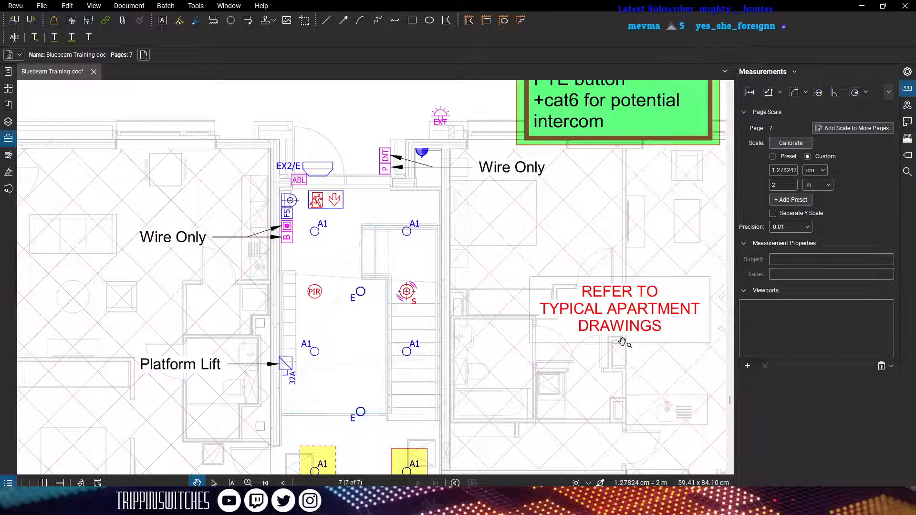
{"action": "scroll", "coordinate": [622, 342], "scroll_direction": "down", "scroll_amount": 3}
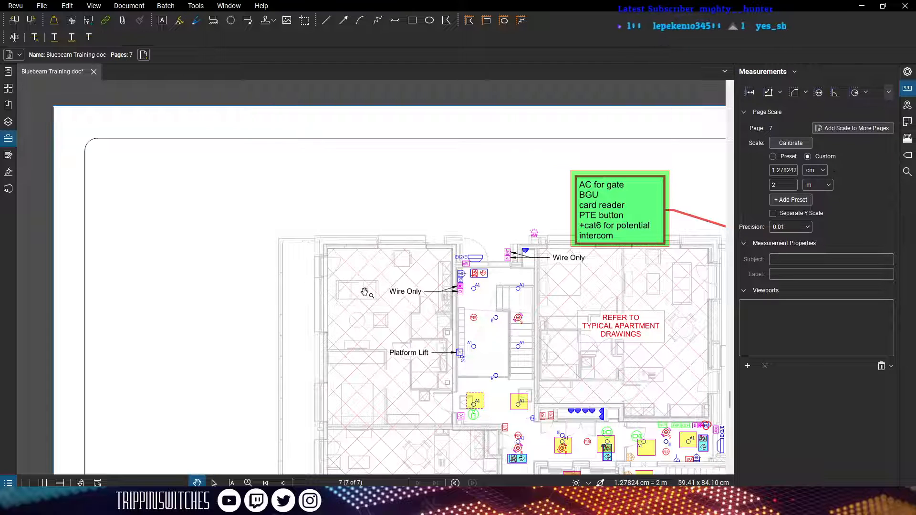
{"action": "left_click_drag", "start_coordinate": [595, 315], "coordinate": [541, 290]}
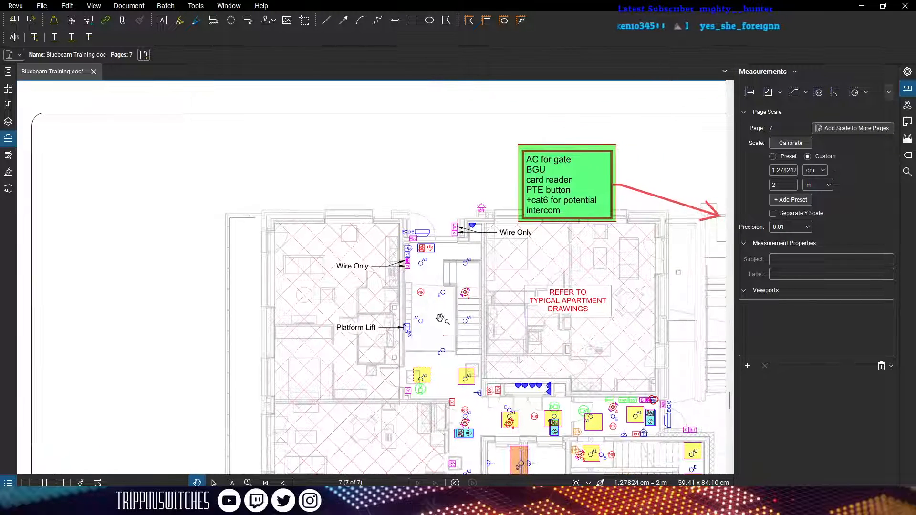
{"action": "left_click_drag", "start_coordinate": [484, 273], "coordinate": [421, 223]}
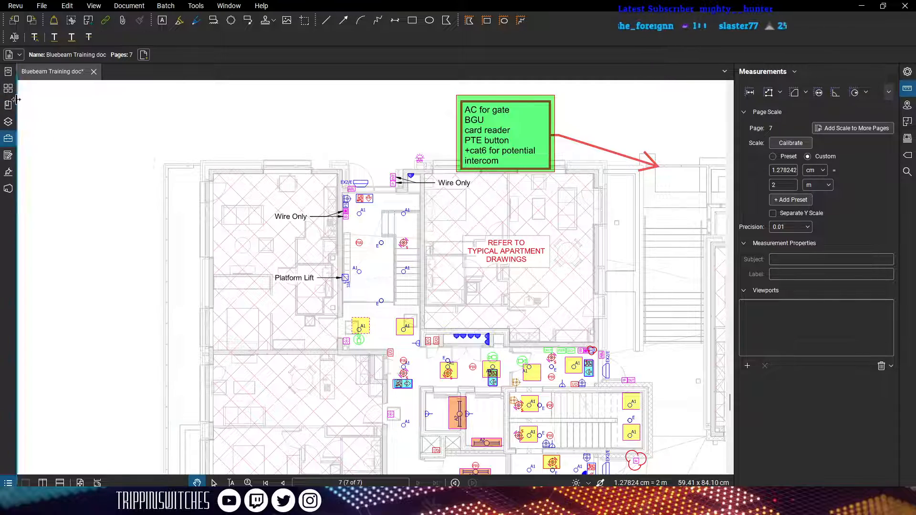
{"action": "scroll", "coordinate": [488, 327], "scroll_direction": "down", "scroll_amount": 5}
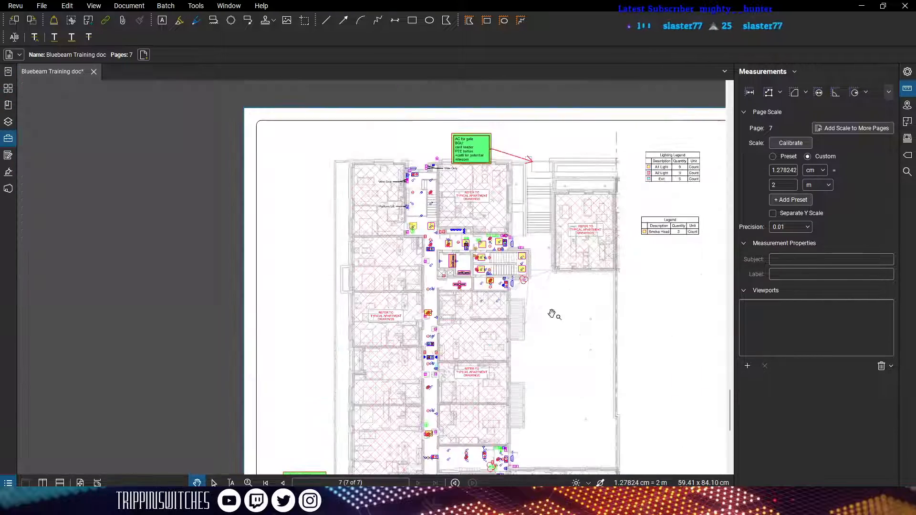
{"action": "scroll", "coordinate": [442, 242], "scroll_direction": "up", "scroll_amount": 2}
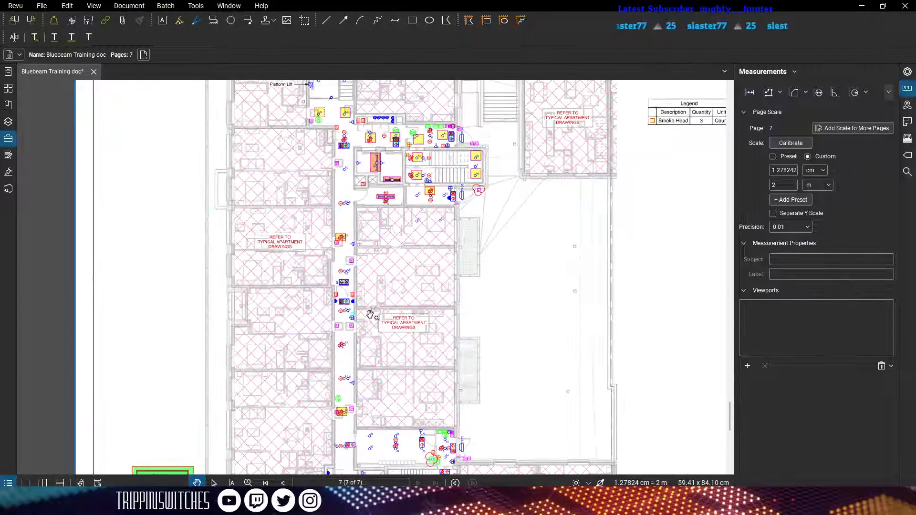
{"action": "left_click", "coordinate": [345, 285]}
{"action": "left_click", "coordinate": [214, 483]}
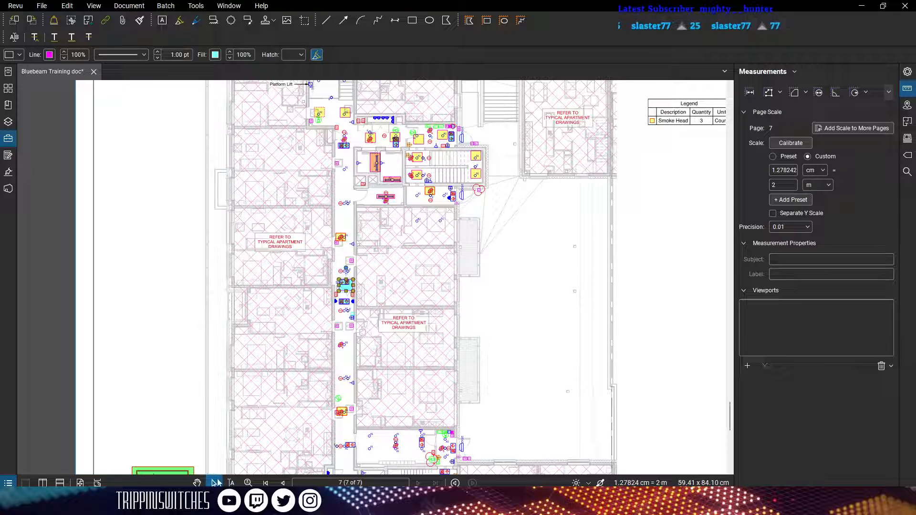
{"action": "scroll", "coordinate": [308, 281], "scroll_direction": "down", "scroll_amount": 2}
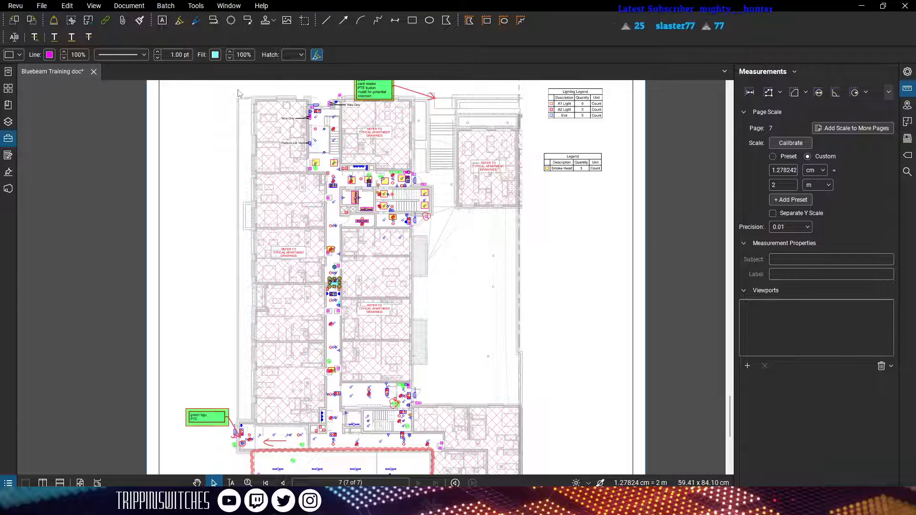
{"action": "left_click_drag", "start_coordinate": [237, 91], "coordinate": [499, 439]}
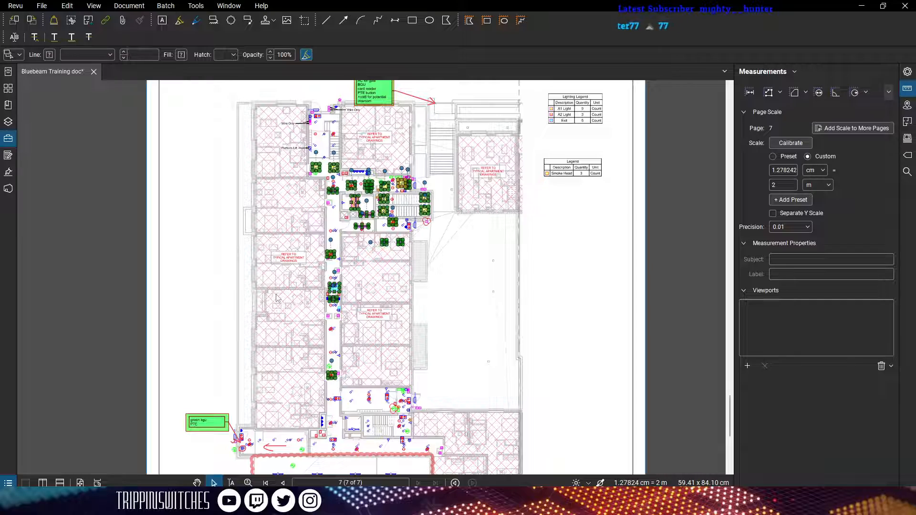
{"action": "key", "text": "Delete"}
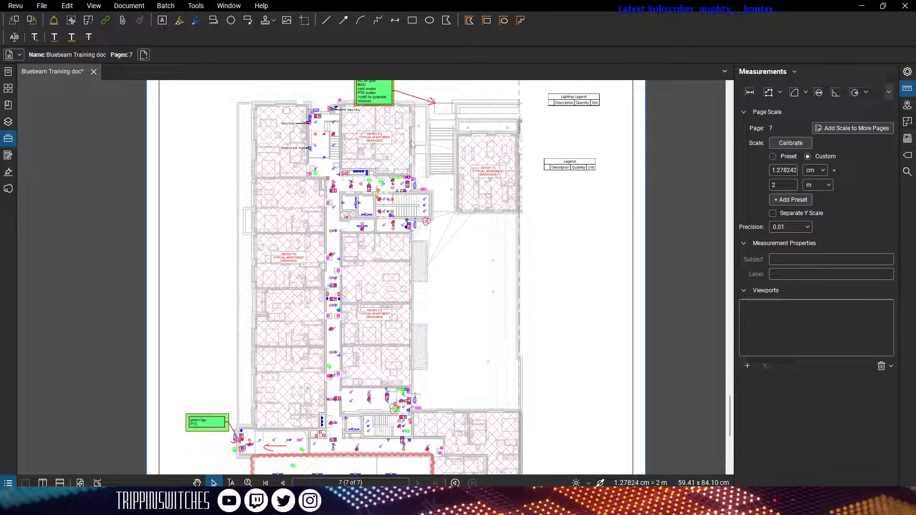
Activate the Select Text tool and try it on the floor plan, then switch to the Zoom tool
{"action": "scroll", "coordinate": [412, 143], "scroll_direction": "up", "scroll_amount": 3}
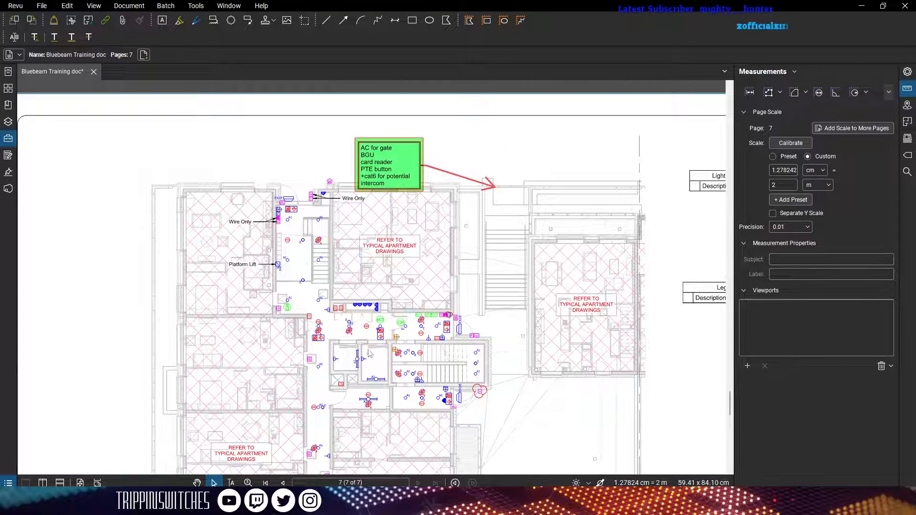
{"action": "scroll", "coordinate": [392, 329], "scroll_direction": "up", "scroll_amount": 6}
{"action": "scroll", "coordinate": [517, 255], "scroll_direction": "down", "scroll_amount": 5}
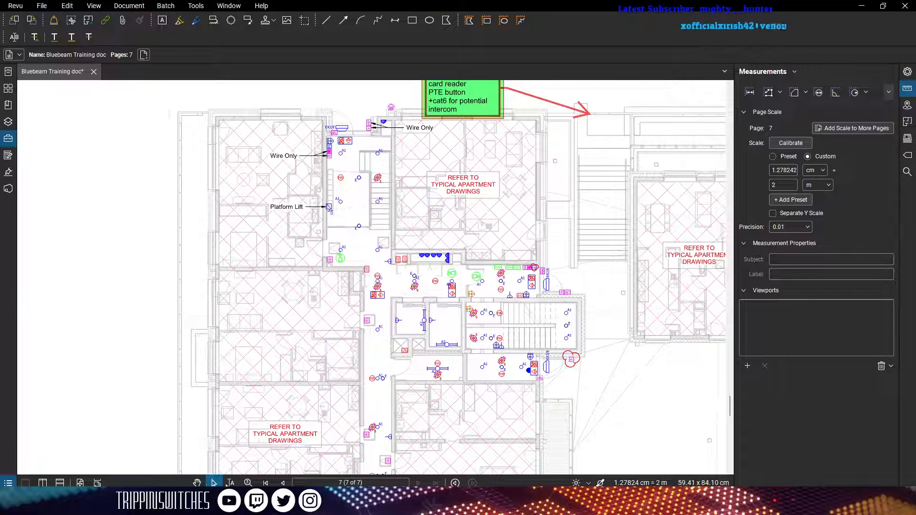
{"action": "left_click", "coordinate": [230, 481]}
{"action": "left_click_drag", "start_coordinate": [303, 441], "coordinate": [252, 434]}
{"action": "left_click", "coordinate": [249, 482]}
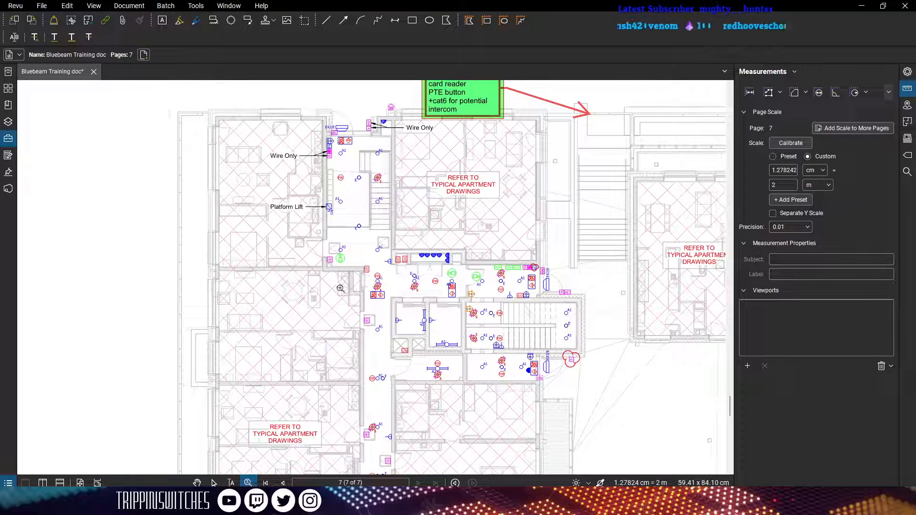
Examine the floor plan on page 7 from the upper apartments down to the clouded access control area and the general notes
{"action": "scroll", "coordinate": [314, 366], "scroll_direction": "down", "scroll_amount": 3}
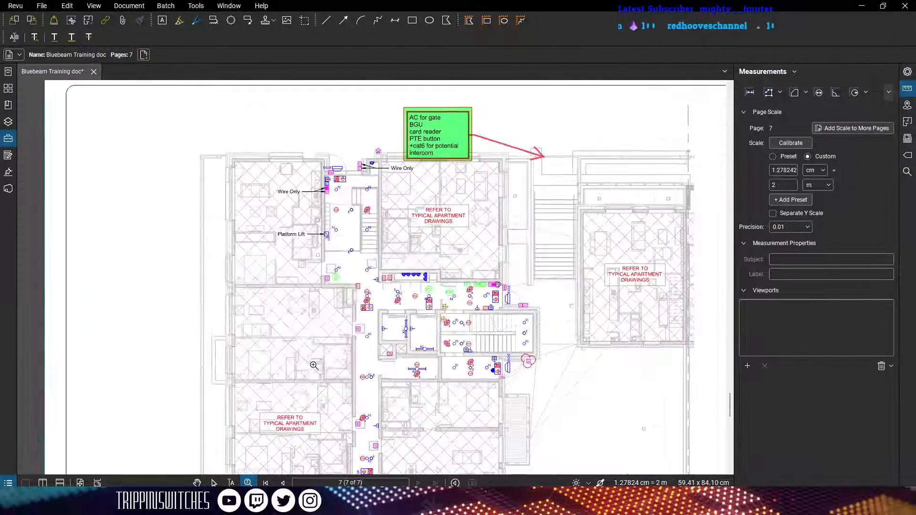
{"action": "scroll", "coordinate": [314, 366], "scroll_direction": "up", "scroll_amount": 1}
{"action": "left_click_drag", "start_coordinate": [407, 405], "coordinate": [381, 139]}
{"action": "left_click_drag", "start_coordinate": [385, 302], "coordinate": [369, 124]}
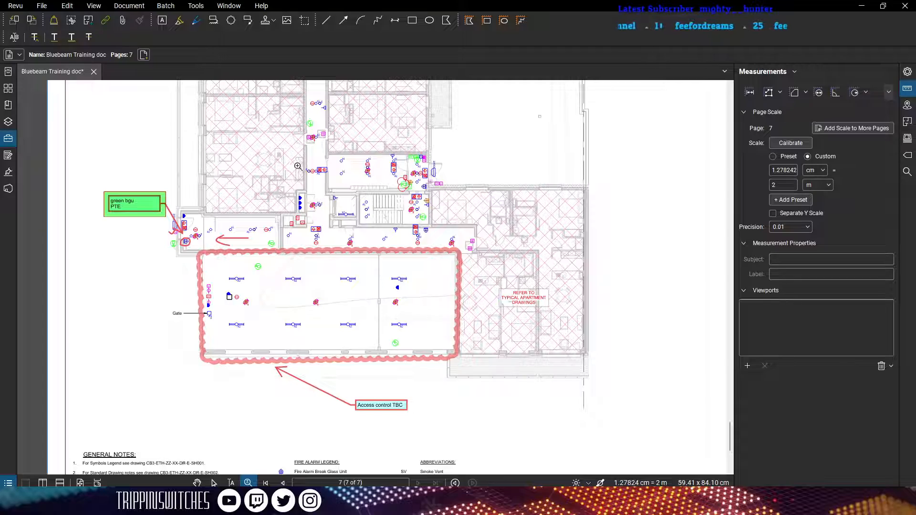
{"action": "left_click_drag", "start_coordinate": [298, 167], "coordinate": [316, 306]}
{"action": "left_click_drag", "start_coordinate": [329, 177], "coordinate": [352, 435]}
{"action": "scroll", "coordinate": [357, 217], "scroll_direction": "down", "scroll_amount": 1}
{"action": "left_click_drag", "start_coordinate": [357, 217], "coordinate": [378, 149]}
{"action": "left_click_drag", "start_coordinate": [406, 450], "coordinate": [384, 112]}
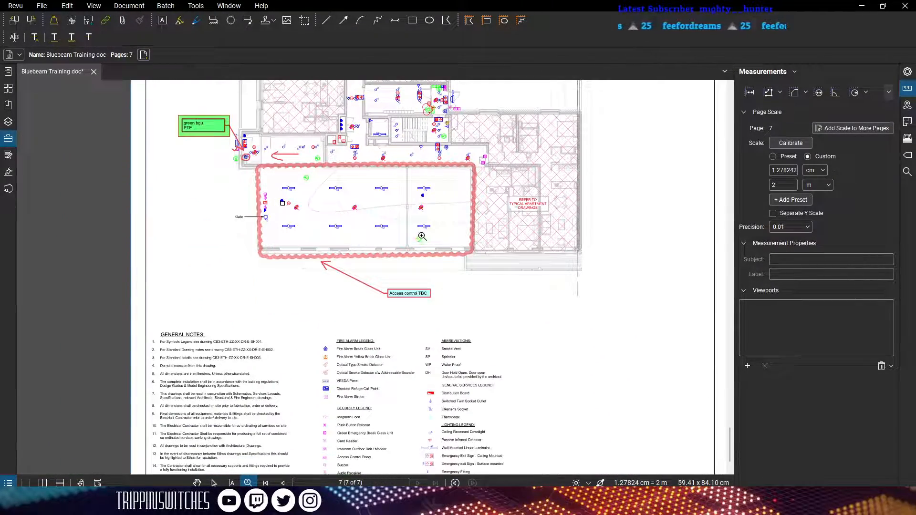
{"action": "scroll", "coordinate": [412, 120], "scroll_direction": "up", "scroll_amount": 2}
{"action": "left_click_drag", "start_coordinate": [311, 175], "coordinate": [370, 237]}
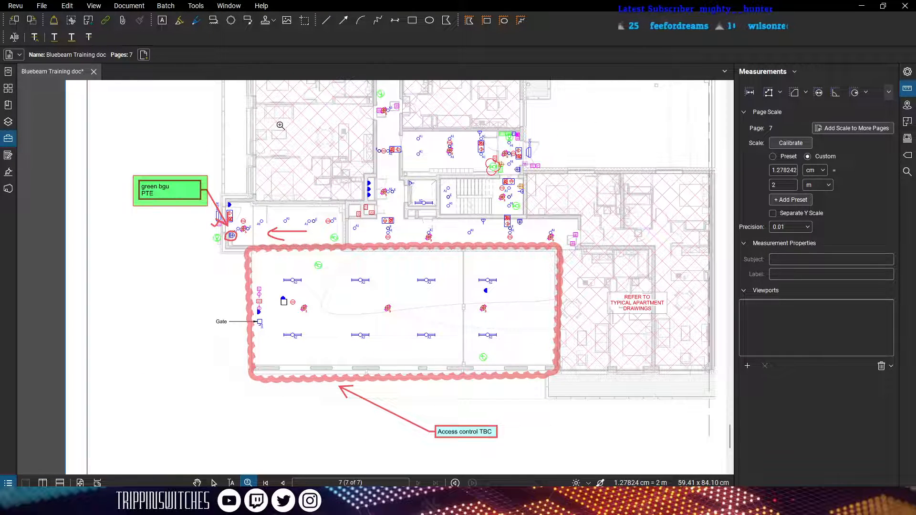
Add a call-out reading "Test" outside the clouded area, with its arrow pointing at the I/O symbol above the Gate label
{"action": "left_click", "coordinate": [248, 21]}
{"action": "scroll", "coordinate": [252, 328], "scroll_direction": "up", "scroll_amount": 4}
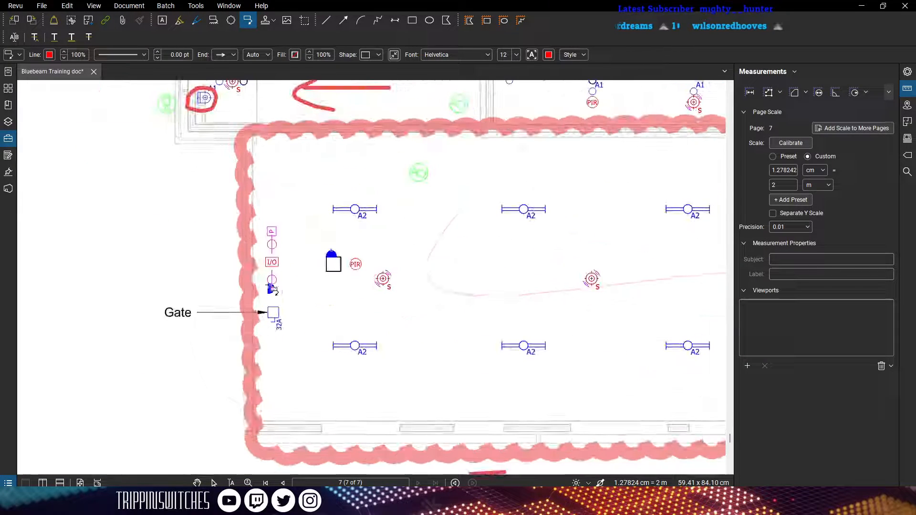
{"action": "left_click", "coordinate": [271, 261]}
{"action": "left_click", "coordinate": [143, 293]}
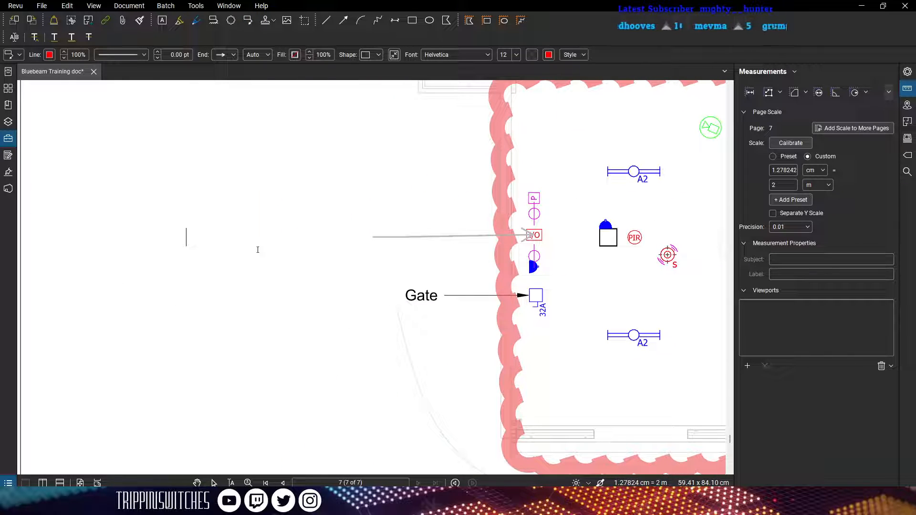
{"action": "type", "text": "Test"}
{"action": "left_click", "coordinate": [256, 323]}
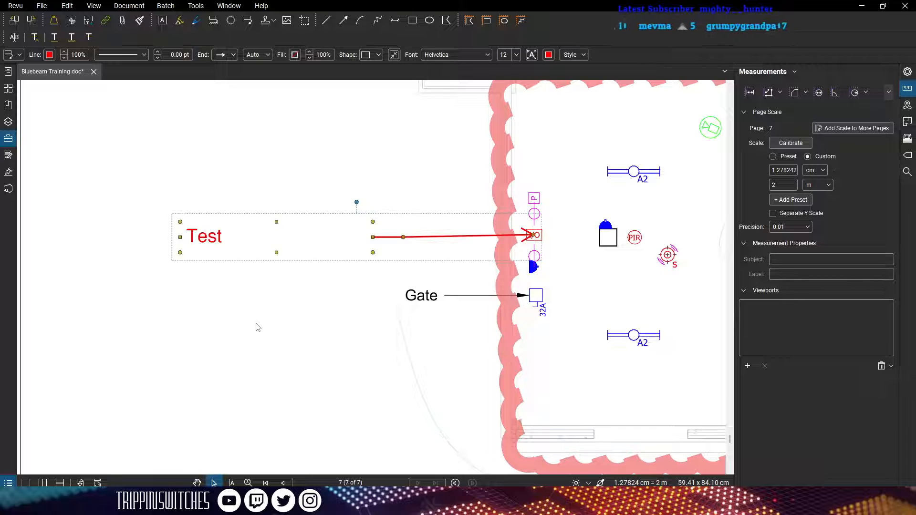
{"action": "left_click", "coordinate": [224, 417]}
Set the "Test" call-out's font colour to black and its fill colour to light yellow
{"action": "left_click", "coordinate": [210, 242]}
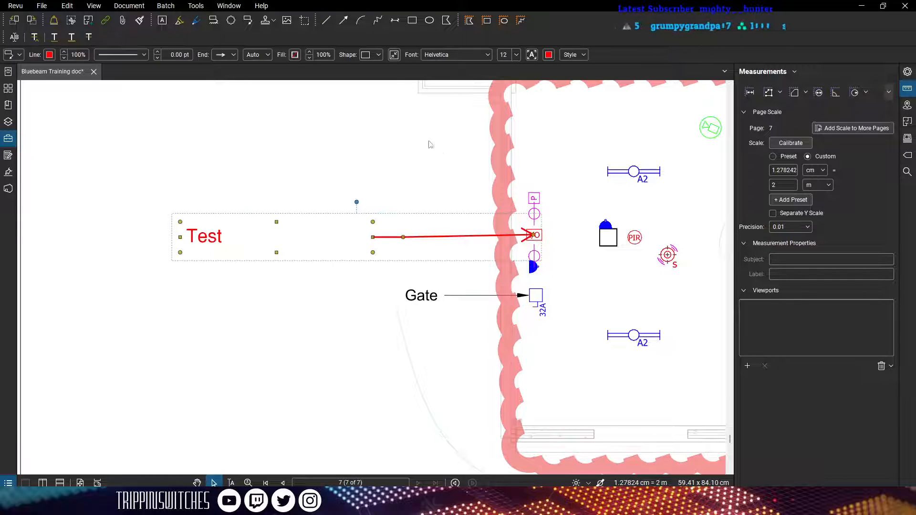
{"action": "left_click", "coordinate": [907, 72]}
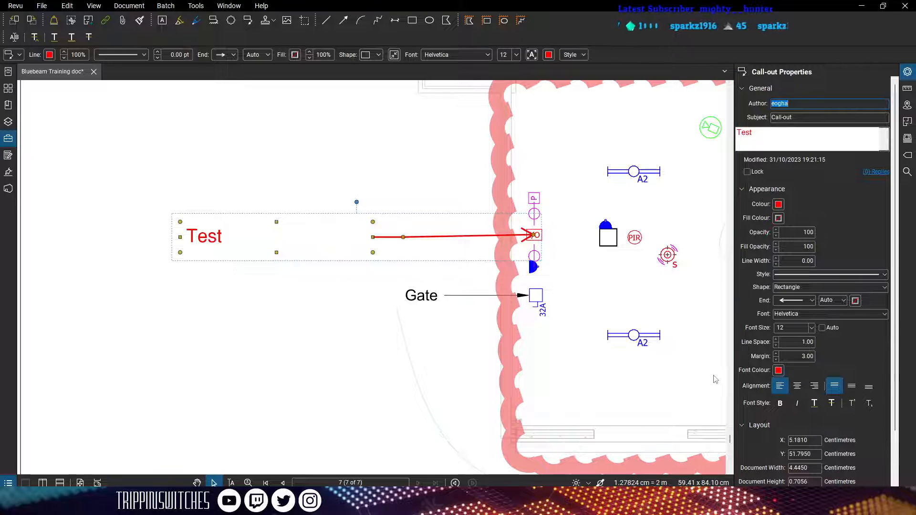
{"action": "left_click", "coordinate": [778, 372]}
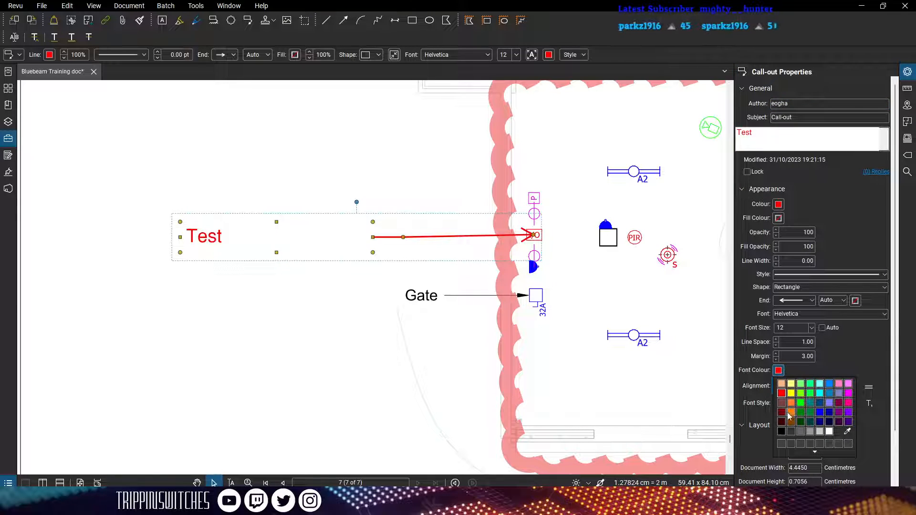
{"action": "left_click", "coordinate": [781, 431]}
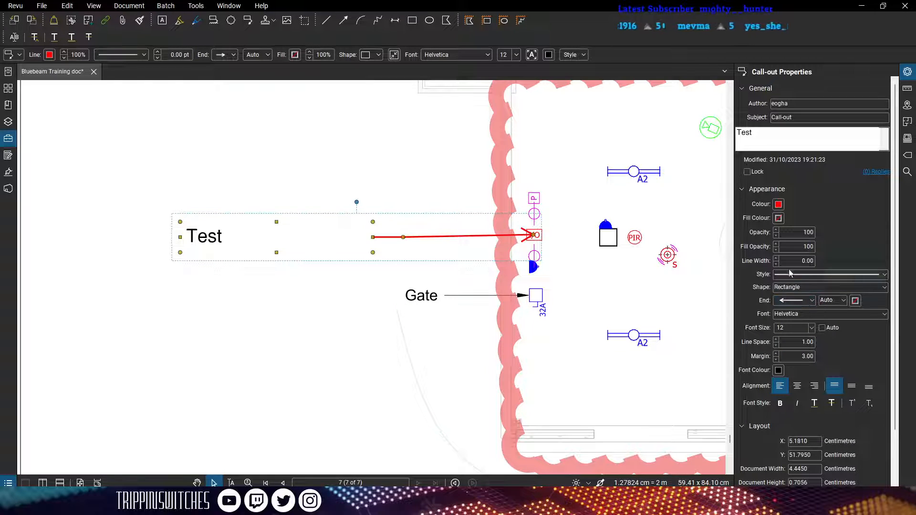
{"action": "left_click", "coordinate": [779, 219]}
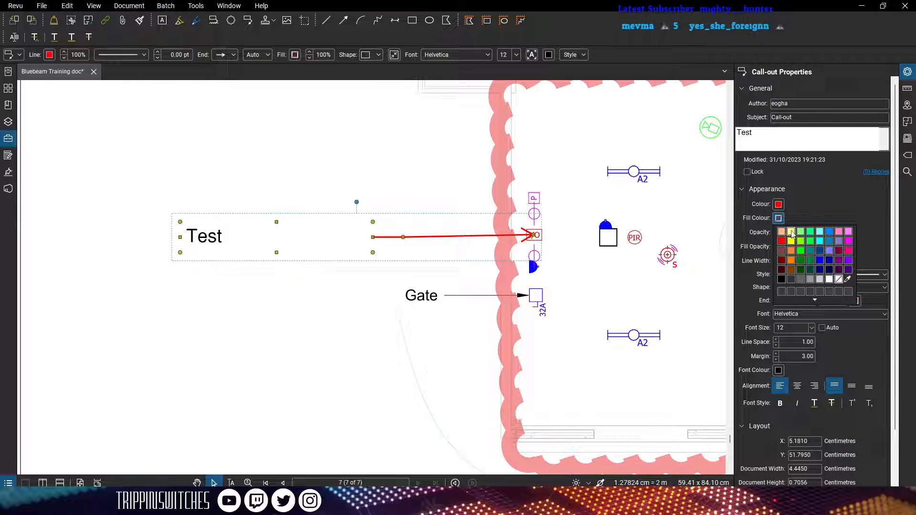
{"action": "left_click", "coordinate": [792, 233]}
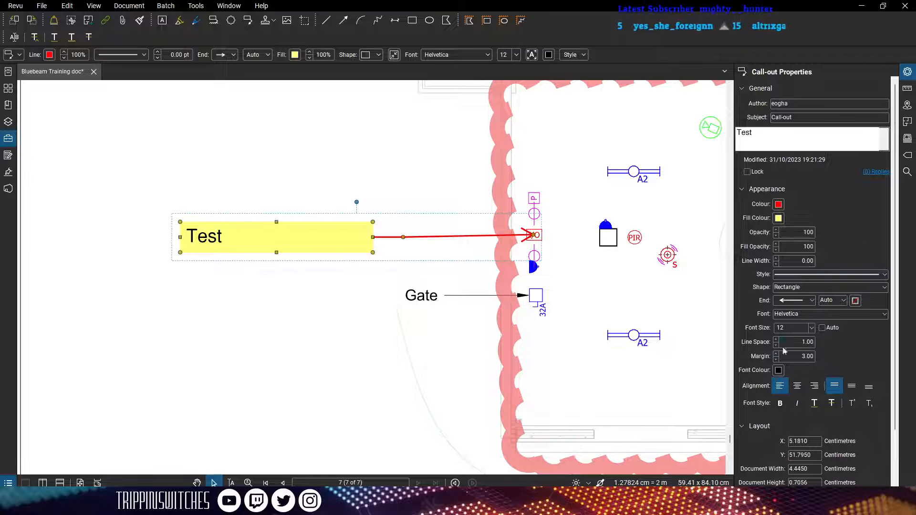
Deselect the "Test" call-out, then hide the properties panel and show it again
{"action": "scroll", "coordinate": [790, 385], "scroll_direction": "down", "scroll_amount": 3}
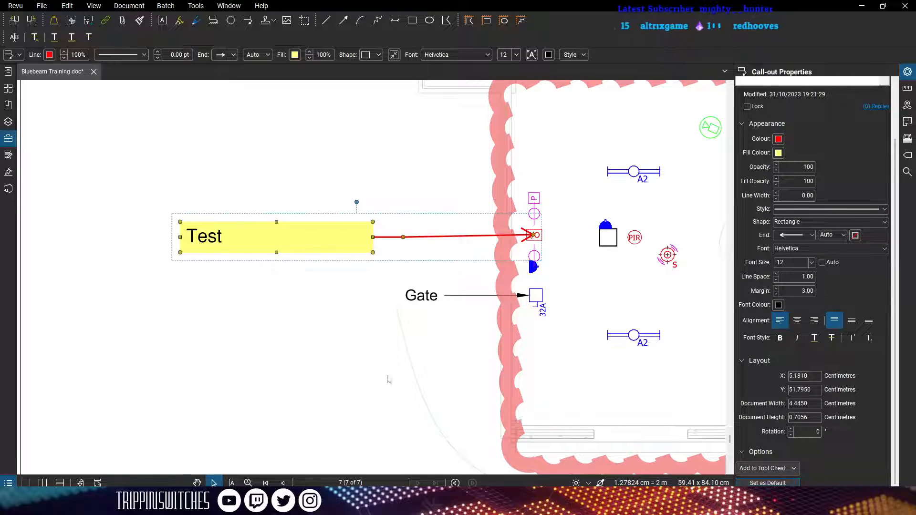
{"action": "left_click", "coordinate": [370, 368]}
{"action": "left_click", "coordinate": [224, 252]}
{"action": "left_click", "coordinate": [426, 142]}
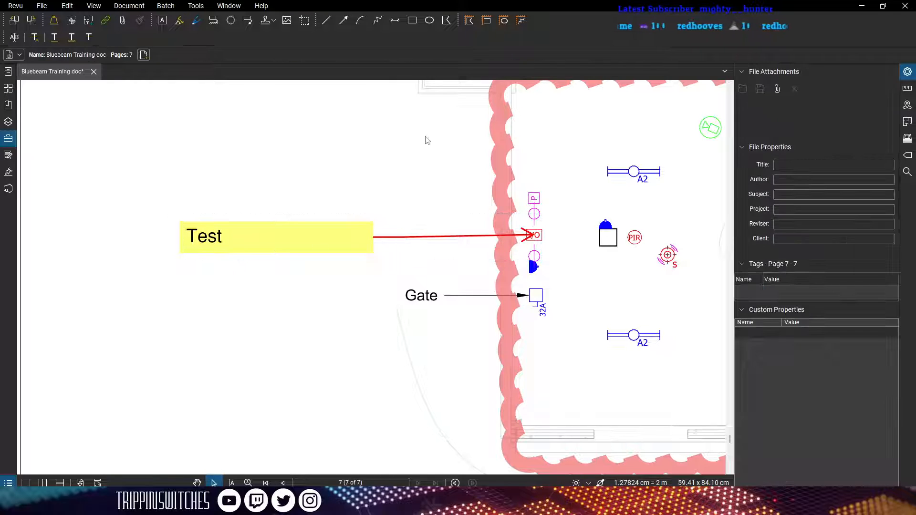
{"action": "left_click", "coordinate": [907, 72]}
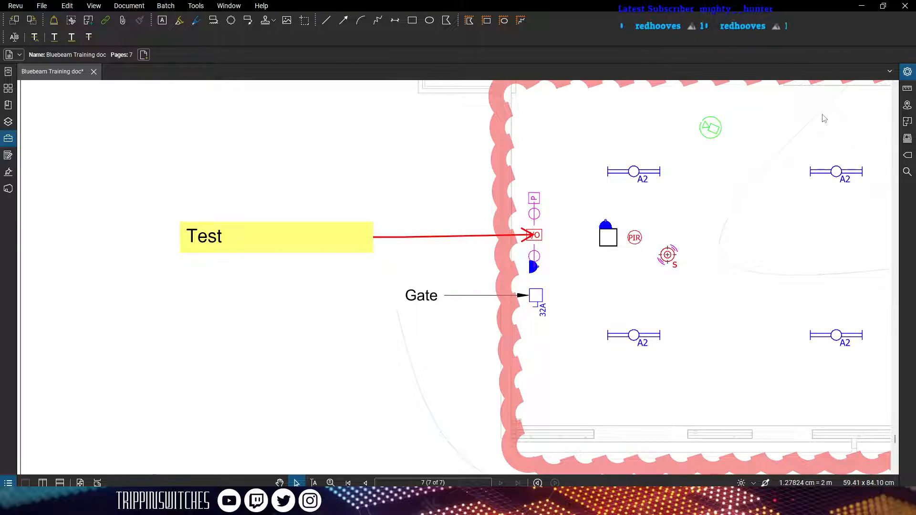
{"action": "left_click", "coordinate": [908, 74]}
Resize the "Test" call-out's text box to about 2.46 cm wide and 1.19 cm high
{"action": "left_click", "coordinate": [348, 247]}
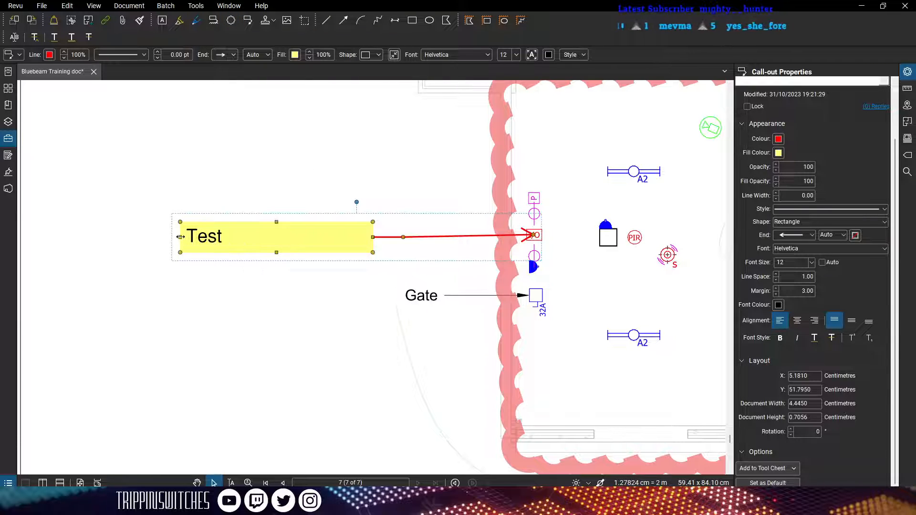
{"action": "left_click_drag", "start_coordinate": [181, 236], "coordinate": [272, 254]}
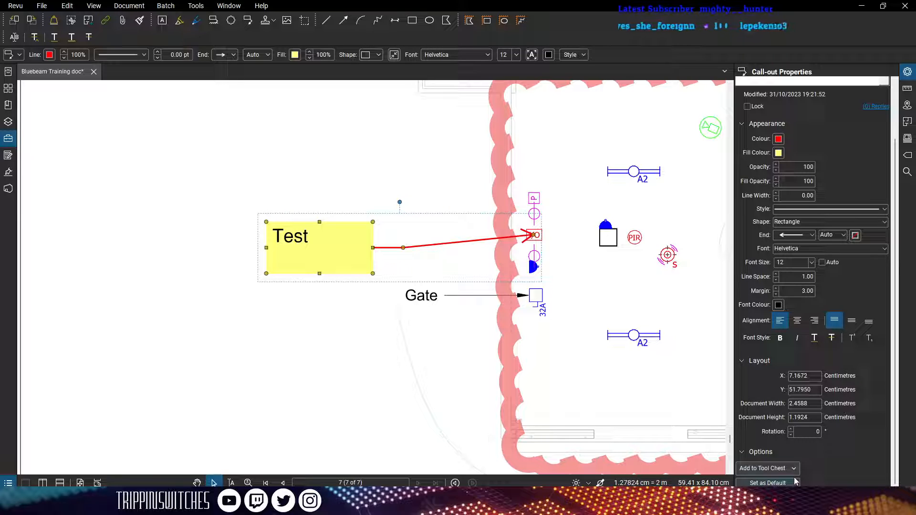
Add a second call-out reading "wewewew" below the Gate label, with its arrow pointing at the lower A2 light fitting
{"action": "left_click", "coordinate": [247, 20]}
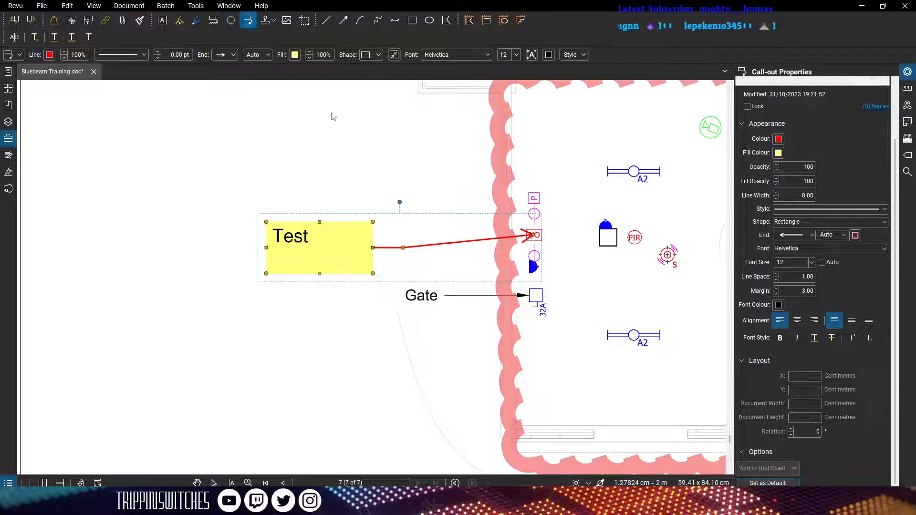
{"action": "left_click", "coordinate": [606, 339]}
{"action": "left_click", "coordinate": [339, 389]}
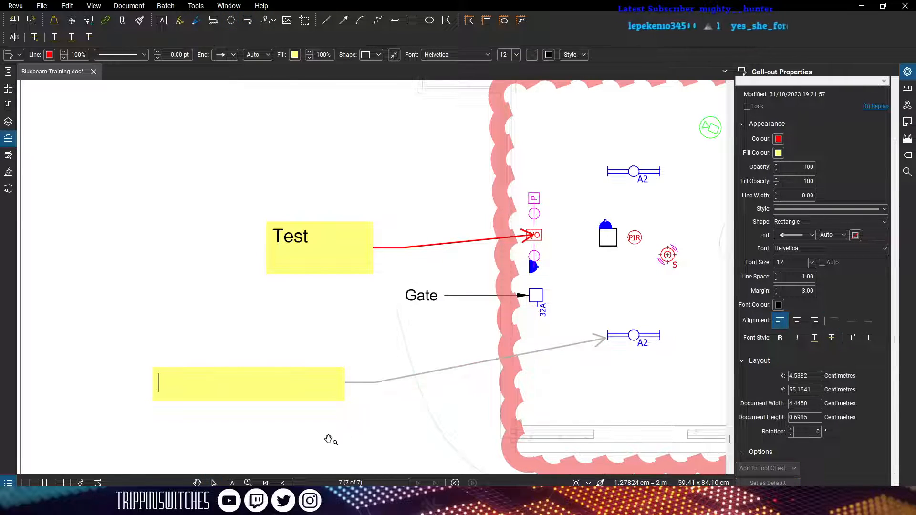
{"action": "type", "text": "wewewewe"}
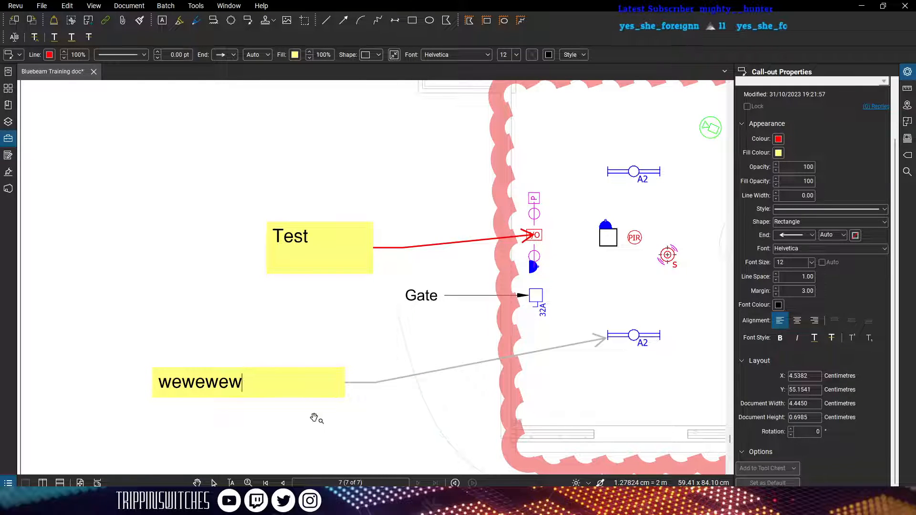
Clear the text of the second call-out and delete the call-out
{"action": "key", "text": "BackSpace"}
{"action": "key", "text": "BackSpace"}
{"action": "key", "text": "BackSpace"}
{"action": "key", "text": "BackSpace"}
{"action": "key", "text": "BackSpace"}
{"action": "key", "text": "BackSpace"}
{"action": "key", "text": "BackSpace"}
{"action": "key", "text": "Escape"}
{"action": "key", "text": "Delete"}
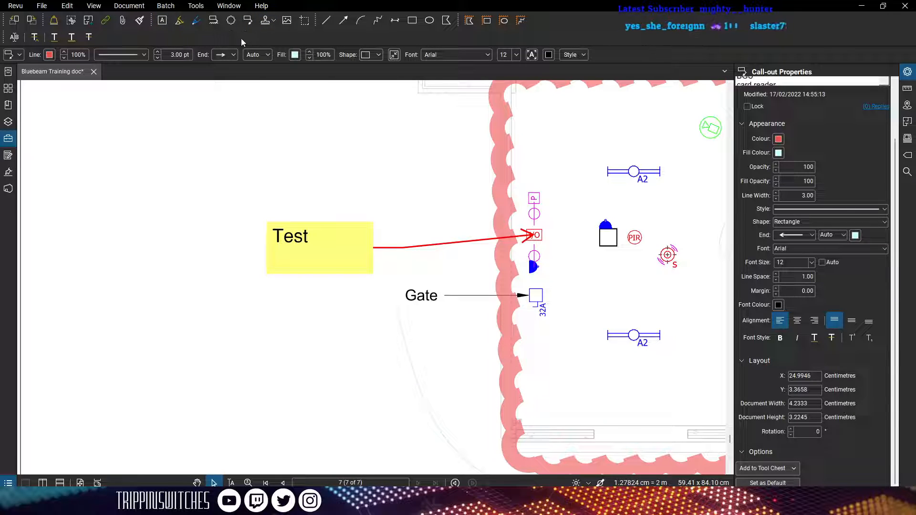
Add a Cloud+ markup around the lower A2 light fitting, with its text "rtrytyu" outside the large red cloud
{"action": "left_click", "coordinate": [218, 24]}
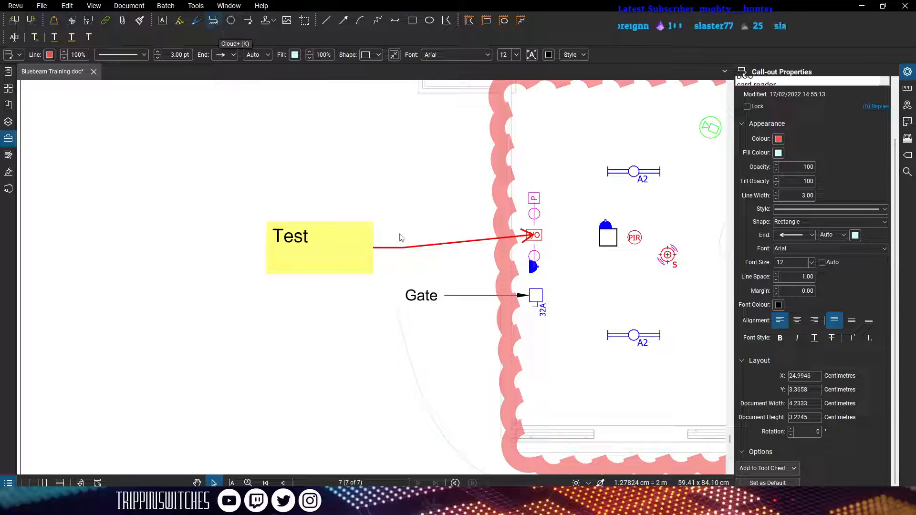
{"action": "left_click_drag", "start_coordinate": [625, 339], "coordinate": [657, 325]}
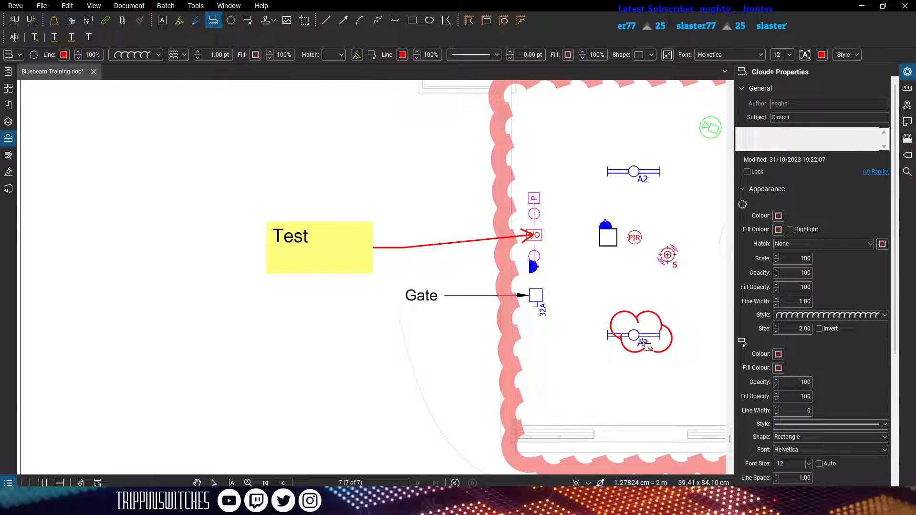
{"action": "left_click", "coordinate": [368, 353]}
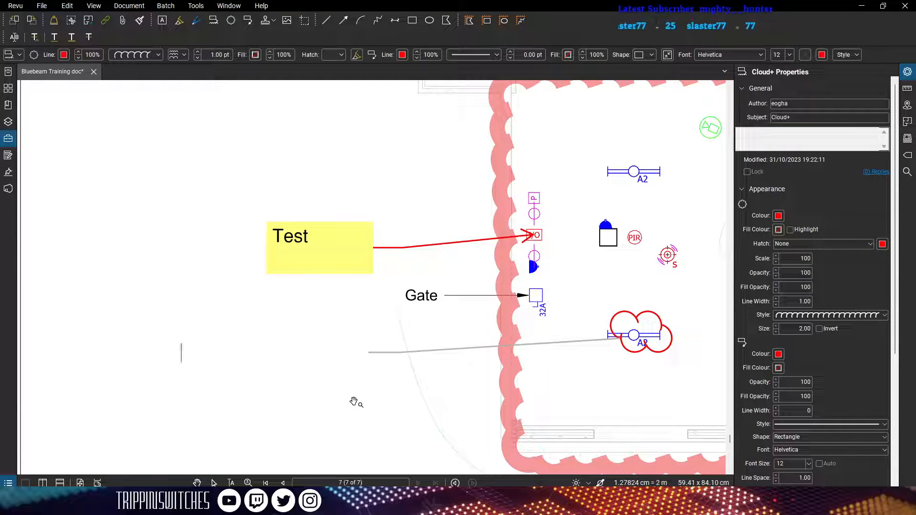
{"action": "type", "text": "rtrytyu"}
{"action": "left_click", "coordinate": [312, 439]}
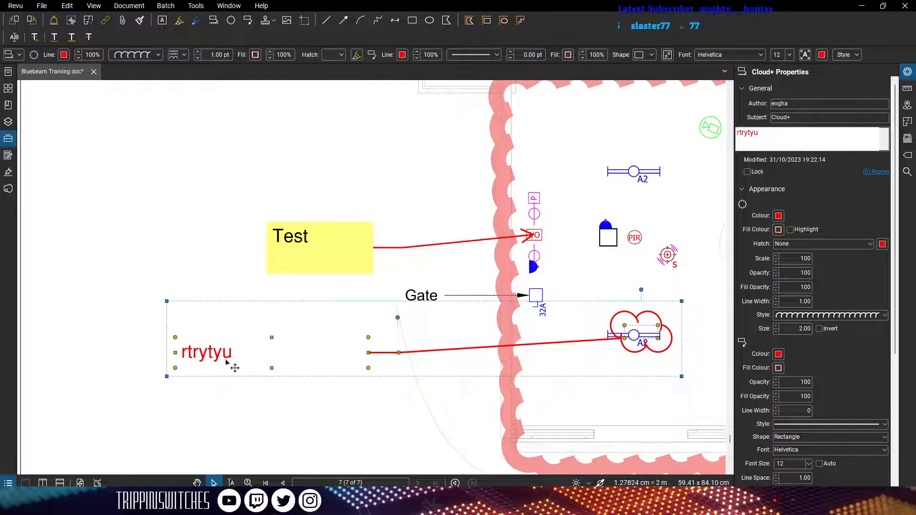
{"action": "key", "text": "Escape"}
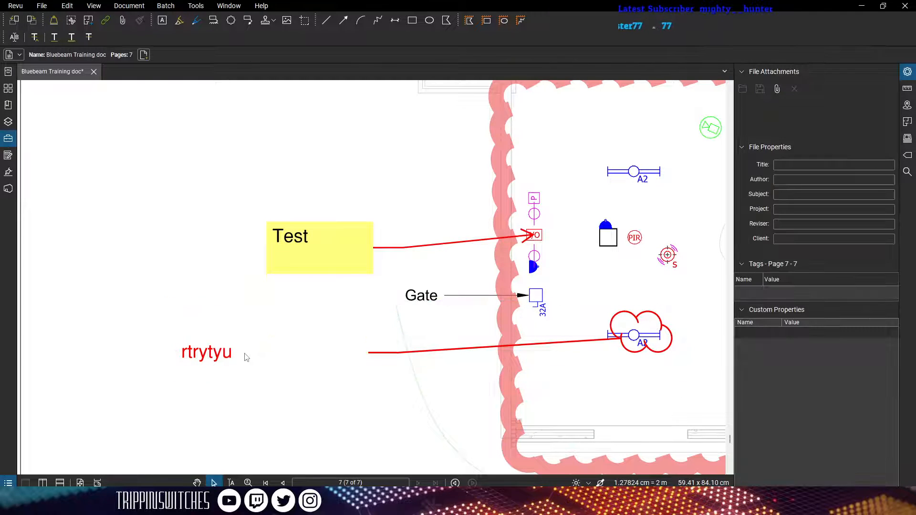
Enable Highlight for the "rtrytyu" Cloud+ markup and set its cloud fill colour to light cyan
{"action": "left_click", "coordinate": [432, 354]}
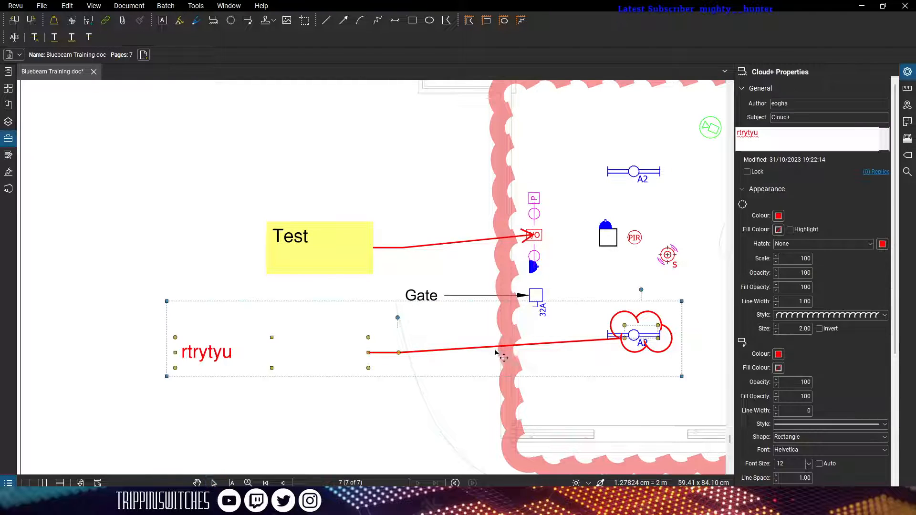
{"action": "left_click", "coordinate": [790, 229]}
{"action": "left_click", "coordinate": [778, 229]}
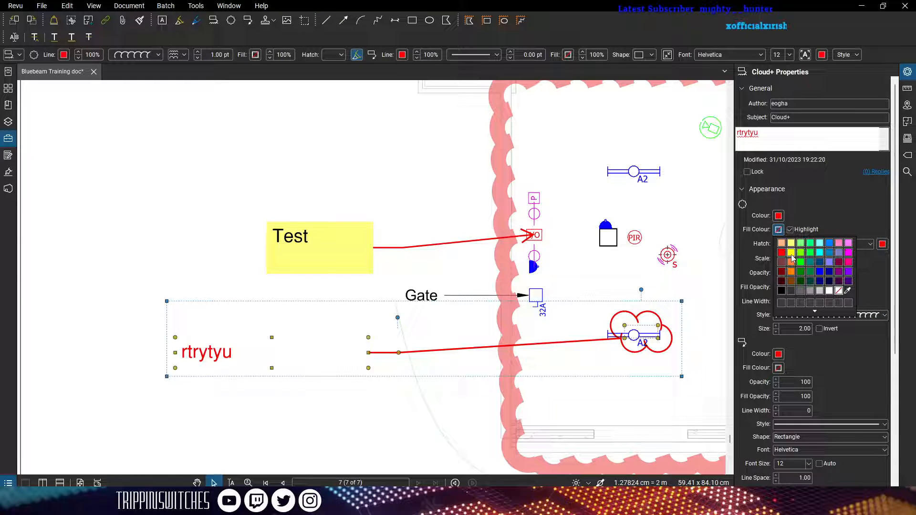
{"action": "left_click", "coordinate": [819, 244]}
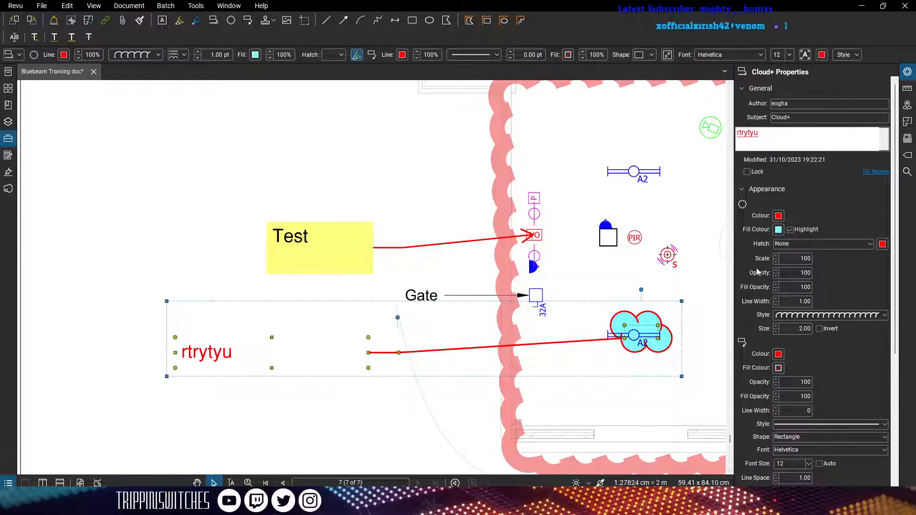
{"action": "scroll", "coordinate": [763, 286], "scroll_direction": "down", "scroll_amount": 5}
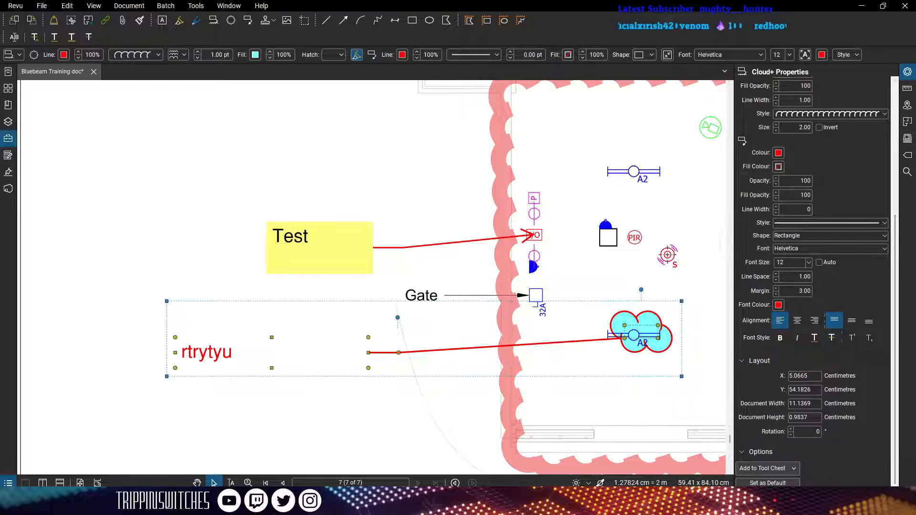
Delete the "rtrytyu" Cloud+ markup
{"action": "left_click", "coordinate": [308, 323]}
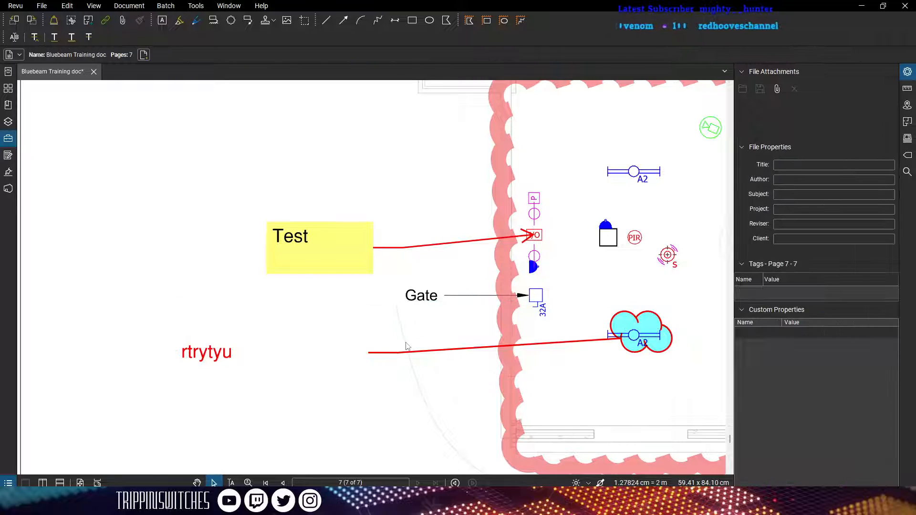
{"action": "left_click", "coordinate": [402, 354]}
{"action": "key", "text": "Delete"}
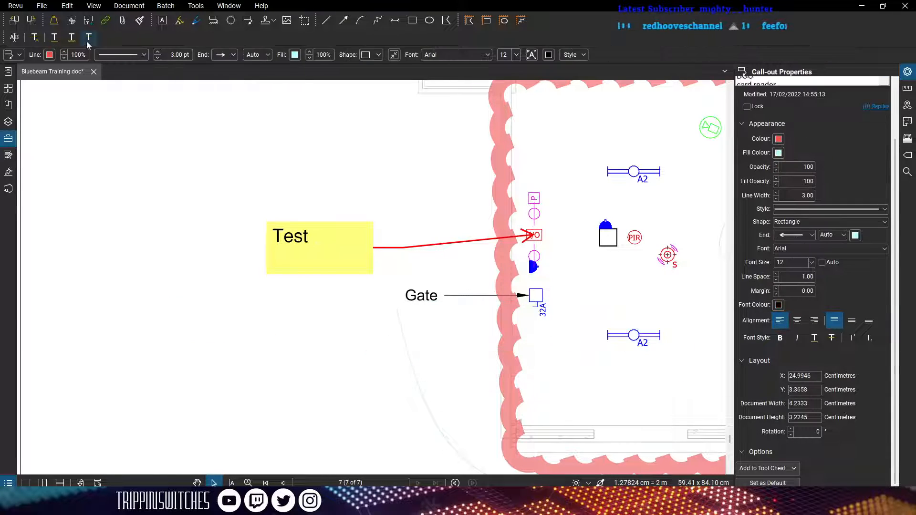
Draw a larger Cloud+ markup reading "tgt" around the lower A2 light fitting, then delete it
{"action": "left_click", "coordinate": [220, 26]}
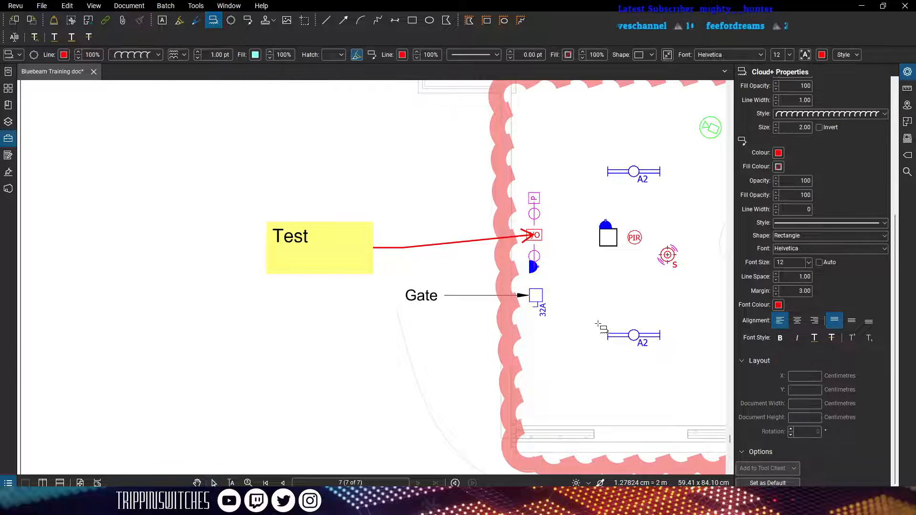
{"action": "left_click_drag", "start_coordinate": [596, 321], "coordinate": [688, 360]}
{"action": "left_click", "coordinate": [430, 360]}
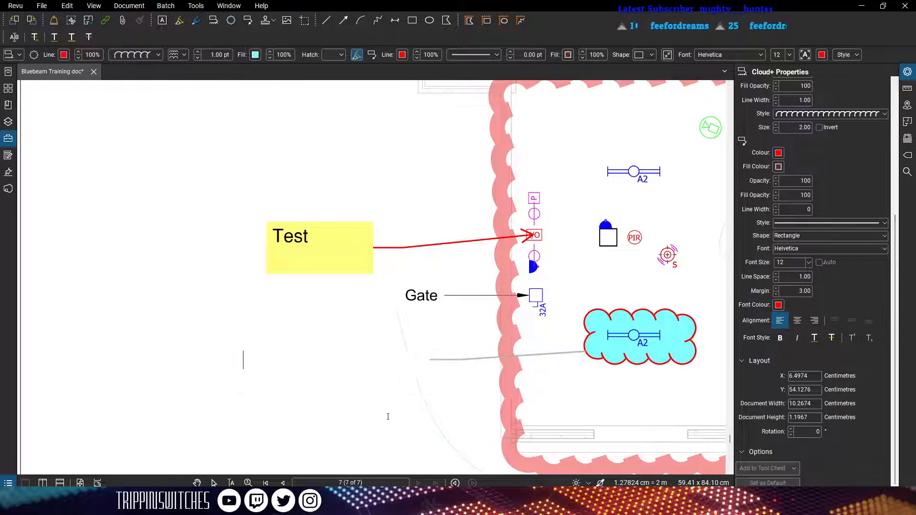
{"action": "type", "text": "tgt"}
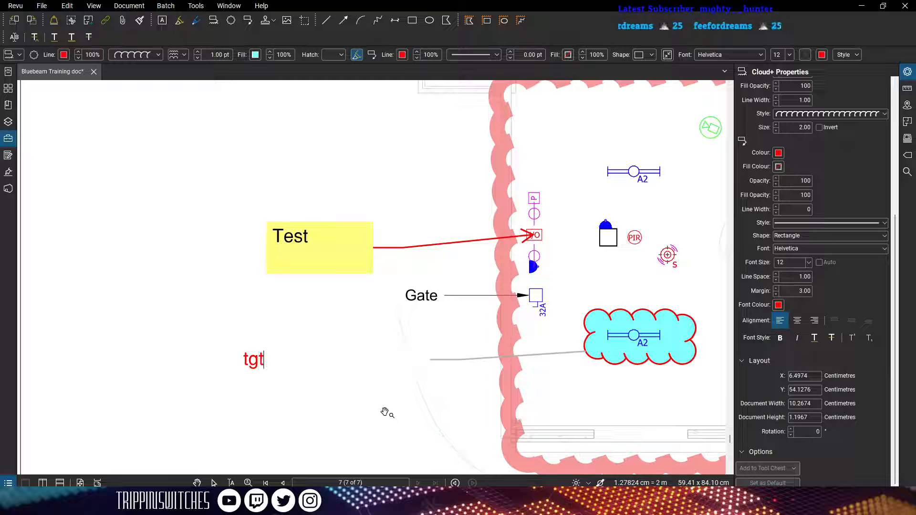
{"action": "left_click", "coordinate": [383, 417]}
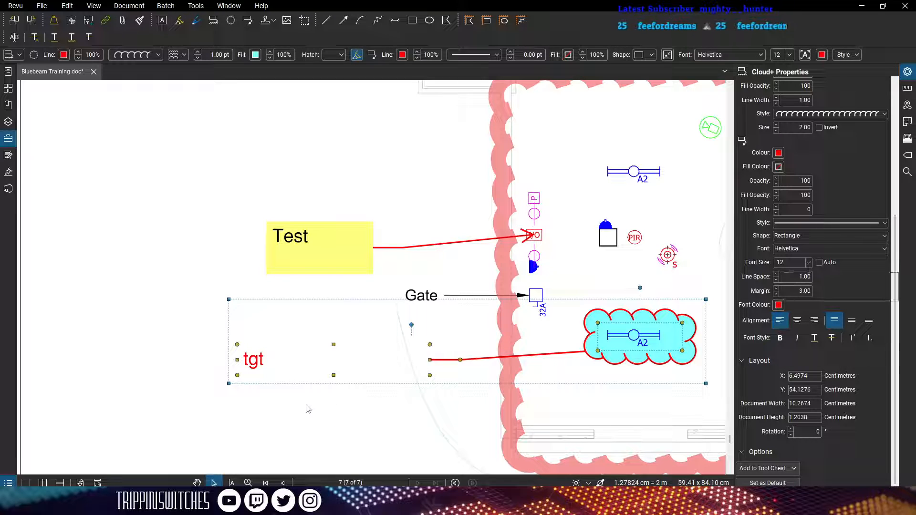
{"action": "key", "text": "Delete"}
{"action": "left_click_drag", "start_coordinate": [582, 285], "coordinate": [555, 303]}
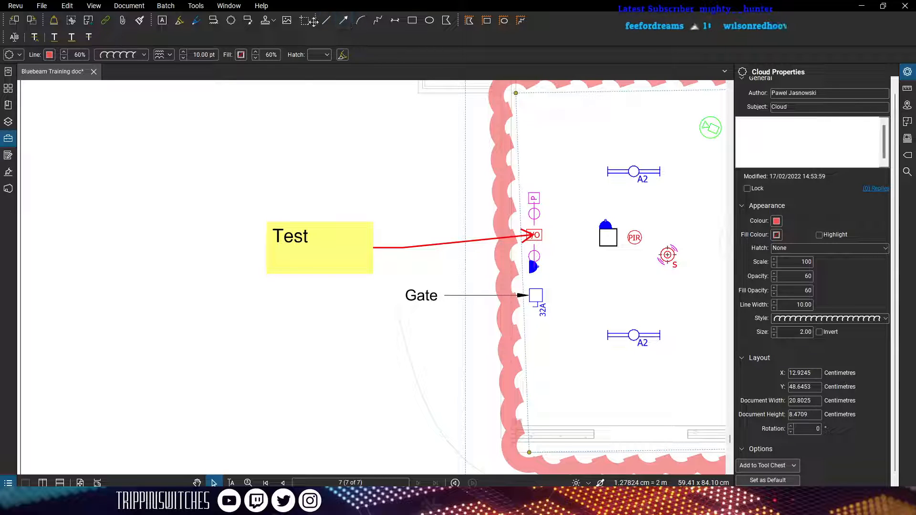
Draw a vertical line about 4.83 cm long in the blank area beside the "Test" call-out, below the green box
{"action": "left_click", "coordinate": [326, 20]}
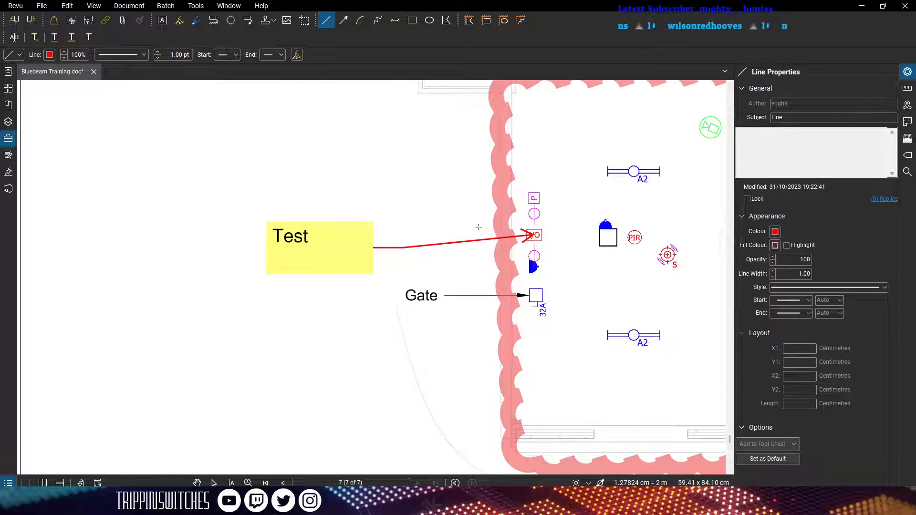
{"action": "scroll", "coordinate": [479, 227], "scroll_direction": "down", "scroll_amount": 2}
{"action": "left_click_drag", "start_coordinate": [478, 227], "coordinate": [468, 301]}
{"action": "mouse_move", "coordinate": [253, 148]}
{"action": "left_mouse_down"}
{"action": "mouse_move", "coordinate": [261, 422]}
{"action": "mouse_move", "coordinate": [302, 382]}
{"action": "mouse_move", "coordinate": [213, 348]}
{"action": "mouse_move", "coordinate": [257, 309]}
{"action": "mouse_move", "coordinate": [391, 324]}
{"action": "mouse_move", "coordinate": [336, 254]}
{"action": "mouse_move", "coordinate": [255, 379]}
{"action": "mouse_move", "coordinate": [259, 285]}
{"action": "mouse_move", "coordinate": [246, 339]}
{"action": "left_mouse_up"}
{"action": "left_click_drag", "start_coordinate": [303, 281], "coordinate": [388, 170]}
{"action": "left_click_drag", "start_coordinate": [206, 131], "coordinate": [251, 292]}
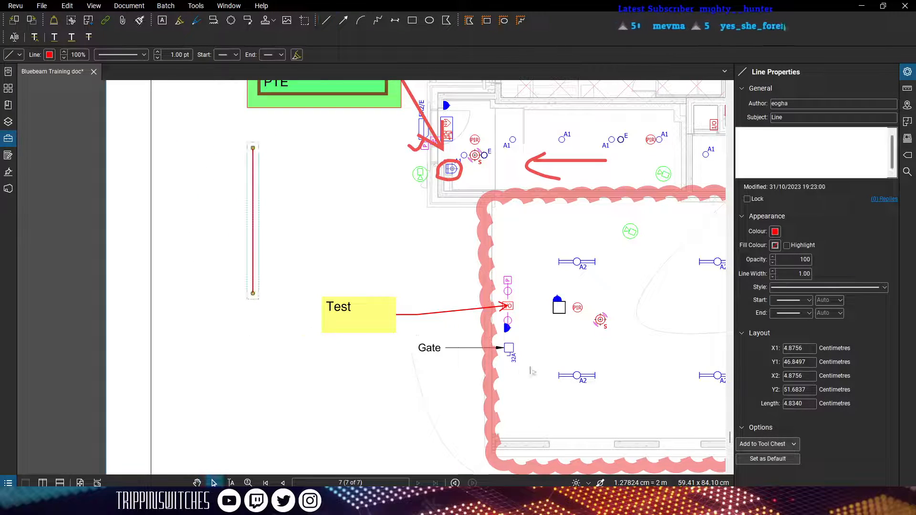
Set the vertical line's colour to orange and its line width to 4.00 pt, keeping the solid style
{"action": "left_click", "coordinate": [775, 232]}
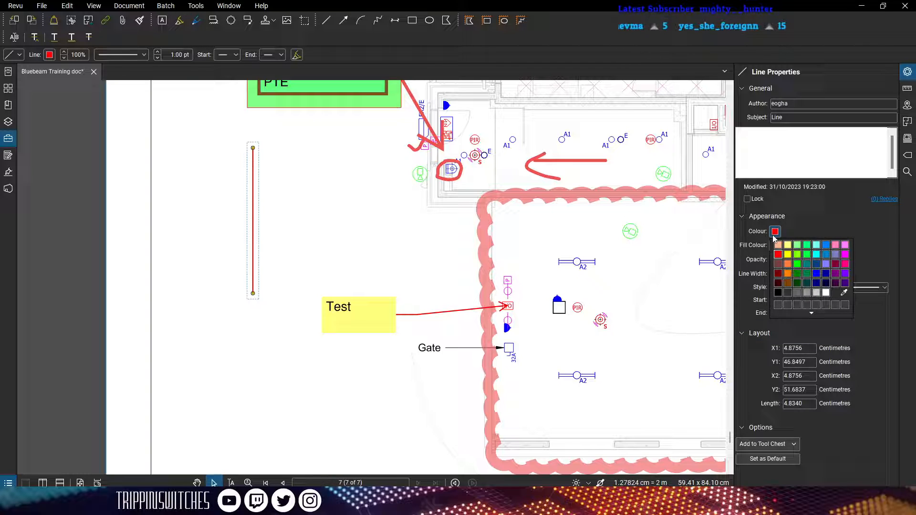
{"action": "left_click", "coordinate": [787, 264]}
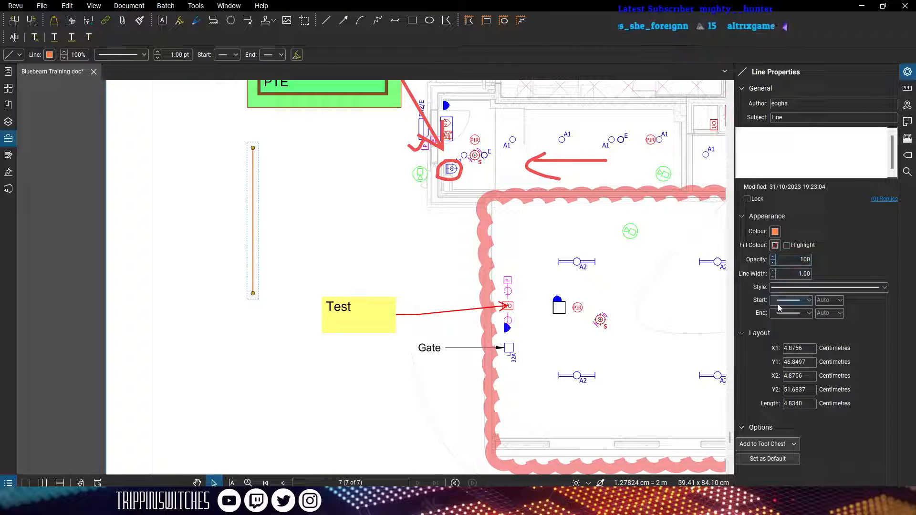
{"action": "left_click", "coordinate": [809, 287]}
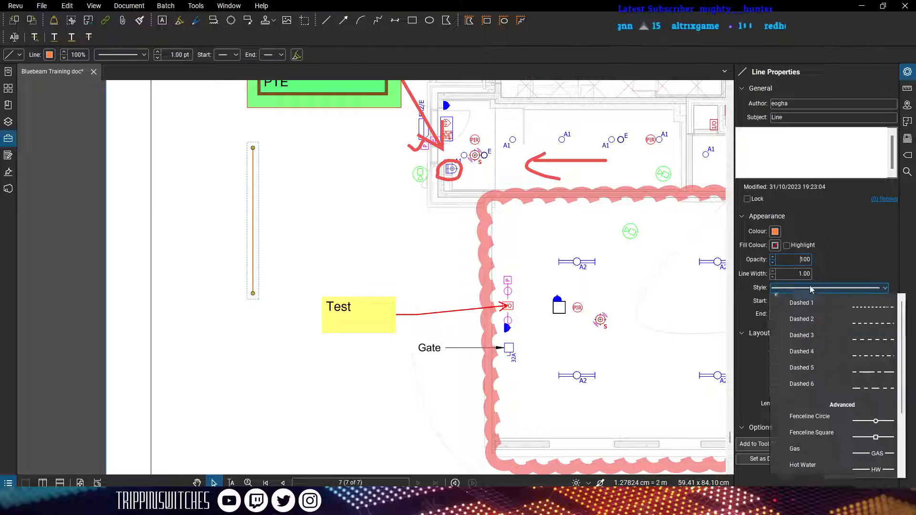
{"action": "scroll", "coordinate": [825, 415], "scroll_direction": "down", "scroll_amount": 6}
{"action": "scroll", "coordinate": [823, 405], "scroll_direction": "up", "scroll_amount": 7}
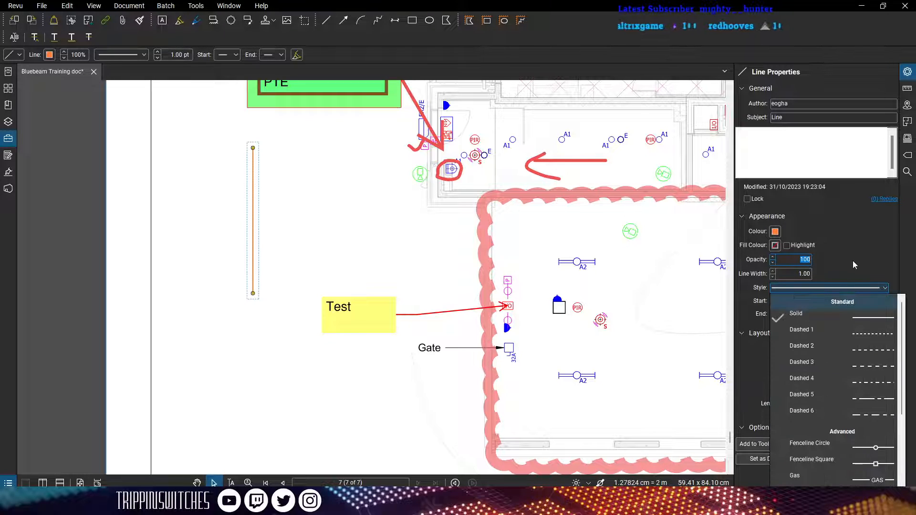
{"action": "left_click", "coordinate": [852, 264]}
{"action": "left_click", "coordinate": [773, 272]}
{"action": "left_click", "coordinate": [773, 272]}
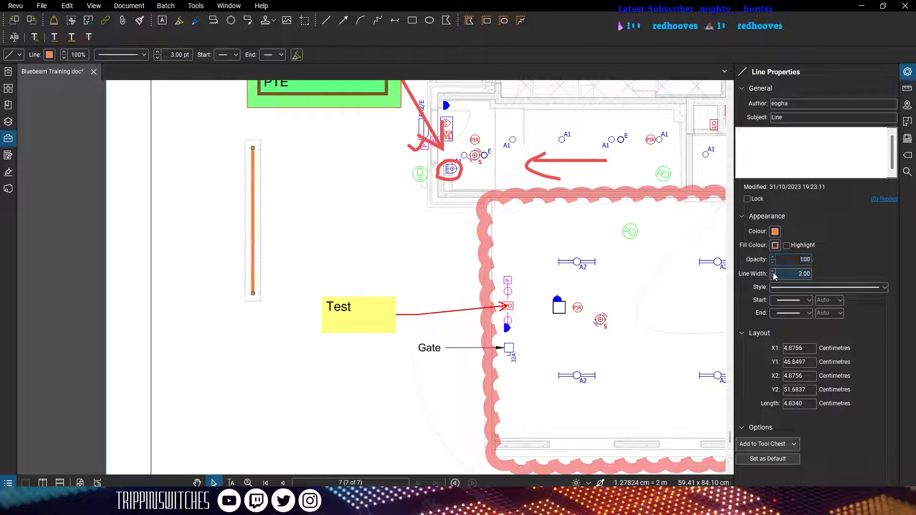
{"action": "left_click", "coordinate": [772, 272]}
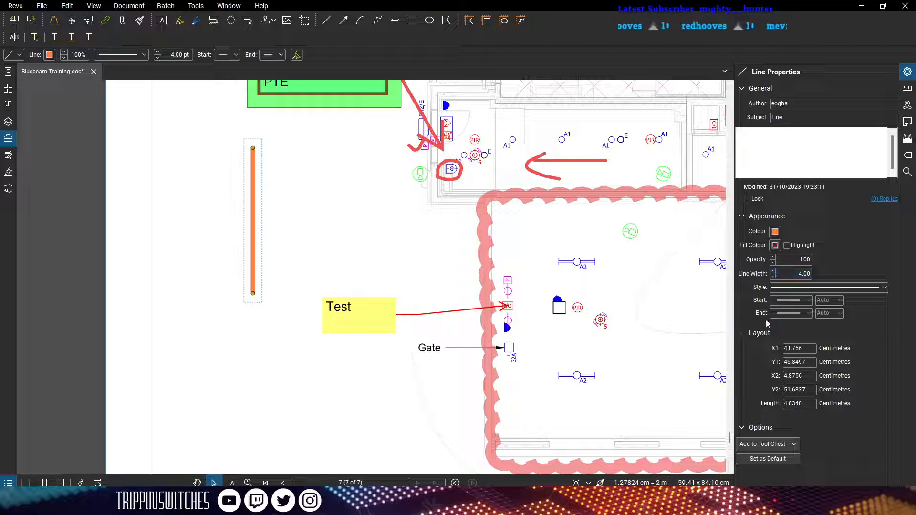
Examine the start styles available for the vertical line
{"action": "left_click", "coordinate": [792, 300]}
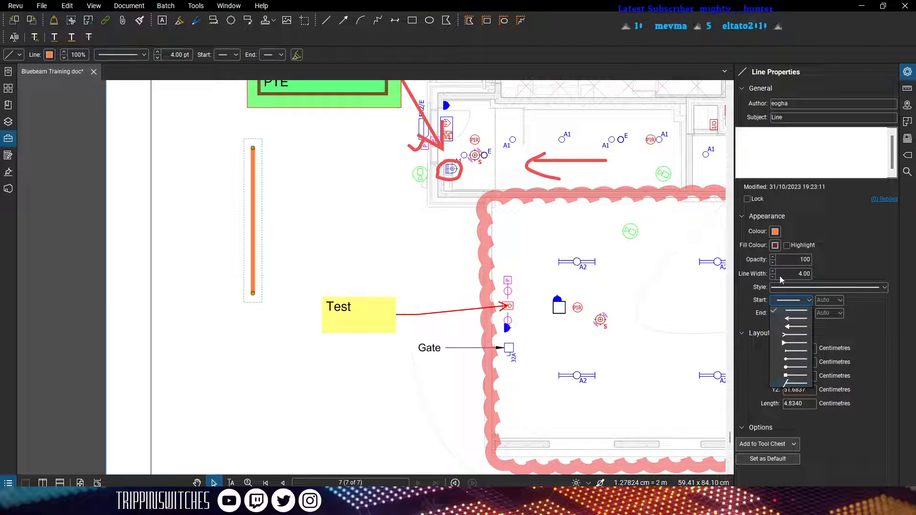
{"action": "left_click", "coordinate": [864, 265]}
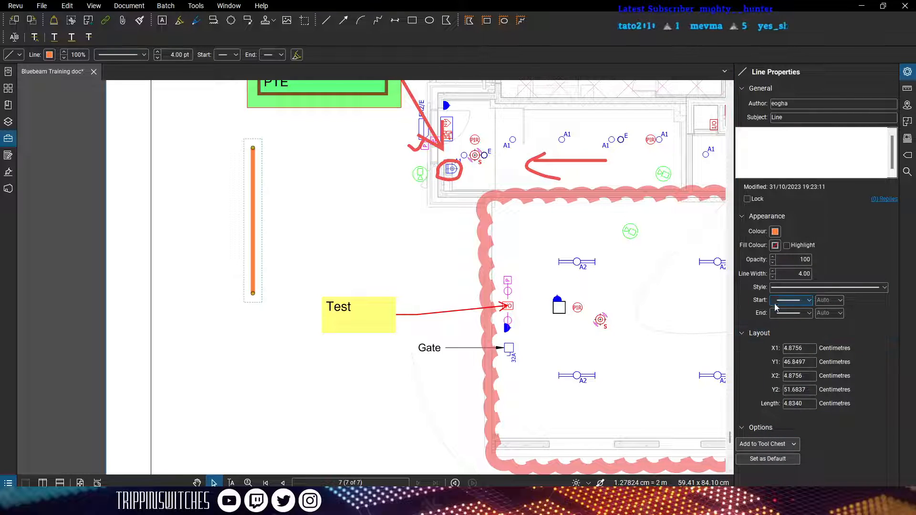
Set the vertical orange line's width to 2.00 pt and save its properties as the default for lines
{"action": "double_click", "coordinate": [772, 276]}
{"action": "left_click", "coordinate": [767, 461]}
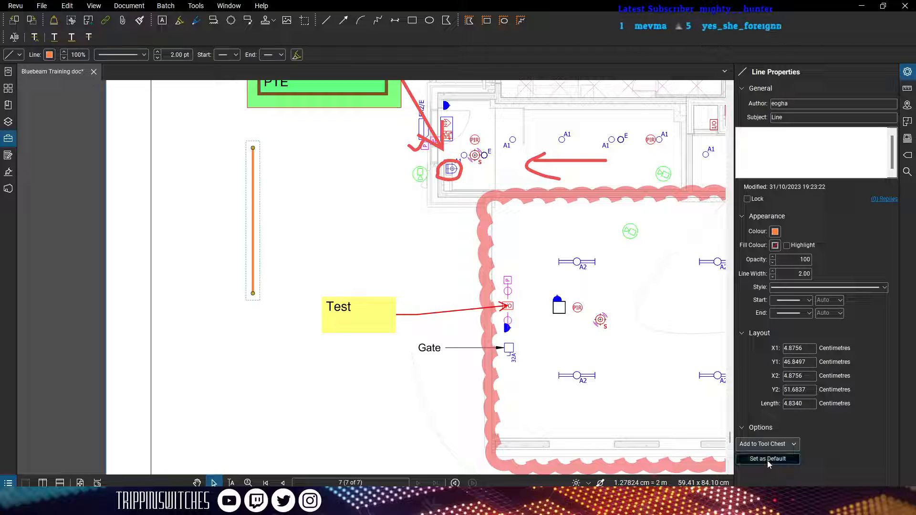
{"action": "left_click", "coordinate": [293, 178]}
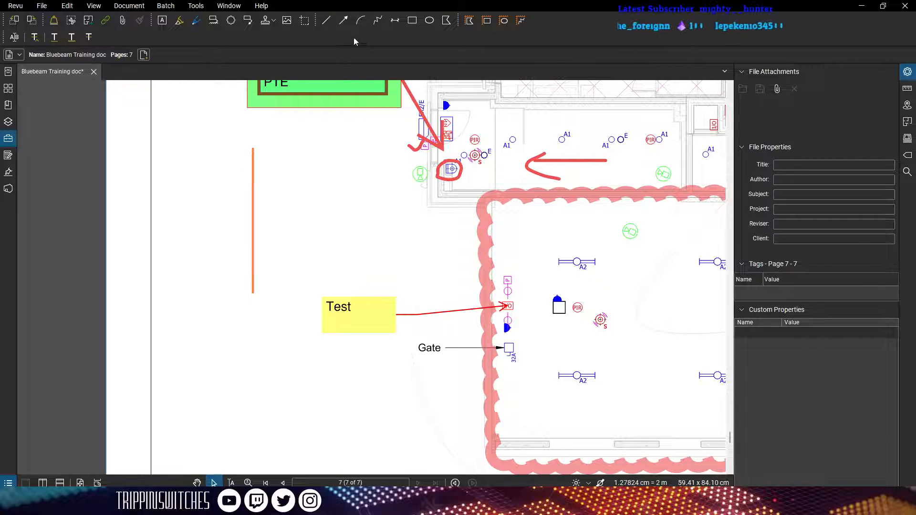
Draw four roughly horizontal lines, each about 4 cm long, one below another beside the vertical orange line, using the default line style
{"action": "left_click", "coordinate": [330, 24]}
{"action": "left_click", "coordinate": [277, 172]}
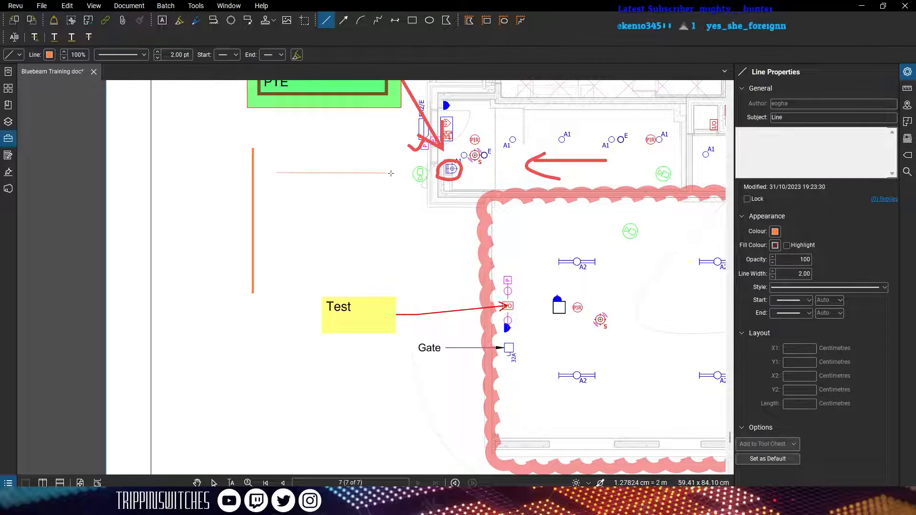
{"action": "left_click", "coordinate": [398, 173]}
{"action": "left_click", "coordinate": [285, 213]}
{"action": "left_click", "coordinate": [400, 213]}
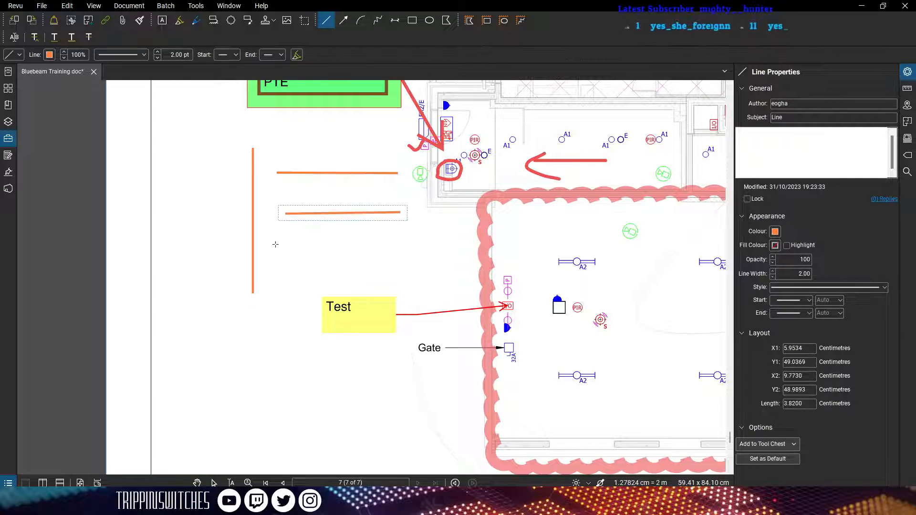
{"action": "left_click", "coordinate": [275, 245]}
{"action": "left_click", "coordinate": [400, 243]}
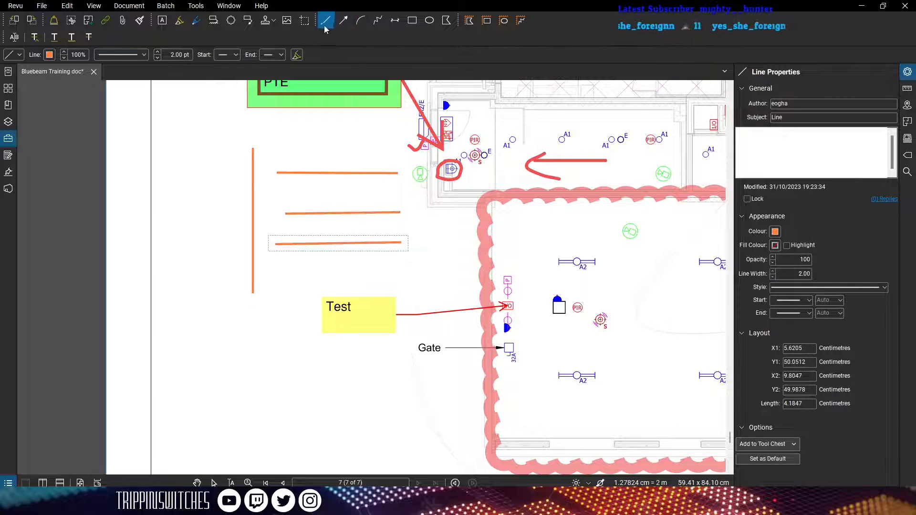
{"action": "left_click", "coordinate": [282, 272]}
{"action": "left_click", "coordinate": [404, 271]}
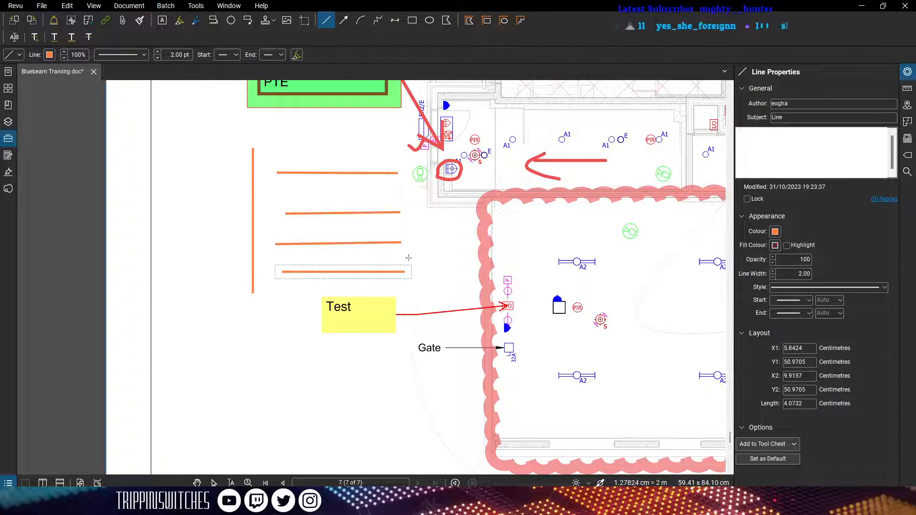
Delete the vertical orange line together with the horizontal orange lines beside it
{"action": "key", "text": "Escape"}
{"action": "left_click_drag", "start_coordinate": [344, 138], "coordinate": [232, 290]}
{"action": "key", "text": "Delete"}
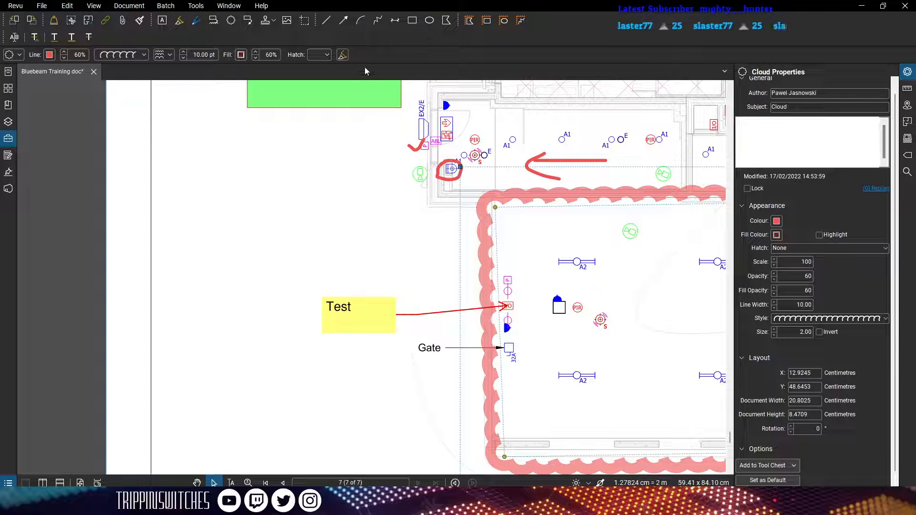
Delete the yellow "Test" call-out with its leader and hide the properties panel
{"action": "left_click", "coordinate": [402, 325]}
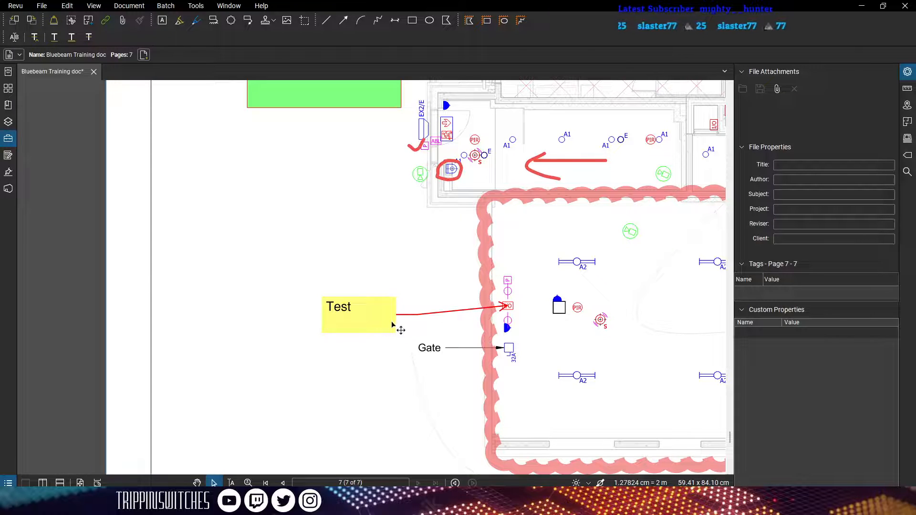
{"action": "left_click", "coordinate": [393, 325]}
{"action": "key", "text": "Delete"}
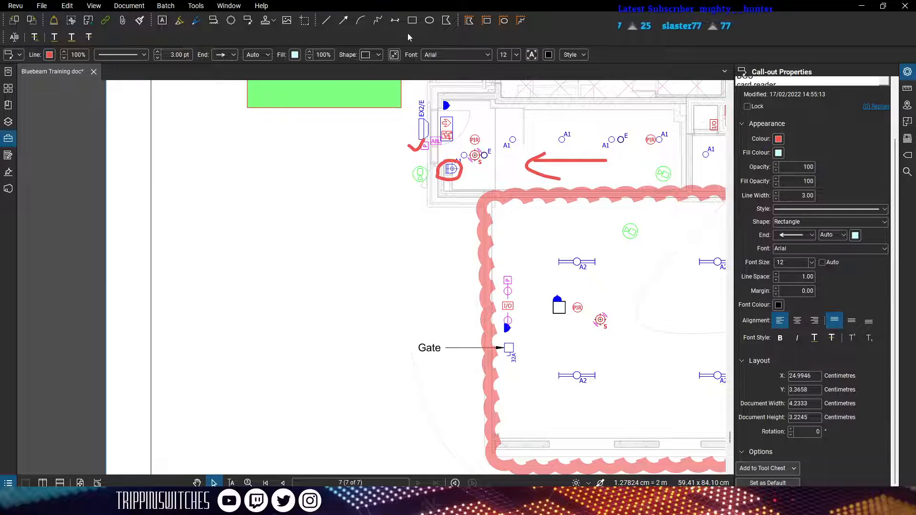
{"action": "left_click", "coordinate": [908, 73]}
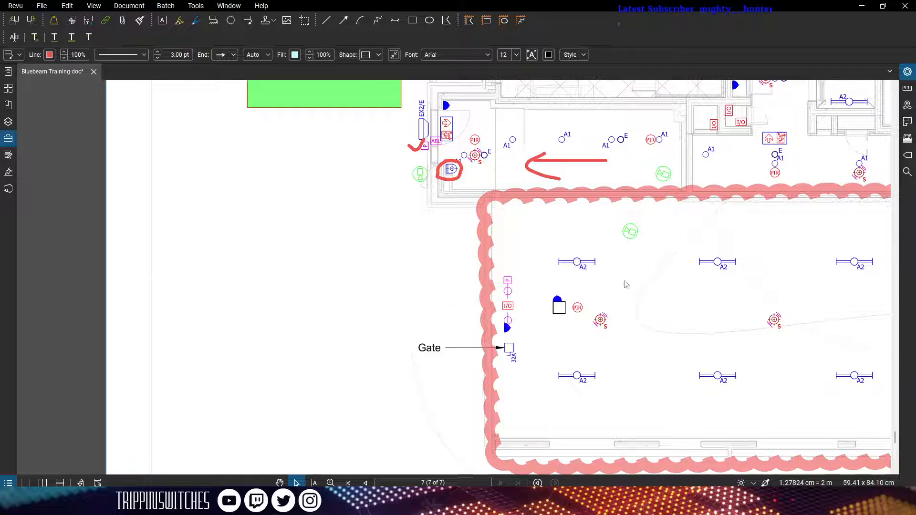
Examine the page 7 drawing, from the whole floor plan down to the general notes and legends
{"action": "left_click_drag", "start_coordinate": [393, 206], "coordinate": [303, 357]}
{"action": "scroll", "coordinate": [290, 276], "scroll_direction": "down", "scroll_amount": 5}
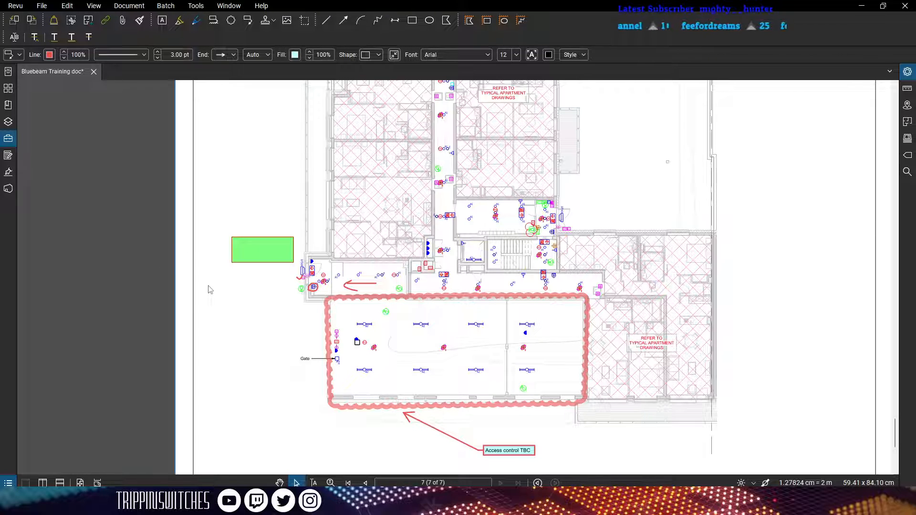
{"action": "scroll", "coordinate": [482, 264], "scroll_direction": "down", "scroll_amount": 3}
{"action": "scroll", "coordinate": [464, 183], "scroll_direction": "up", "scroll_amount": 2}
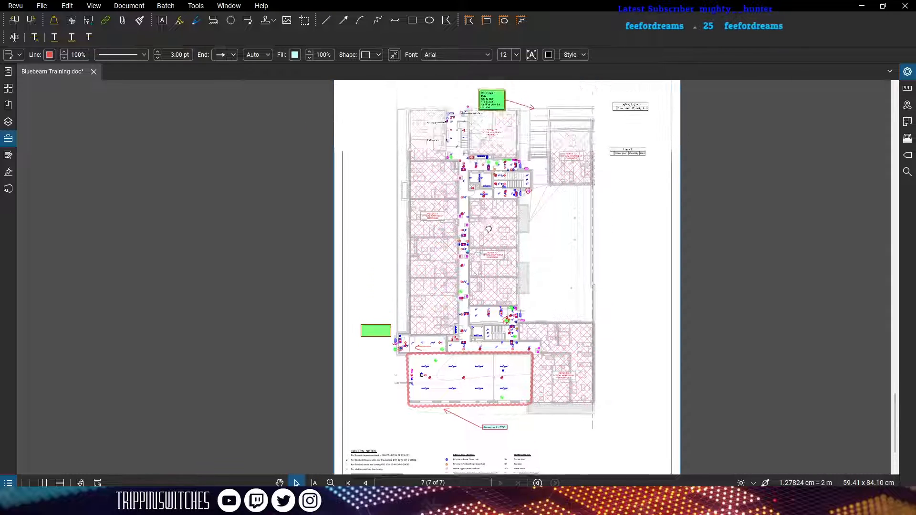
{"action": "left_click", "coordinate": [364, 231]}
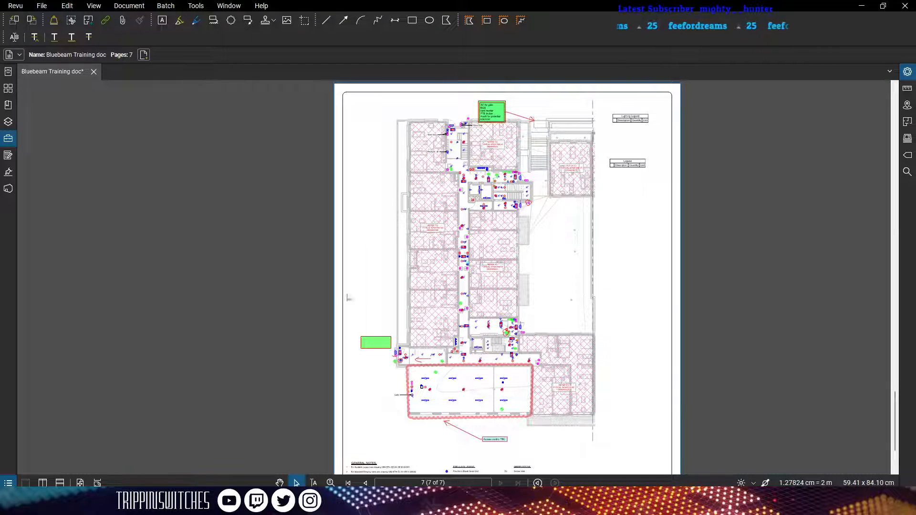
{"action": "scroll", "coordinate": [447, 323], "scroll_direction": "down", "scroll_amount": 2}
{"action": "scroll", "coordinate": [470, 277], "scroll_direction": "up", "scroll_amount": 5}
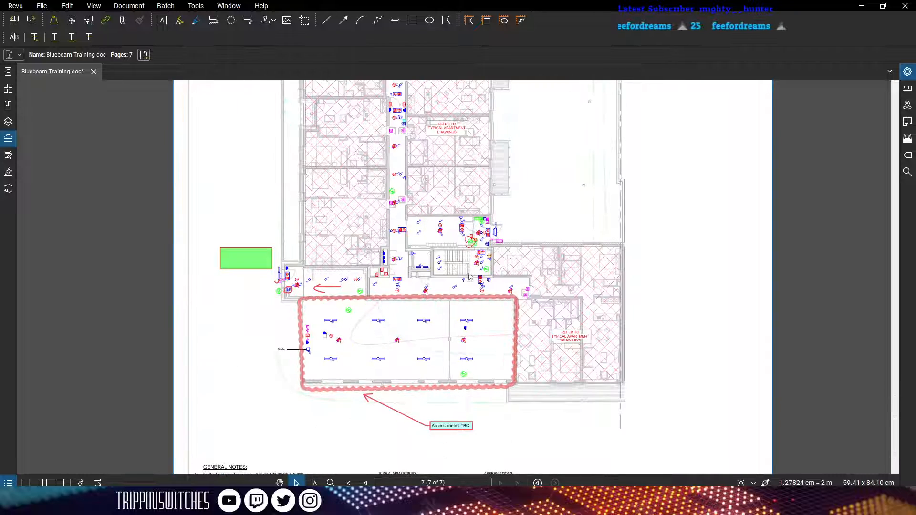
{"action": "scroll", "coordinate": [470, 277], "scroll_direction": "down", "scroll_amount": 5}
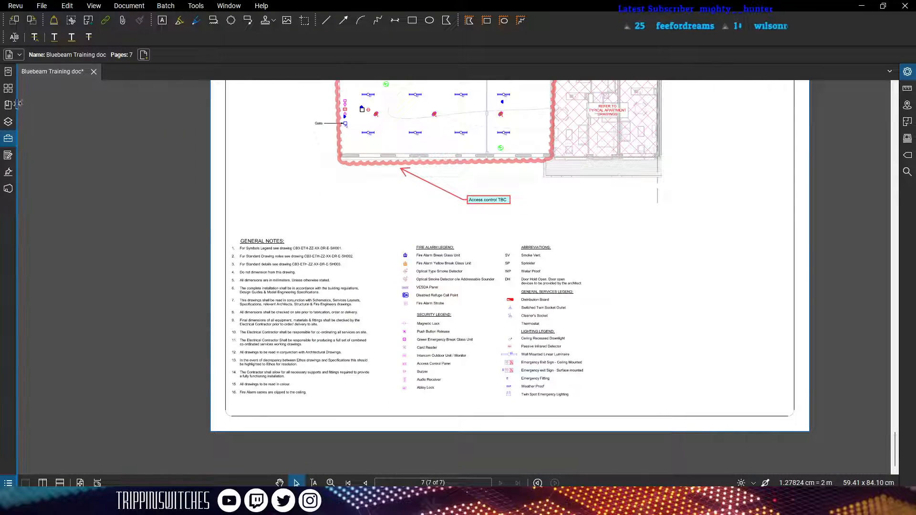
Show the page thumbnails, copy page 7, paste the duplicate after it as page 8 and open that page
{"action": "left_click", "coordinate": [18, 98]}
{"action": "left_click", "coordinate": [8, 89]}
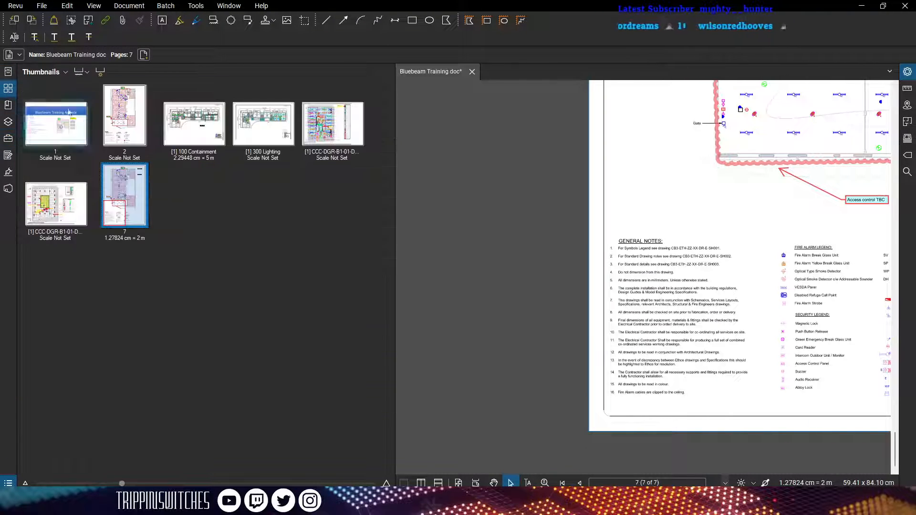
{"action": "right_click", "coordinate": [131, 200]}
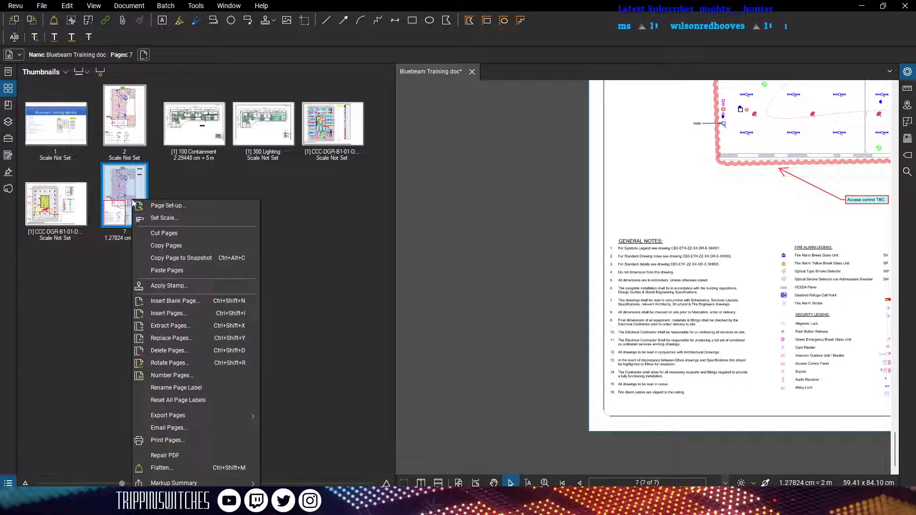
{"action": "left_click", "coordinate": [178, 246]}
{"action": "right_click", "coordinate": [180, 201]}
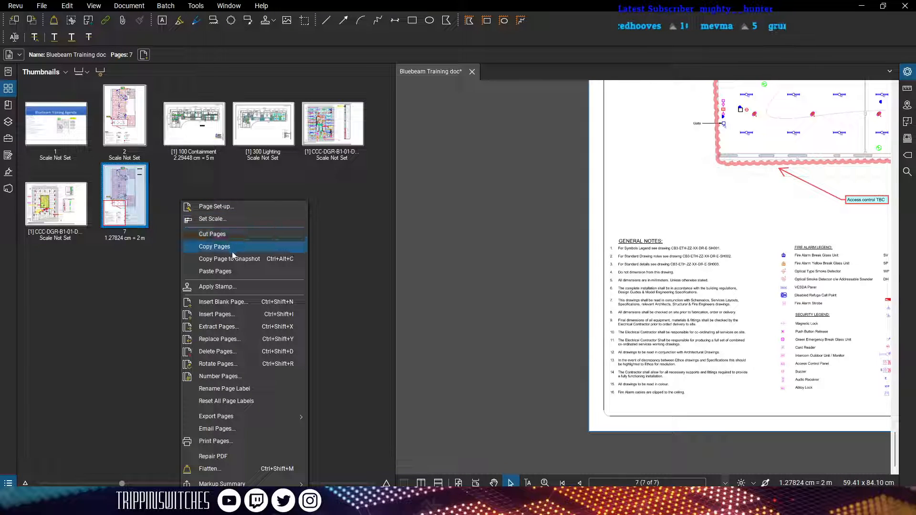
{"action": "left_click", "coordinate": [215, 271]}
{"action": "left_click", "coordinate": [195, 224]}
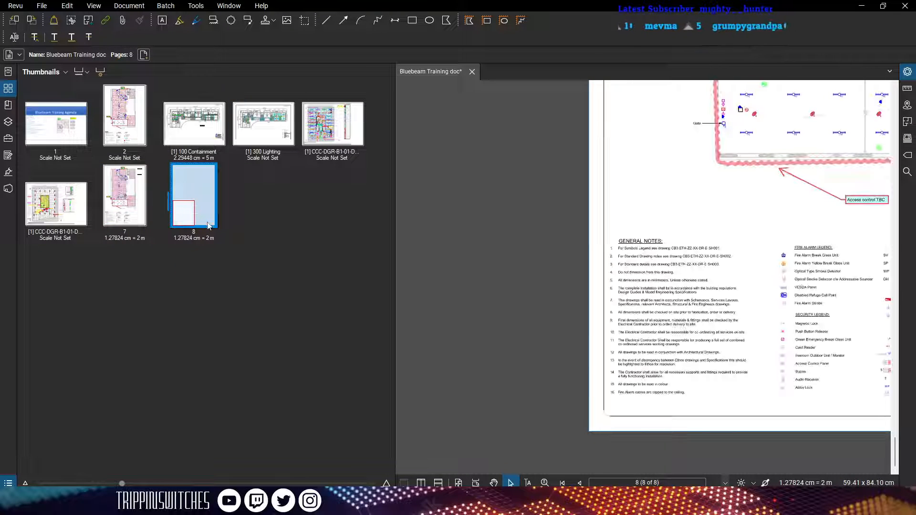
Hide the page thumbnails and show the General Notes and legends on page 8
{"action": "left_click_drag", "start_coordinate": [667, 287], "coordinate": [596, 253]}
{"action": "scroll", "coordinate": [481, 288], "scroll_direction": "up", "scroll_amount": 5}
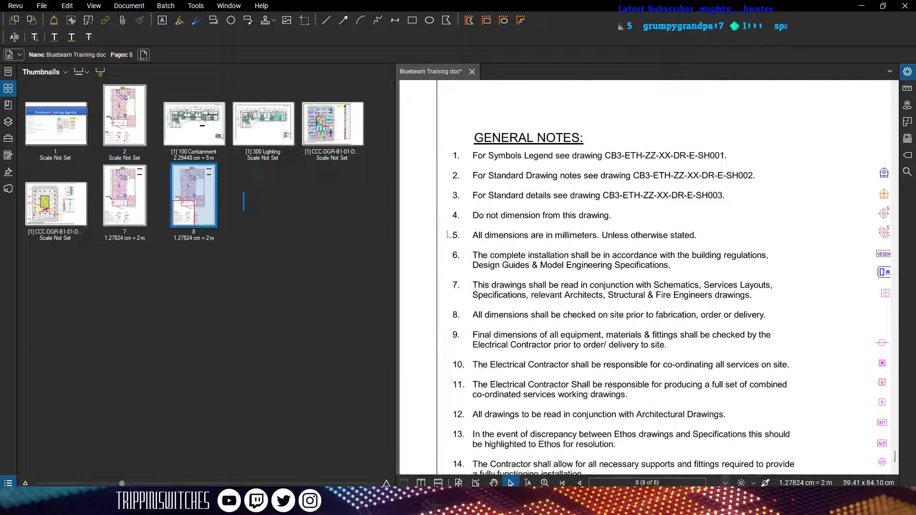
{"action": "double_click", "coordinate": [397, 257]}
{"action": "left_click_drag", "start_coordinate": [305, 396], "coordinate": [482, 325]}
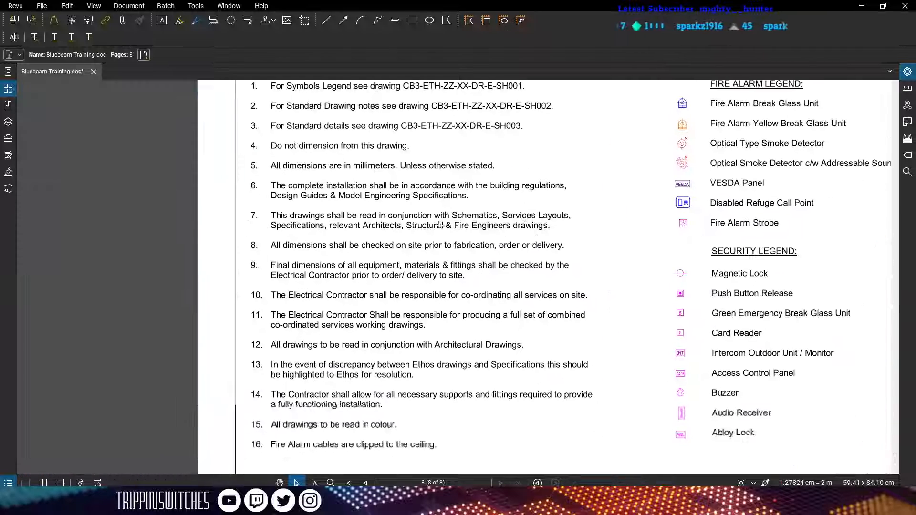
{"action": "scroll", "coordinate": [482, 325], "scroll_direction": "down", "scroll_amount": 3}
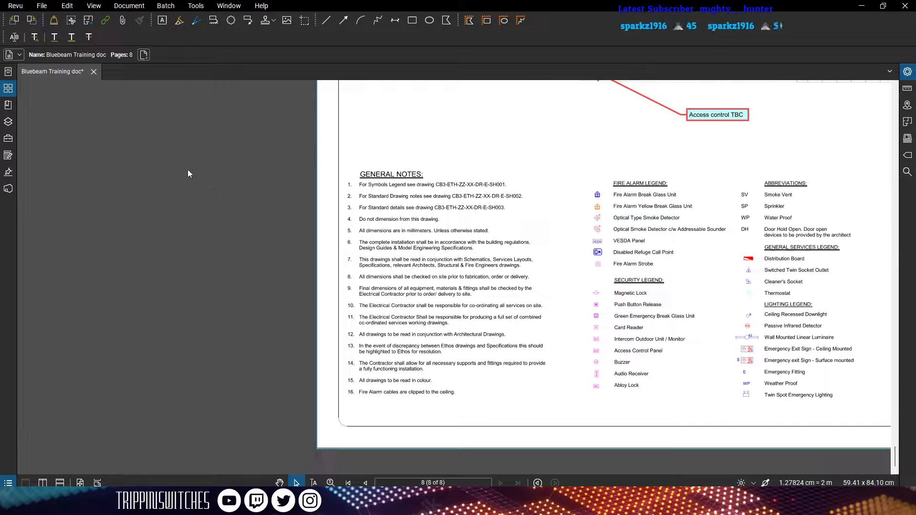
Edit the PDF text of General Note 5 on page 8, changing "millimeters" to "meters"
{"action": "left_click", "coordinate": [67, 6]}
{"action": "mouse_move", "coordinate": [104, 203]}
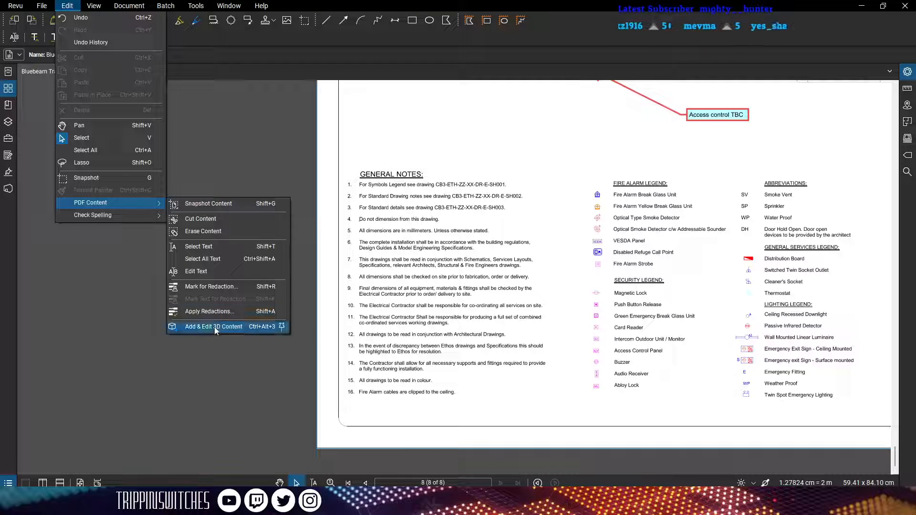
{"action": "left_click", "coordinate": [217, 309]}
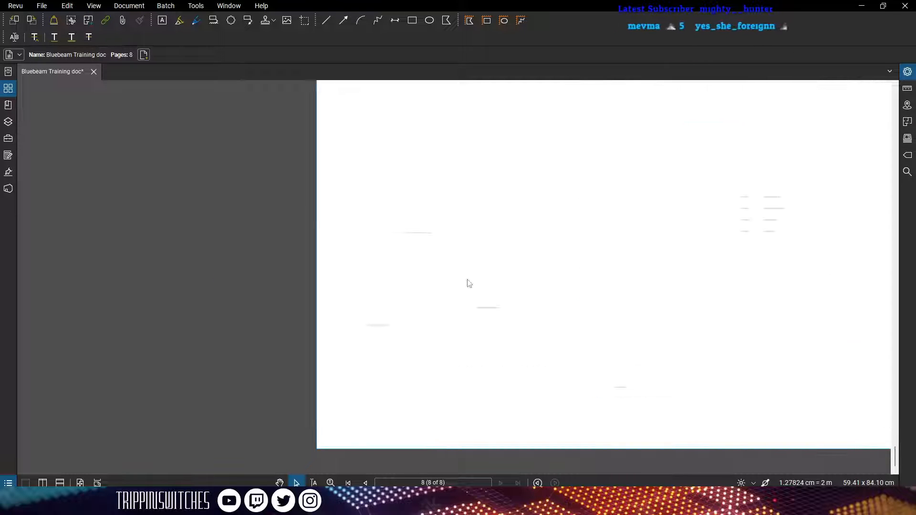
{"action": "scroll", "coordinate": [425, 293], "scroll_direction": "up", "scroll_amount": 4}
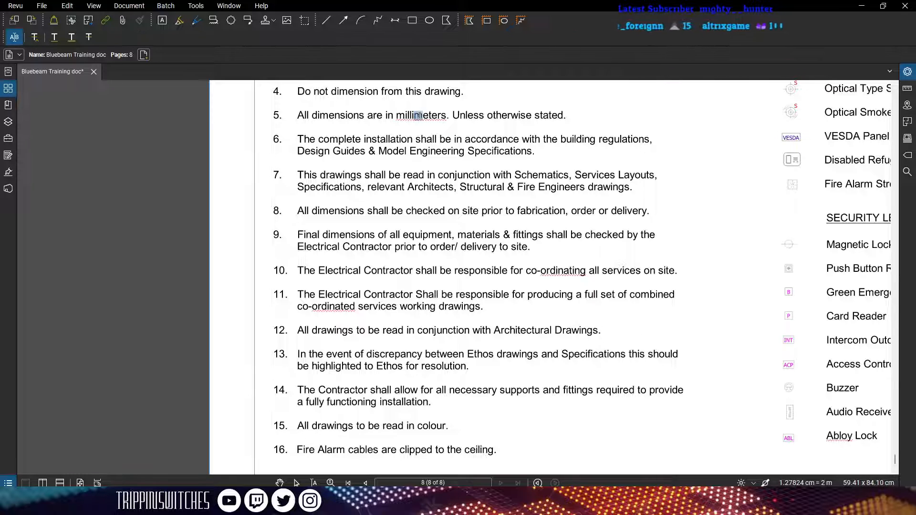
{"action": "left_click_drag", "start_coordinate": [413, 115], "coordinate": [398, 117]}
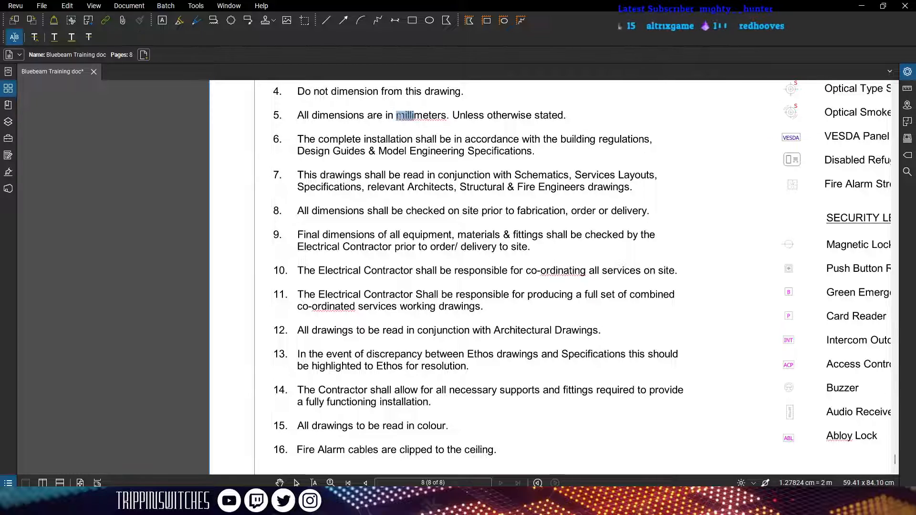
{"action": "key", "text": "BackSpace"}
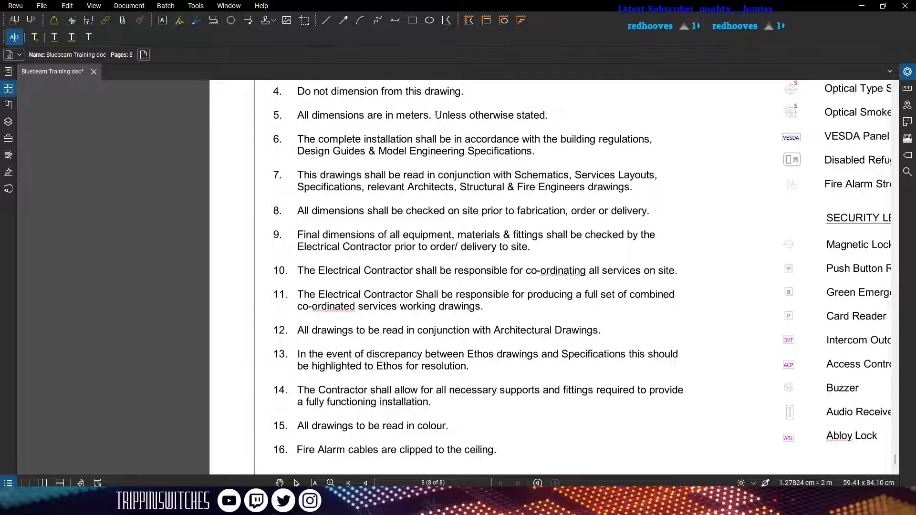
Replace "Unless otherwise stated" in General Note 5 with "All locations" and finish the text editing
{"action": "left_click_drag", "start_coordinate": [436, 116], "coordinate": [548, 115]}
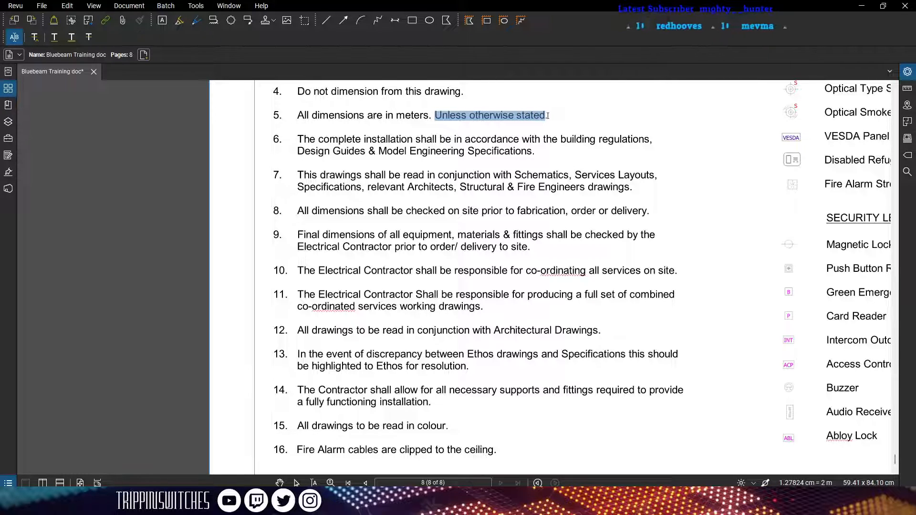
{"action": "type", "text": "Every"}
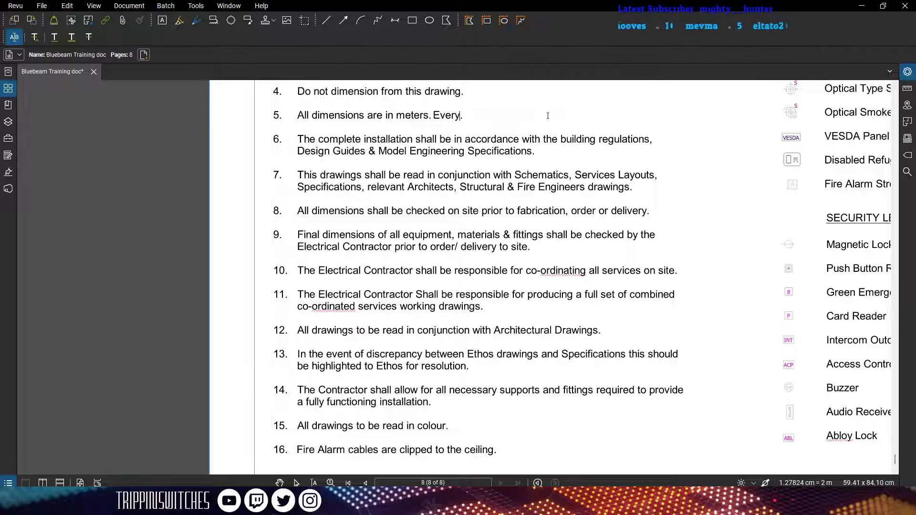
{"action": "type", "text": "wj"}
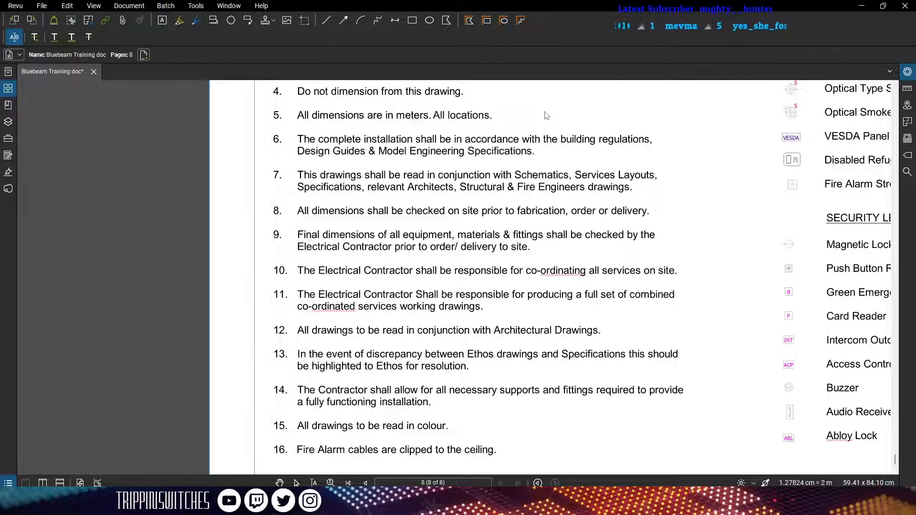
{"action": "key", "text": "Escape"}
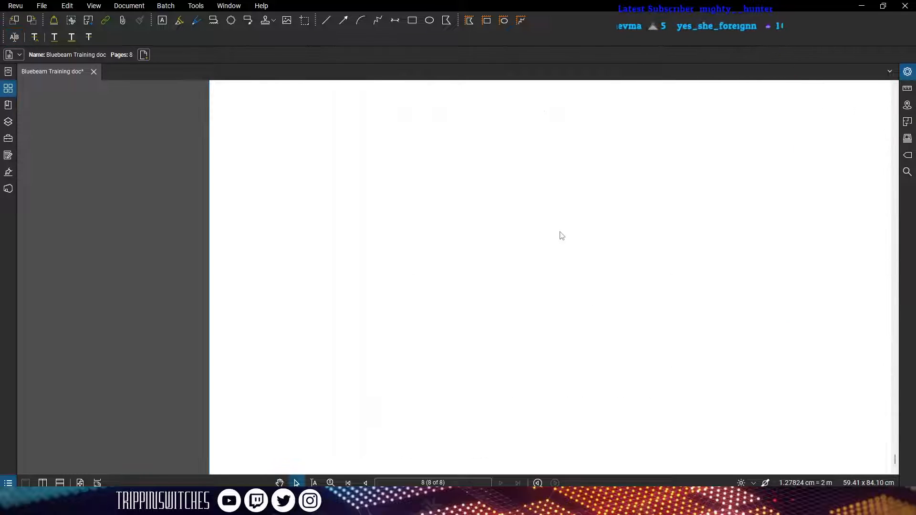
Review the edited General Notes on page 8 along with the legends and the plan above them
{"action": "scroll", "coordinate": [548, 235], "scroll_direction": "down", "scroll_amount": 5}
{"action": "left_click_drag", "start_coordinate": [606, 194], "coordinate": [547, 247]}
{"action": "scroll", "coordinate": [467, 248], "scroll_direction": "up", "scroll_amount": 4}
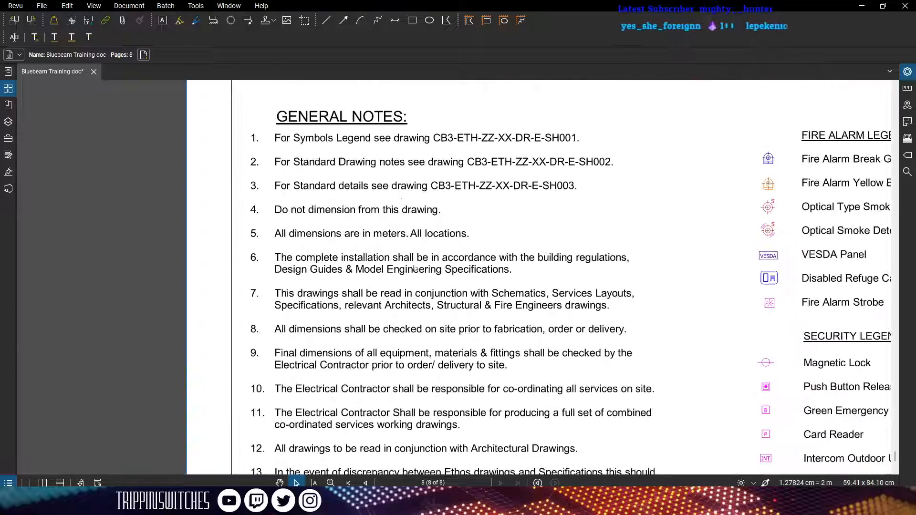
{"action": "scroll", "coordinate": [418, 244], "scroll_direction": "down", "scroll_amount": 3}
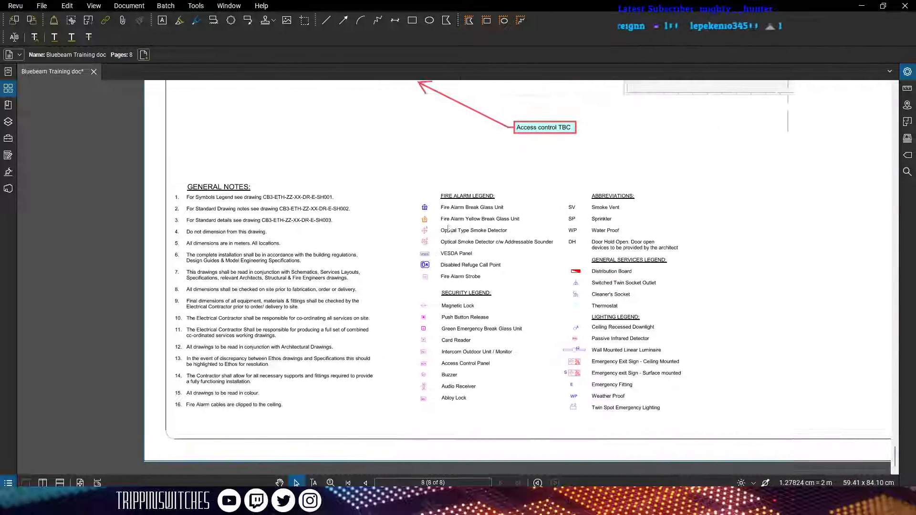
{"action": "scroll", "coordinate": [441, 308], "scroll_direction": "down", "scroll_amount": 2}
{"action": "scroll", "coordinate": [417, 237], "scroll_direction": "up", "scroll_amount": 3}
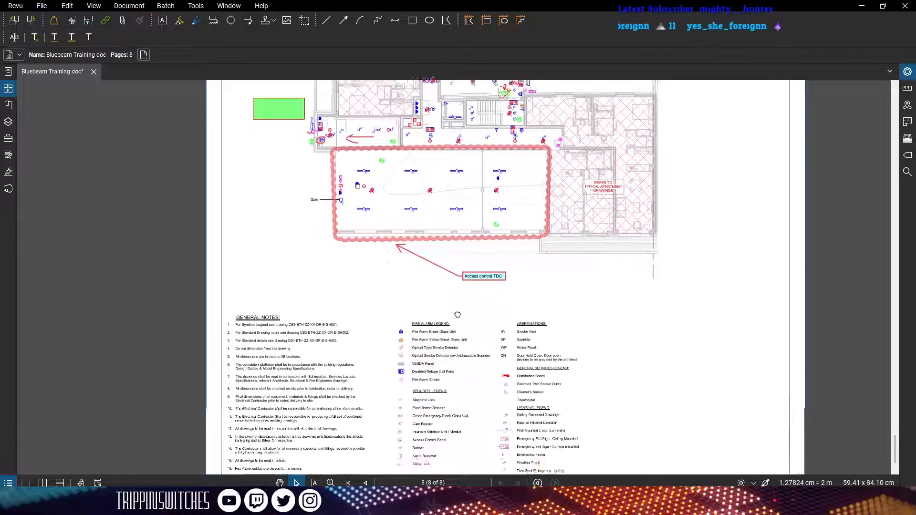
{"action": "scroll", "coordinate": [458, 334], "scroll_direction": "down", "scroll_amount": 4}
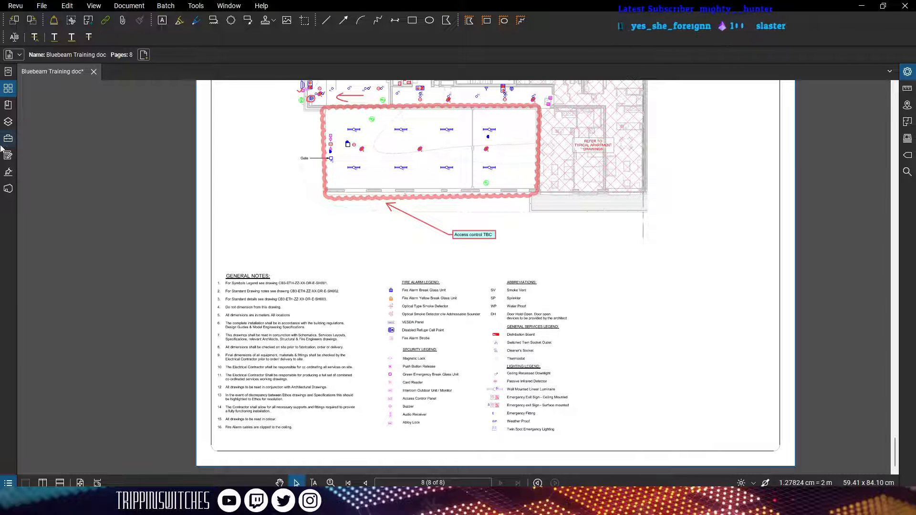
Show the page thumbnails and compare General Note 5 on page 7 with the edited note on page 8
{"action": "left_click", "coordinate": [9, 89]}
{"action": "left_click", "coordinate": [125, 196]}
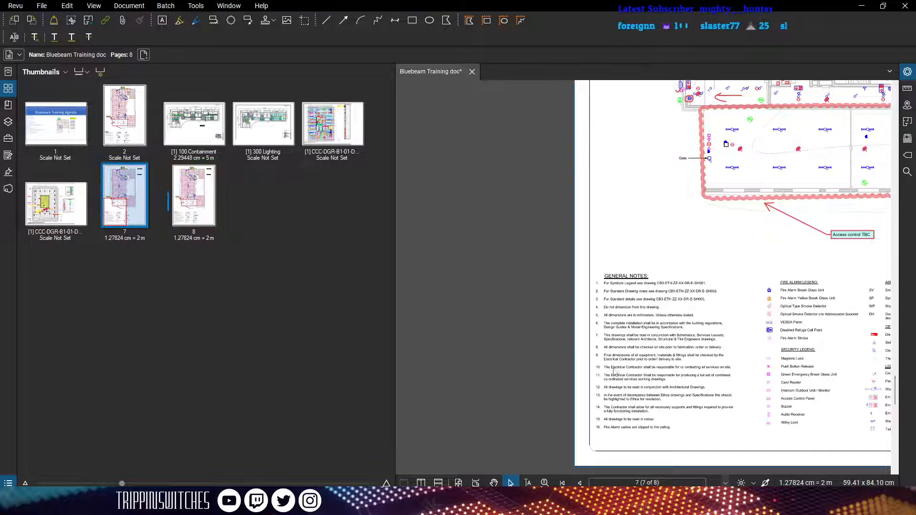
{"action": "scroll", "coordinate": [653, 319], "scroll_direction": "up", "scroll_amount": 3}
{"action": "left_click_drag", "start_coordinate": [691, 325], "coordinate": [662, 289]}
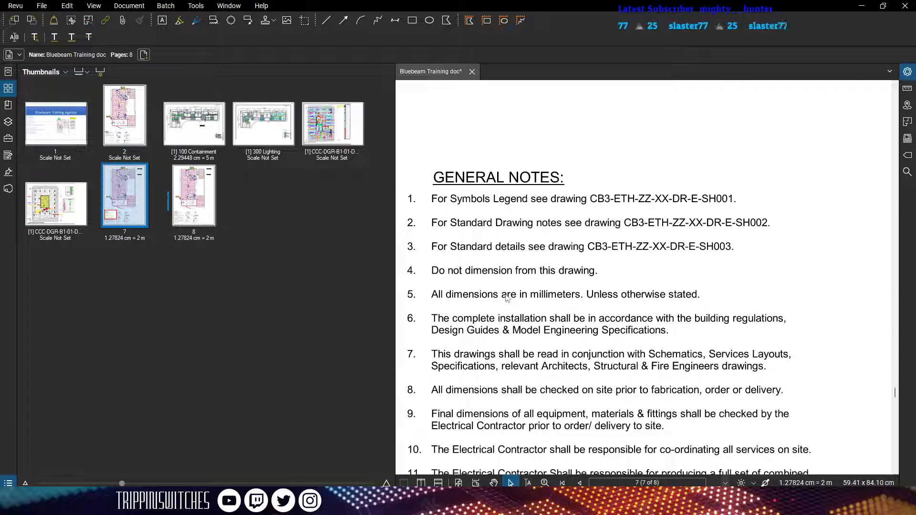
{"action": "key", "text": "Right"}
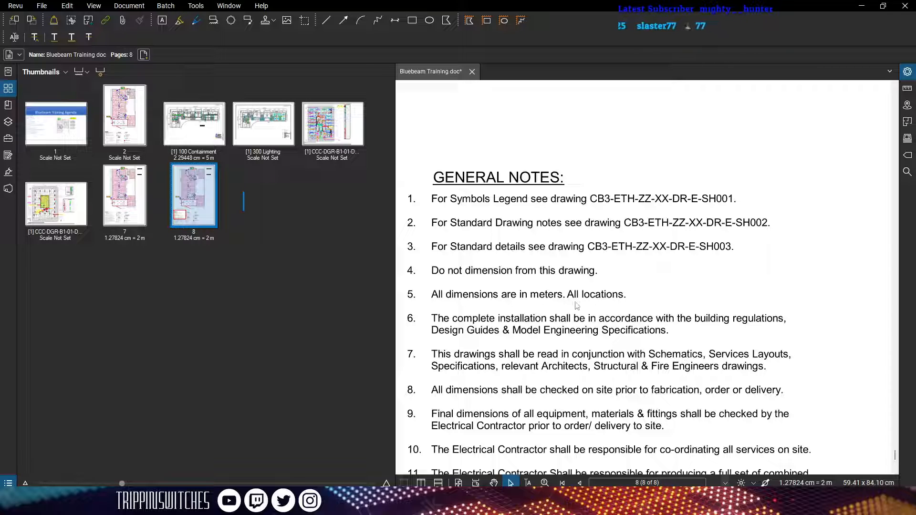
Delete page 8, the copy with the edited General Notes, from the document
{"action": "right_click", "coordinate": [206, 188]}
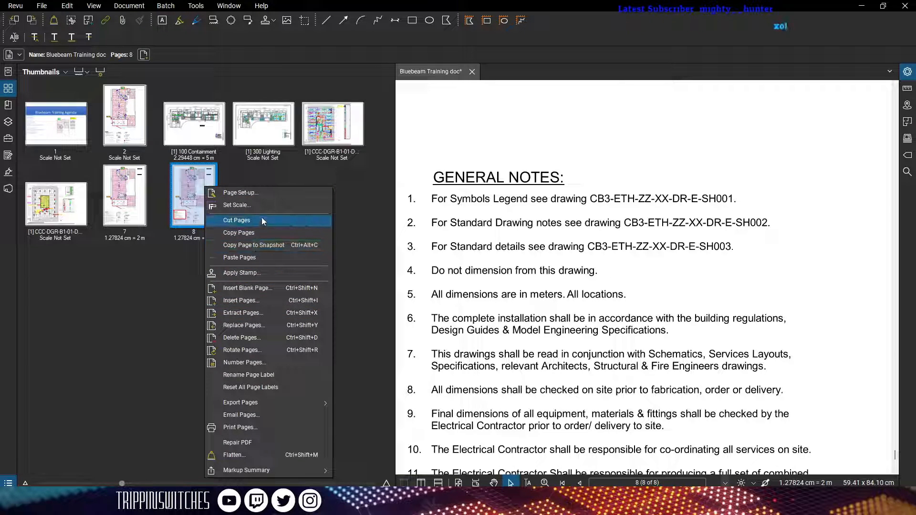
{"action": "left_click", "coordinate": [78, 400]}
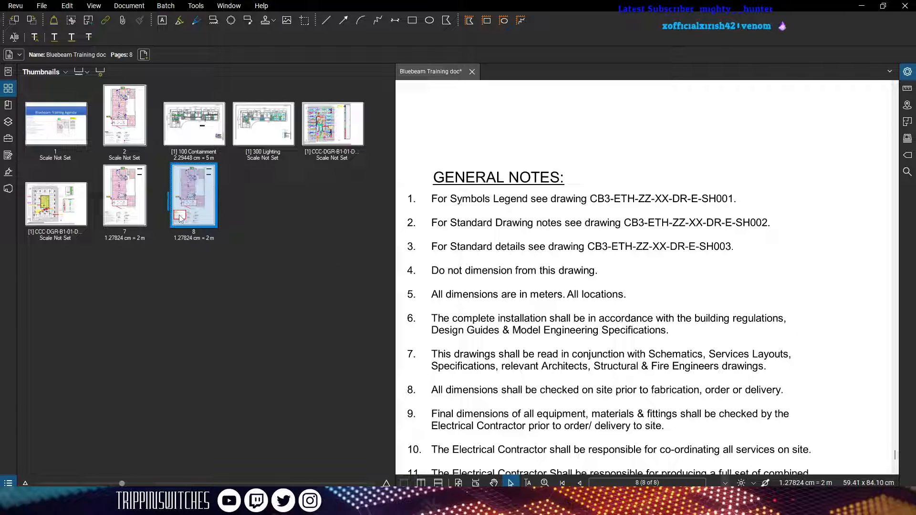
{"action": "key", "text": "Delete"}
{"action": "key", "text": "Return"}
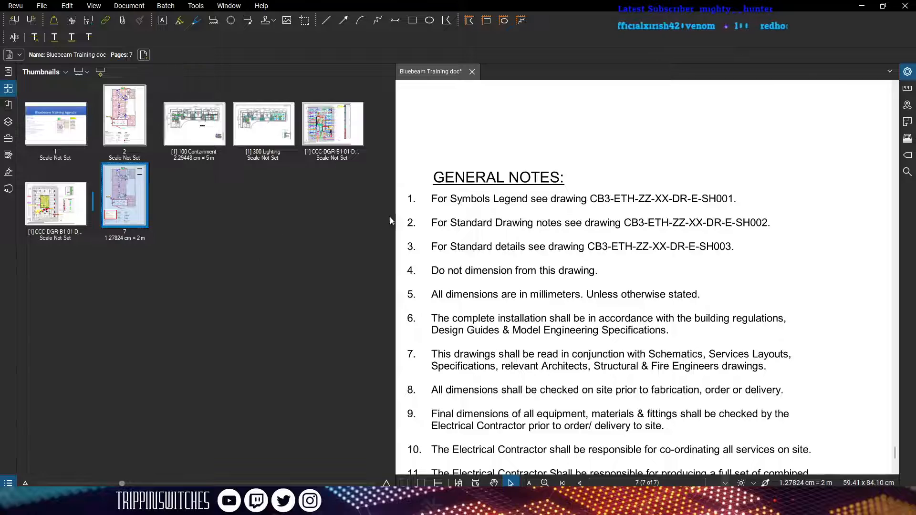
Hide the page thumbnails and show the whole of page 7
{"action": "double_click", "coordinate": [393, 222]}
{"action": "scroll", "coordinate": [388, 275], "scroll_direction": "down", "scroll_amount": 7}
{"action": "left_click_drag", "start_coordinate": [431, 263], "coordinate": [451, 355]}
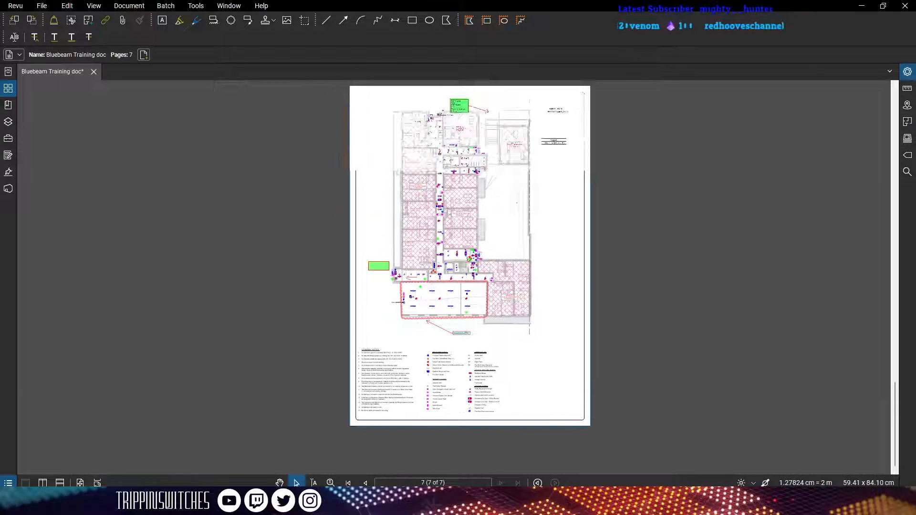
Examine the device symbols and red pen markups in the lower corridor and entrance lobby of the page 7 plan
{"action": "scroll", "coordinate": [454, 197], "scroll_direction": "up", "scroll_amount": 3}
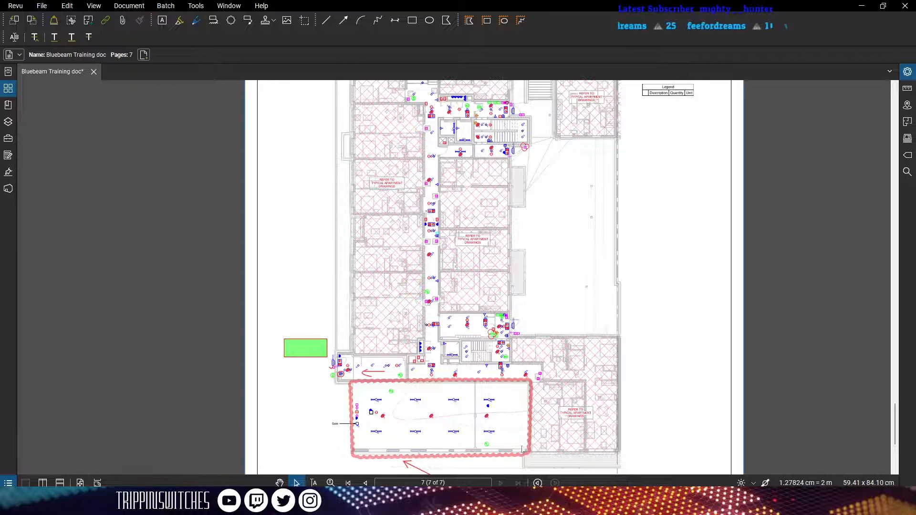
{"action": "scroll", "coordinate": [522, 449], "scroll_direction": "up", "scroll_amount": 3}
{"action": "left_click_drag", "start_coordinate": [395, 169], "coordinate": [452, 239]}
{"action": "scroll", "coordinate": [388, 261], "scroll_direction": "up", "scroll_amount": 5}
{"action": "scroll", "coordinate": [387, 261], "scroll_direction": "down", "scroll_amount": 4}
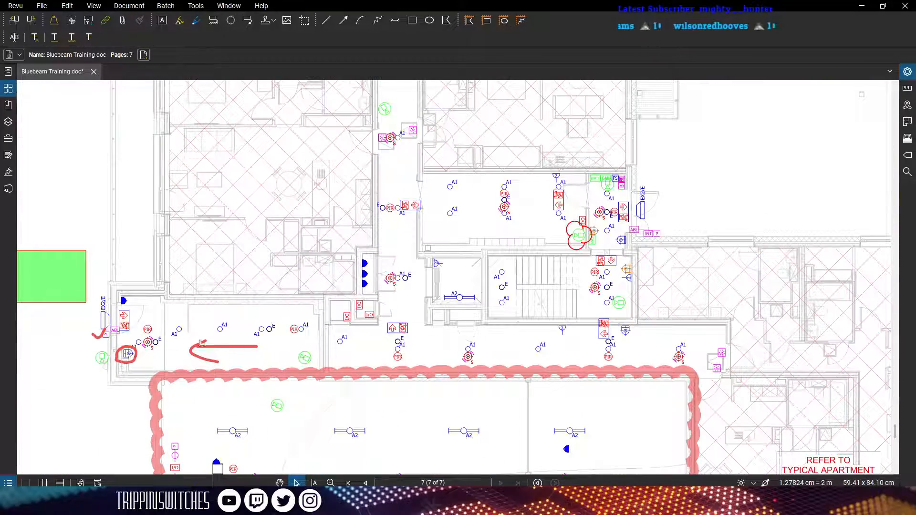
{"action": "scroll", "coordinate": [133, 347], "scroll_direction": "up", "scroll_amount": 5}
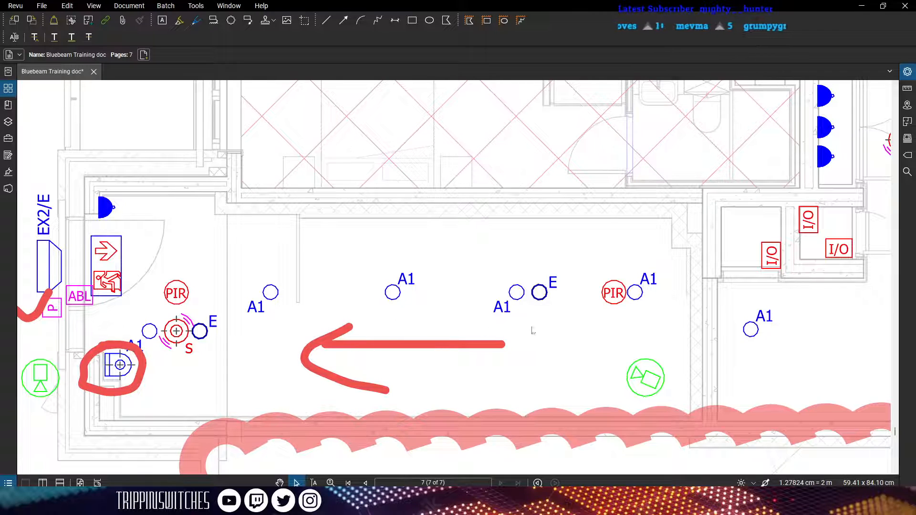
{"action": "scroll", "coordinate": [604, 306], "scroll_direction": "down", "scroll_amount": 2}
{"action": "left_click_drag", "start_coordinate": [669, 324], "coordinate": [627, 324]}
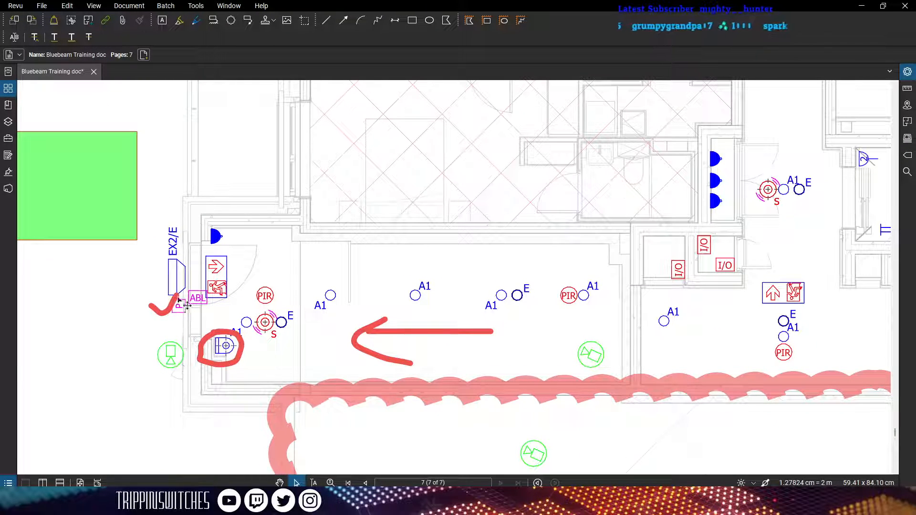
{"action": "scroll", "coordinate": [613, 349], "scroll_direction": "down", "scroll_amount": 2}
{"action": "left_click_drag", "start_coordinate": [762, 336], "coordinate": [578, 379]}
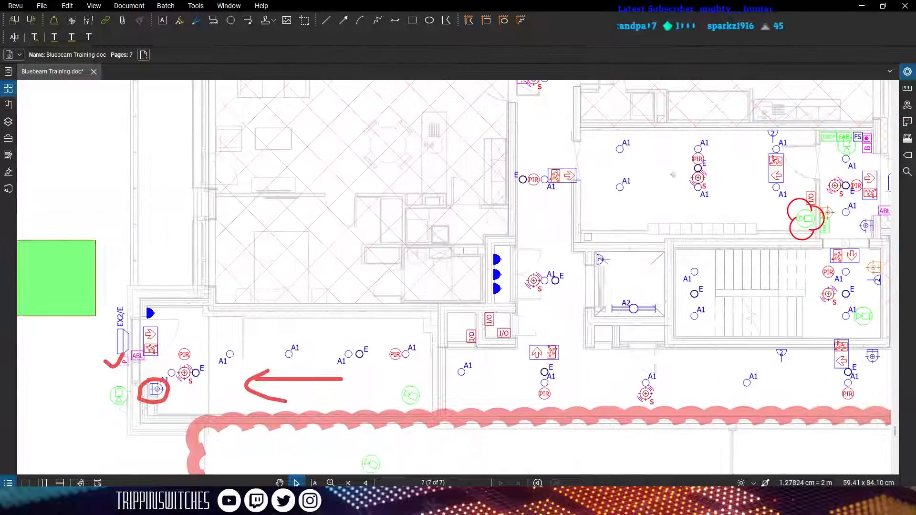
{"action": "left_click_drag", "start_coordinate": [672, 173], "coordinate": [518, 329]}
{"action": "scroll", "coordinate": [518, 305], "scroll_direction": "down", "scroll_amount": 2}
{"action": "scroll", "coordinate": [517, 304], "scroll_direction": "down", "scroll_amount": 3}
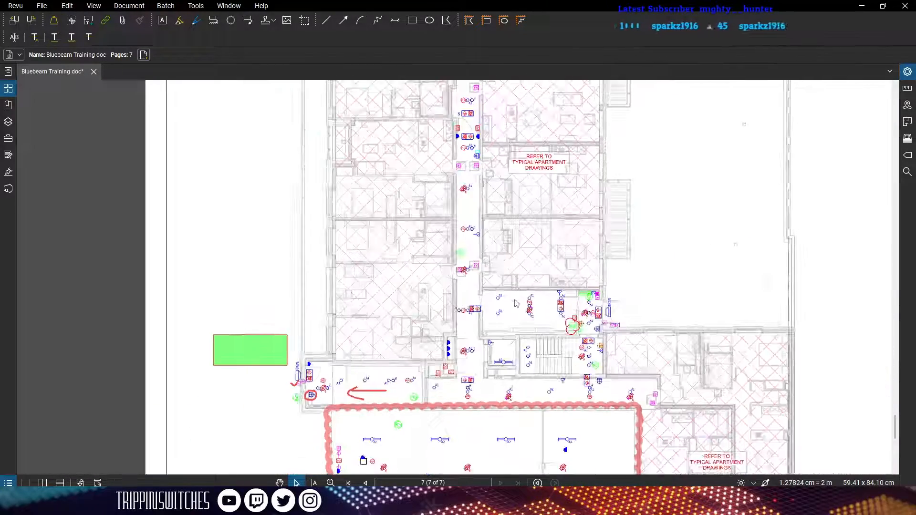
Delete the empty Lighting Legend and Legend tables beside the plan on page 7
{"action": "scroll", "coordinate": [516, 301], "scroll_direction": "down", "scroll_amount": 4}
{"action": "left_click_drag", "start_coordinate": [590, 165], "coordinate": [576, 271]}
{"action": "left_click", "coordinate": [683, 157]}
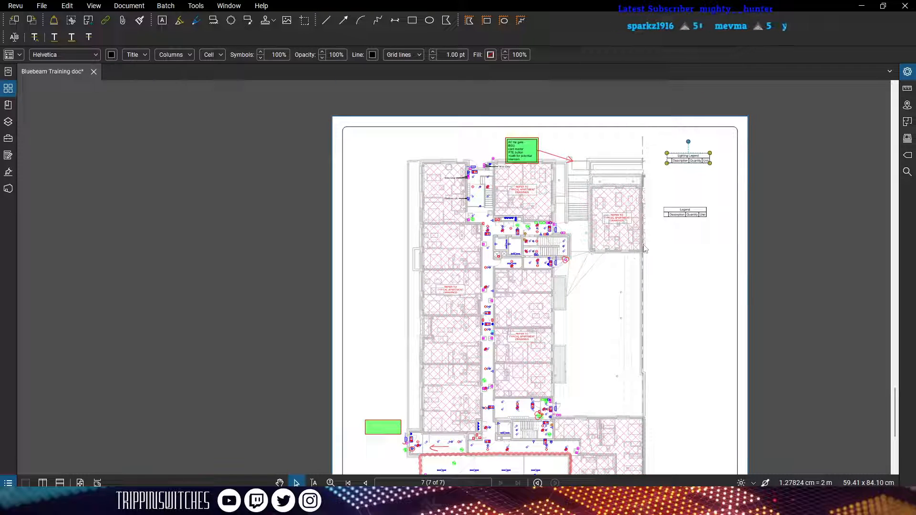
{"action": "key", "text": "Delete"}
{"action": "left_click", "coordinate": [689, 212]}
{"action": "key", "text": "Delete"}
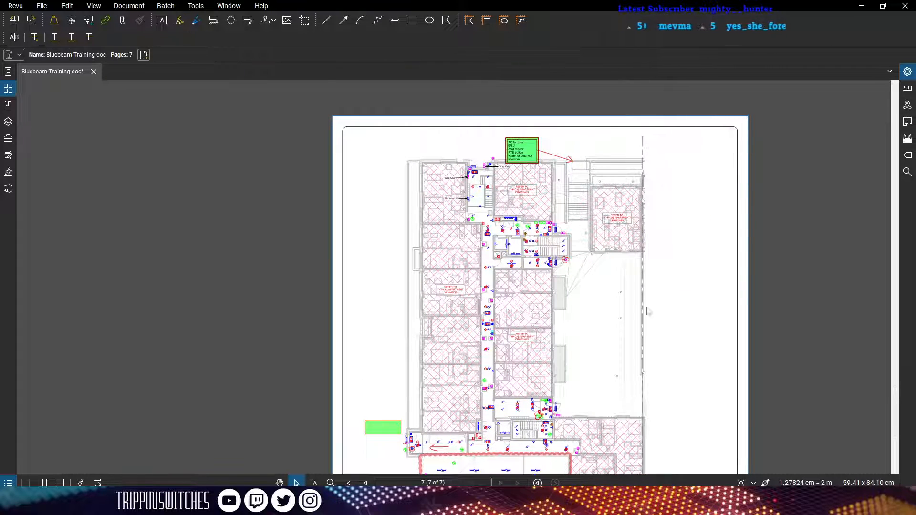
Examine the device symbols around the upper stair core and lifts on the page 7 plan
{"action": "scroll", "coordinate": [649, 311], "scroll_direction": "up", "scroll_amount": 2}
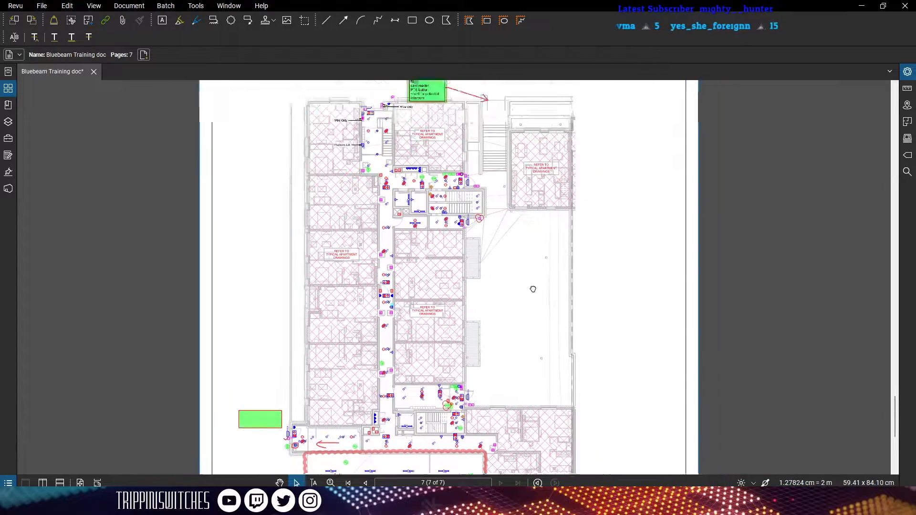
{"action": "left_click_drag", "start_coordinate": [533, 289], "coordinate": [498, 339]}
{"action": "scroll", "coordinate": [380, 299], "scroll_direction": "up", "scroll_amount": 5}
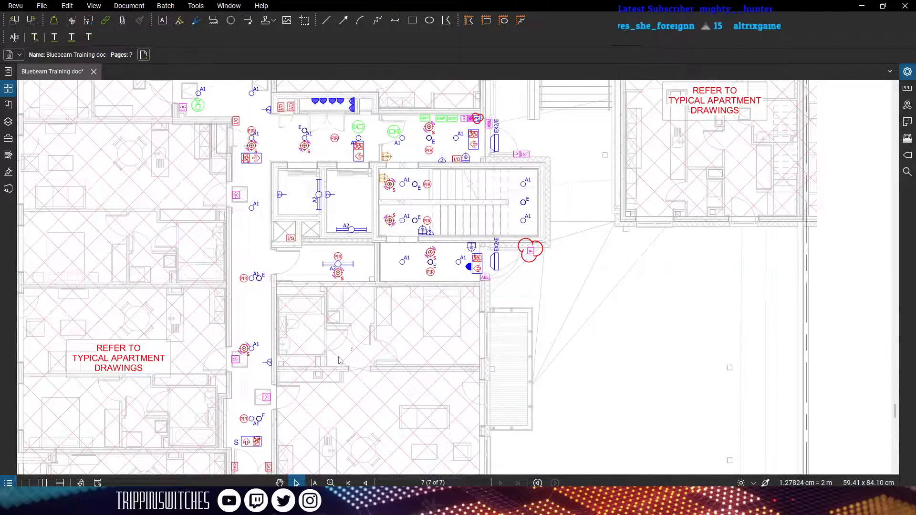
{"action": "scroll", "coordinate": [349, 259], "scroll_direction": "up", "scroll_amount": 5}
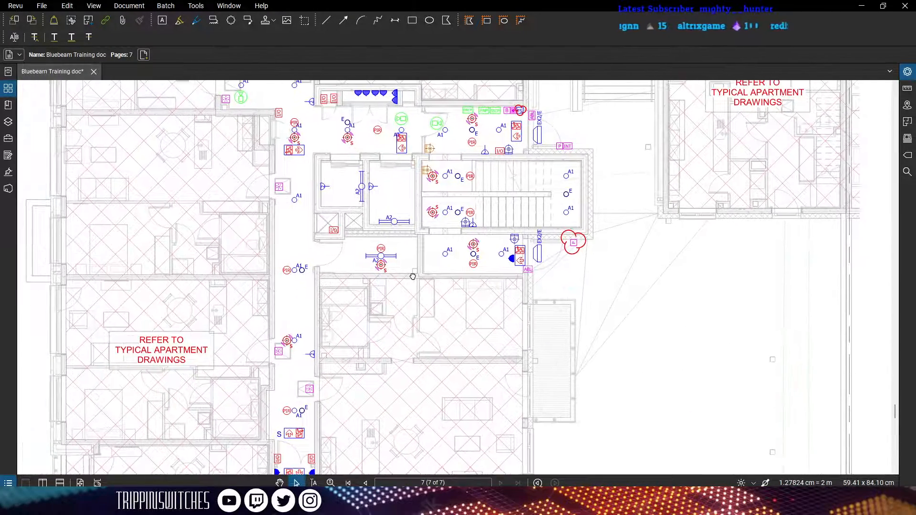
{"action": "scroll", "coordinate": [375, 285], "scroll_direction": "down", "scroll_amount": 5}
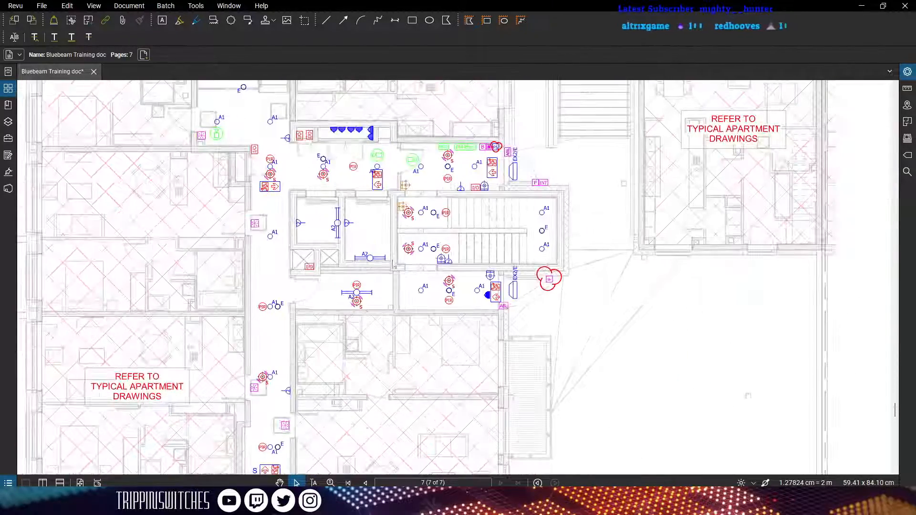
{"action": "left_click_drag", "start_coordinate": [393, 261], "coordinate": [409, 316]}
{"action": "scroll", "coordinate": [460, 211], "scroll_direction": "up", "scroll_amount": 5}
{"action": "scroll", "coordinate": [391, 276], "scroll_direction": "down", "scroll_amount": 5}
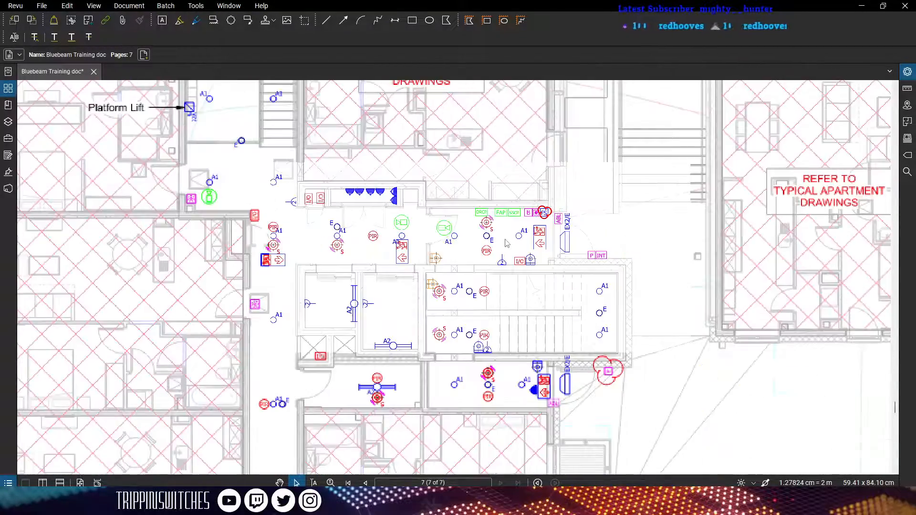
{"action": "scroll", "coordinate": [384, 285], "scroll_direction": "down", "scroll_amount": 3}
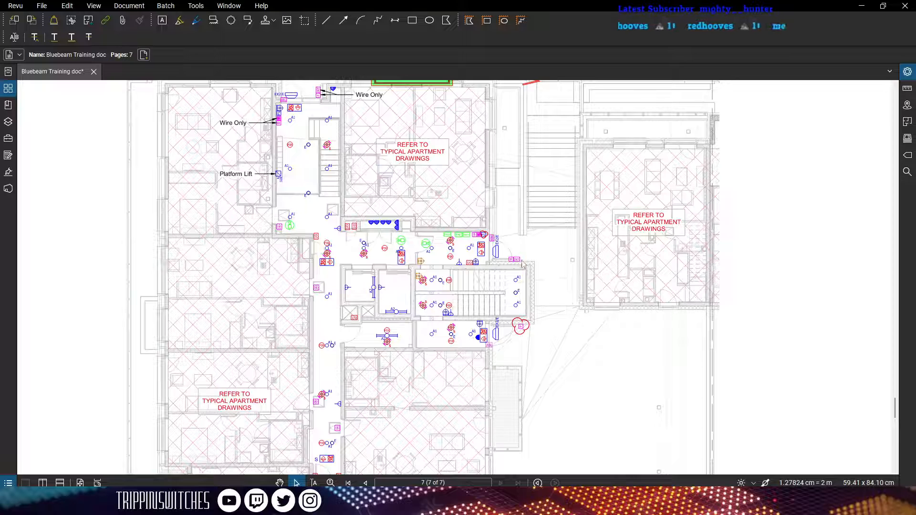
Review the lower corridor above the clouded area, then the green "AC for gate" callout at the top of the plan
{"action": "left_click_drag", "start_coordinate": [370, 423], "coordinate": [432, 213]}
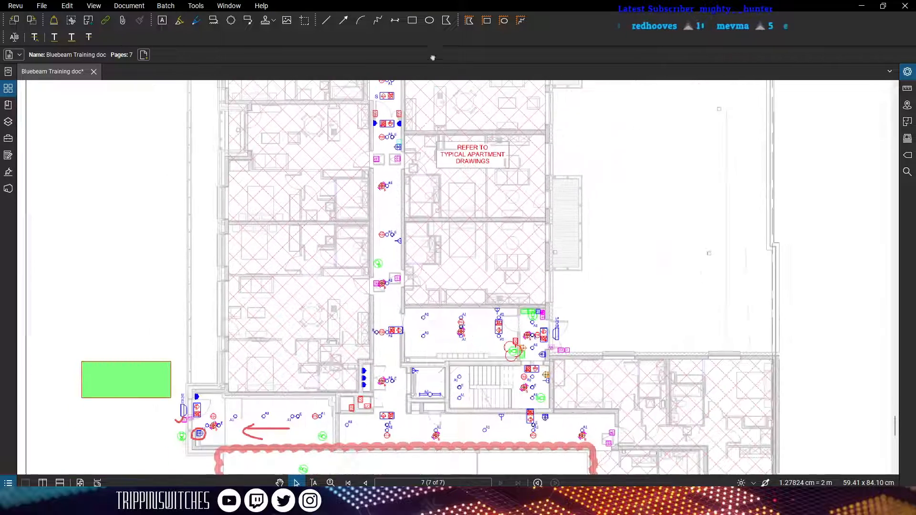
{"action": "left_click_drag", "start_coordinate": [351, 387], "coordinate": [351, 290]}
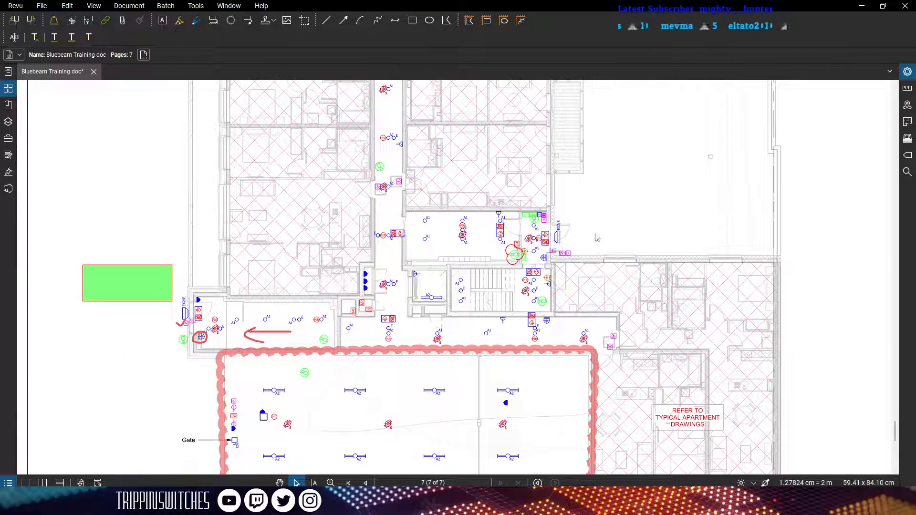
{"action": "scroll", "coordinate": [486, 319], "scroll_direction": "up", "scroll_amount": 5}
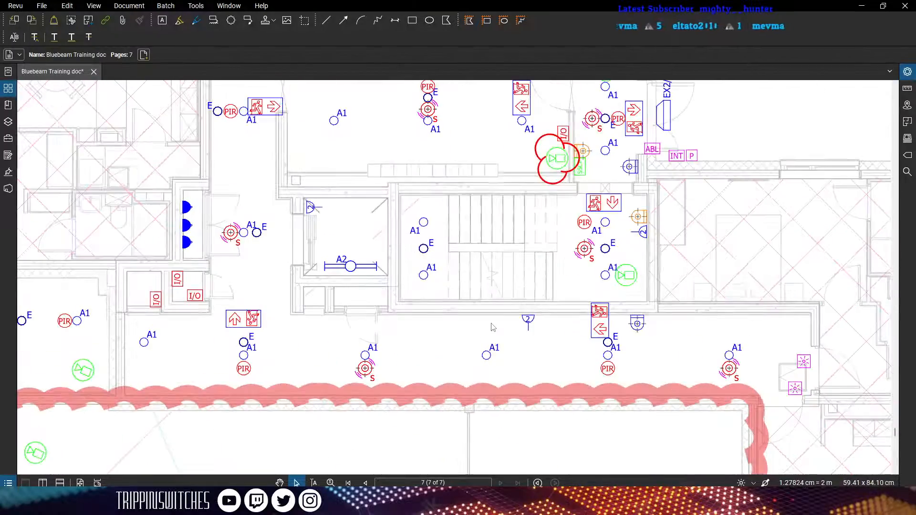
{"action": "scroll", "coordinate": [551, 242], "scroll_direction": "down", "scroll_amount": 3}
{"action": "left_click_drag", "start_coordinate": [528, 217], "coordinate": [528, 417]}
{"action": "left_click_drag", "start_coordinate": [514, 153], "coordinate": [466, 401]}
{"action": "left_click_drag", "start_coordinate": [479, 138], "coordinate": [465, 298]}
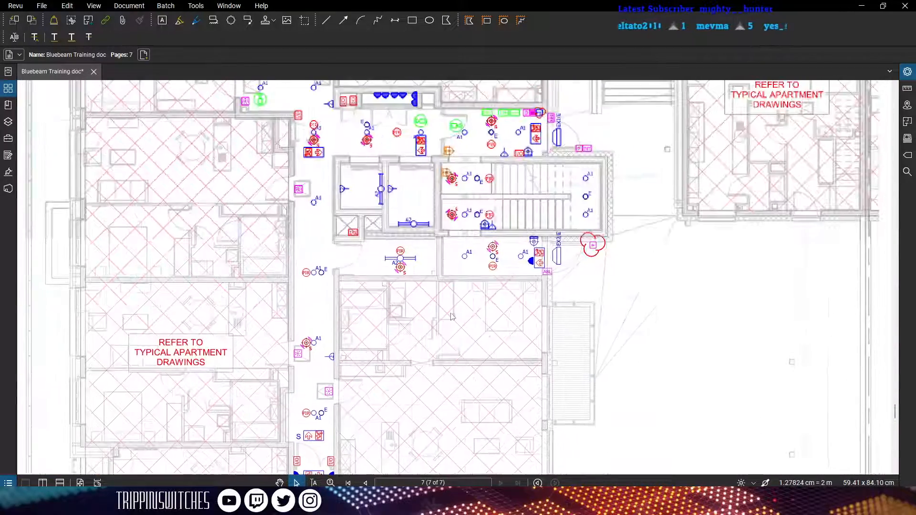
{"action": "left_click_drag", "start_coordinate": [771, 201], "coordinate": [589, 358]}
{"action": "left_click_drag", "start_coordinate": [605, 211], "coordinate": [512, 327]}
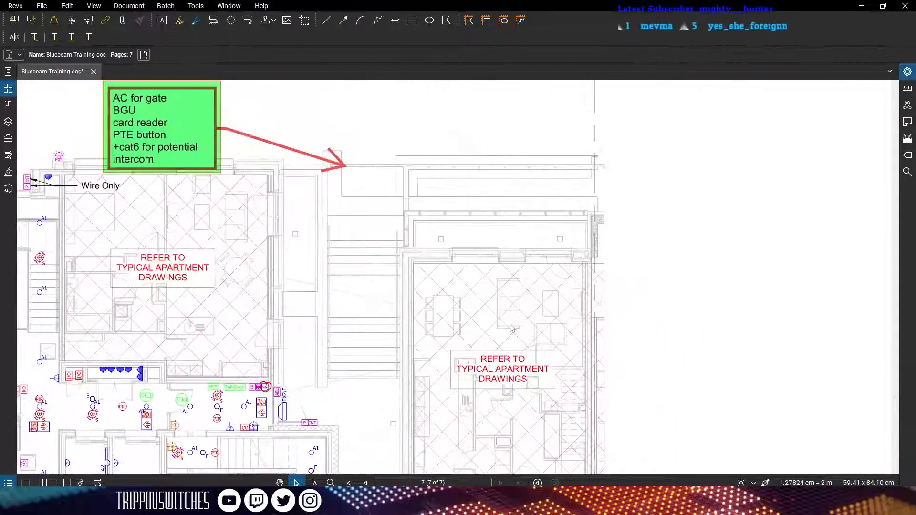
{"action": "scroll", "coordinate": [512, 328], "scroll_direction": "down", "scroll_amount": 3}
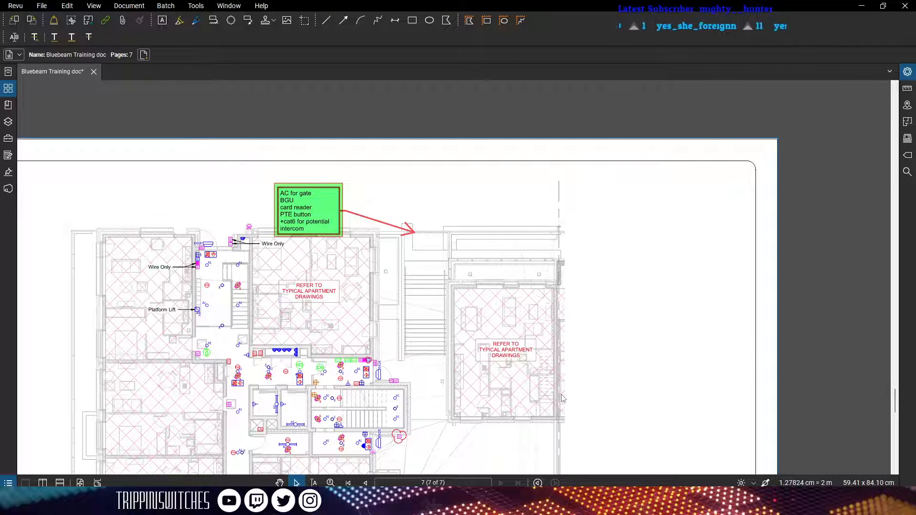
{"action": "scroll", "coordinate": [268, 279], "scroll_direction": "up", "scroll_amount": 3}
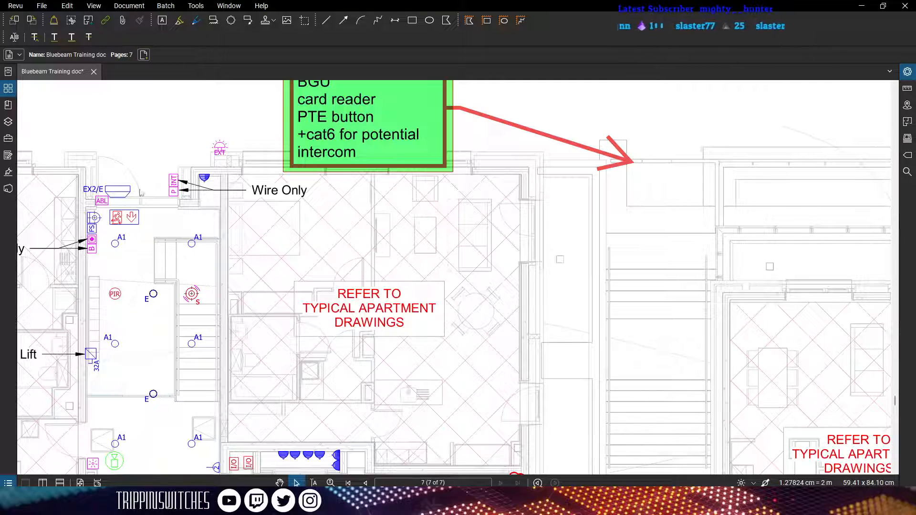
Inspect the lift lobby symbols and the upper entrance stairs with the Wire Only and Platform Lift labels
{"action": "scroll", "coordinate": [184, 255], "scroll_direction": "down", "scroll_amount": 3}
{"action": "left_click_drag", "start_coordinate": [212, 408], "coordinate": [191, 267]}
{"action": "scroll", "coordinate": [200, 323], "scroll_direction": "up", "scroll_amount": 7}
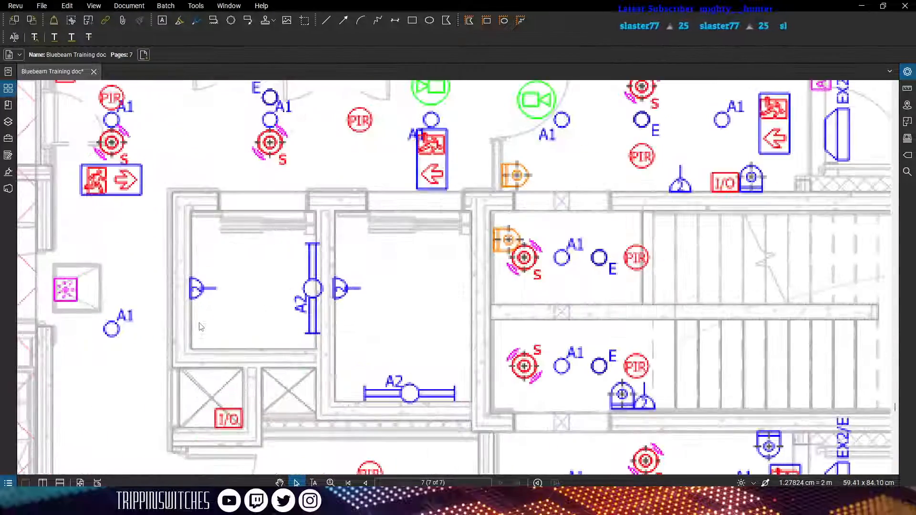
{"action": "left_click_drag", "start_coordinate": [244, 236], "coordinate": [277, 295]}
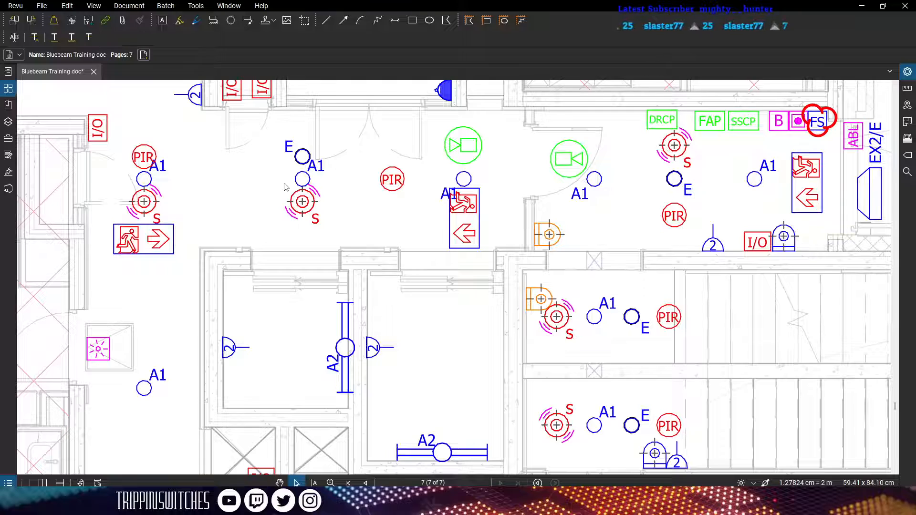
{"action": "scroll", "coordinate": [279, 208], "scroll_direction": "down", "scroll_amount": 5}
{"action": "scroll", "coordinate": [197, 194], "scroll_direction": "up", "scroll_amount": 3}
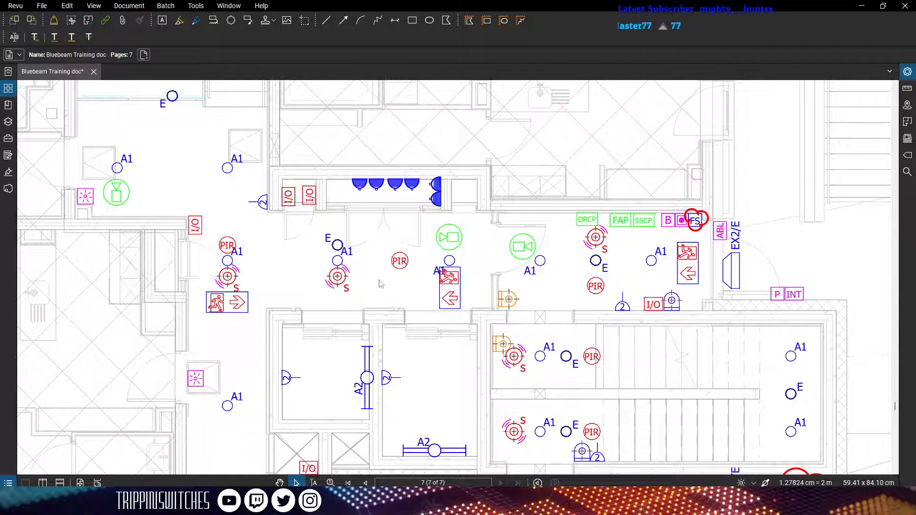
{"action": "scroll", "coordinate": [414, 275], "scroll_direction": "down", "scroll_amount": 1}
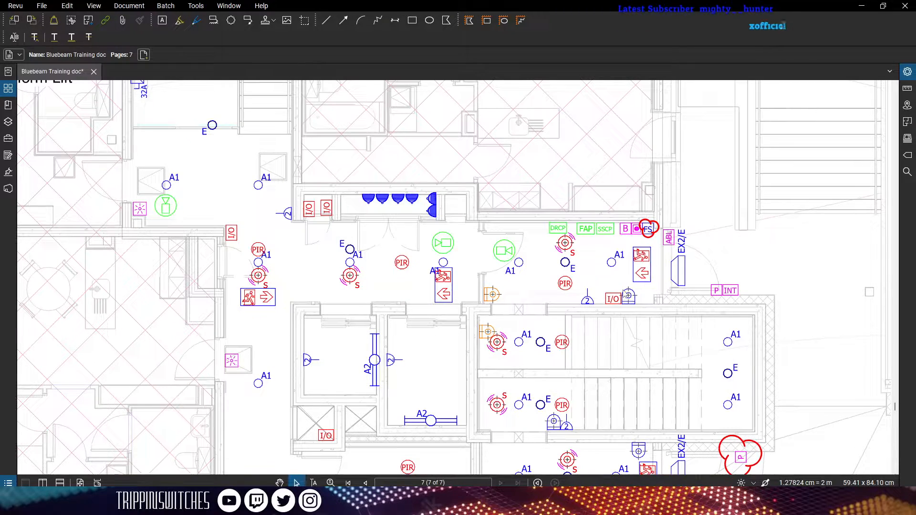
{"action": "scroll", "coordinate": [512, 292], "scroll_direction": "down", "scroll_amount": 2}
{"action": "left_click_drag", "start_coordinate": [321, 199], "coordinate": [364, 305]}
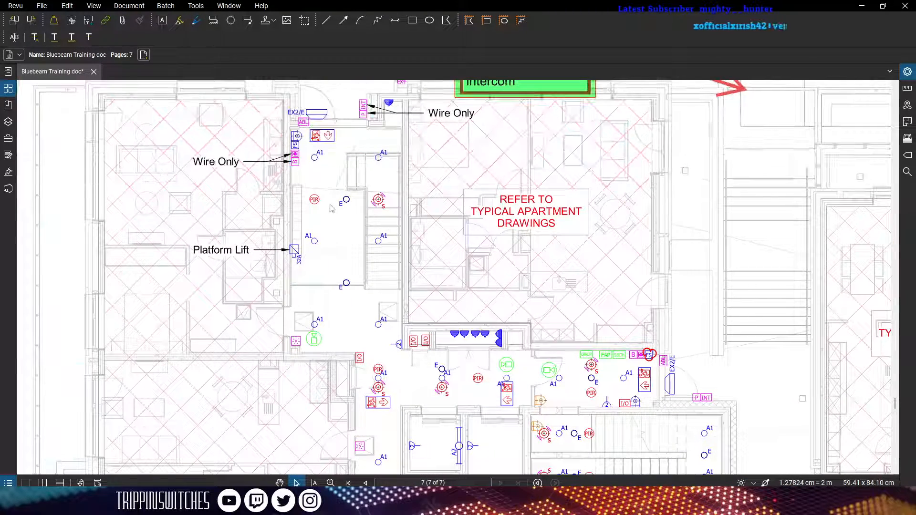
Follow the central corridor down the plan, checking its device symbols as far as the lower stair core
{"action": "left_click_drag", "start_coordinate": [347, 385], "coordinate": [337, 162]}
{"action": "scroll", "coordinate": [291, 258], "scroll_direction": "up", "scroll_amount": 5}
{"action": "scroll", "coordinate": [301, 243], "scroll_direction": "down", "scroll_amount": 4}
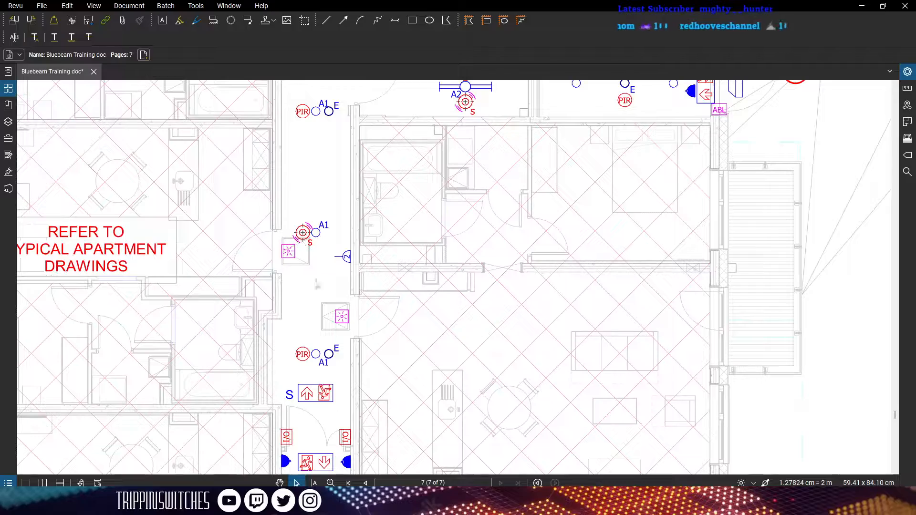
{"action": "left_click_drag", "start_coordinate": [317, 285], "coordinate": [293, 131]}
{"action": "left_click_drag", "start_coordinate": [318, 370], "coordinate": [325, 131]}
{"action": "left_click_drag", "start_coordinate": [292, 387], "coordinate": [303, 211]}
{"action": "left_click_drag", "start_coordinate": [310, 368], "coordinate": [300, 234]}
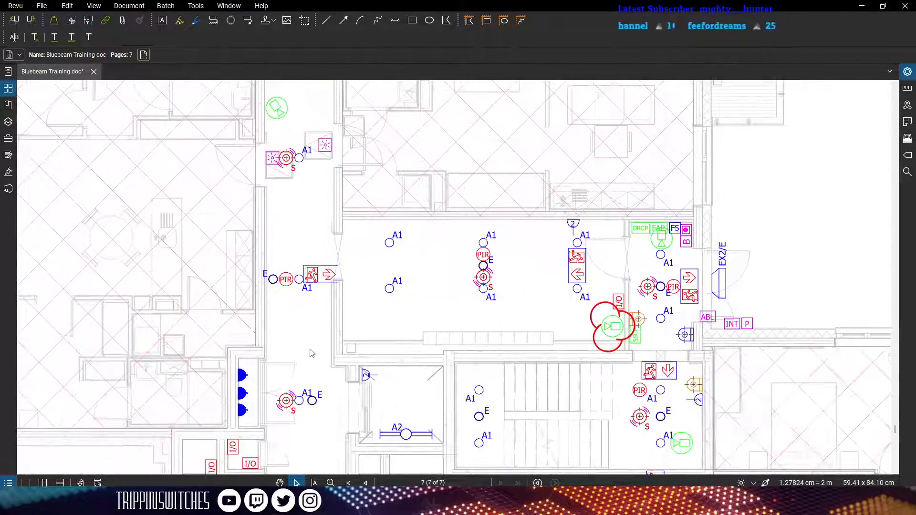
Review the corridor above the clouded area out to the red-arrowed entrance, then the "AC for gate" callout and upper entrance stairs
{"action": "left_click_drag", "start_coordinate": [529, 426], "coordinate": [499, 291]}
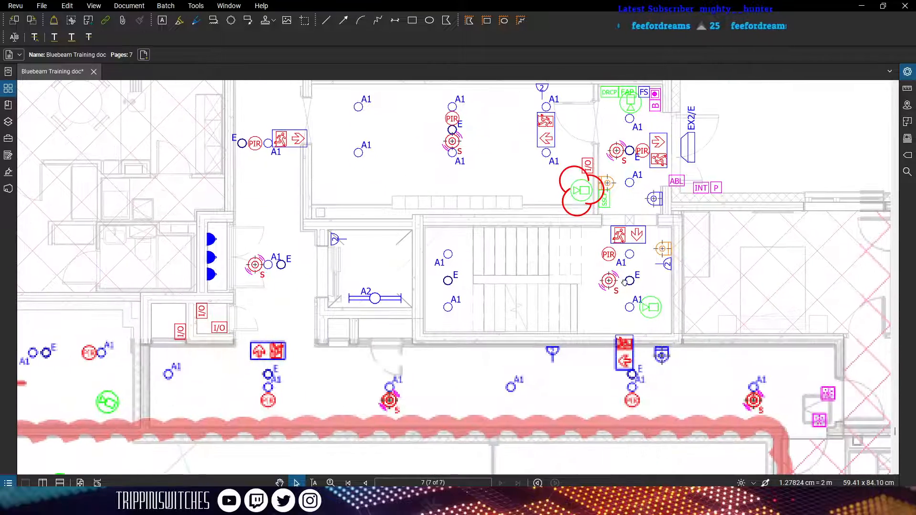
{"action": "left_click_drag", "start_coordinate": [262, 422], "coordinate": [643, 381]}
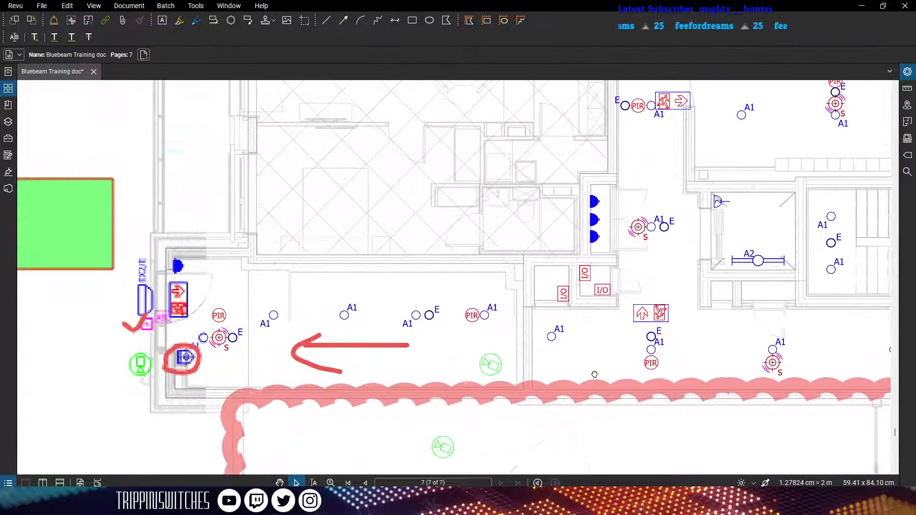
{"action": "scroll", "coordinate": [210, 334], "scroll_direction": "down", "scroll_amount": 3}
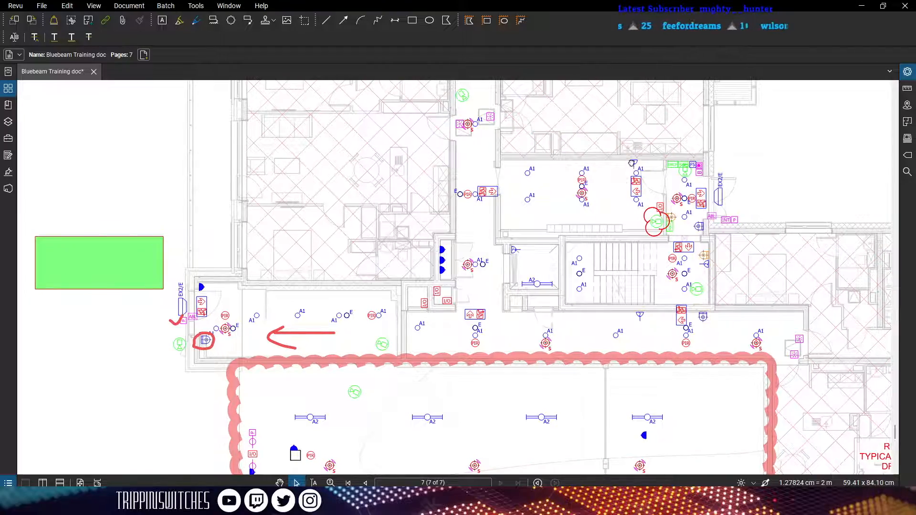
{"action": "left_click_drag", "start_coordinate": [616, 143], "coordinate": [460, 414]}
{"action": "left_click_drag", "start_coordinate": [452, 230], "coordinate": [496, 437]}
{"action": "left_click_drag", "start_coordinate": [449, 273], "coordinate": [443, 405]}
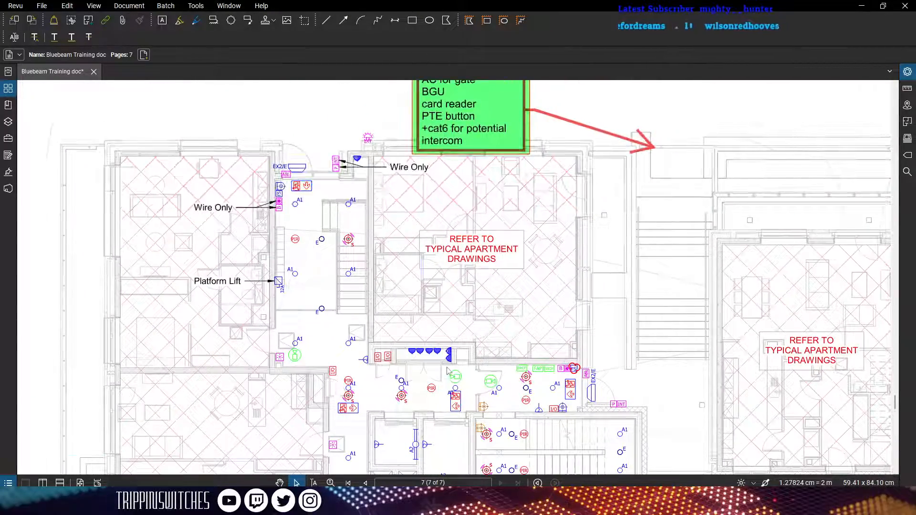
{"action": "left_click_drag", "start_coordinate": [526, 160], "coordinate": [490, 191]}
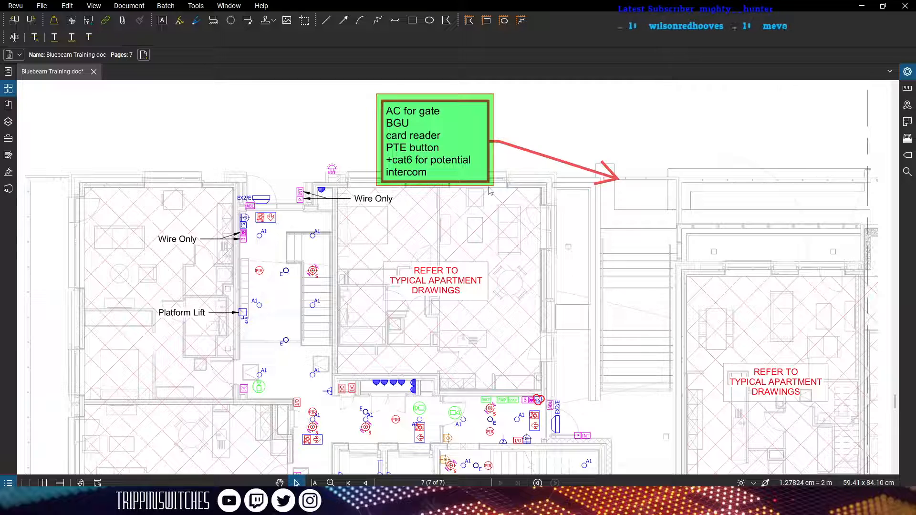
Start a rectangle markup in the upper entrance area beside the stairs, near the Wire Only labels
{"action": "left_click", "coordinate": [412, 20]}
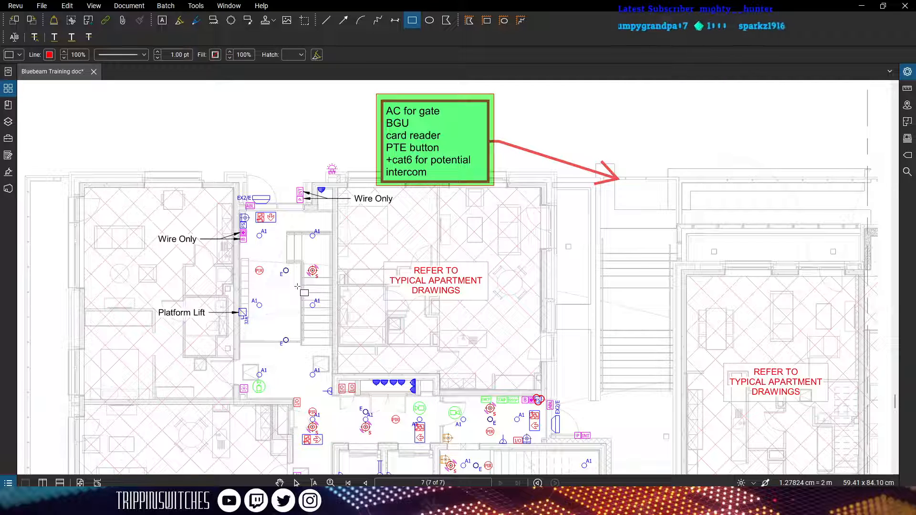
{"action": "scroll", "coordinate": [301, 230], "scroll_direction": "up", "scroll_amount": 5}
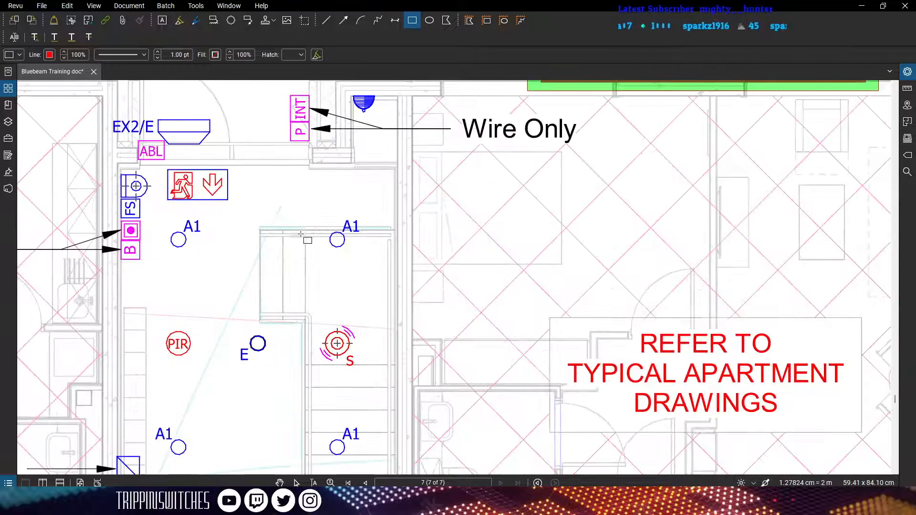
Draw a rectangle about 0.84 cm wide and 0.76 cm high around the A1 light above the sounder symbol
{"action": "left_click_drag", "start_coordinate": [309, 206], "coordinate": [384, 273]}
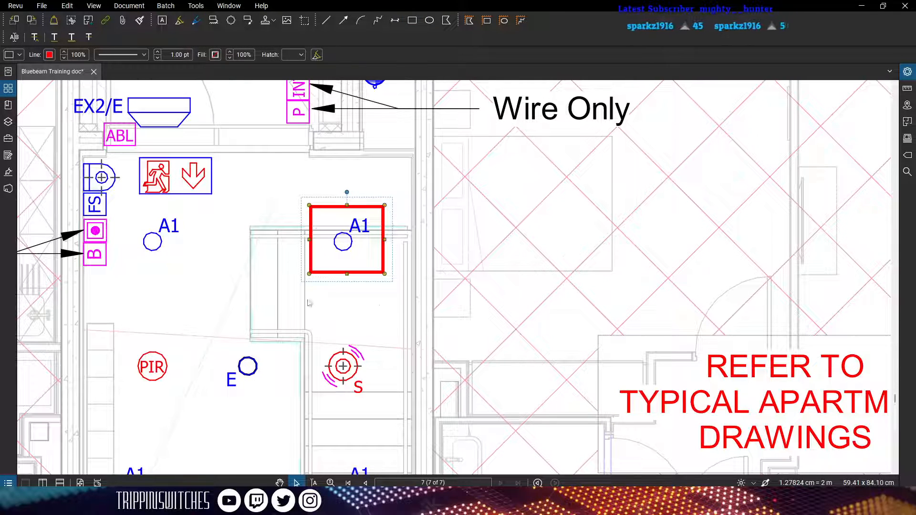
{"action": "left_click", "coordinate": [405, 220]}
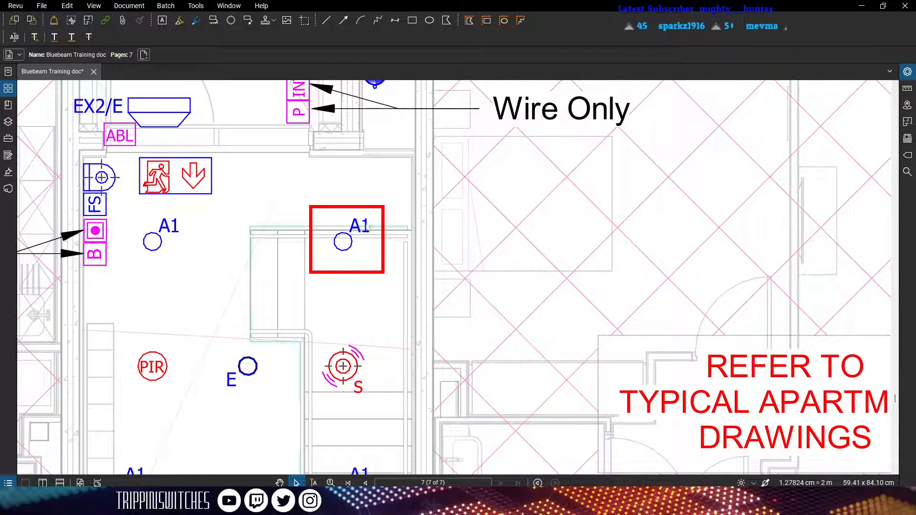
{"action": "left_click", "coordinate": [385, 228]}
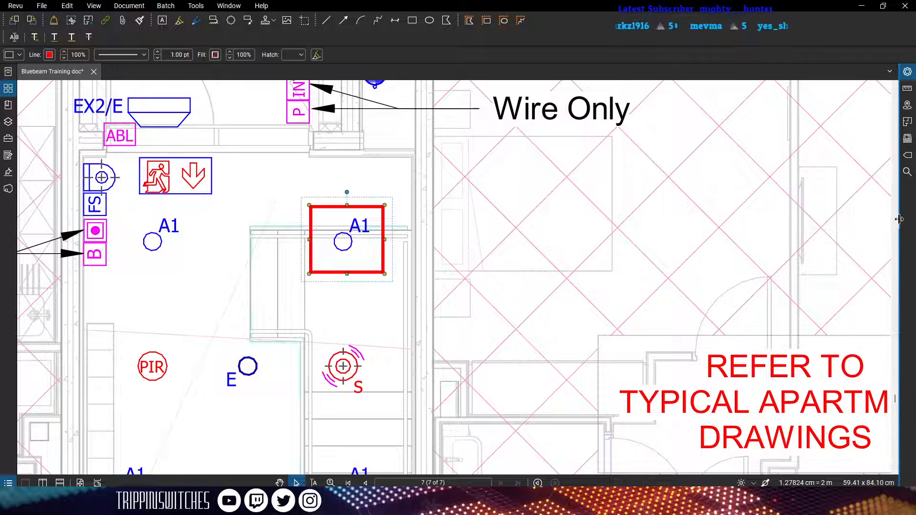
Show the rectangle's properties and set its line colour to bright green
{"action": "left_click", "coordinate": [898, 202]}
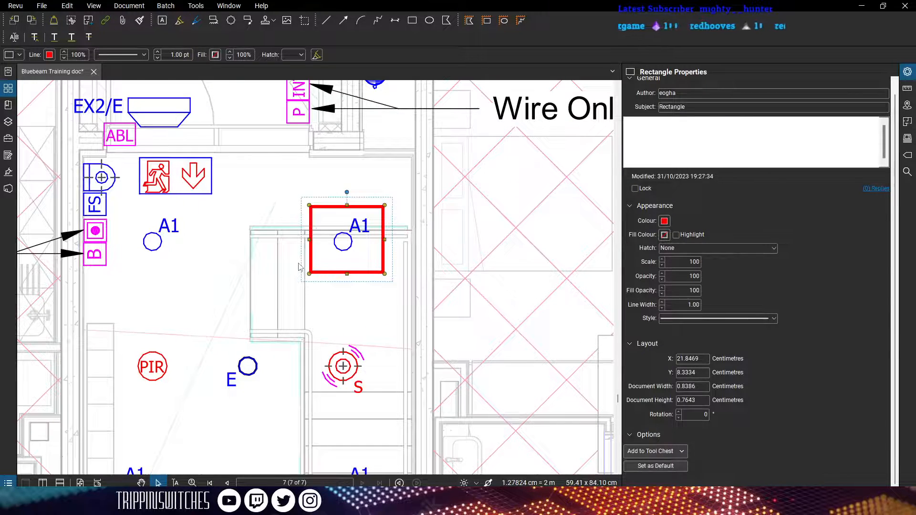
{"action": "left_click", "coordinate": [665, 222]}
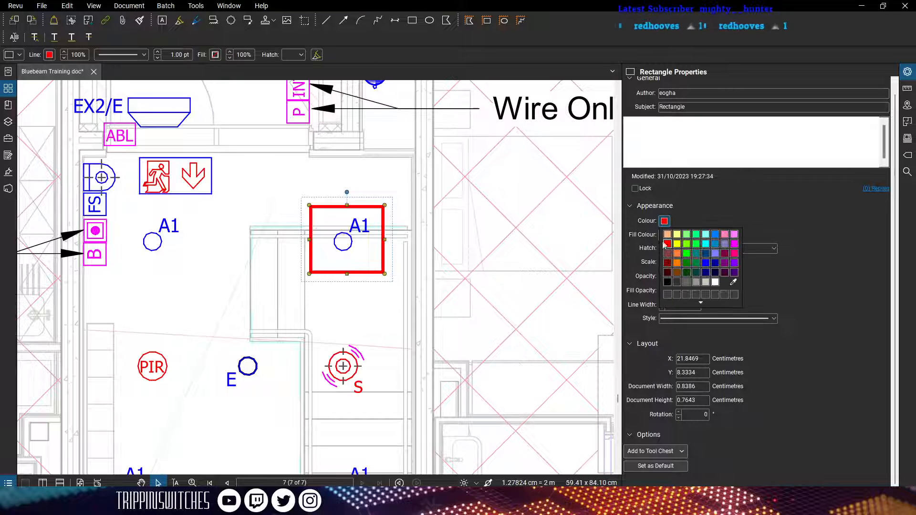
{"action": "left_click", "coordinate": [686, 253]}
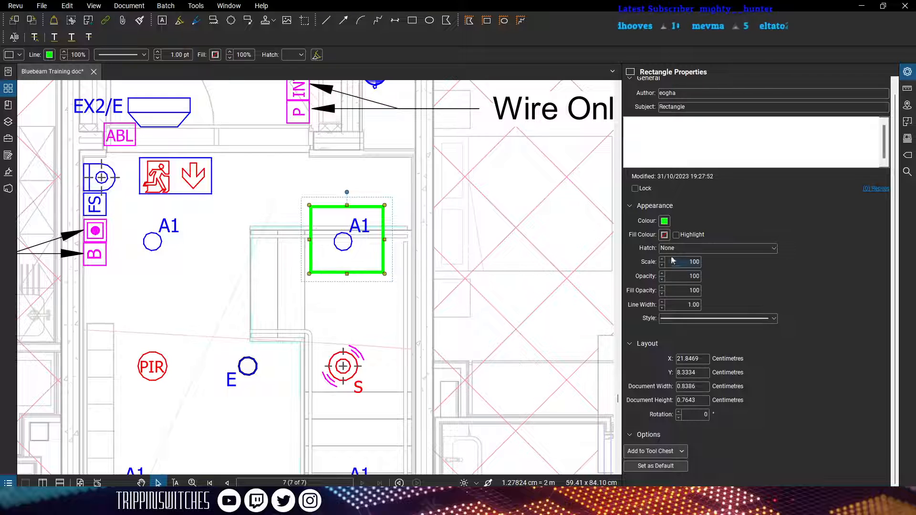
Turn on Highlight for the rectangle and set its fill colour to pink
{"action": "left_click", "coordinate": [676, 235]}
{"action": "left_click", "coordinate": [665, 235]}
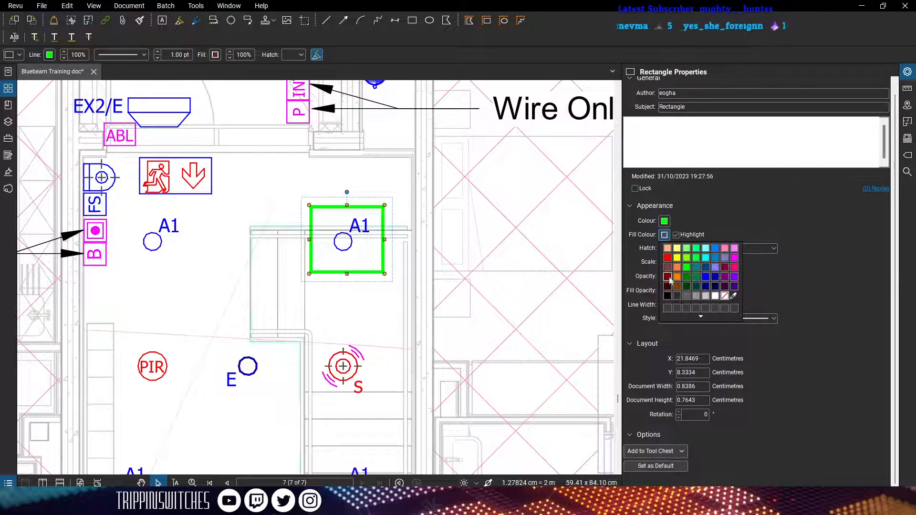
{"action": "left_click", "coordinate": [726, 248]}
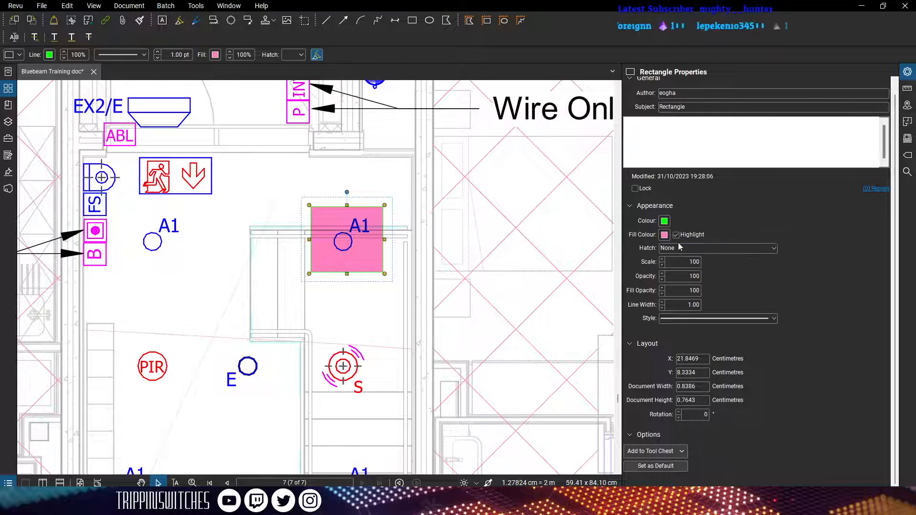
Try grey, periwinkle blue, orange and brown as the rectangle's fill colour
{"action": "left_click", "coordinate": [664, 234]}
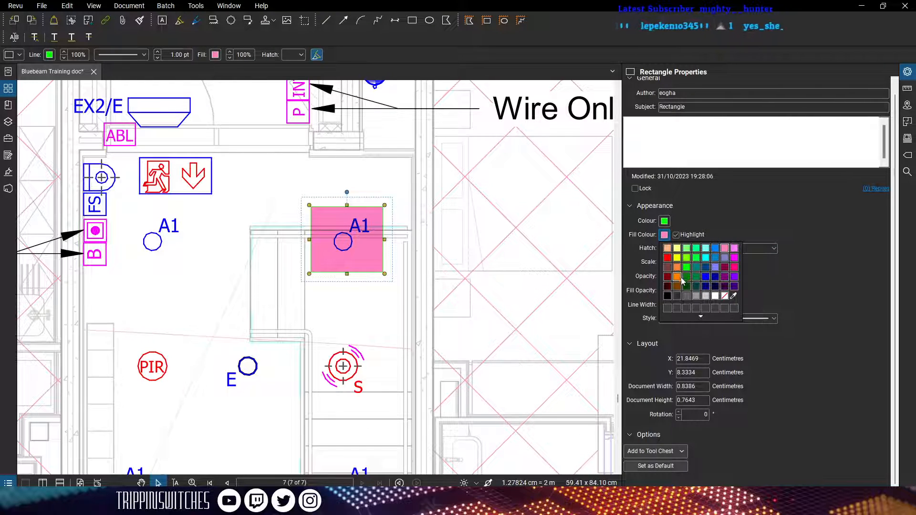
{"action": "left_click", "coordinate": [686, 296]}
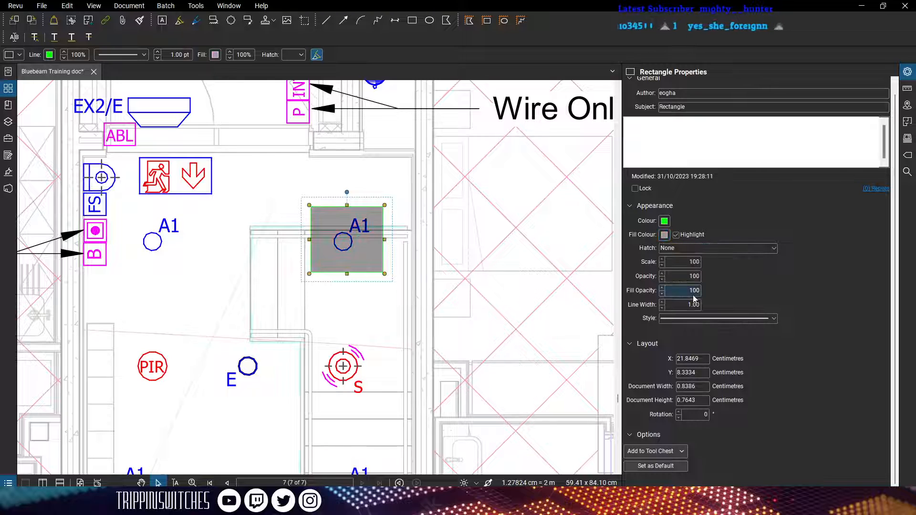
{"action": "left_click", "coordinate": [664, 234]}
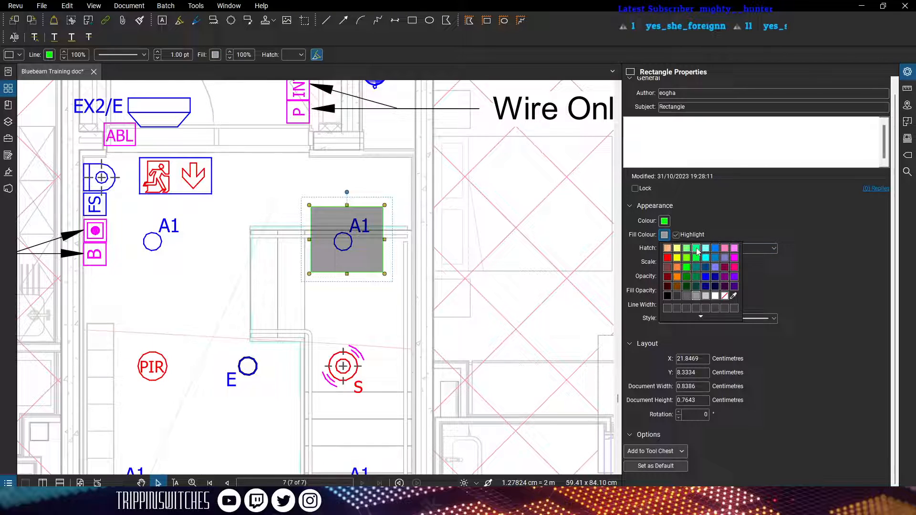
{"action": "left_click", "coordinate": [716, 269]}
{"action": "left_click", "coordinate": [665, 235]}
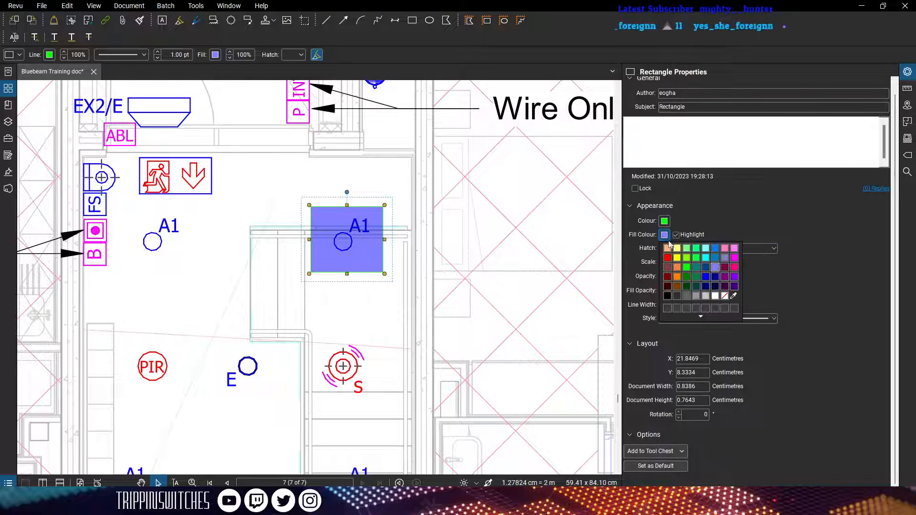
{"action": "left_click", "coordinate": [677, 277]}
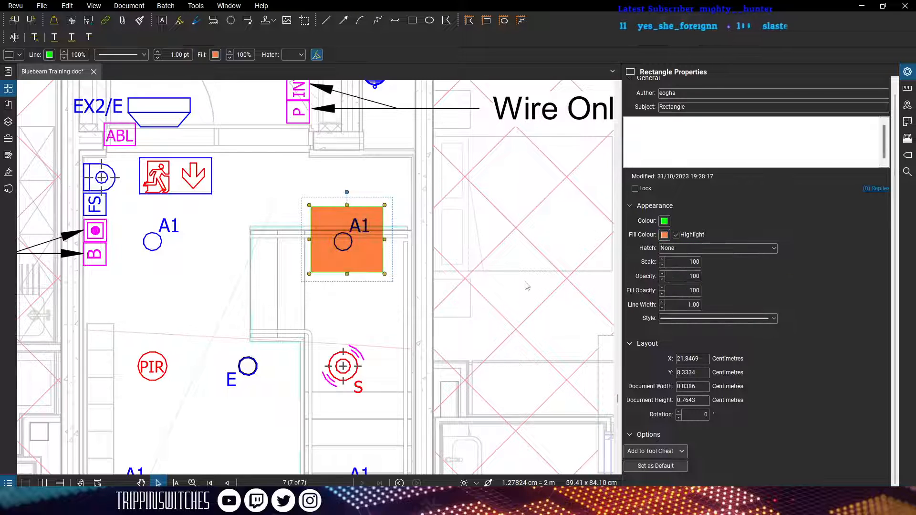
{"action": "left_click", "coordinate": [665, 235]}
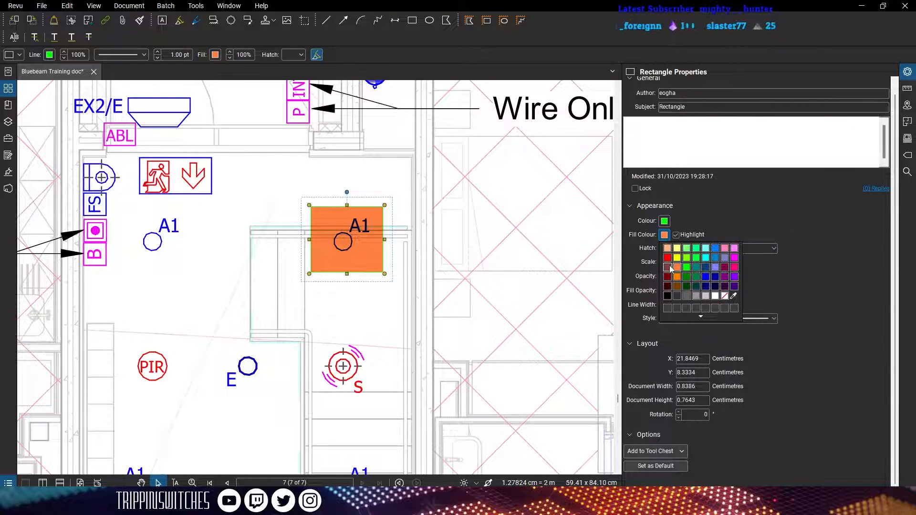
{"action": "left_click", "coordinate": [670, 268]}
Set the rectangle's fill colour to light orange and reselect the rectangle
{"action": "left_click", "coordinate": [664, 236]}
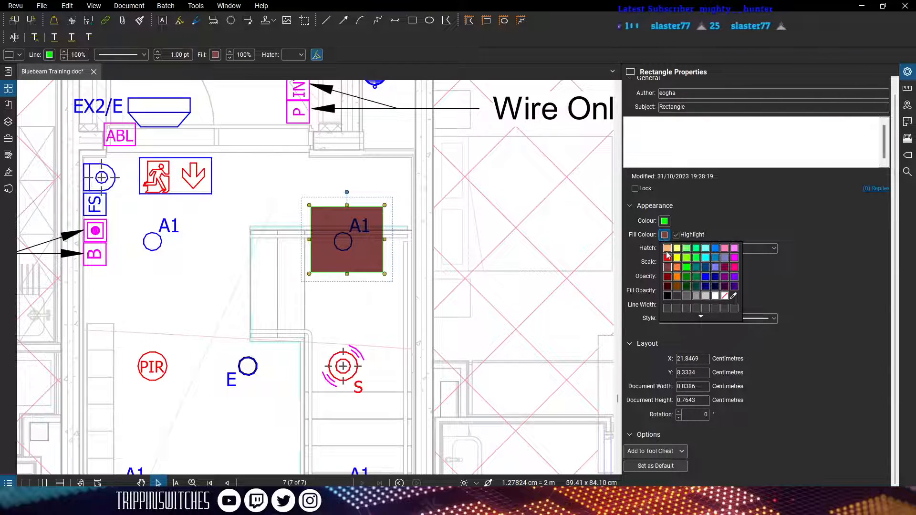
{"action": "left_click", "coordinate": [668, 249]}
{"action": "left_click", "coordinate": [392, 253]}
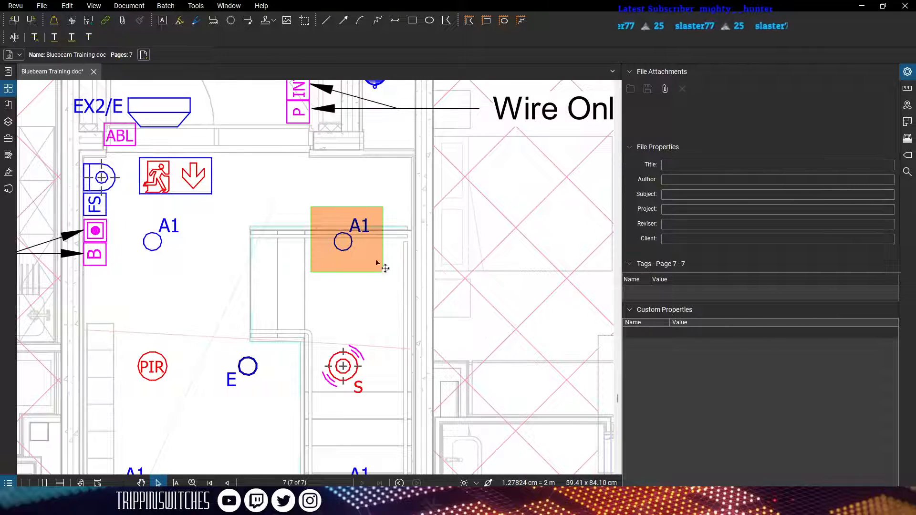
{"action": "left_click", "coordinate": [377, 263]}
{"action": "scroll", "coordinate": [362, 258], "scroll_direction": "down", "scroll_amount": 3}
{"action": "scroll", "coordinate": [372, 247], "scroll_direction": "up", "scroll_amount": 3}
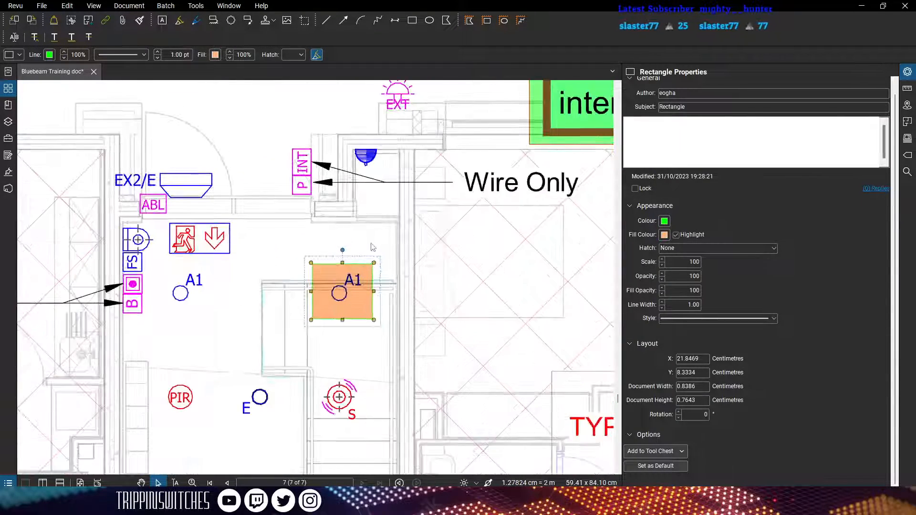
{"action": "scroll", "coordinate": [373, 247], "scroll_direction": "down", "scroll_amount": 2}
{"action": "left_click", "coordinate": [664, 234]}
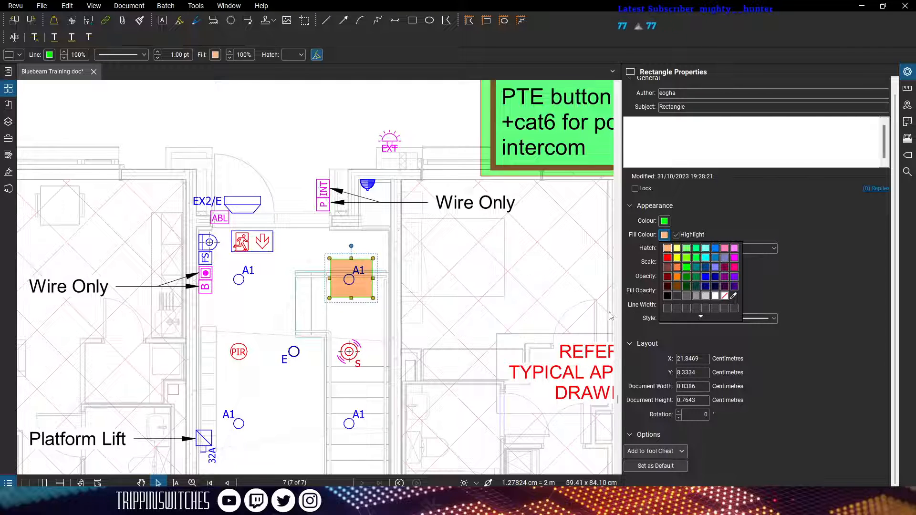
{"action": "left_click", "coordinate": [350, 314]}
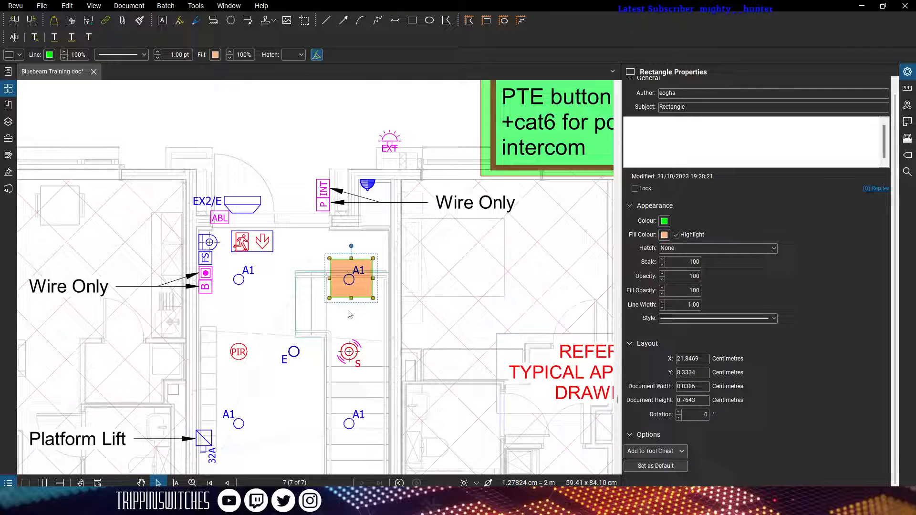
{"action": "left_click", "coordinate": [269, 315]}
{"action": "scroll", "coordinate": [323, 283], "scroll_direction": "up", "scroll_amount": 3}
{"action": "scroll", "coordinate": [376, 290], "scroll_direction": "down", "scroll_amount": 1}
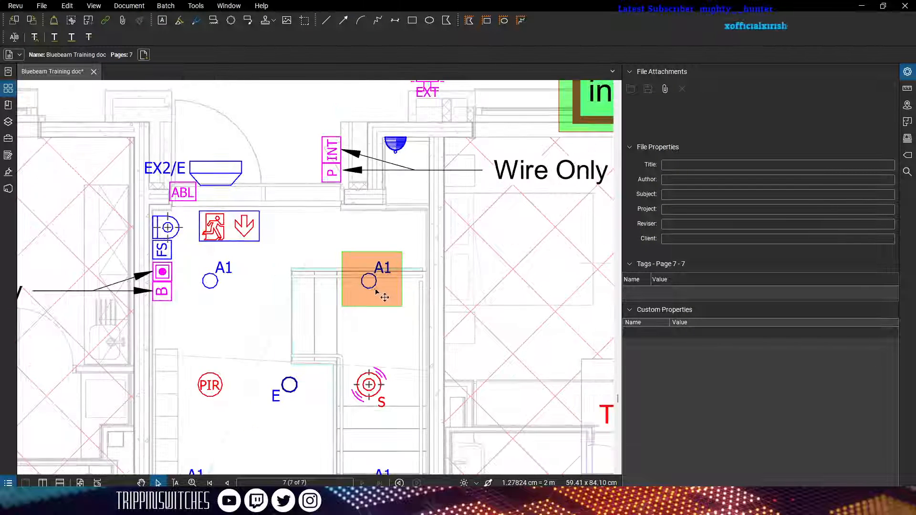
Clear the author of the highlighted rectangle and set its subject to "A1 Light"
{"action": "left_click", "coordinate": [377, 292]}
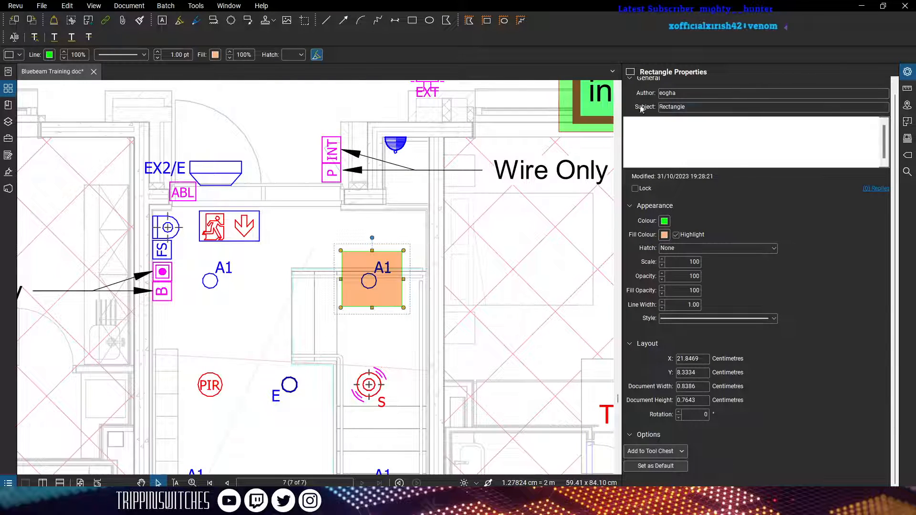
{"action": "double_click", "coordinate": [668, 93]}
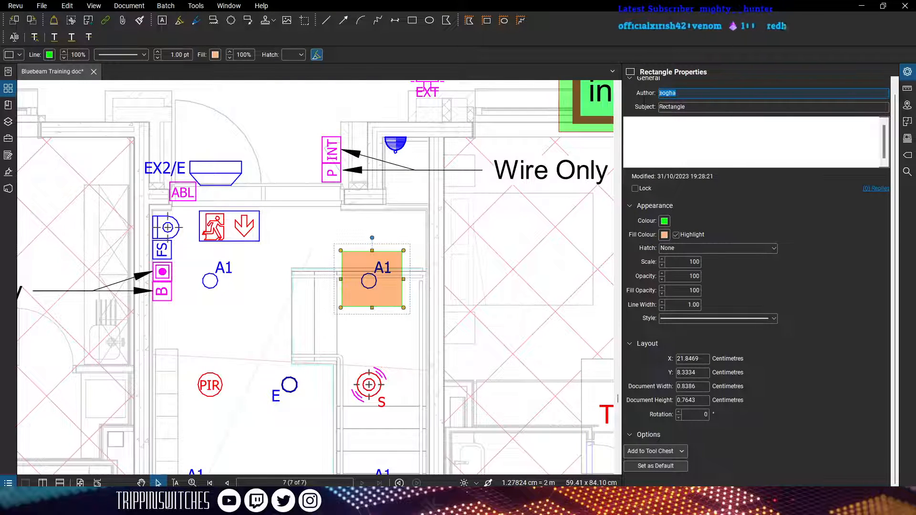
{"action": "key", "text": "Delete"}
{"action": "key", "text": "Tab"}
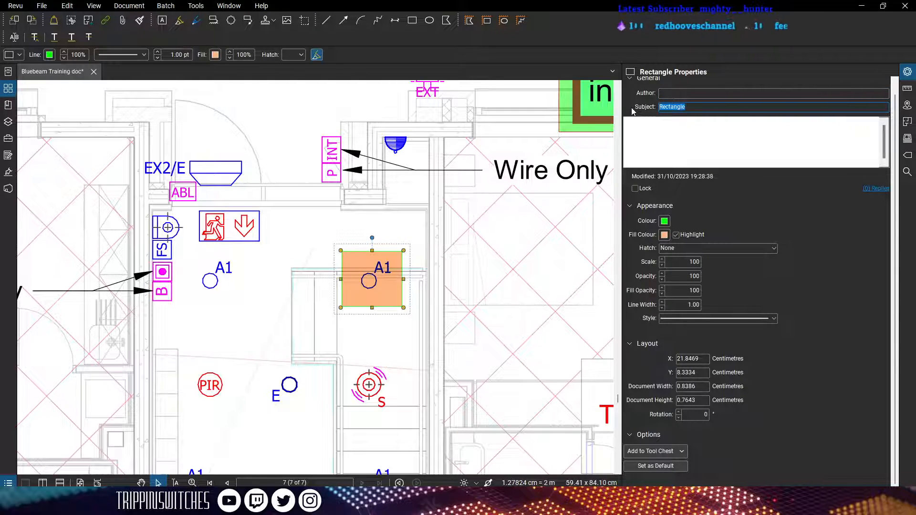
{"action": "type", "text": "A1"}
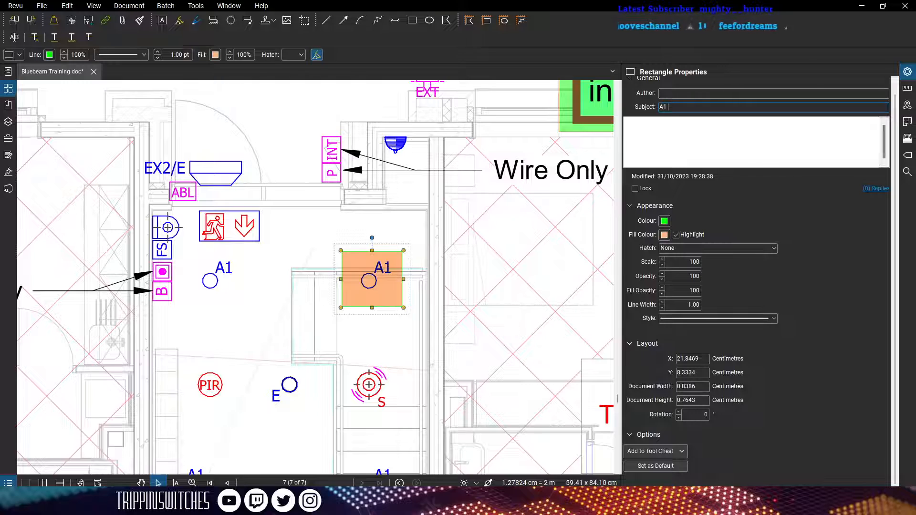
{"action": "type", "text": " Light"}
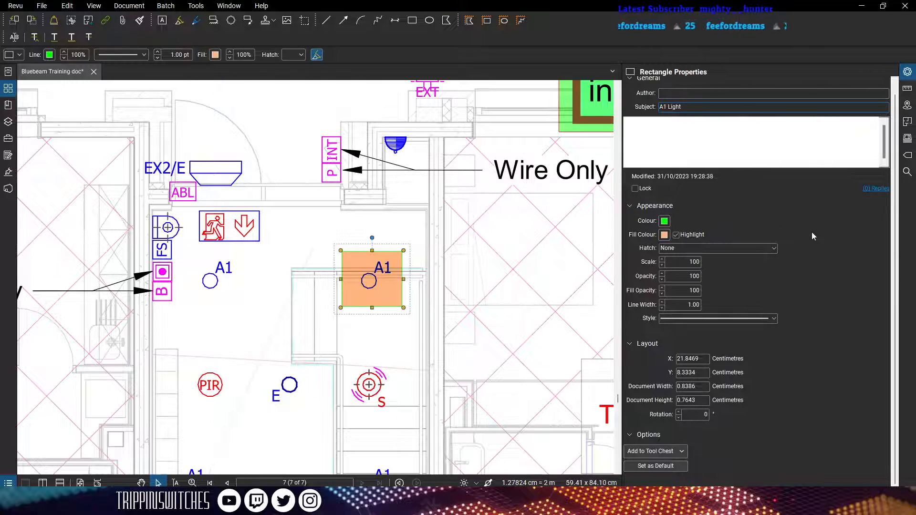
{"action": "left_click", "coordinate": [482, 321]}
Create a new legend from the A1 Light rectangle and place it in the blank area beyond the floor plan's right edge
{"action": "left_click", "coordinate": [379, 306]}
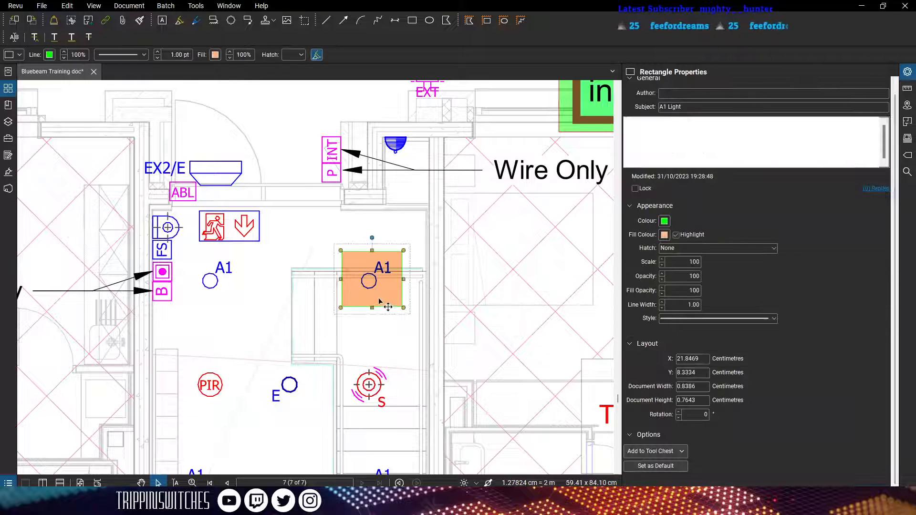
{"action": "right_click", "coordinate": [380, 303]}
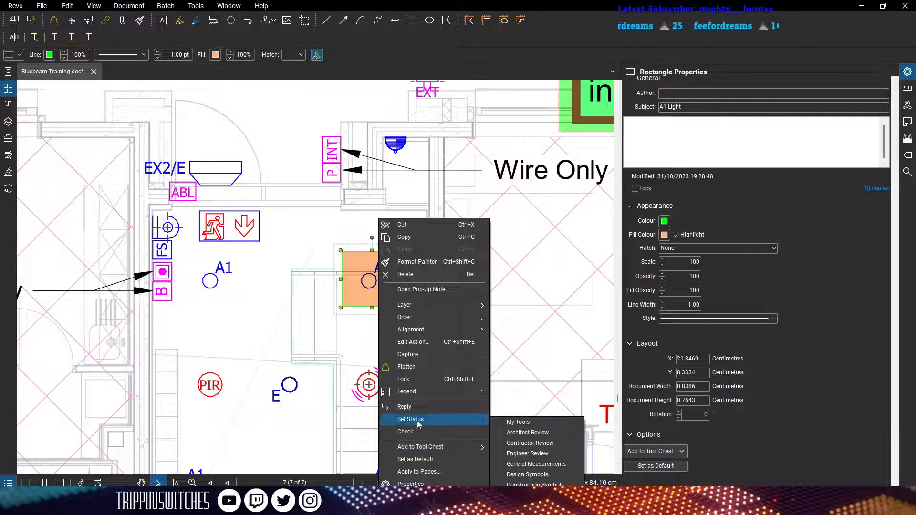
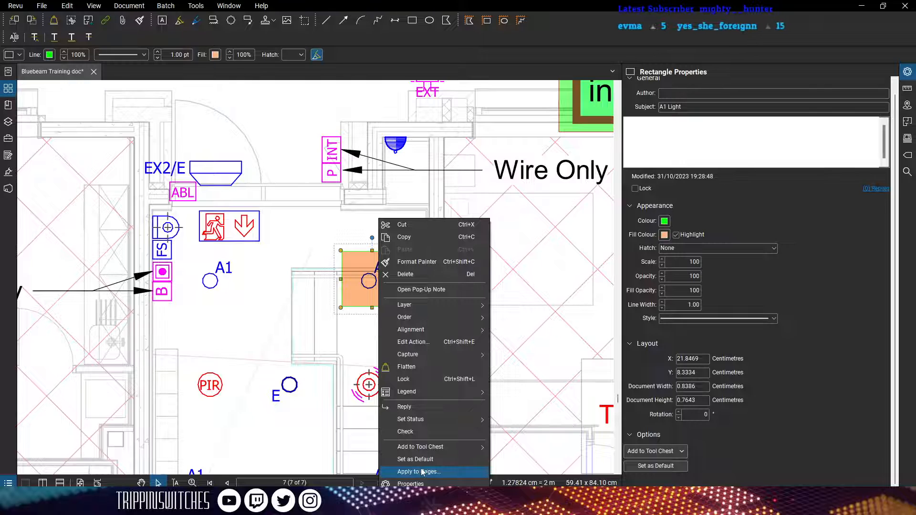
{"action": "mouse_move", "coordinate": [443, 391]}
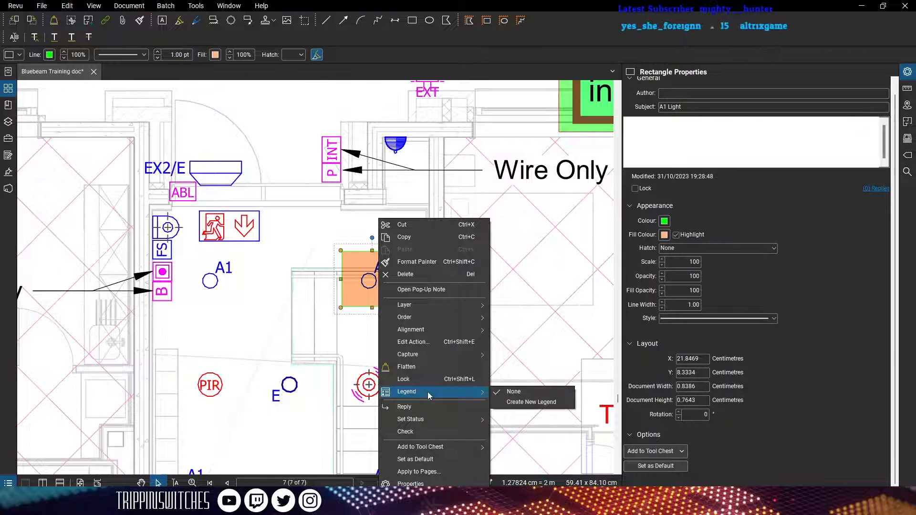
{"action": "left_click", "coordinate": [528, 405]}
{"action": "scroll", "coordinate": [413, 230], "scroll_direction": "down", "scroll_amount": 6}
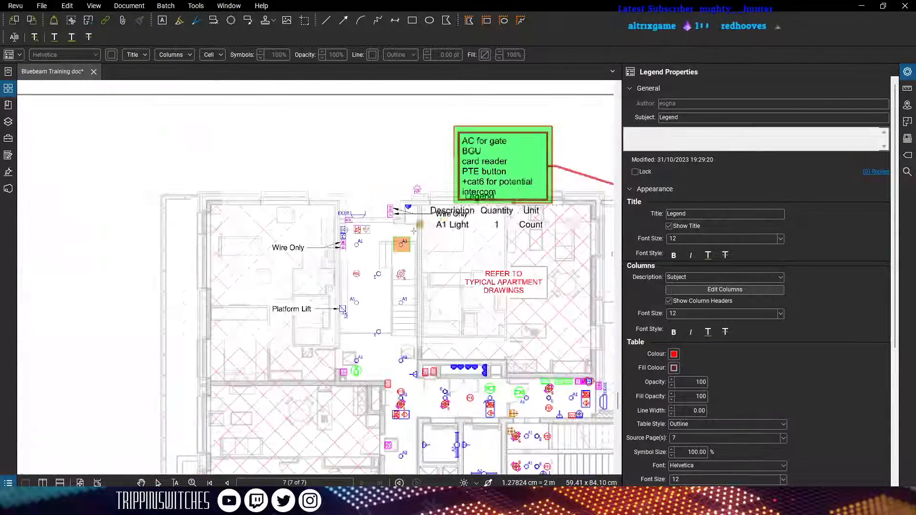
{"action": "left_click_drag", "start_coordinate": [531, 228], "coordinate": [254, 294]}
{"action": "left_click_drag", "start_coordinate": [413, 286], "coordinate": [189, 276]}
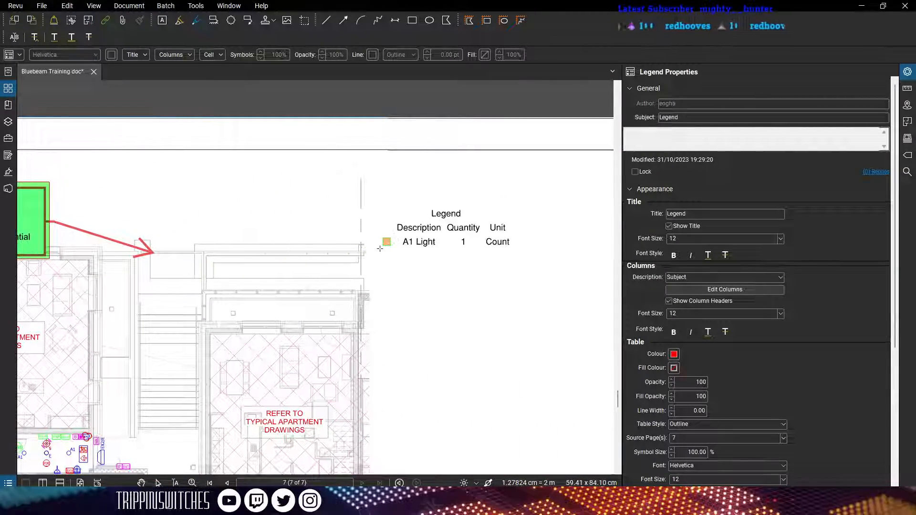
{"action": "left_click", "coordinate": [444, 229]}
{"action": "left_click", "coordinate": [482, 246]}
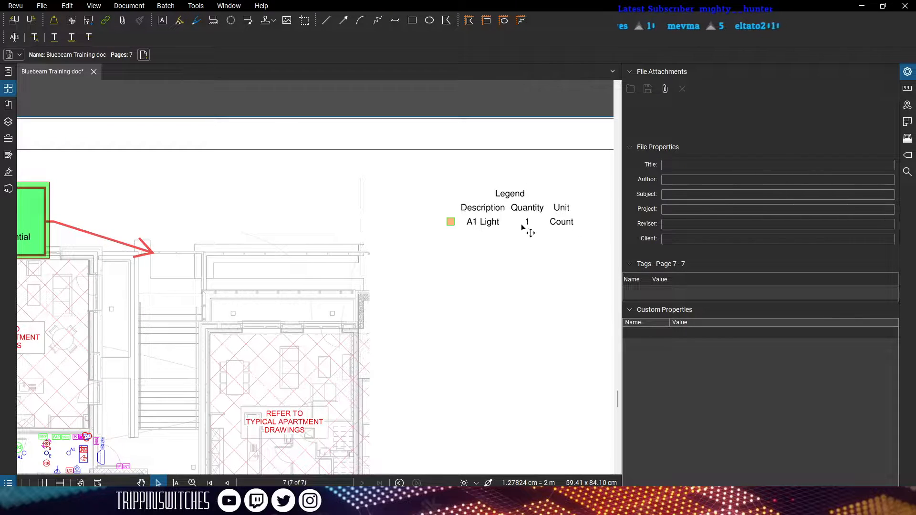
Format the legend's table with grid lines, a black line colour and a line width of 1.00
{"action": "left_click", "coordinate": [472, 224]}
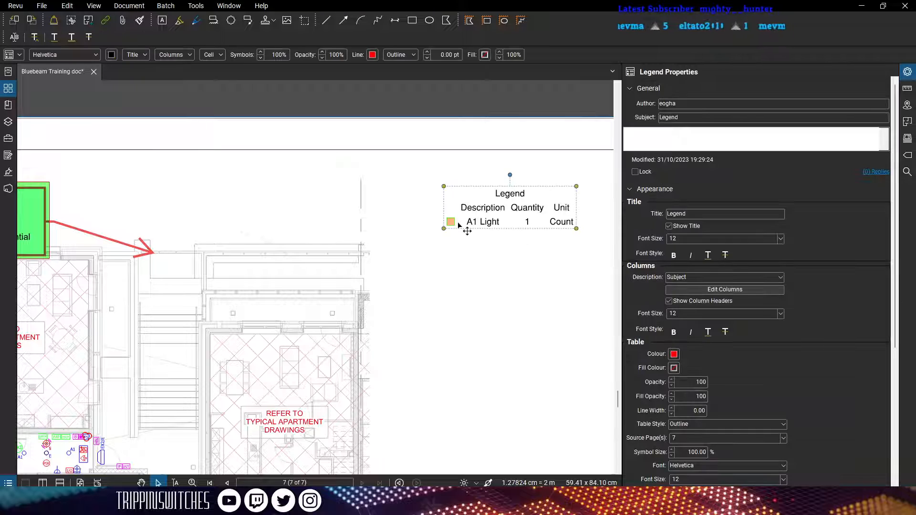
{"action": "left_click_drag", "start_coordinate": [895, 215], "coordinate": [895, 357]}
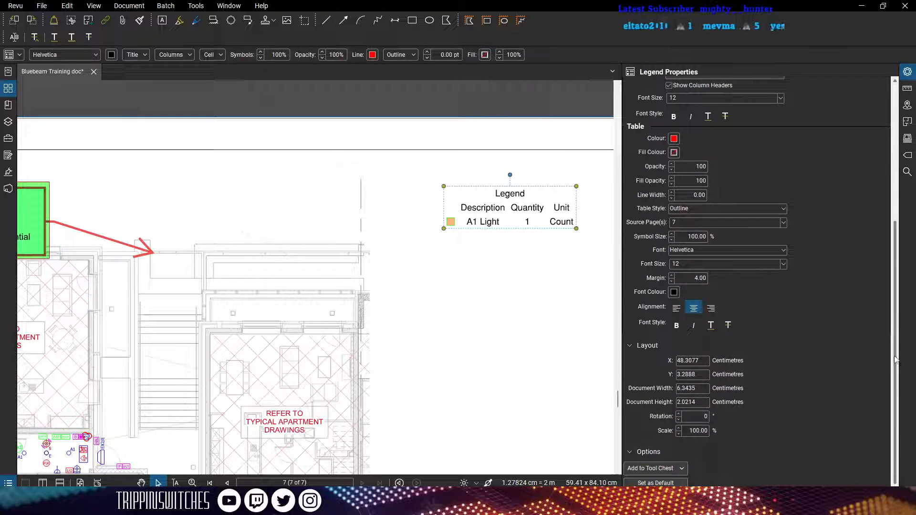
{"action": "left_click", "coordinate": [782, 210]}
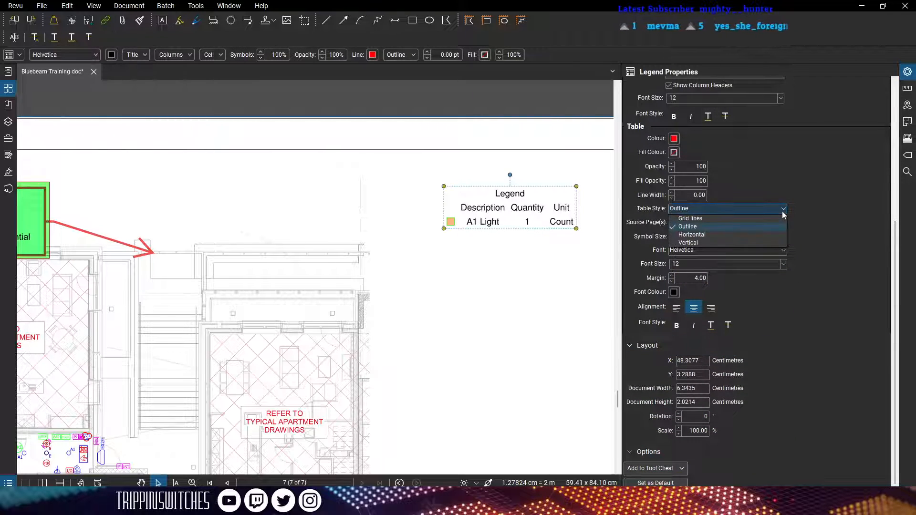
{"action": "left_click", "coordinate": [711, 219]}
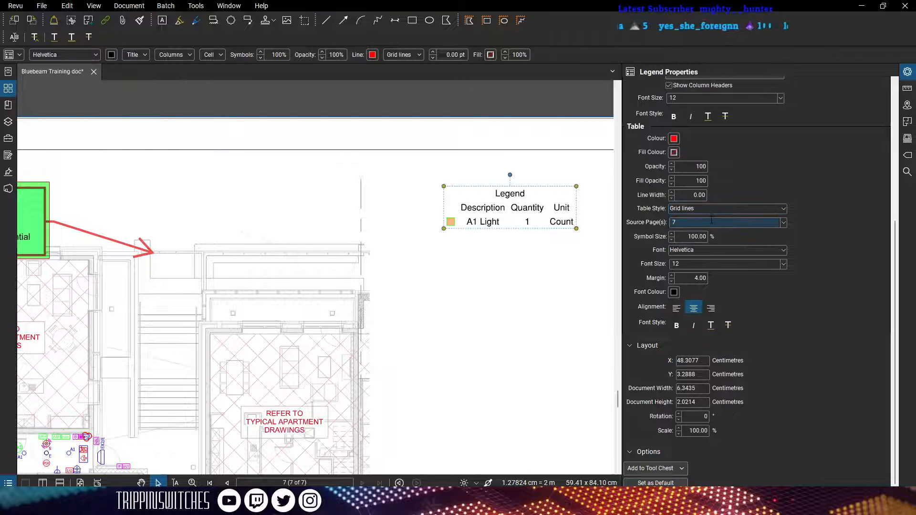
{"action": "left_click", "coordinate": [674, 140]}
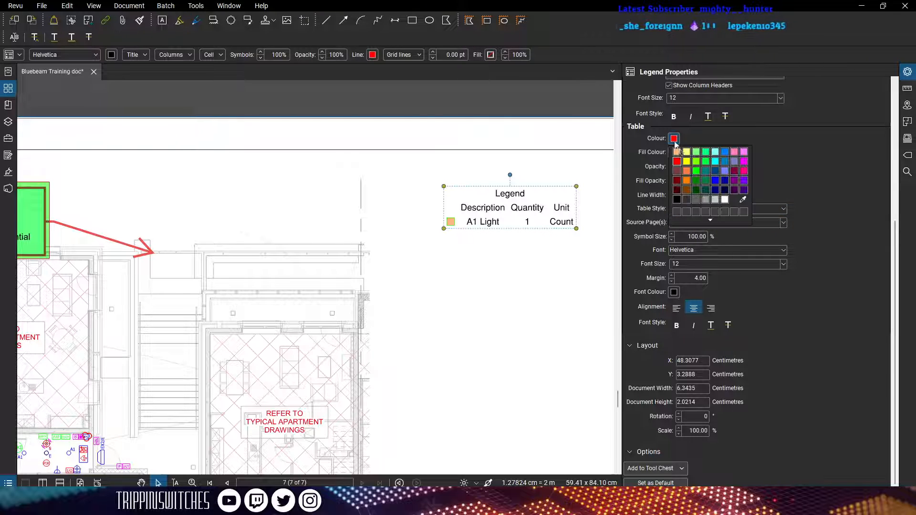
{"action": "left_click", "coordinate": [679, 197]}
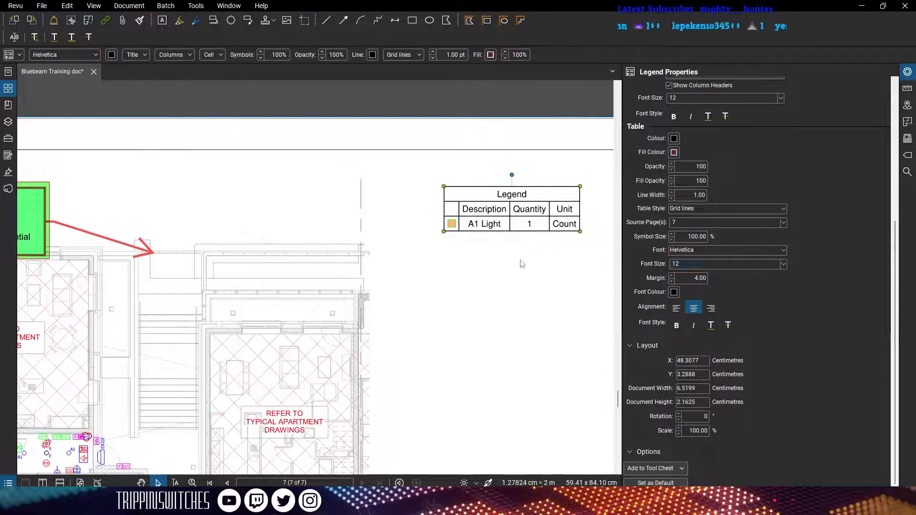
{"action": "left_click", "coordinate": [409, 287]}
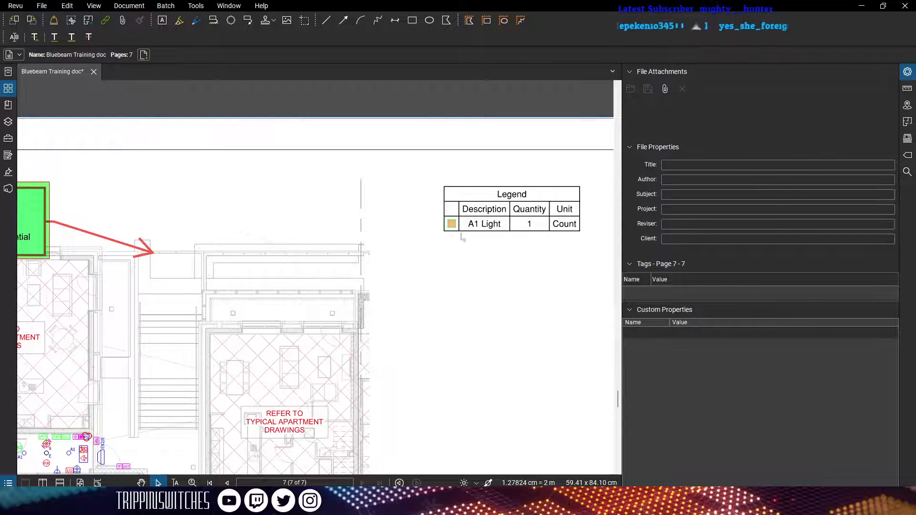
Copy the A1 Light rectangle and paste it over the three other A1 lights around the platform lift and stairs
{"action": "scroll", "coordinate": [390, 297], "scroll_direction": "down", "scroll_amount": 3}
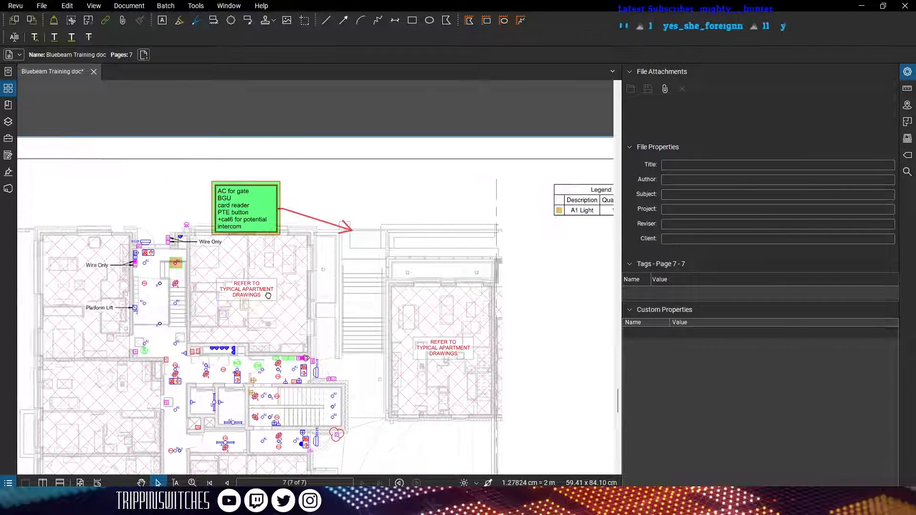
{"action": "scroll", "coordinate": [152, 290], "scroll_direction": "up", "scroll_amount": 4}
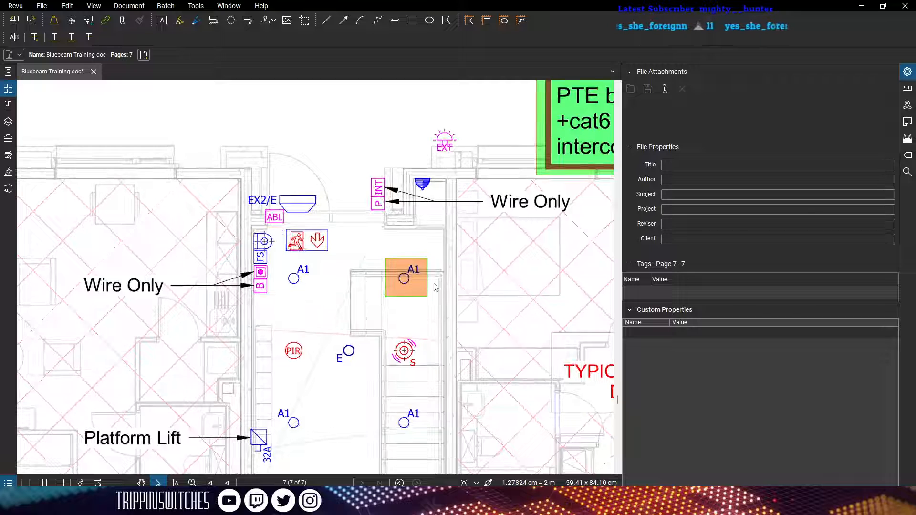
{"action": "left_click", "coordinate": [425, 286]}
{"action": "left_click", "coordinate": [276, 339]}
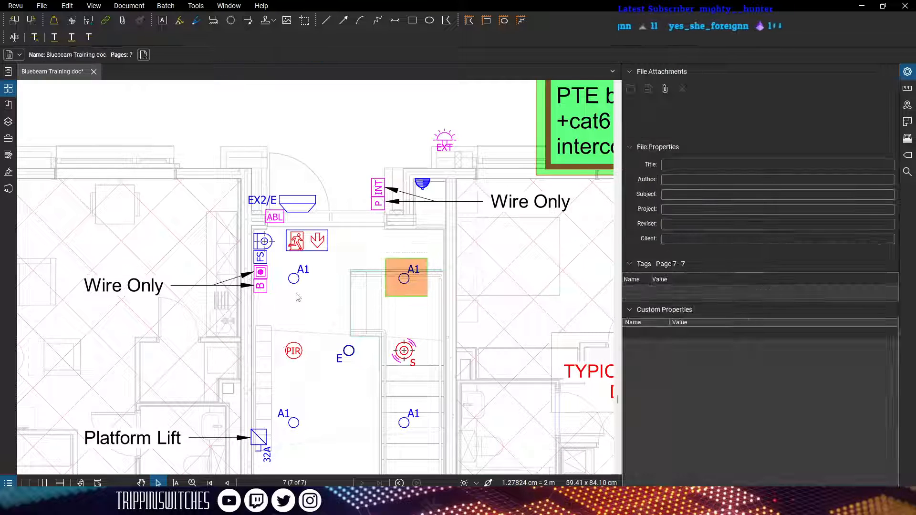
{"action": "key", "text": "ctrl+v"}
{"action": "left_click_drag", "start_coordinate": [321, 282], "coordinate": [306, 290]}
{"action": "left_click", "coordinate": [348, 413]}
{"action": "left_click_drag", "start_coordinate": [348, 416], "coordinate": [407, 341]}
{"action": "key", "text": "ctrl+v"}
{"action": "left_click", "coordinate": [343, 351]}
{"action": "key", "text": "ctrl+v"}
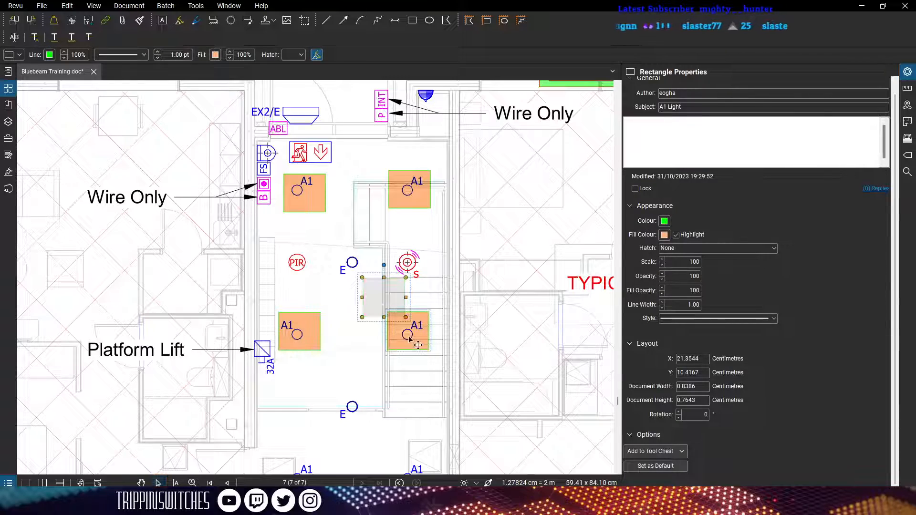
{"action": "left_click", "coordinate": [406, 356]}
Paste two more A1 Light rectangles over the pair of A1 lights in the lobby below the platform lift
{"action": "scroll", "coordinate": [403, 375], "scroll_direction": "down", "scroll_amount": 3}
{"action": "left_click_drag", "start_coordinate": [422, 379], "coordinate": [418, 382]}
{"action": "key", "text": "Escape"}
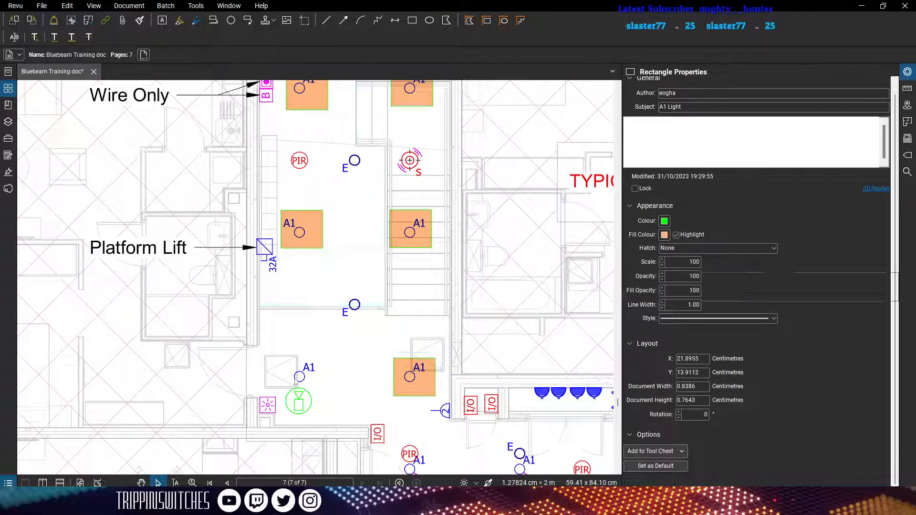
{"action": "scroll", "coordinate": [369, 346], "scroll_direction": "down", "scroll_amount": 3}
{"action": "scroll", "coordinate": [329, 359], "scroll_direction": "up", "scroll_amount": 6}
{"action": "key", "text": "ctrl+v"}
{"action": "left_click_drag", "start_coordinate": [343, 326], "coordinate": [321, 364]}
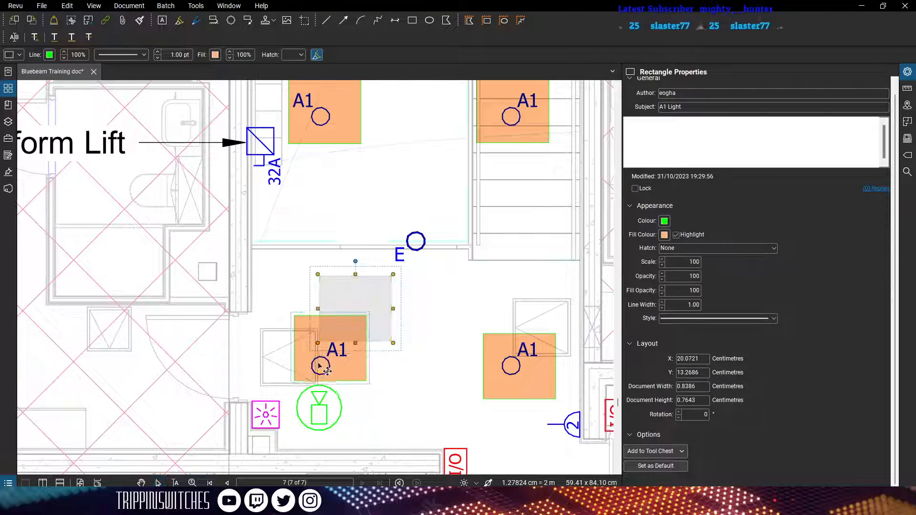
{"action": "key", "text": "Escape"}
Paste A1 Light rectangles over the two corridor A1 lights above the sounders and resize them to fit the individual lights
{"action": "scroll", "coordinate": [452, 316], "scroll_direction": "down", "scroll_amount": 5}
{"action": "scroll", "coordinate": [452, 316], "scroll_direction": "up", "scroll_amount": 8}
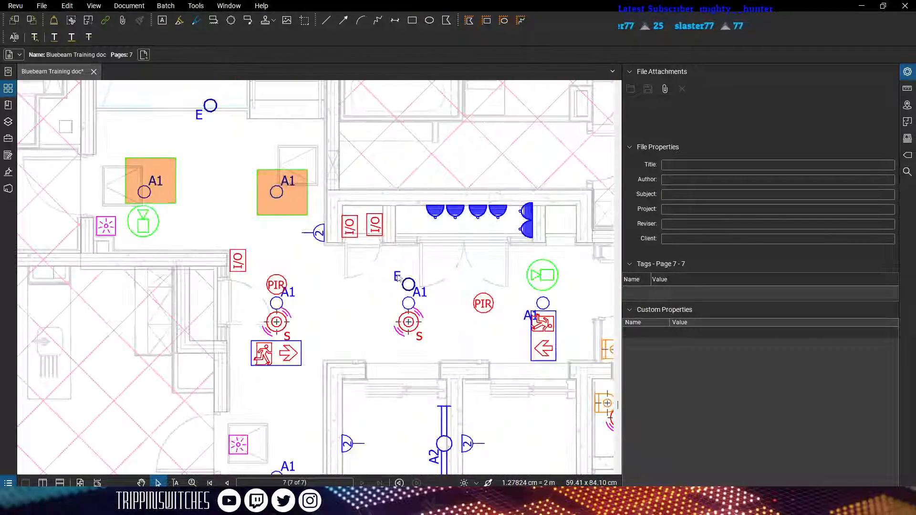
{"action": "key", "text": "ctrl+v"}
{"action": "left_click_drag", "start_coordinate": [423, 257], "coordinate": [225, 262]}
{"action": "left_click_drag", "start_coordinate": [494, 241], "coordinate": [443, 259]}
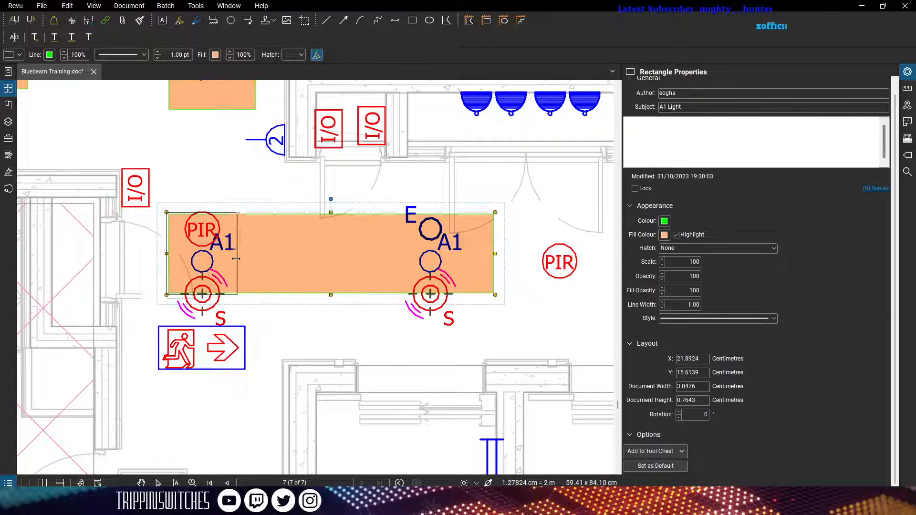
{"action": "left_click_drag", "start_coordinate": [236, 259], "coordinate": [240, 259]}
{"action": "left_click", "coordinate": [338, 253]}
{"action": "key", "text": "ctrl+v"}
{"action": "left_click_drag", "start_coordinate": [431, 218], "coordinate": [431, 240]}
{"action": "scroll", "coordinate": [356, 273], "scroll_direction": "down", "scroll_amount": 3}
{"action": "left_click", "coordinate": [454, 303]}
{"action": "left_click_drag", "start_coordinate": [477, 309], "coordinate": [341, 288]}
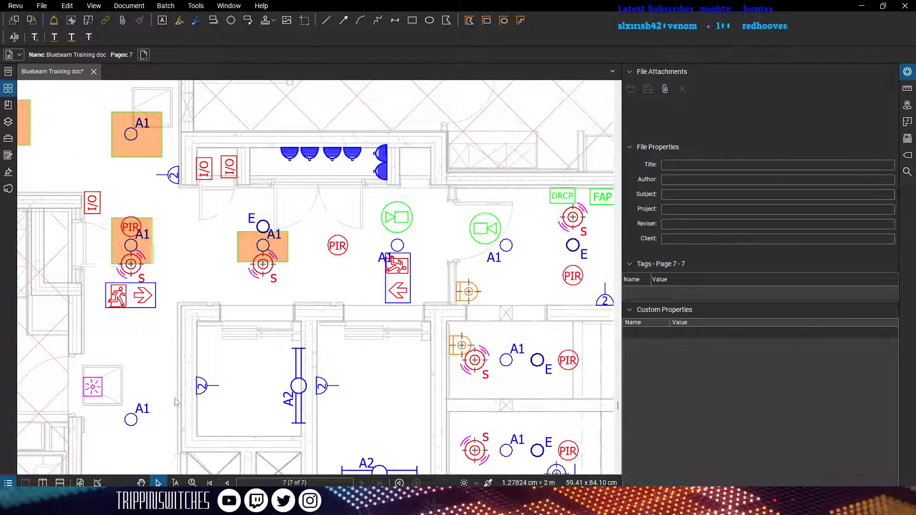
Paste an A1 Light rectangle over the A1 light further down the corridor, beside the lift shafts
{"action": "left_click_drag", "start_coordinate": [138, 435], "coordinate": [337, 238]}
{"action": "scroll", "coordinate": [337, 238], "scroll_direction": "up", "scroll_amount": 2}
{"action": "key", "text": "ctrl+v"}
{"action": "left_click_drag", "start_coordinate": [364, 200], "coordinate": [345, 235]}
{"action": "left_click", "coordinate": [328, 334]}
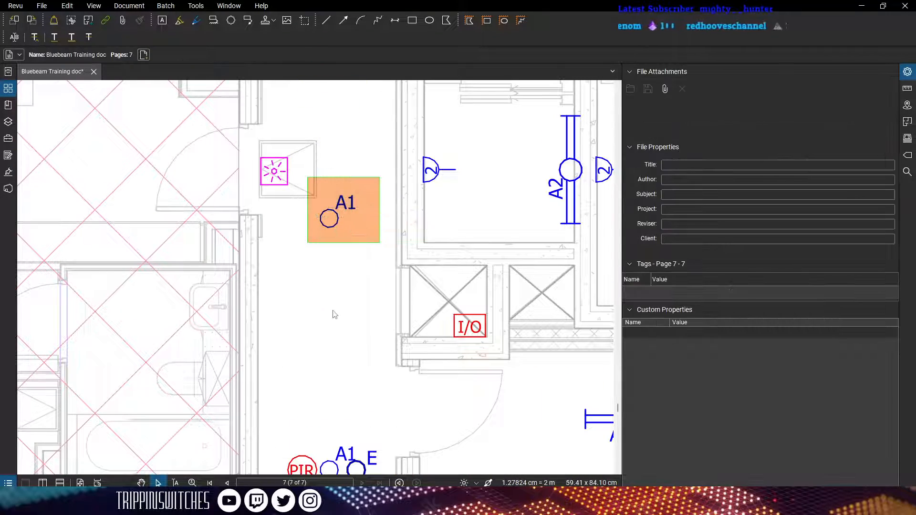
Check the legend's A1 Light quantity and look over the floor plan for lights not yet highlighted
{"action": "scroll", "coordinate": [335, 315], "scroll_direction": "down", "scroll_amount": 10}
{"action": "left_click_drag", "start_coordinate": [591, 162], "coordinate": [376, 241]}
{"action": "scroll", "coordinate": [375, 241], "scroll_direction": "up", "scroll_amount": 5}
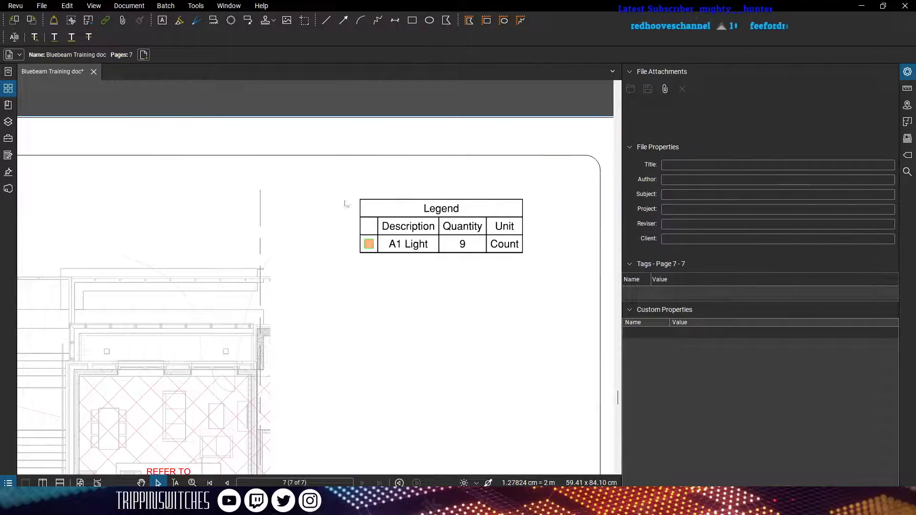
{"action": "scroll", "coordinate": [326, 390], "scroll_direction": "down", "scroll_amount": 2}
{"action": "left_click_drag", "start_coordinate": [326, 390], "coordinate": [539, 117]}
{"action": "left_click_drag", "start_coordinate": [307, 331], "coordinate": [524, 275]}
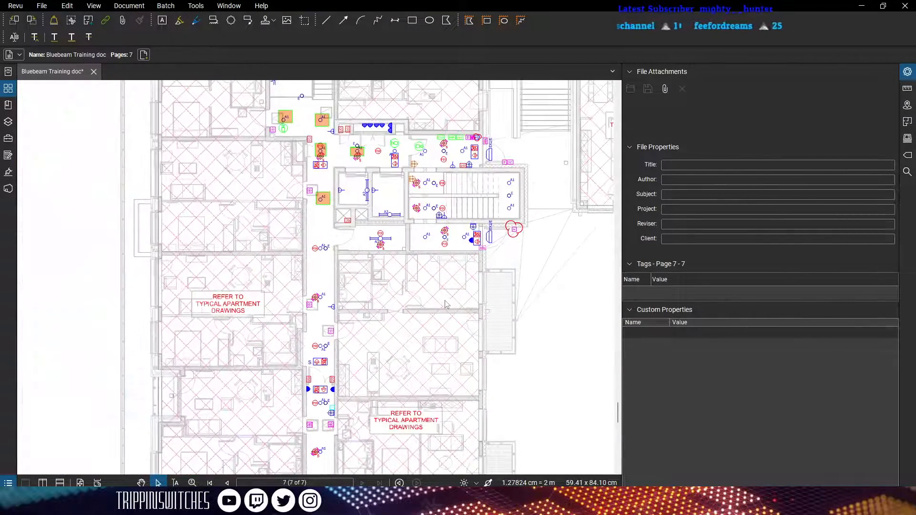
{"action": "scroll", "coordinate": [368, 177], "scroll_direction": "up", "scroll_amount": 1}
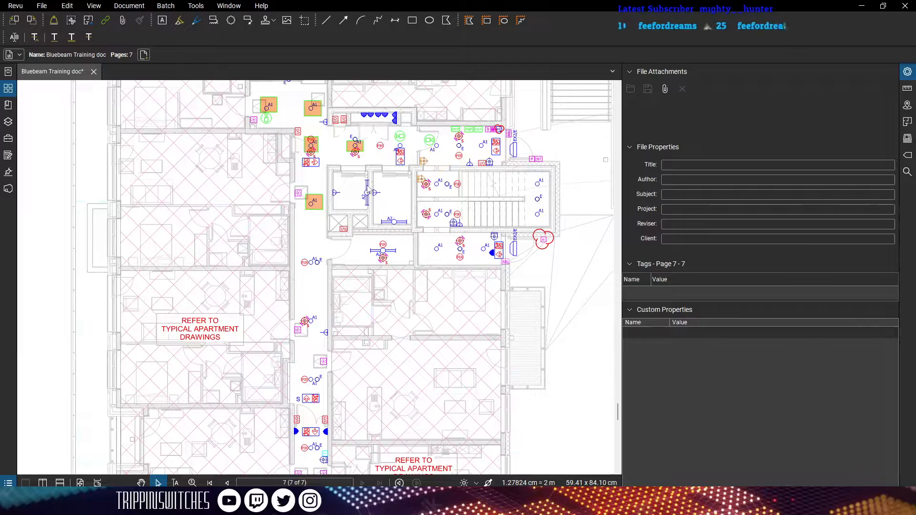
{"action": "scroll", "coordinate": [369, 186], "scroll_direction": "up", "scroll_amount": 5}
{"action": "scroll", "coordinate": [270, 254], "scroll_direction": "down", "scroll_amount": 2}
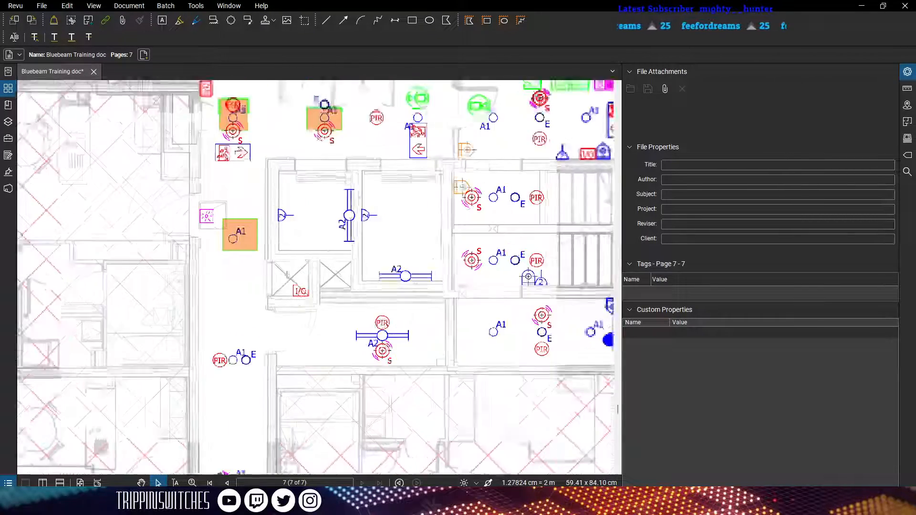
Paste A1 Light rectangles over the two A1 lights on either side of the corridor door near the stairs
{"action": "left_click_drag", "start_coordinate": [409, 203], "coordinate": [338, 301]}
{"action": "scroll", "coordinate": [351, 230], "scroll_direction": "up", "scroll_amount": 5}
{"action": "key", "text": "ctrl+v"}
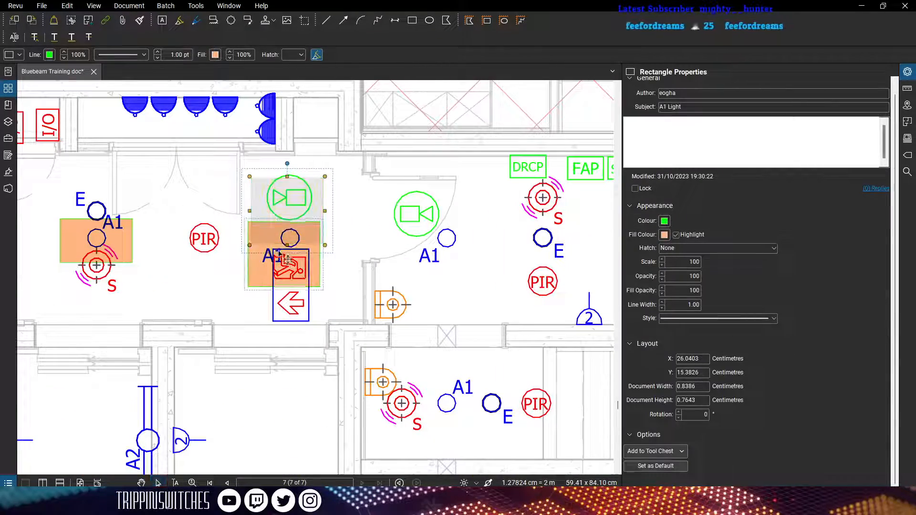
{"action": "left_click_drag", "start_coordinate": [278, 254], "coordinate": [278, 252]}
{"action": "left_click", "coordinate": [403, 280]}
{"action": "key", "text": "ctrl+v"}
{"action": "left_click_drag", "start_coordinate": [428, 262], "coordinate": [429, 261]}
{"action": "left_click", "coordinate": [506, 303]}
Paste an A1 Light rectangle over the A1 light beside the exit sign at the corridor's end door
{"action": "left_click_drag", "start_coordinate": [505, 303], "coordinate": [310, 274]}
{"action": "scroll", "coordinate": [310, 274], "scroll_direction": "down", "scroll_amount": 1}
{"action": "key", "text": "ctrl+v"}
{"action": "left_click_drag", "start_coordinate": [446, 196], "coordinate": [420, 224]}
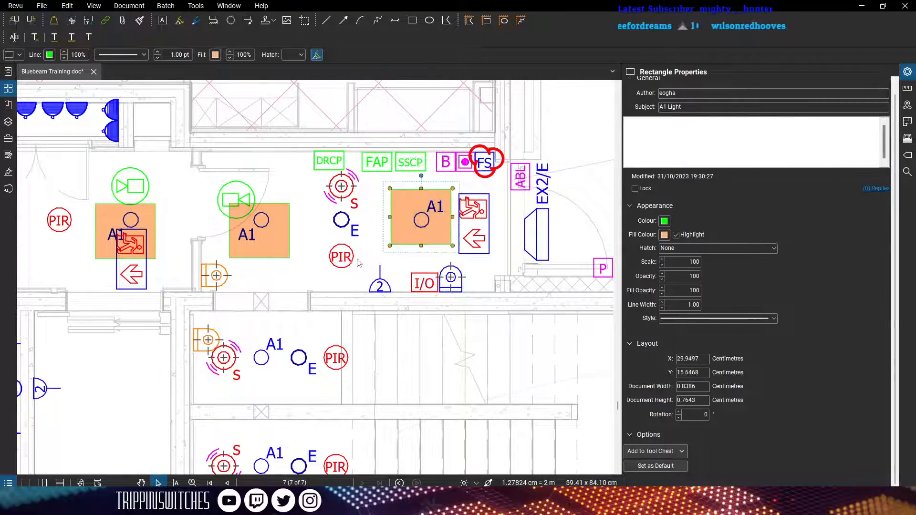
{"action": "left_click", "coordinate": [358, 263]}
Paste a copy of the A1 Light rectangle over the E light between the PIR and the sounder near the stairs
{"action": "scroll", "coordinate": [363, 260], "scroll_direction": "down", "scroll_amount": 5}
{"action": "left_click_drag", "start_coordinate": [553, 168], "coordinate": [222, 301]}
{"action": "scroll", "coordinate": [222, 301], "scroll_direction": "down", "scroll_amount": 4}
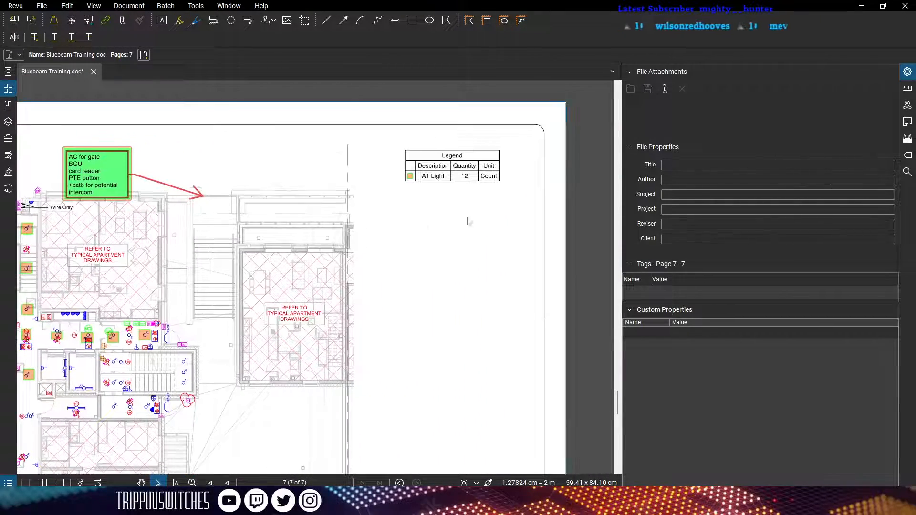
{"action": "mouse_move", "coordinate": [78, 329]}
{"action": "left_mouse_down"}
{"action": "mouse_move", "coordinate": [347, 166]}
{"action": "mouse_move", "coordinate": [356, 233]}
{"action": "left_mouse_up"}
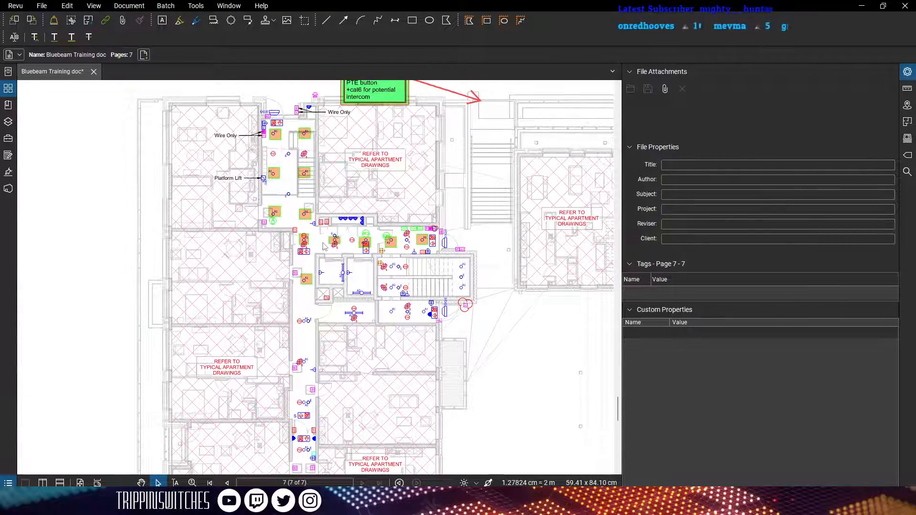
{"action": "scroll", "coordinate": [303, 196], "scroll_direction": "up", "scroll_amount": 4}
{"action": "left_click_drag", "start_coordinate": [256, 172], "coordinate": [288, 262]}
{"action": "scroll", "coordinate": [323, 213], "scroll_direction": "up", "scroll_amount": 5}
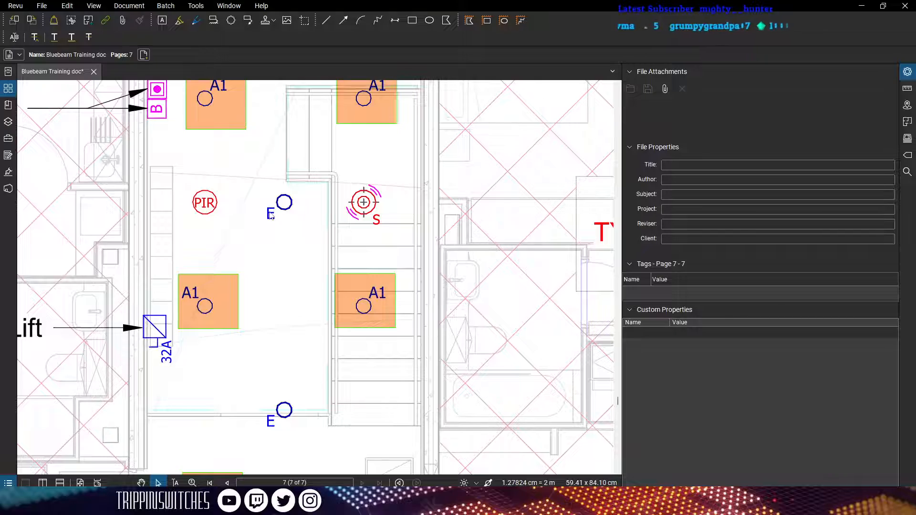
{"action": "key", "text": "ctrl+v"}
{"action": "left_click_drag", "start_coordinate": [296, 190], "coordinate": [297, 209]}
{"action": "left_click", "coordinate": [337, 260]}
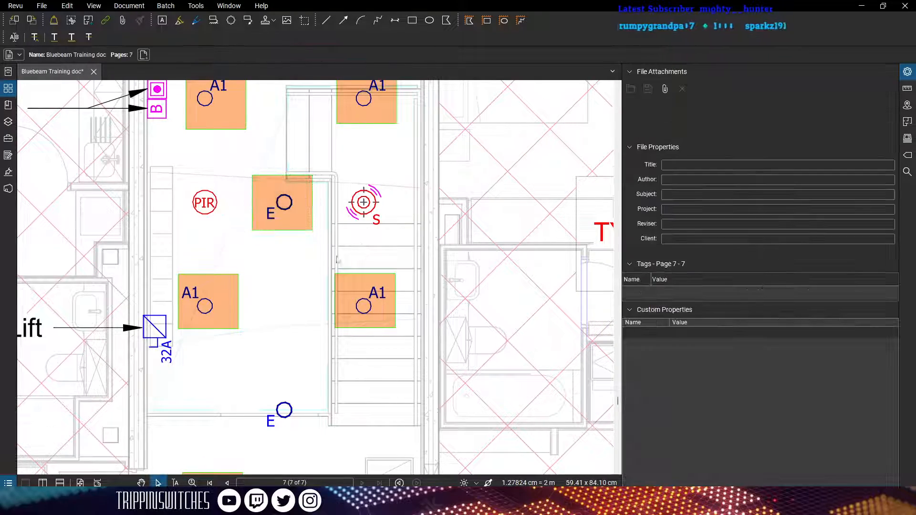
Set the fill colour of the rectangle over the E light to light magenta
{"action": "scroll", "coordinate": [336, 260], "scroll_direction": "down", "scroll_amount": 5}
{"action": "scroll", "coordinate": [438, 248], "scroll_direction": "up", "scroll_amount": 3}
{"action": "left_click_drag", "start_coordinate": [239, 280], "coordinate": [492, 181]}
{"action": "scroll", "coordinate": [298, 198], "scroll_direction": "up", "scroll_amount": 8}
{"action": "left_click", "coordinate": [337, 199]}
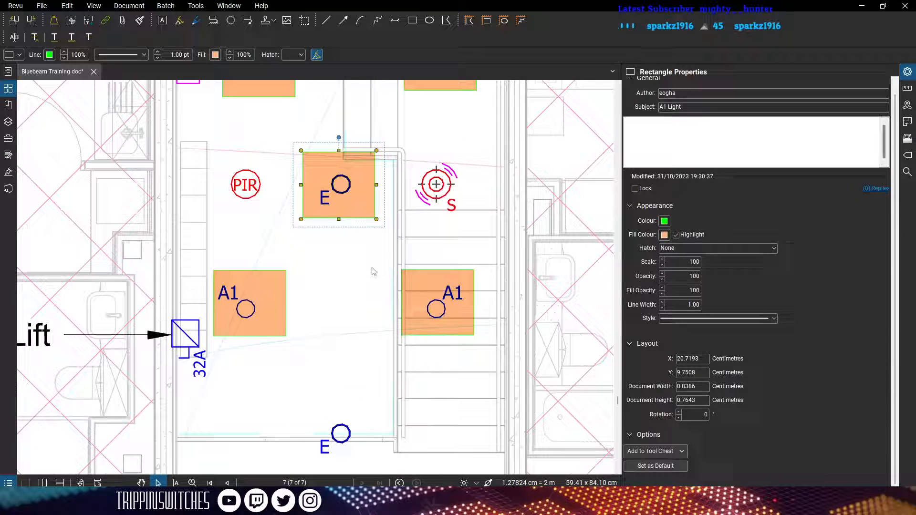
{"action": "left_click", "coordinate": [664, 235]}
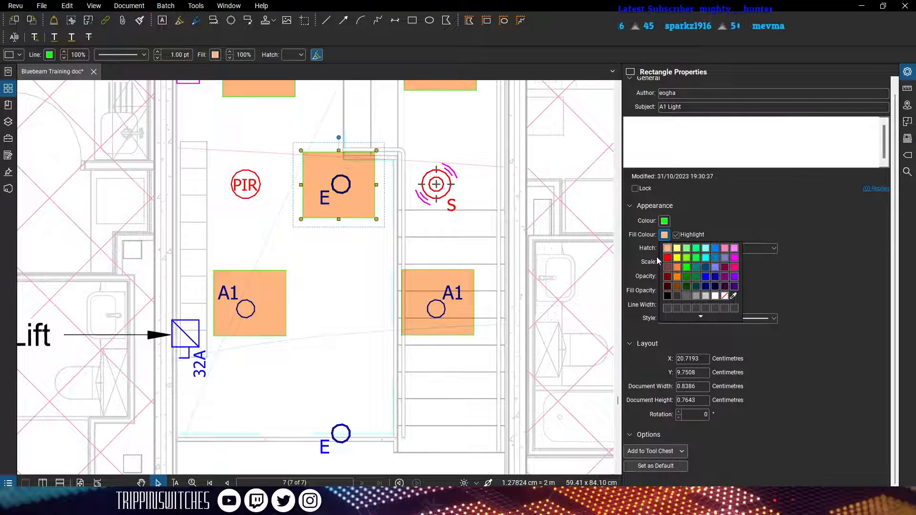
{"action": "left_click", "coordinate": [735, 249]}
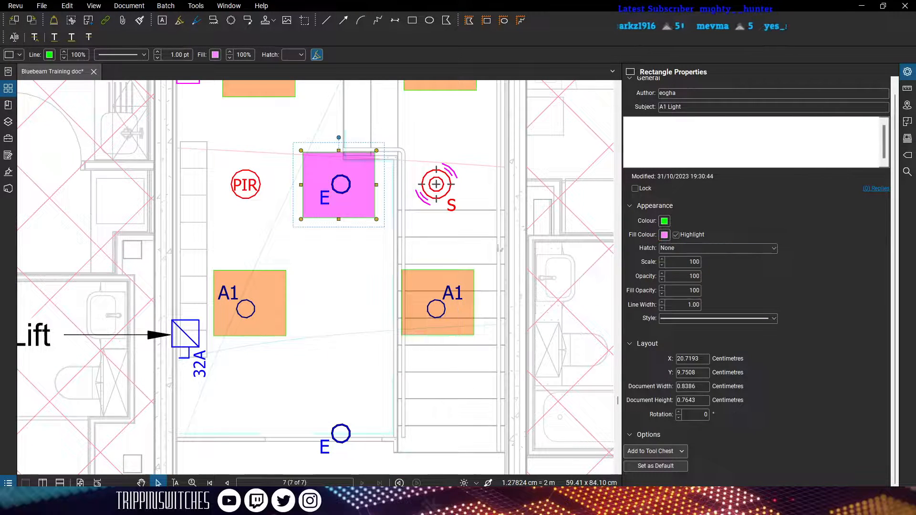
{"action": "left_click", "coordinate": [478, 248]}
Set the magenta rectangle's subject to "E Light"
{"action": "left_click_drag", "start_coordinate": [337, 236], "coordinate": [318, 336]}
{"action": "left_click", "coordinate": [332, 301]}
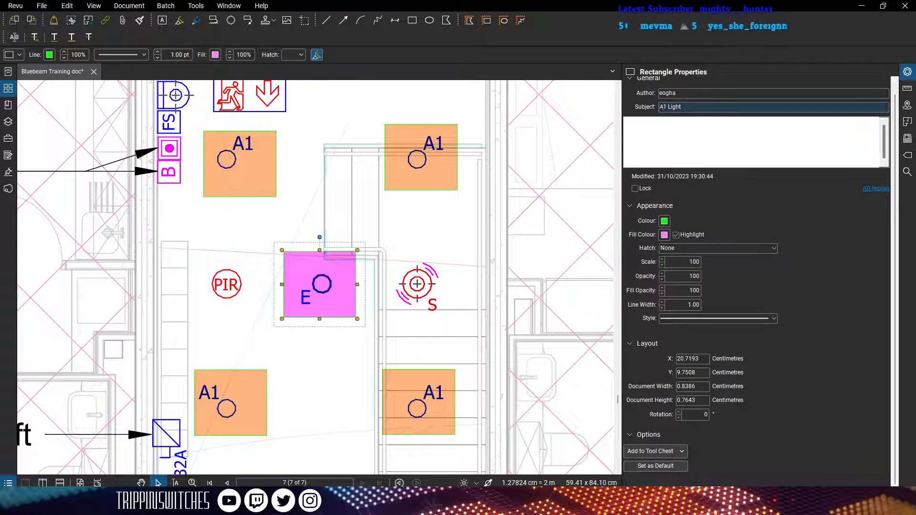
{"action": "left_click_drag", "start_coordinate": [667, 108], "coordinate": [661, 108]}
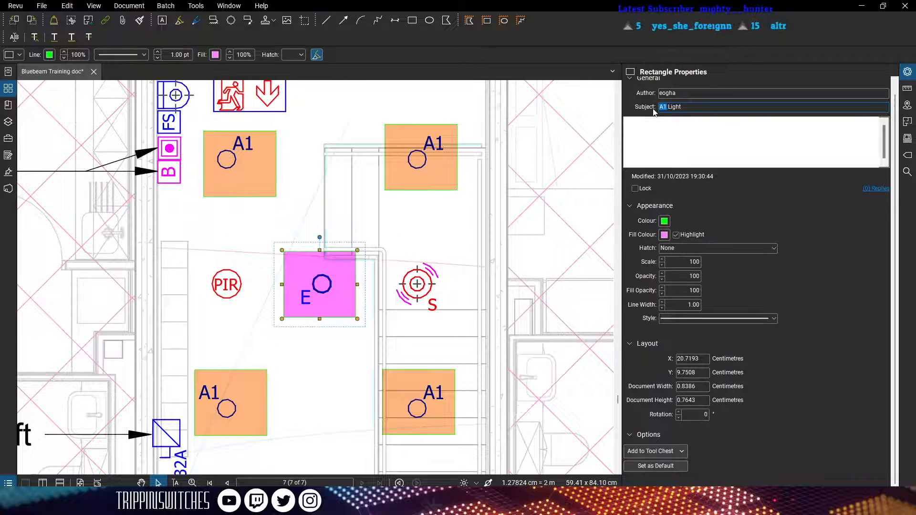
{"action": "left_click", "coordinate": [603, 212]}
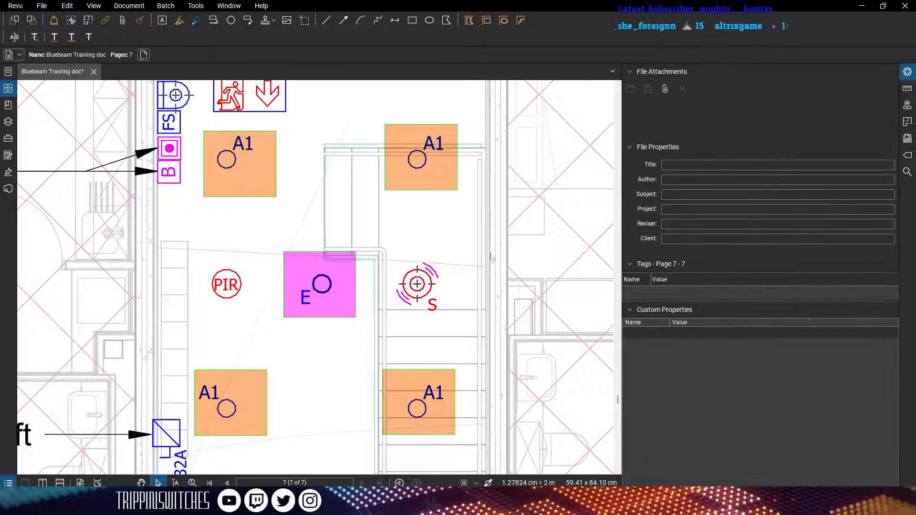
Copy the E Light rectangle and paste it over the E light below the platform lift, near the foot of the stairs
{"action": "right_click", "coordinate": [302, 286]}
{"action": "left_click", "coordinate": [360, 242]}
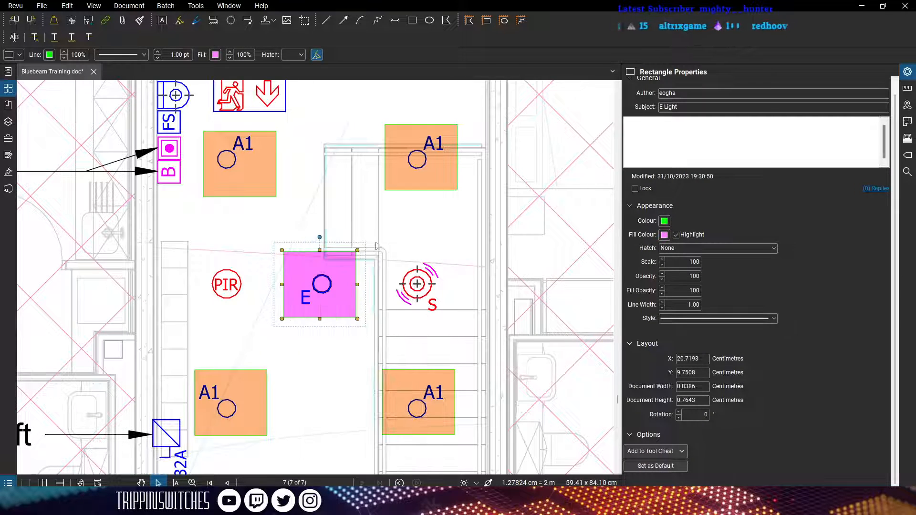
{"action": "left_click", "coordinate": [417, 239]}
{"action": "scroll", "coordinate": [384, 239], "scroll_direction": "down", "scroll_amount": 3}
{"action": "left_click_drag", "start_coordinate": [348, 415], "coordinate": [357, 305]}
{"action": "scroll", "coordinate": [359, 308], "scroll_direction": "up", "scroll_amount": 3}
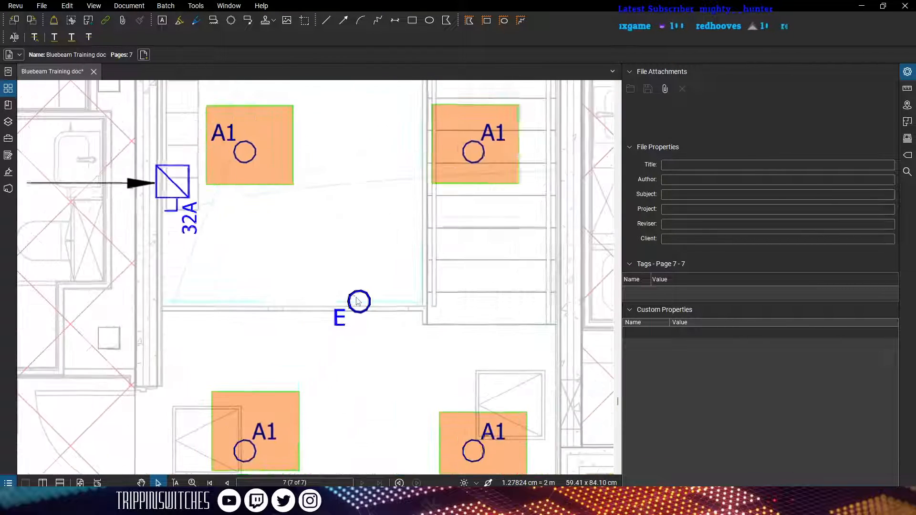
{"action": "key", "text": "ctrl+v"}
{"action": "left_click_drag", "start_coordinate": [391, 270], "coordinate": [351, 327]}
{"action": "left_click", "coordinate": [485, 318]}
Paste an E Light rectangle over the E light beside the A1 light in the corridor outside the lifts
{"action": "scroll", "coordinate": [485, 319], "scroll_direction": "down", "scroll_amount": 3}
{"action": "scroll", "coordinate": [486, 319], "scroll_direction": "down", "scroll_amount": 1}
{"action": "mouse_move", "coordinate": [522, 439]}
{"action": "left_mouse_down"}
{"action": "mouse_move", "coordinate": [368, 239]}
{"action": "mouse_move", "coordinate": [342, 183]}
{"action": "left_mouse_up"}
{"action": "left_click_drag", "start_coordinate": [447, 305], "coordinate": [432, 320]}
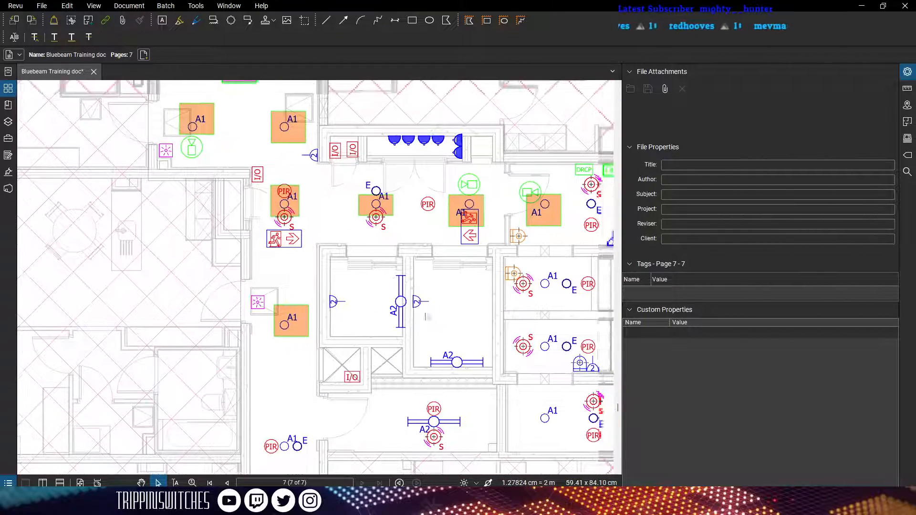
{"action": "key", "text": "ctrl+v"}
{"action": "left_click_drag", "start_coordinate": [392, 140], "coordinate": [384, 188]}
Paste an E Light rectangle over the E light between the sounder and the PIR near the corridor's end door
{"action": "left_click_drag", "start_coordinate": [425, 290], "coordinate": [225, 294]}
{"action": "key", "text": "ctrl+v"}
{"action": "left_click_drag", "start_coordinate": [402, 218], "coordinate": [400, 213]}
{"action": "left_click", "coordinate": [396, 325]}
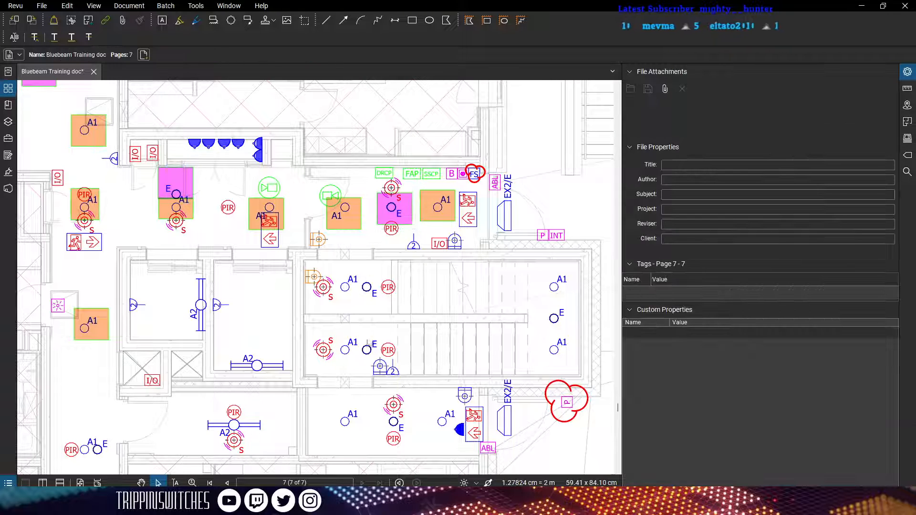
Paste E Light rectangles over the three E lights in the stairwell
{"action": "key", "text": "ctrl+v"}
{"action": "left_click_drag", "start_coordinate": [388, 324], "coordinate": [366, 291]}
{"action": "key", "text": "ctrl+v"}
{"action": "left_click_drag", "start_coordinate": [371, 327], "coordinate": [364, 353]}
{"action": "left_click", "coordinate": [494, 338]}
{"action": "key", "text": "ctrl+v"}
{"action": "left_click_drag", "start_coordinate": [537, 303], "coordinate": [547, 322]}
{"action": "left_click", "coordinate": [487, 328]}
Check the A1 Light and E Light quantities in the legend against the highlighted lights on the plan
{"action": "scroll", "coordinate": [470, 296], "scroll_direction": "down", "scroll_amount": 5}
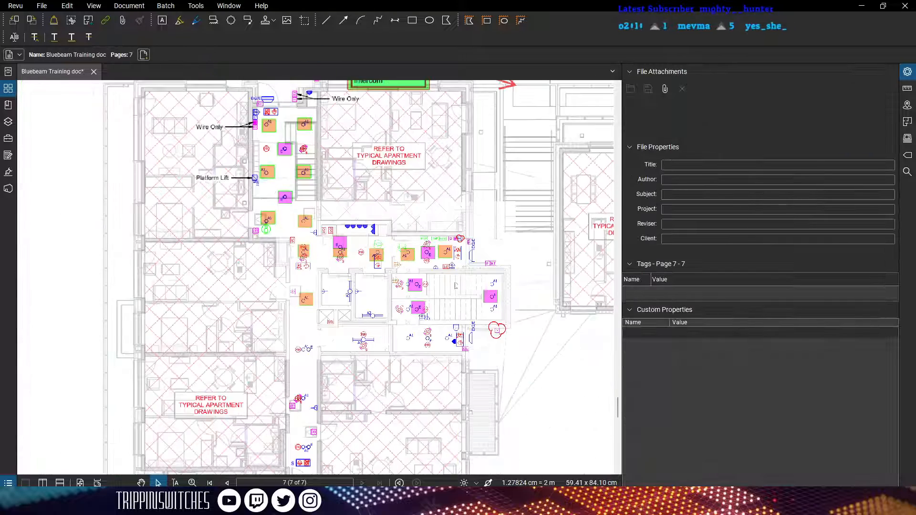
{"action": "mouse_move", "coordinate": [478, 282]}
{"action": "left_mouse_down"}
{"action": "mouse_move", "coordinate": [257, 400]}
{"action": "mouse_move", "coordinate": [91, 455]}
{"action": "left_mouse_up"}
{"action": "scroll", "coordinate": [414, 255], "scroll_direction": "up", "scroll_amount": 3}
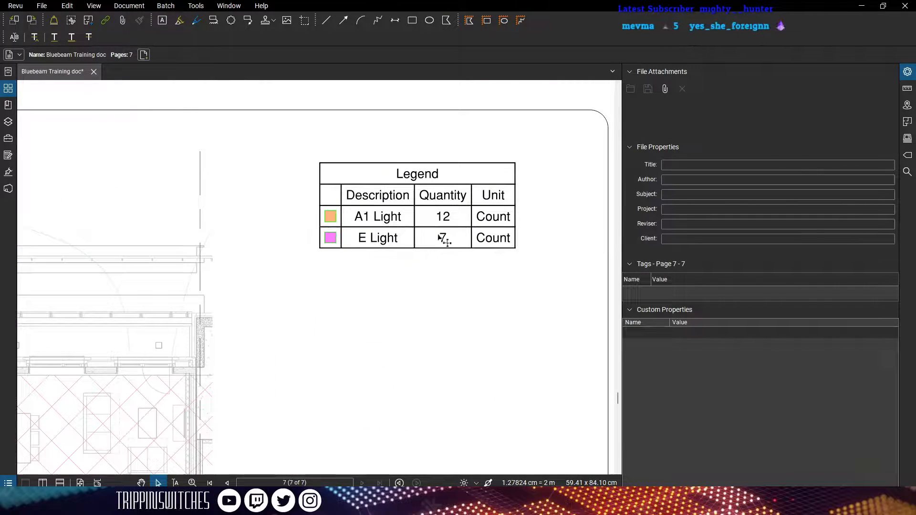
{"action": "scroll", "coordinate": [299, 286], "scroll_direction": "down", "scroll_amount": 2}
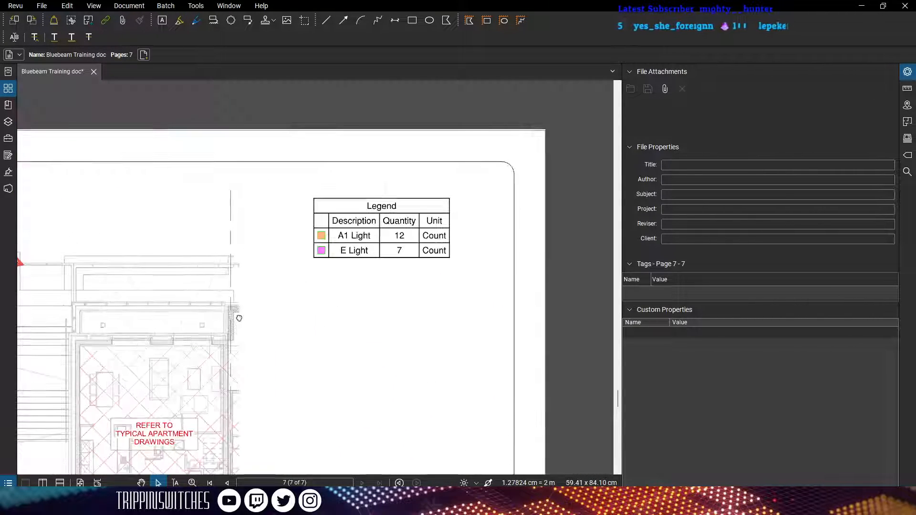
{"action": "left_click_drag", "start_coordinate": [237, 317], "coordinate": [426, 290]}
{"action": "scroll", "coordinate": [459, 283], "scroll_direction": "down", "scroll_amount": 1}
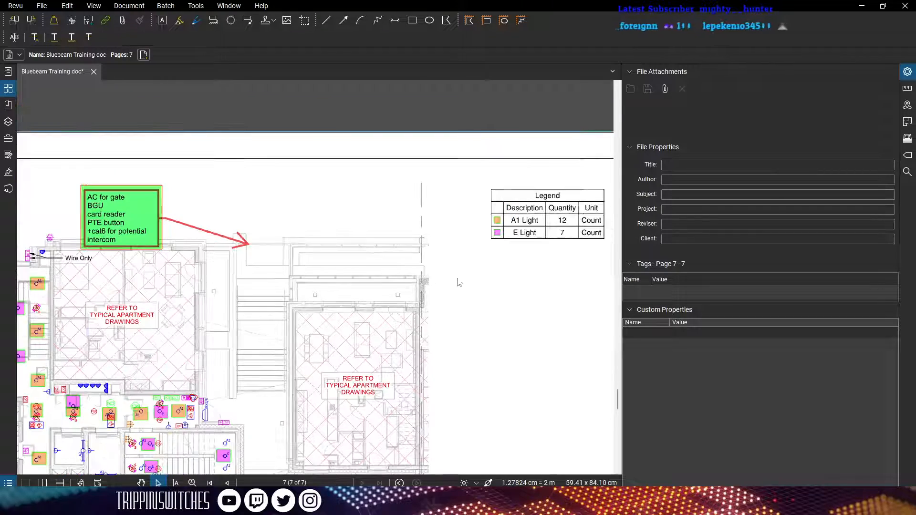
{"action": "left_click_drag", "start_coordinate": [220, 382], "coordinate": [420, 272]}
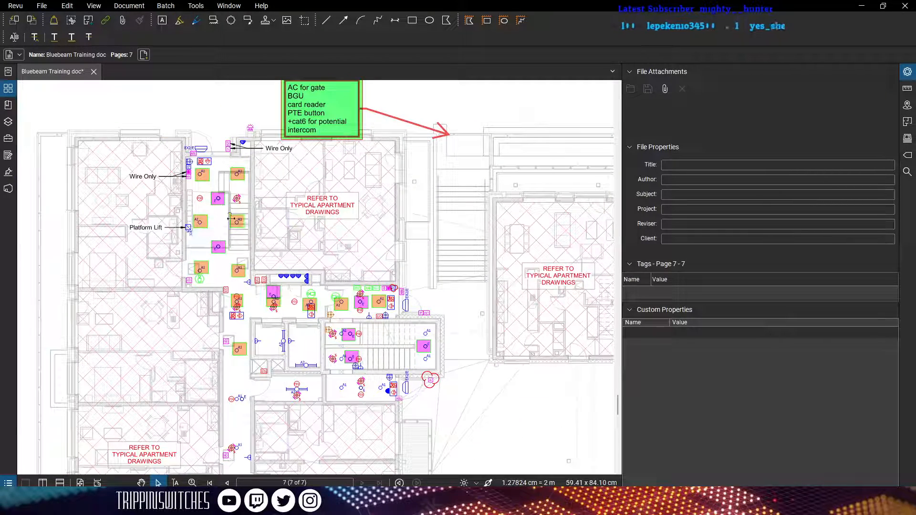
{"action": "left_click_drag", "start_coordinate": [281, 279], "coordinate": [343, 349]}
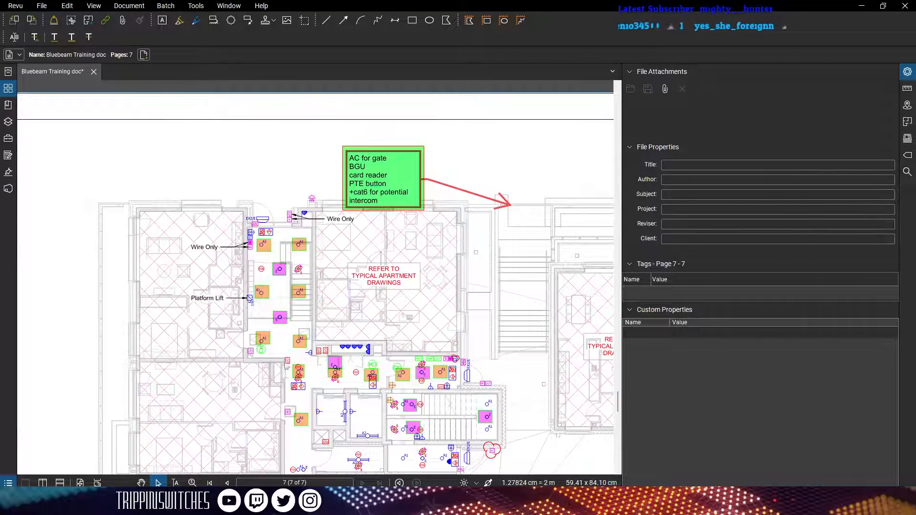
Paste a copy of the E Light rectangle over the exit sign below the corridor sounder and set its fill to light yellow
{"action": "scroll", "coordinate": [294, 409], "scroll_direction": "up", "scroll_amount": 9}
{"action": "key", "text": "ctrl+v"}
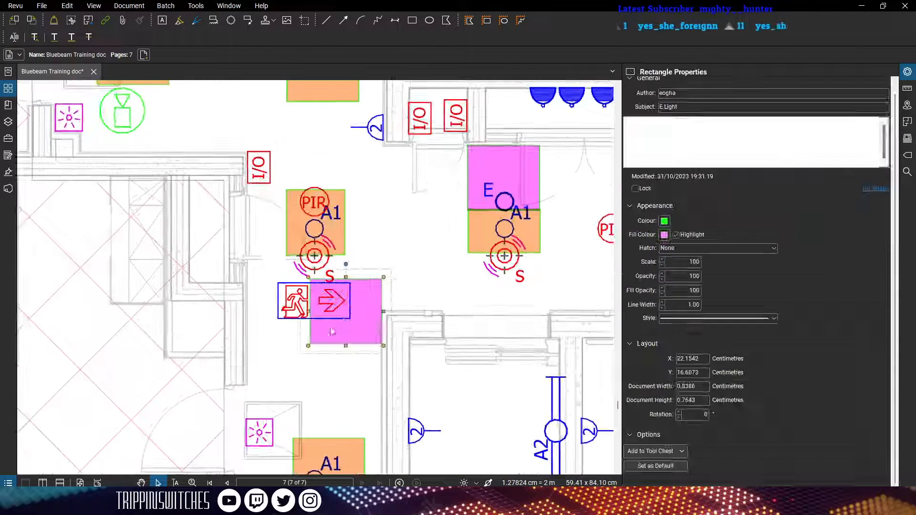
{"action": "left_click_drag", "start_coordinate": [343, 312], "coordinate": [310, 314]}
{"action": "left_click", "coordinate": [665, 235]}
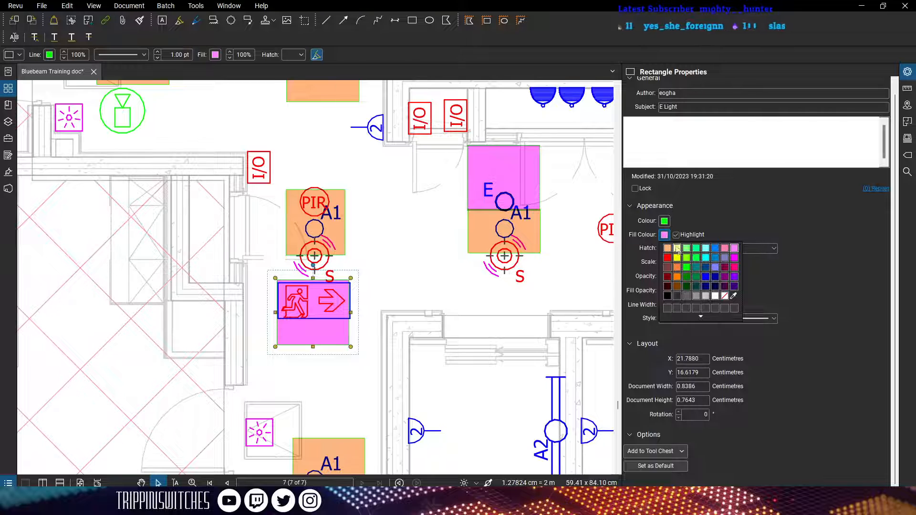
{"action": "left_click", "coordinate": [678, 248]}
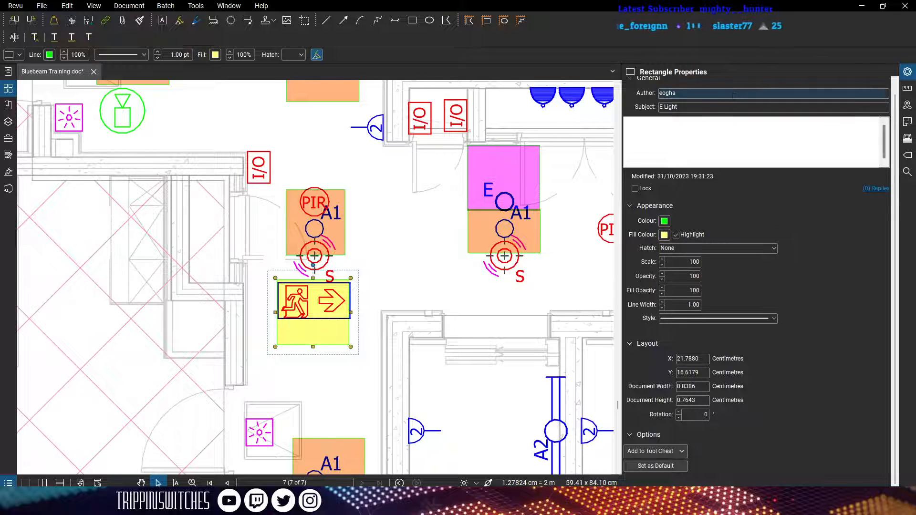
Set the yellow rectangle's subject to "Exit"
{"action": "left_click", "coordinate": [695, 107]}
{"action": "type", "text": "Ex"}
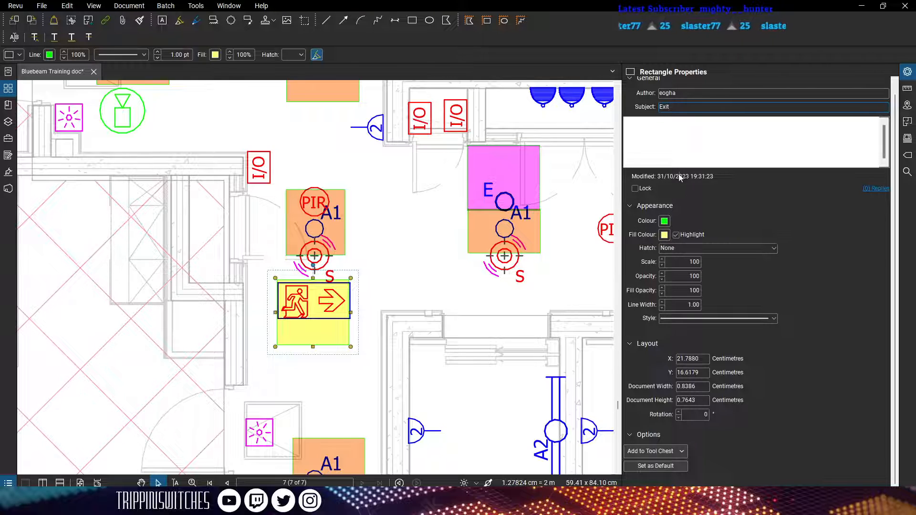
{"action": "type", "text": "it"}
{"action": "key", "text": "Return"}
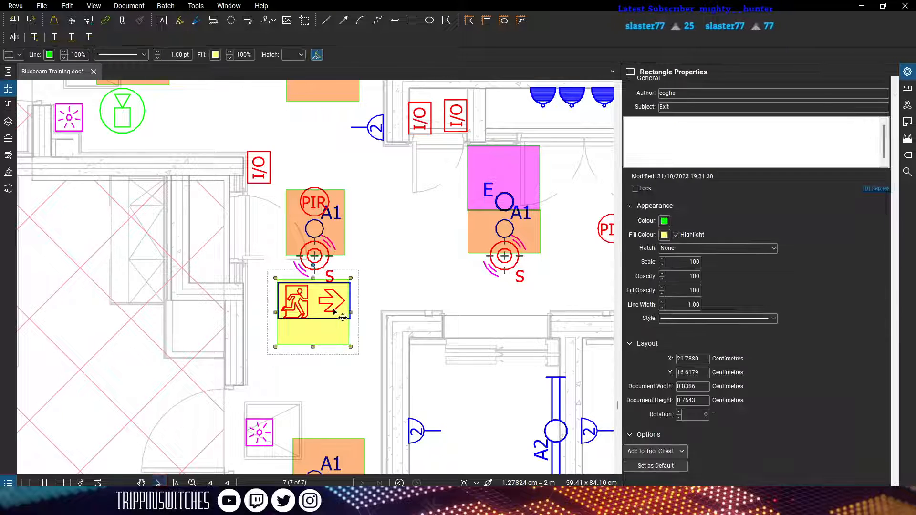
Copy the yellow Exit rectangle and check the Exit entry in the legend
{"action": "right_click", "coordinate": [336, 312]}
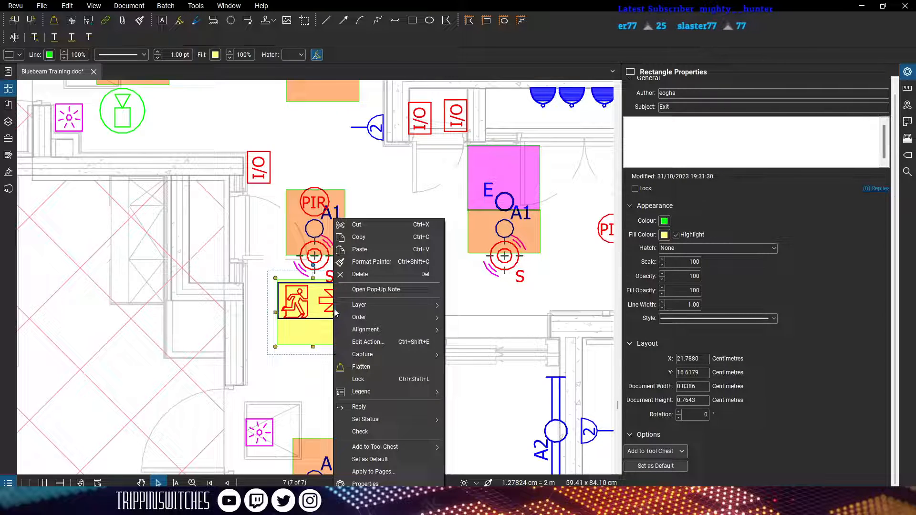
{"action": "left_click", "coordinate": [382, 237]}
{"action": "left_click", "coordinate": [382, 285]}
{"action": "scroll", "coordinate": [379, 290], "scroll_direction": "down", "scroll_amount": 3}
{"action": "scroll", "coordinate": [353, 287], "scroll_direction": "down", "scroll_amount": 2}
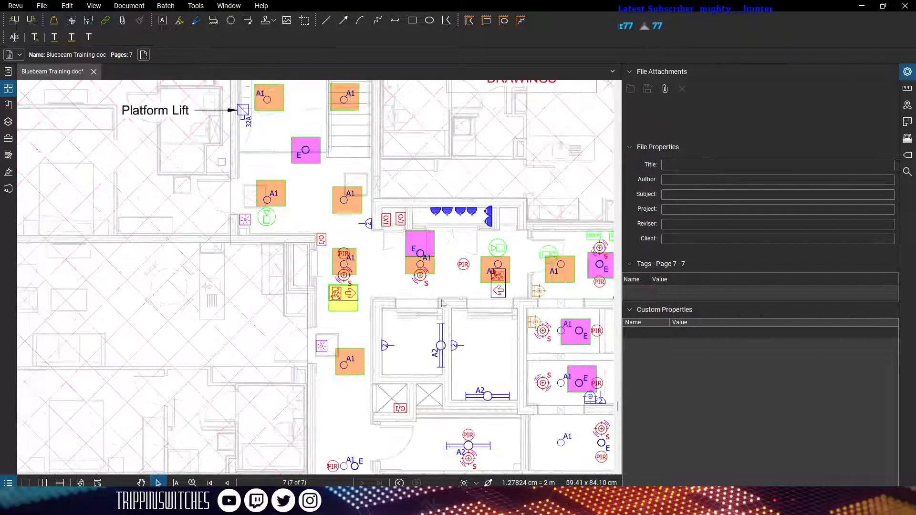
{"action": "left_click_drag", "start_coordinate": [443, 304], "coordinate": [282, 336]}
{"action": "scroll", "coordinate": [282, 335], "scroll_direction": "down", "scroll_amount": 3}
{"action": "left_click_drag", "start_coordinate": [508, 225], "coordinate": [299, 332]}
{"action": "left_click_drag", "start_coordinate": [559, 241], "coordinate": [497, 250]}
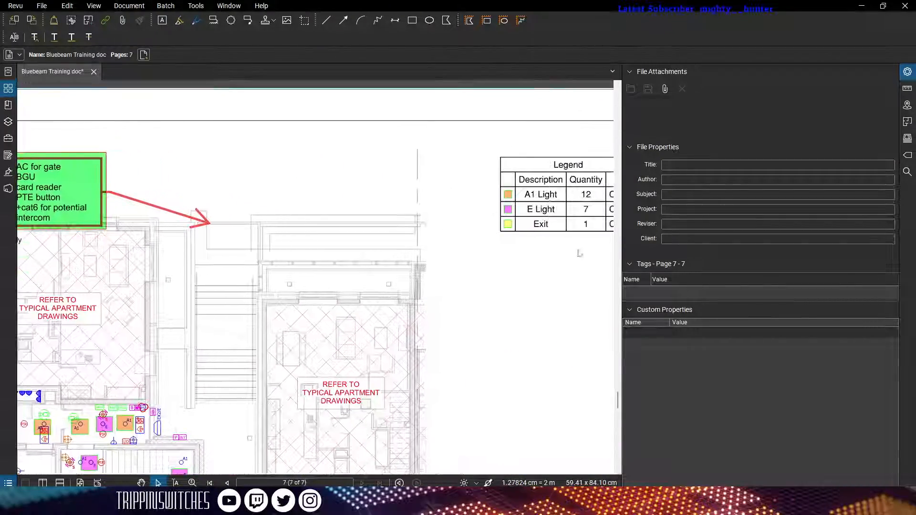
Paste Exit rectangles over the exit sign at the corridor's end door and the one outside the lifts
{"action": "left_click_drag", "start_coordinate": [148, 437], "coordinate": [363, 276]}
{"action": "scroll", "coordinate": [351, 281], "scroll_direction": "up", "scroll_amount": 3}
{"action": "left_click_drag", "start_coordinate": [358, 105], "coordinate": [366, 268]}
{"action": "key", "text": "ctrl+v"}
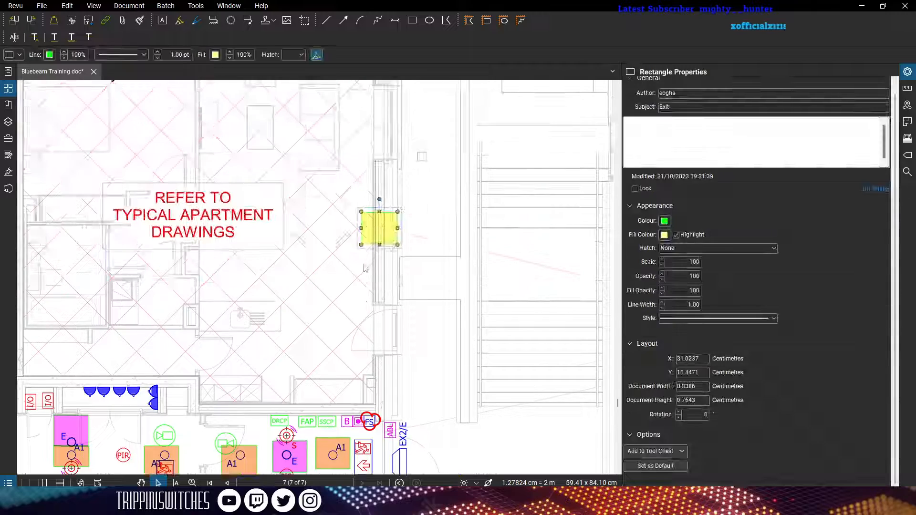
{"action": "mouse_move", "coordinate": [376, 234]}
{"action": "left_mouse_down"}
{"action": "mouse_move", "coordinate": [364, 390]}
{"action": "mouse_move", "coordinate": [394, 216]}
{"action": "mouse_move", "coordinate": [400, 279]}
{"action": "left_mouse_up"}
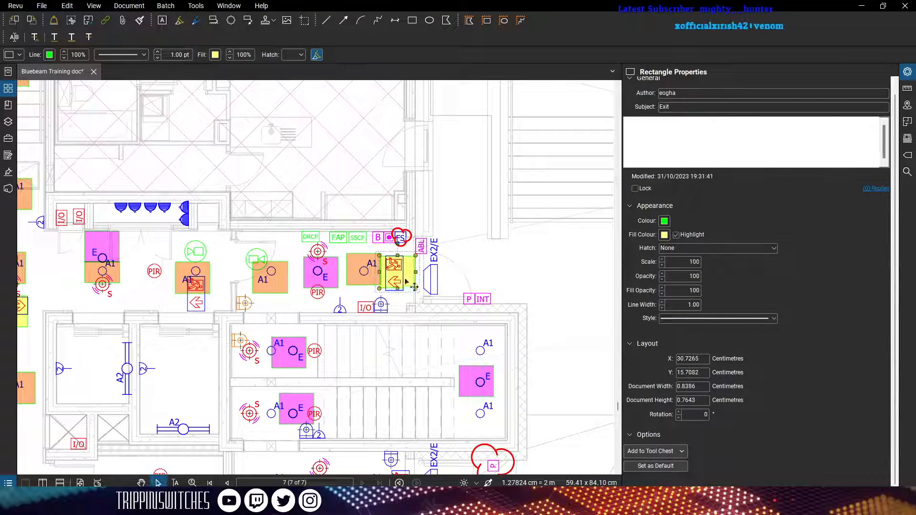
{"action": "mouse_move", "coordinate": [166, 312]}
{"action": "left_mouse_down"}
{"action": "mouse_move", "coordinate": [377, 265]}
{"action": "mouse_move", "coordinate": [416, 268]}
{"action": "left_mouse_up"}
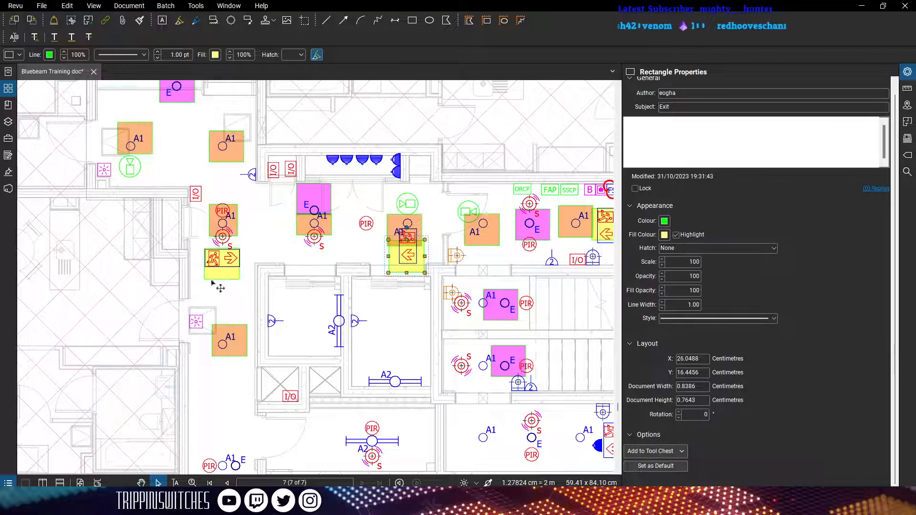
Paste an Exit rectangle over the exit sign by the external door in the room below the stairwell
{"action": "scroll", "coordinate": [265, 270], "scroll_direction": "down", "scroll_amount": 3}
{"action": "left_click_drag", "start_coordinate": [442, 382], "coordinate": [436, 231]}
{"action": "scroll", "coordinate": [465, 201], "scroll_direction": "up", "scroll_amount": 5}
{"action": "key", "text": "ctrl+v"}
{"action": "left_click_drag", "start_coordinate": [469, 197], "coordinate": [461, 238]}
{"action": "left_click", "coordinate": [382, 253]}
Paste an Exit rectangle over the exit sign beside the PIR and A1 light at the far end of the long corridor
{"action": "scroll", "coordinate": [379, 237], "scroll_direction": "down", "scroll_amount": 3}
{"action": "left_click_drag", "start_coordinate": [256, 274], "coordinate": [399, 252]}
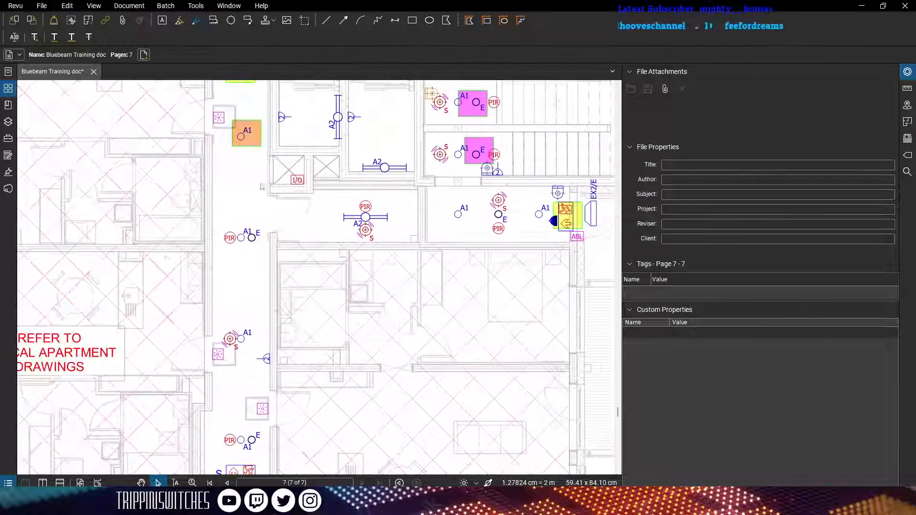
{"action": "scroll", "coordinate": [253, 353], "scroll_direction": "down", "scroll_amount": 3}
{"action": "left_click_drag", "start_coordinate": [238, 425], "coordinate": [297, 205]}
{"action": "left_click_drag", "start_coordinate": [296, 360], "coordinate": [306, 278]}
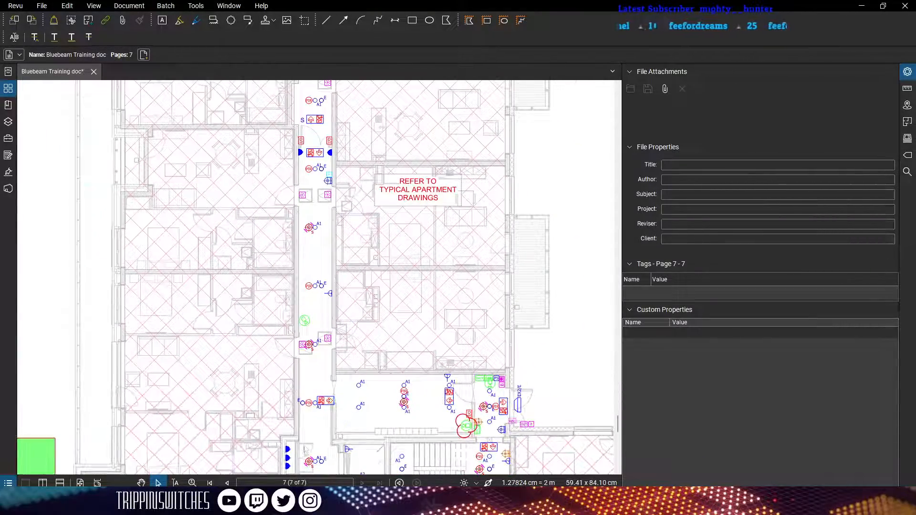
{"action": "scroll", "coordinate": [306, 450], "scroll_direction": "up", "scroll_amount": 4}
{"action": "key", "text": "ctrl+v"}
{"action": "left_click_drag", "start_coordinate": [339, 346], "coordinate": [339, 347]}
{"action": "left_click", "coordinate": [314, 420]}
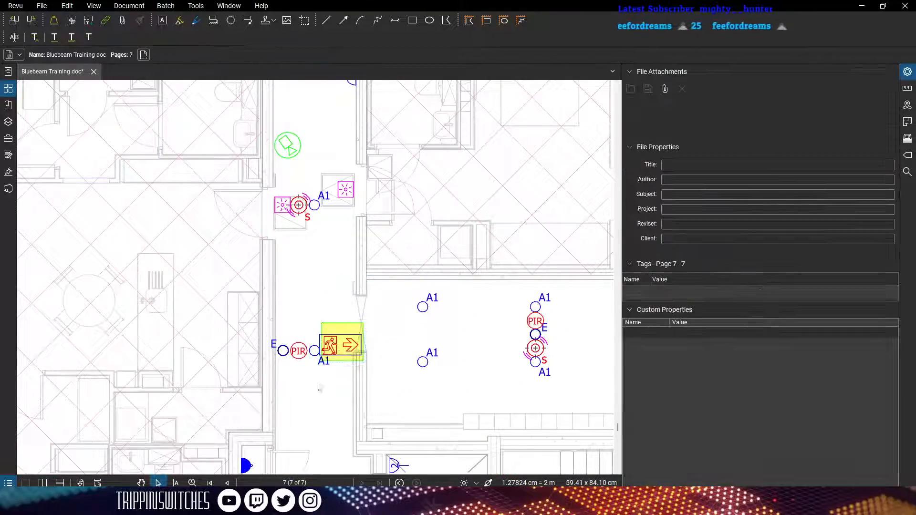
Paste Exit rectangles over the exit sign between the hall's A1 lights and the one at the adjacent external door
{"action": "scroll", "coordinate": [334, 332], "scroll_direction": "down", "scroll_amount": 3}
{"action": "scroll", "coordinate": [381, 311], "scroll_direction": "up", "scroll_amount": 4}
{"action": "mouse_move", "coordinate": [521, 331]}
{"action": "left_mouse_down"}
{"action": "mouse_move", "coordinate": [380, 311]}
{"action": "mouse_move", "coordinate": [370, 324]}
{"action": "left_mouse_up"}
{"action": "key", "text": "ctrl+v"}
{"action": "left_click", "coordinate": [269, 369]}
{"action": "key", "text": "ctrl+v"}
{"action": "left_click_drag", "start_coordinate": [544, 334], "coordinate": [541, 346]}
{"action": "left_click", "coordinate": [328, 360]}
Paste an Exit rectangle over the exit sign above the E light at the junction with the lower corridor
{"action": "scroll", "coordinate": [327, 359], "scroll_direction": "down", "scroll_amount": 3}
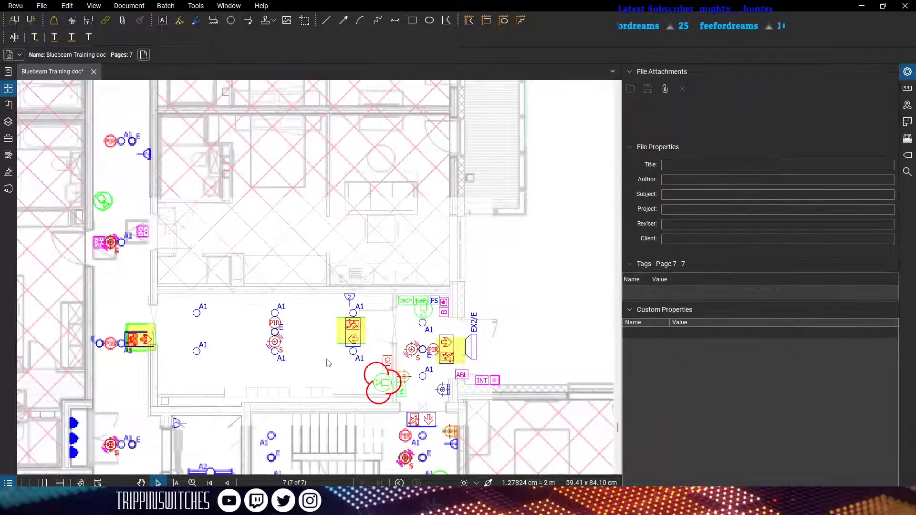
{"action": "left_click_drag", "start_coordinate": [327, 360], "coordinate": [575, 188]}
{"action": "key", "text": "ctrl+v"}
{"action": "left_click_drag", "start_coordinate": [371, 334], "coordinate": [369, 340]}
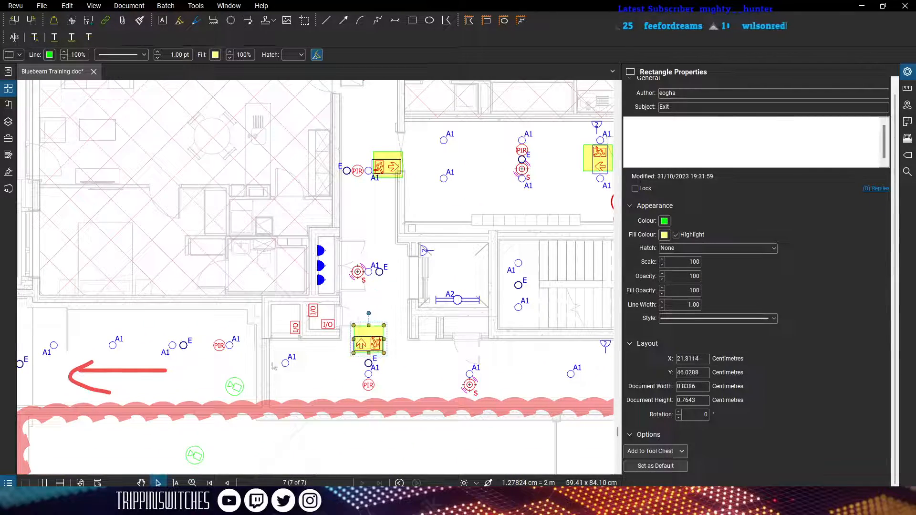
{"action": "left_click", "coordinate": [273, 366]}
Paste an Exit rectangle over the vertical exit sign in the lower corridor, just below the stair lobby
{"action": "scroll", "coordinate": [274, 366], "scroll_direction": "down", "scroll_amount": 3}
{"action": "scroll", "coordinate": [424, 324], "scroll_direction": "up", "scroll_amount": 4}
{"action": "key", "text": "ctrl+v"}
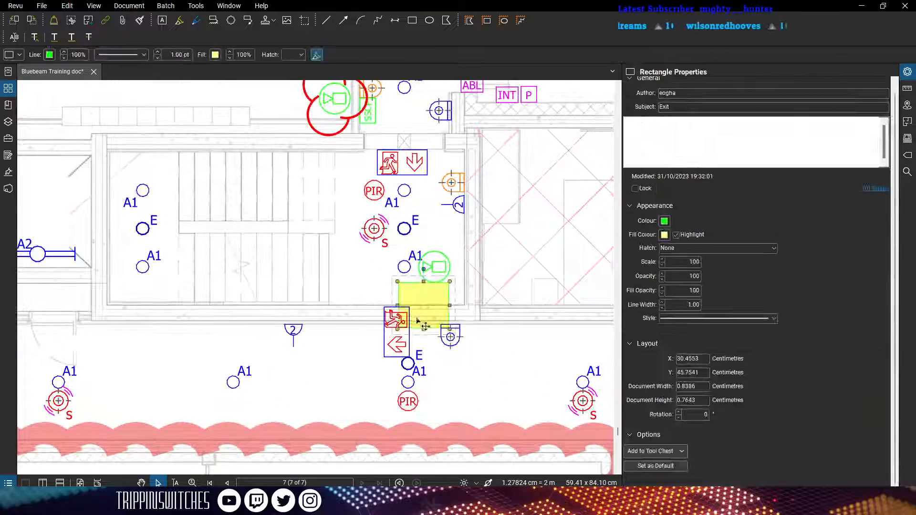
{"action": "left_click_drag", "start_coordinate": [425, 326], "coordinate": [397, 349]}
{"action": "left_click", "coordinate": [269, 349]}
Paste an Exit rectangle over the exit sign above the PIR in the stair lobby
{"action": "scroll", "coordinate": [272, 349], "scroll_direction": "down", "scroll_amount": 3}
{"action": "scroll", "coordinate": [340, 246], "scroll_direction": "up", "scroll_amount": 5}
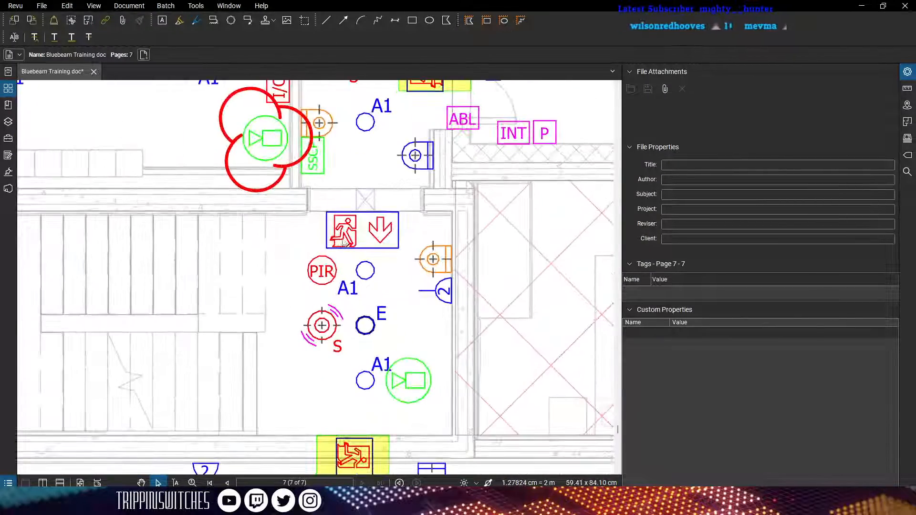
{"action": "key", "text": "ctrl+v"}
{"action": "left_click_drag", "start_coordinate": [377, 223], "coordinate": [378, 246]}
{"action": "left_click", "coordinate": [402, 301]}
Check the quantities in the legend, including the Exit count
{"action": "scroll", "coordinate": [404, 300], "scroll_direction": "down", "scroll_amount": 6}
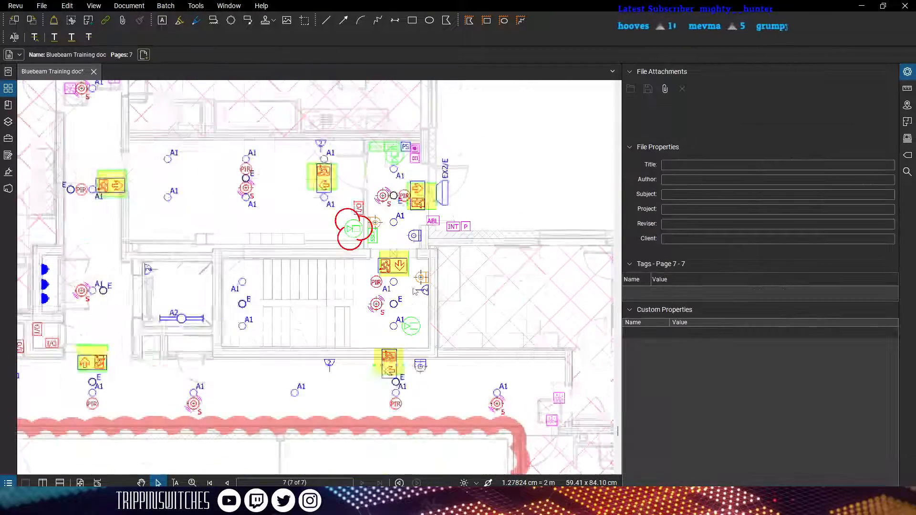
{"action": "left_click_drag", "start_coordinate": [420, 201], "coordinate": [342, 440]}
{"action": "left_click_drag", "start_coordinate": [334, 205], "coordinate": [341, 420]}
{"action": "scroll", "coordinate": [477, 215], "scroll_direction": "down", "scroll_amount": 2}
{"action": "left_click_drag", "start_coordinate": [477, 215], "coordinate": [342, 296]}
{"action": "scroll", "coordinate": [446, 231], "scroll_direction": "up", "scroll_amount": 5}
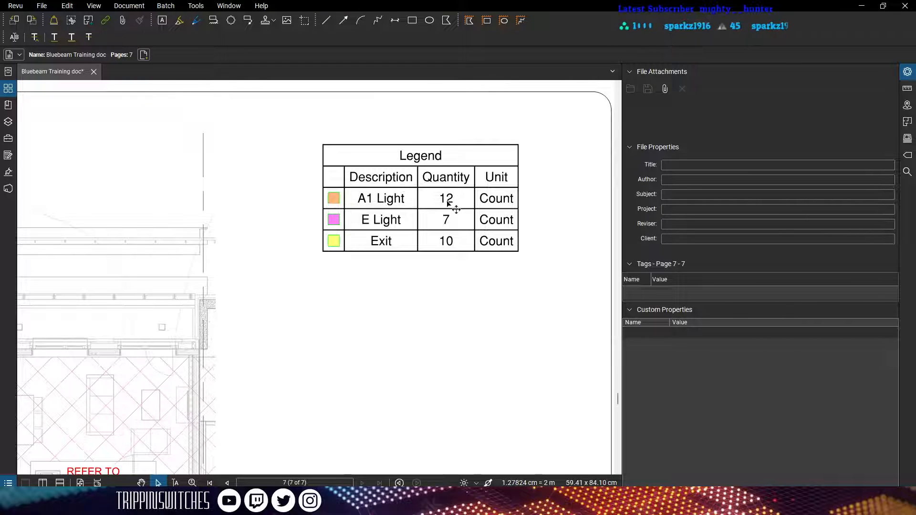
{"action": "scroll", "coordinate": [431, 285], "scroll_direction": "down", "scroll_amount": 7}
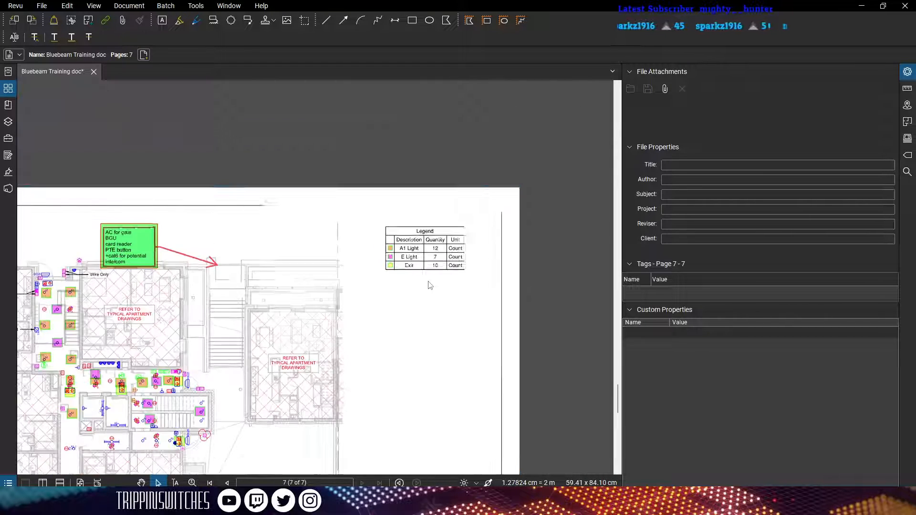
Paste an Exit rectangle over the horizontal A2 light in the lift shaft and widen it to about 1.44 cm to cover the fitting
{"action": "left_click_drag", "start_coordinate": [268, 351], "coordinate": [334, 289]}
{"action": "scroll", "coordinate": [332, 288], "scroll_direction": "up", "scroll_amount": 4}
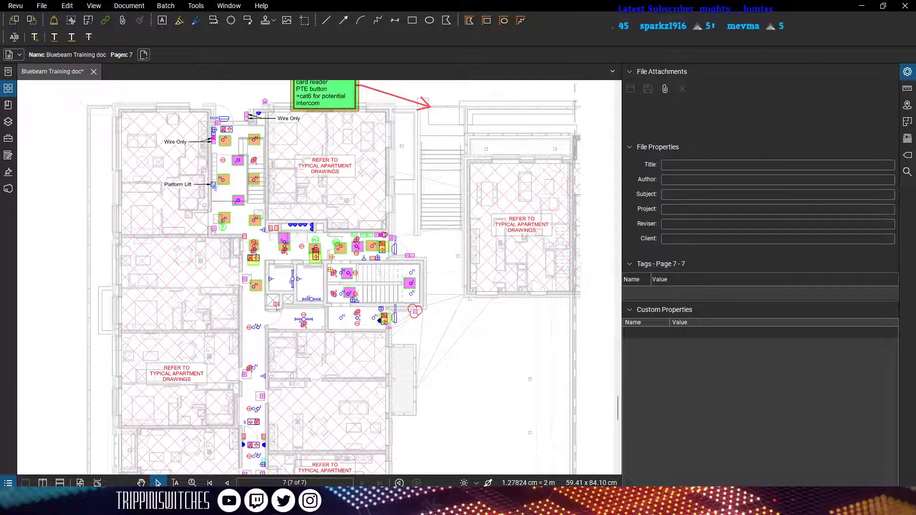
{"action": "scroll", "coordinate": [276, 307], "scroll_direction": "up", "scroll_amount": 5}
{"action": "scroll", "coordinate": [417, 237], "scroll_direction": "up", "scroll_amount": 3}
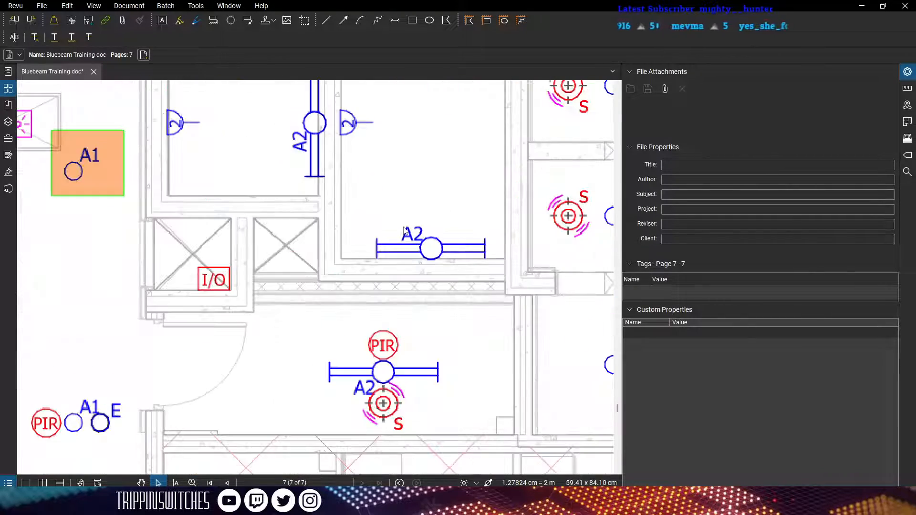
{"action": "key", "text": "ctrl+v"}
{"action": "left_click_drag", "start_coordinate": [464, 207], "coordinate": [446, 247]}
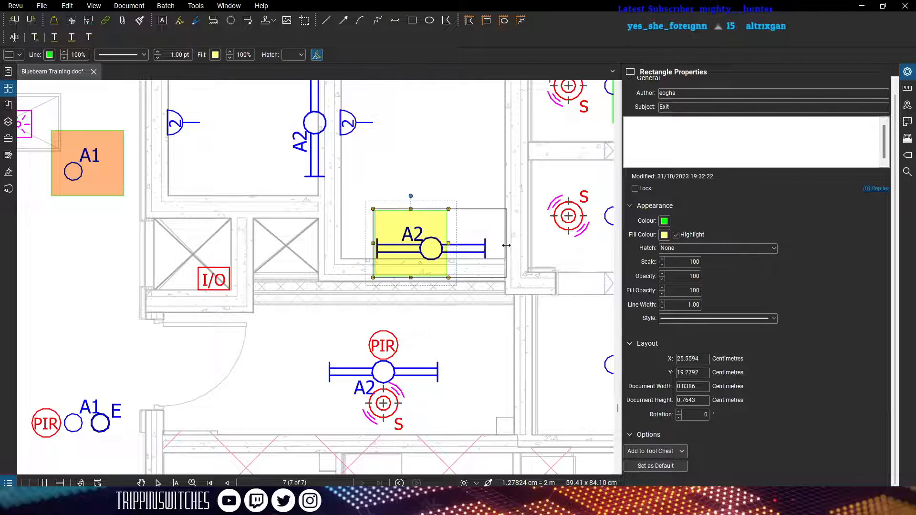
{"action": "left_click_drag", "start_coordinate": [506, 245], "coordinate": [502, 245]}
Set the fill colour of the rectangle over the A2 light to dark green
{"action": "left_click", "coordinate": [665, 234]}
{"action": "left_click", "coordinate": [687, 277]}
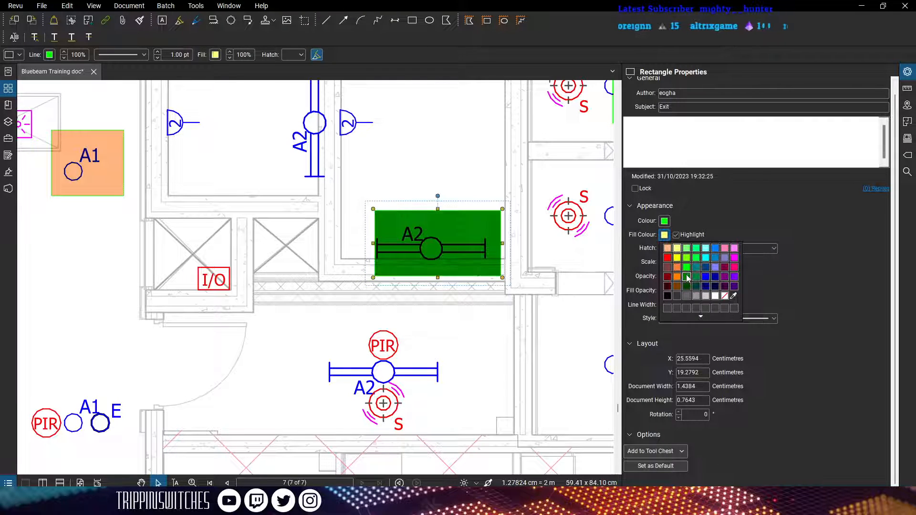
Set the fill colour of the rectangle over the A2 light to violet and narrow the rectangle to about 1.35 cm
{"action": "left_click", "coordinate": [664, 234]}
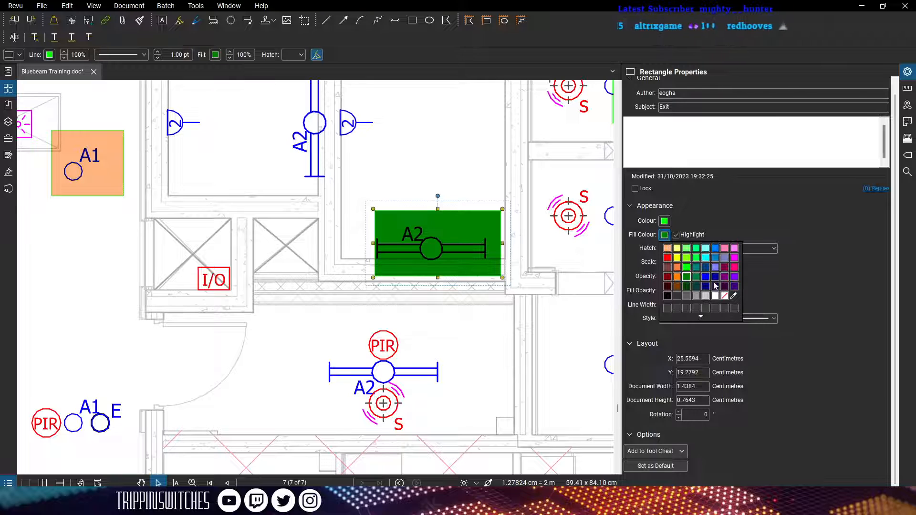
{"action": "left_click", "coordinate": [726, 277]}
{"action": "left_click", "coordinate": [665, 235]}
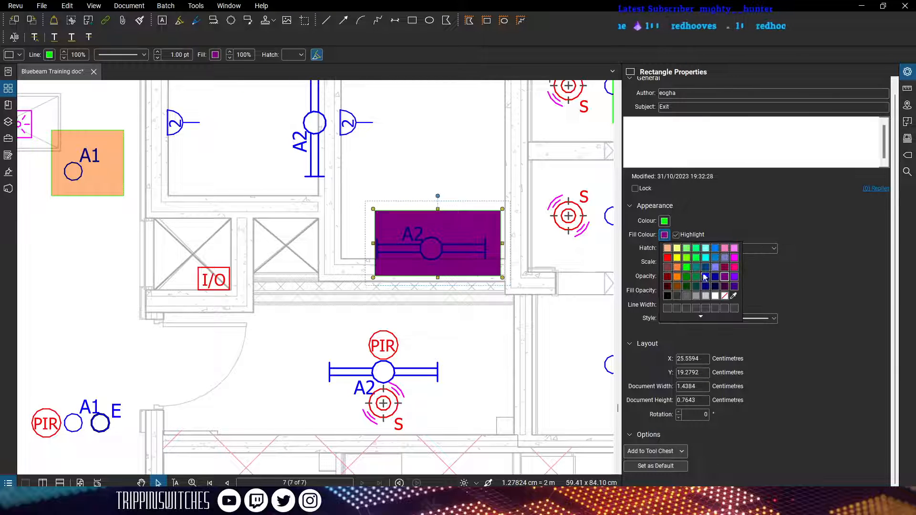
{"action": "left_click", "coordinate": [734, 287]}
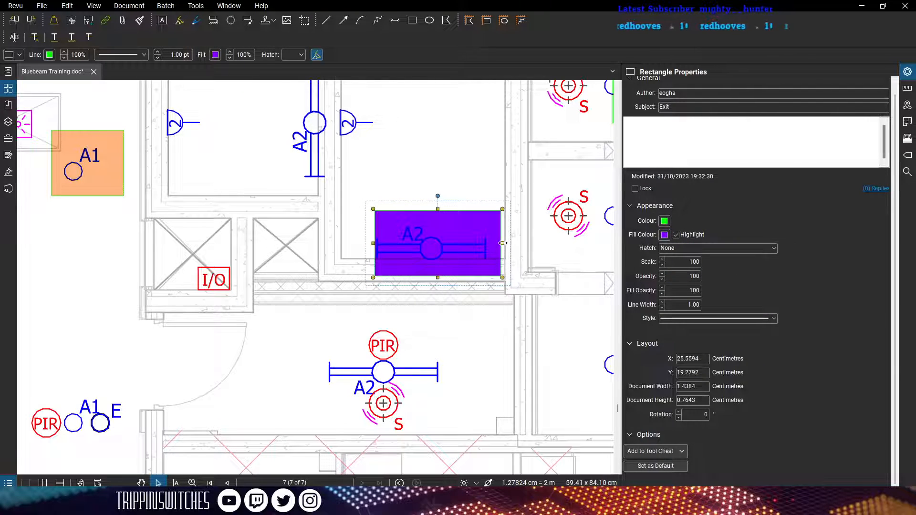
{"action": "left_click_drag", "start_coordinate": [495, 245], "coordinate": [494, 245]}
Copy the violet rectangle and change its subject to "A2 Light"
{"action": "right_click", "coordinate": [419, 240]}
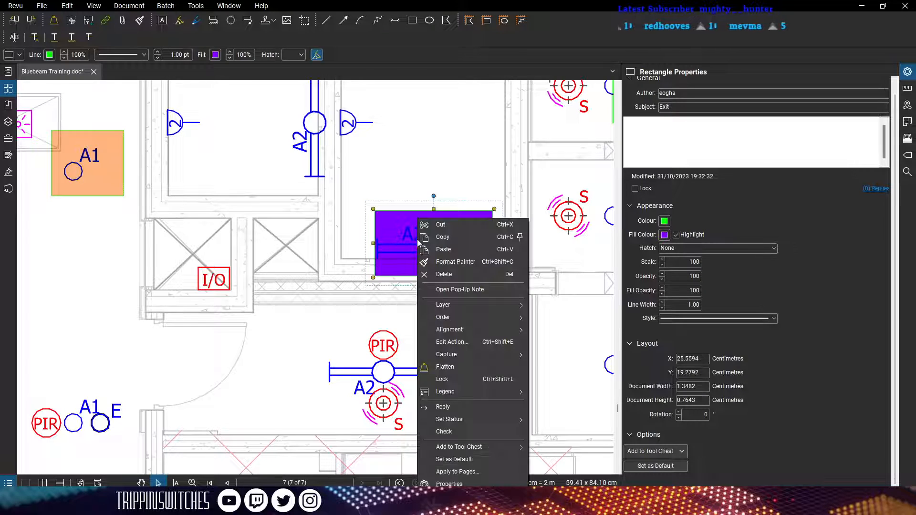
{"action": "mouse_move", "coordinate": [458, 318]}
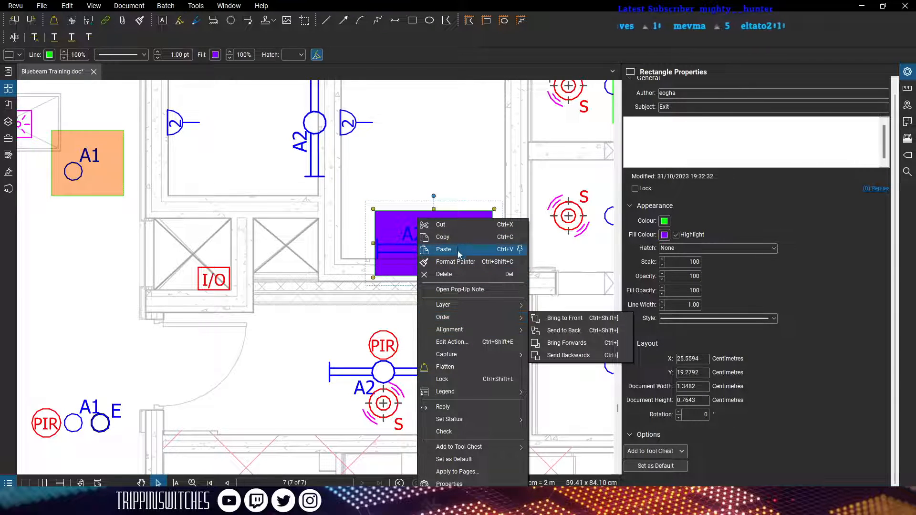
{"action": "left_click", "coordinate": [449, 239]}
{"action": "left_click", "coordinate": [678, 107]}
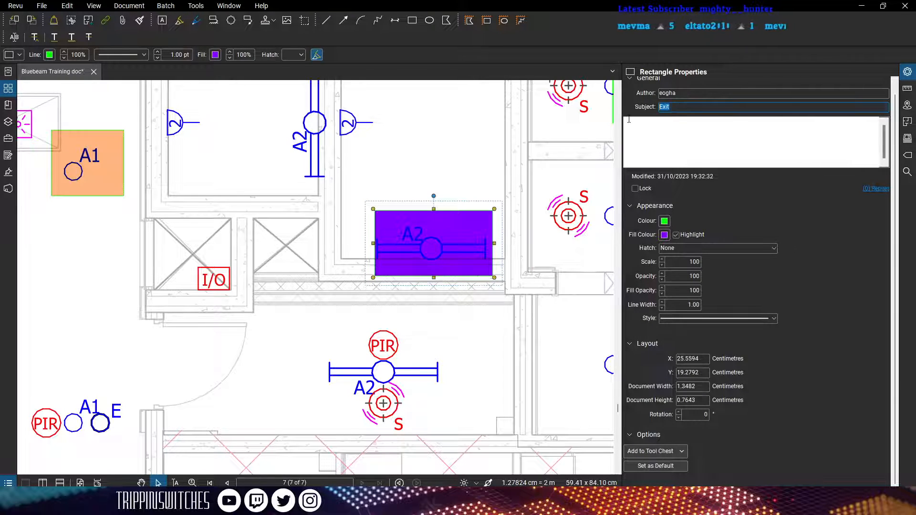
{"action": "type", "text": "A2 Ligh"}
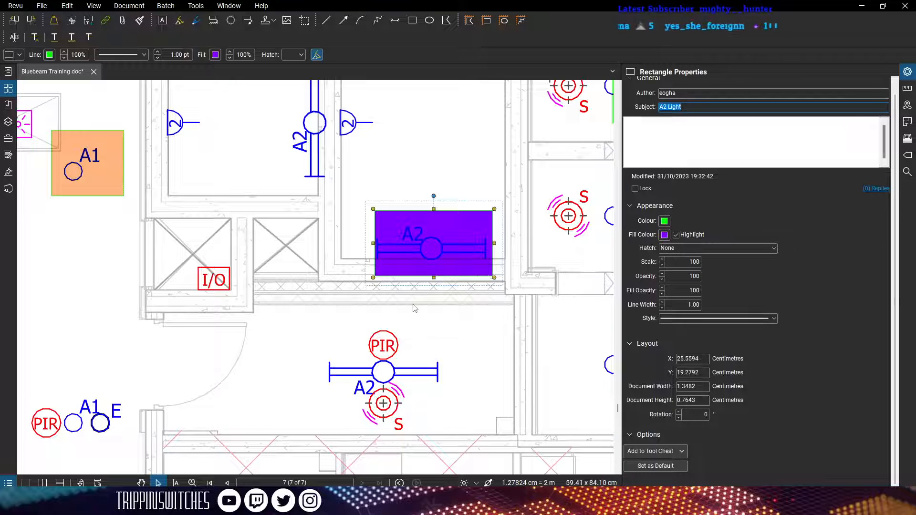
Paste a copy of the A2 Light rectangle over the A2 fitting below the lift shaft, next to the PIR
{"action": "left_click", "coordinate": [439, 243]}
{"action": "key", "text": "ctrl+v"}
{"action": "left_click_drag", "start_coordinate": [411, 330], "coordinate": [374, 381]}
Paste an A2 Light rectangle over the vertical A2 fitting in the lift shaft and resize it to about 0.29 by 1.48 cm
{"action": "key", "text": "ctrl+v"}
{"action": "left_click_drag", "start_coordinate": [288, 178], "coordinate": [383, 277]}
{"action": "left_click_drag", "start_coordinate": [461, 249], "coordinate": [458, 203]}
{"action": "left_click_drag", "start_coordinate": [422, 287], "coordinate": [422, 287]}
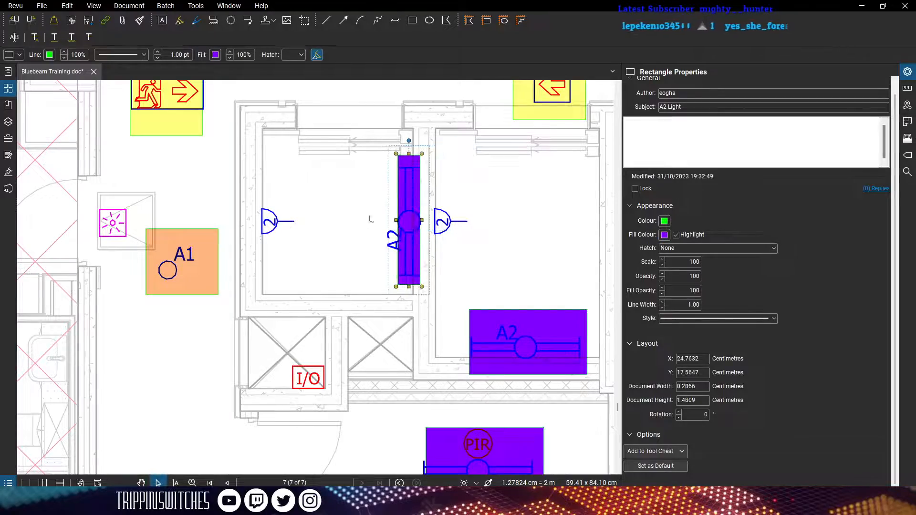
Look along the corridor and around the stair core for further A2 lights without a rectangle
{"action": "scroll", "coordinate": [348, 257], "scroll_direction": "down", "scroll_amount": 3}
{"action": "left_click_drag", "start_coordinate": [348, 255], "coordinate": [422, 171]}
{"action": "left_click_drag", "start_coordinate": [343, 405], "coordinate": [324, 209]}
{"action": "scroll", "coordinate": [305, 101], "scroll_direction": "down", "scroll_amount": 3}
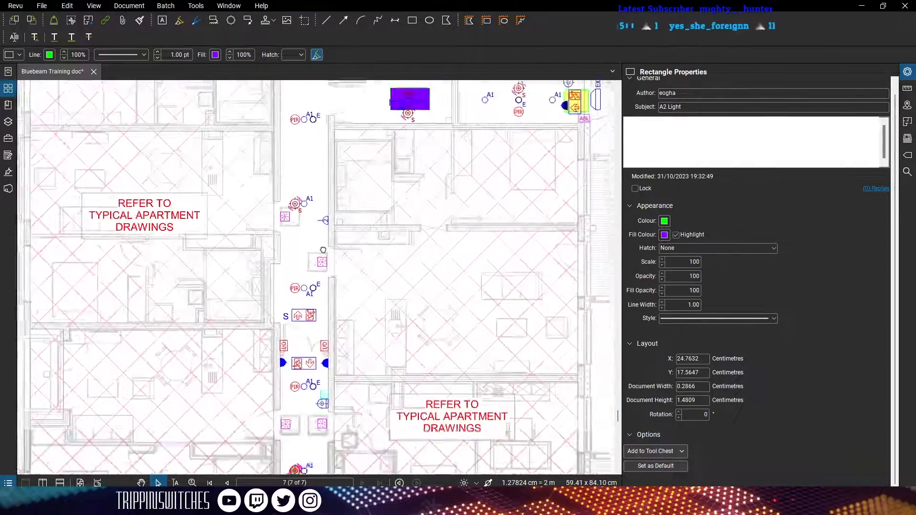
{"action": "left_click_drag", "start_coordinate": [305, 102], "coordinate": [216, 235]}
{"action": "left_click_drag", "start_coordinate": [331, 127], "coordinate": [285, 301]}
{"action": "scroll", "coordinate": [286, 302], "scroll_direction": "down", "scroll_amount": 1}
{"action": "mouse_move", "coordinate": [227, 159]}
{"action": "left_mouse_down"}
{"action": "mouse_move", "coordinate": [298, 289]}
{"action": "mouse_move", "coordinate": [370, 212]}
{"action": "mouse_move", "coordinate": [364, 156]}
{"action": "mouse_move", "coordinate": [313, 59]}
{"action": "left_mouse_up"}
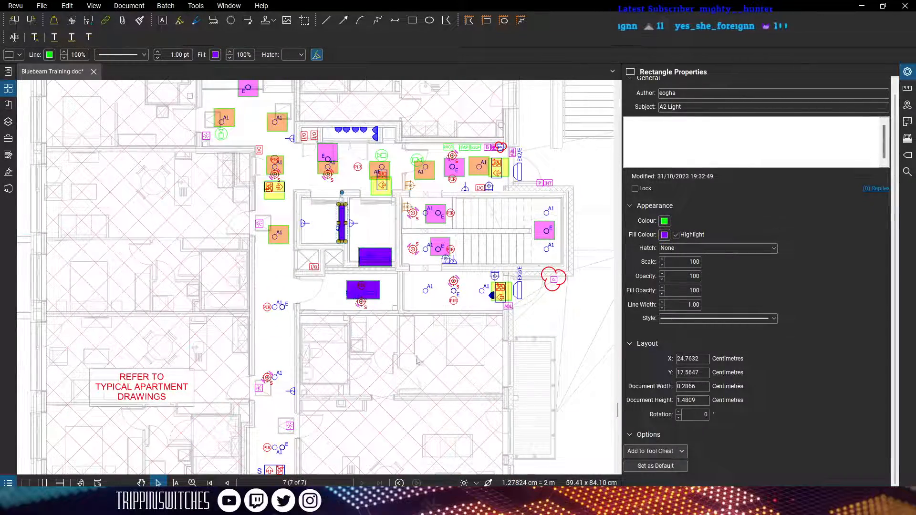
Check the A2 Light entry and the quantities in the legend against the highlighted plan
{"action": "scroll", "coordinate": [403, 296], "scroll_direction": "down", "scroll_amount": 6}
{"action": "left_click_drag", "start_coordinate": [466, 280], "coordinate": [423, 207]}
{"action": "left_click_drag", "start_coordinate": [574, 163], "coordinate": [389, 317]}
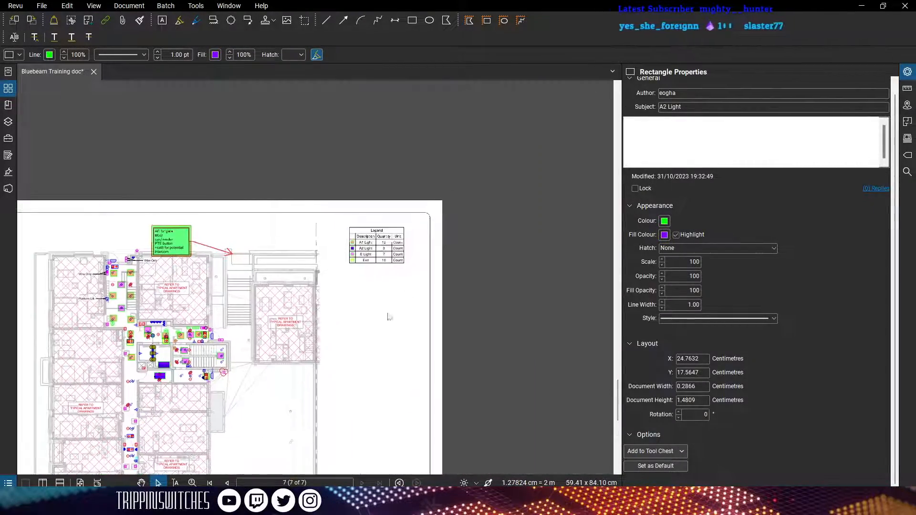
{"action": "scroll", "coordinate": [375, 234], "scroll_direction": "up", "scroll_amount": 6}
{"action": "left_click_drag", "start_coordinate": [376, 234], "coordinate": [317, 311]}
{"action": "left_click_drag", "start_coordinate": [297, 374], "coordinate": [327, 268]}
{"action": "scroll", "coordinate": [328, 266], "scroll_direction": "up", "scroll_amount": 4}
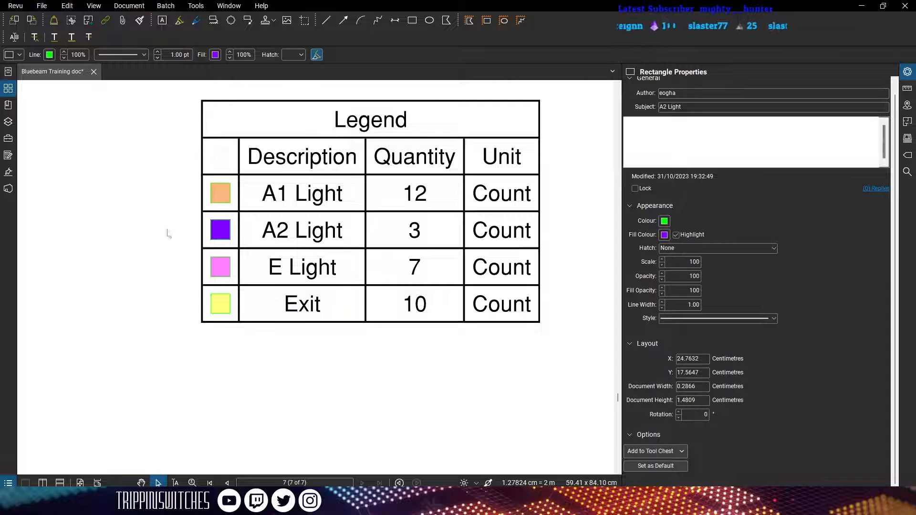
{"action": "scroll", "coordinate": [424, 252], "scroll_direction": "down", "scroll_amount": 4}
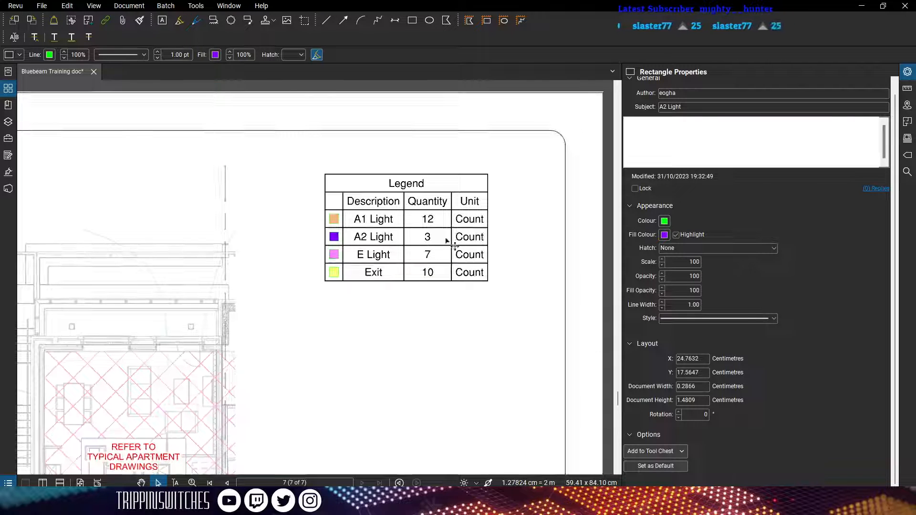
{"action": "scroll", "coordinate": [293, 328], "scroll_direction": "down", "scroll_amount": 4}
{"action": "scroll", "coordinate": [525, 200], "scroll_direction": "up", "scroll_amount": 6}
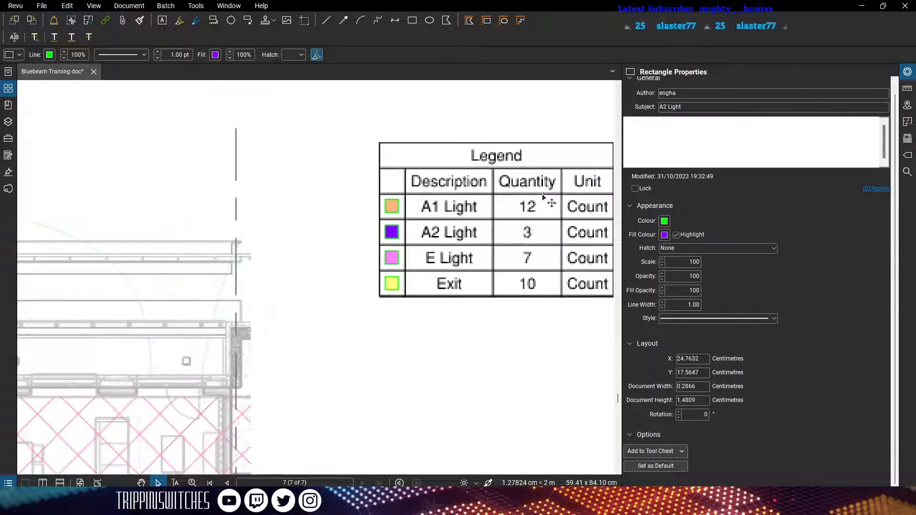
{"action": "scroll", "coordinate": [401, 283], "scroll_direction": "down", "scroll_amount": 3}
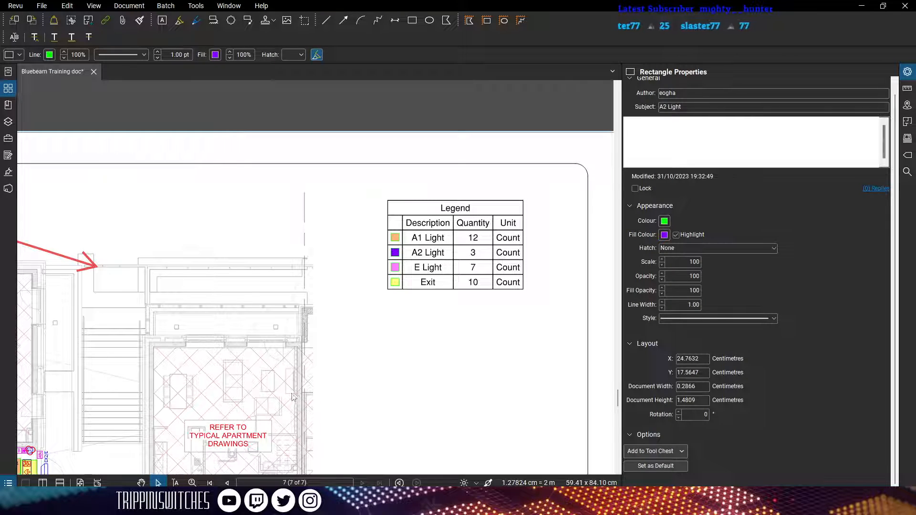
{"action": "scroll", "coordinate": [293, 397], "scroll_direction": "down", "scroll_amount": 3}
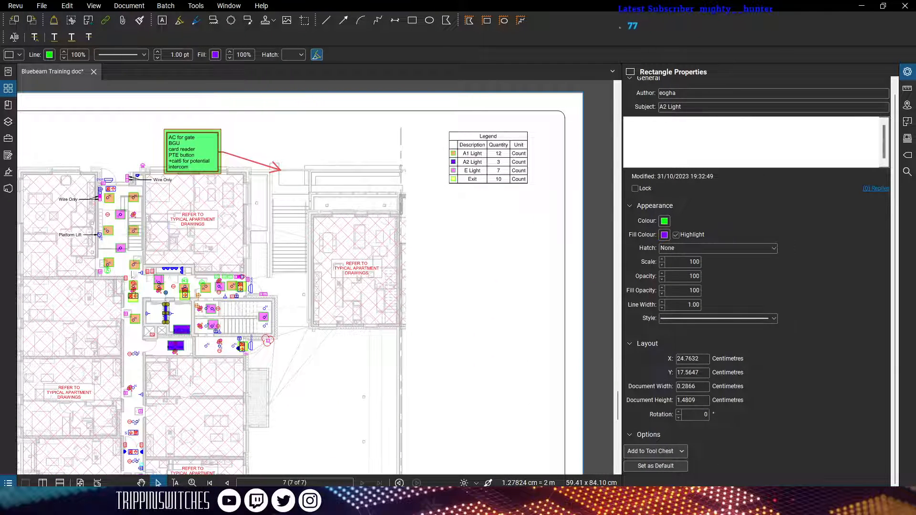
{"action": "scroll", "coordinate": [513, 131], "scroll_direction": "up", "scroll_amount": 6}
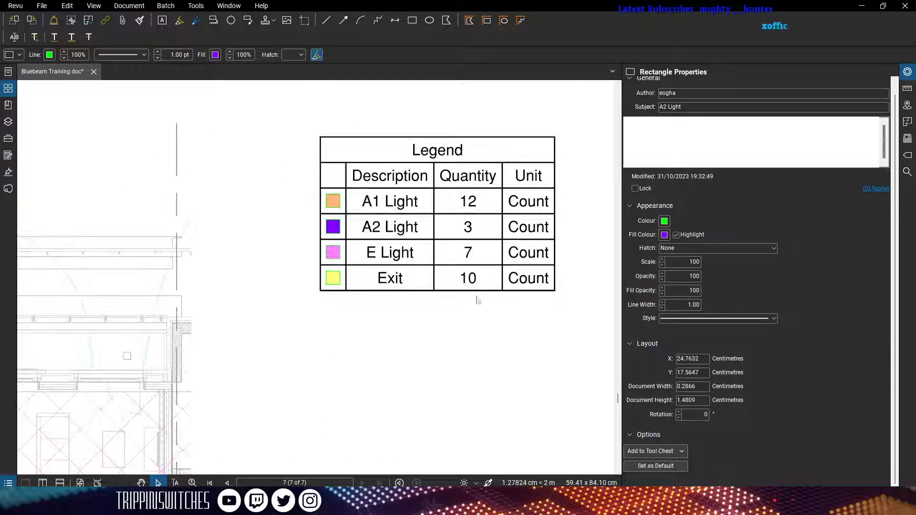
Change the title of the legend to "Lighting Legend"
{"action": "left_click", "coordinate": [437, 268]}
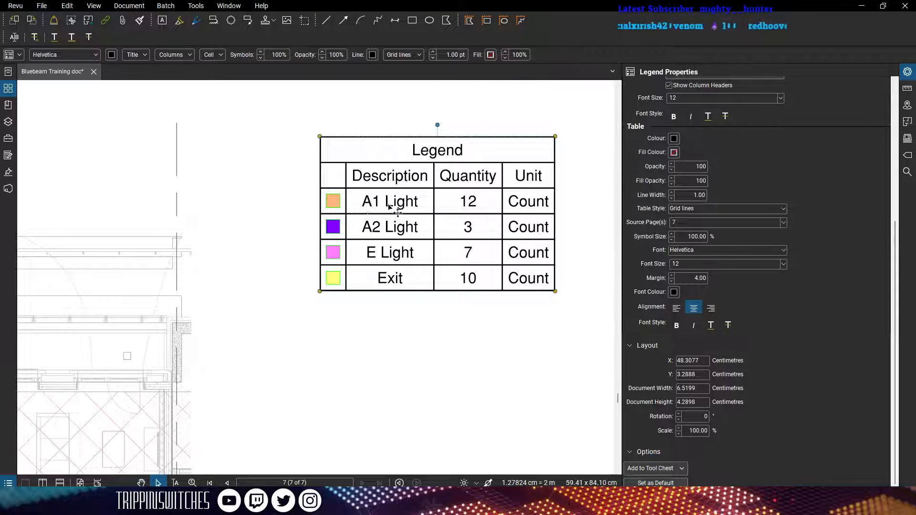
{"action": "scroll", "coordinate": [405, 340], "scroll_direction": "down", "scroll_amount": 2}
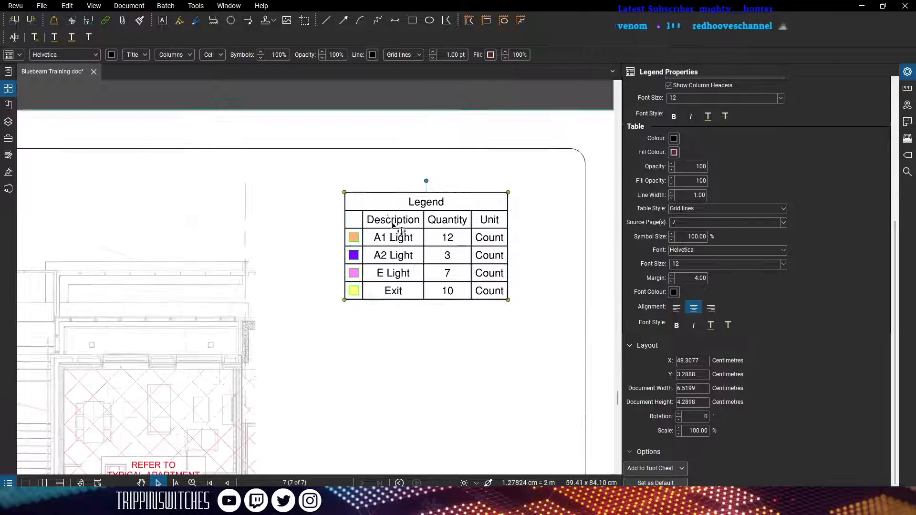
{"action": "scroll", "coordinate": [382, 262], "scroll_direction": "up", "scroll_amount": 5}
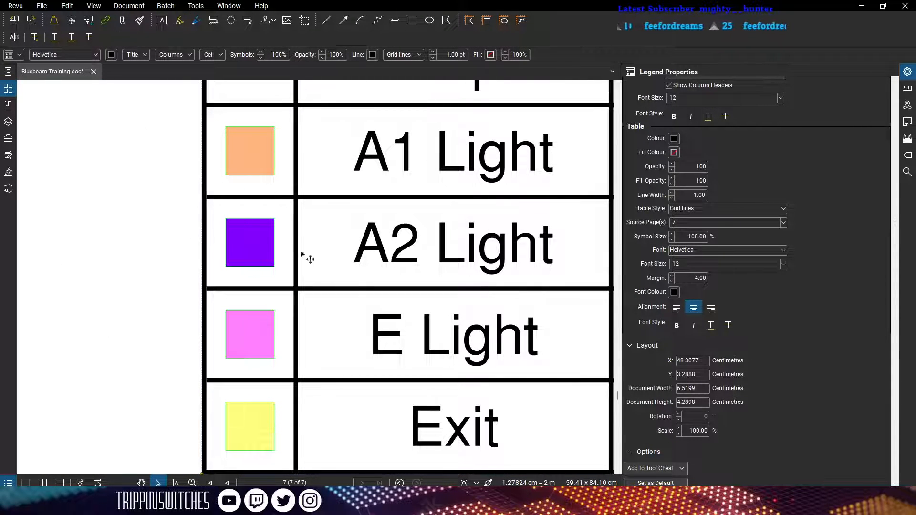
{"action": "scroll", "coordinate": [305, 437], "scroll_direction": "down", "scroll_amount": 5}
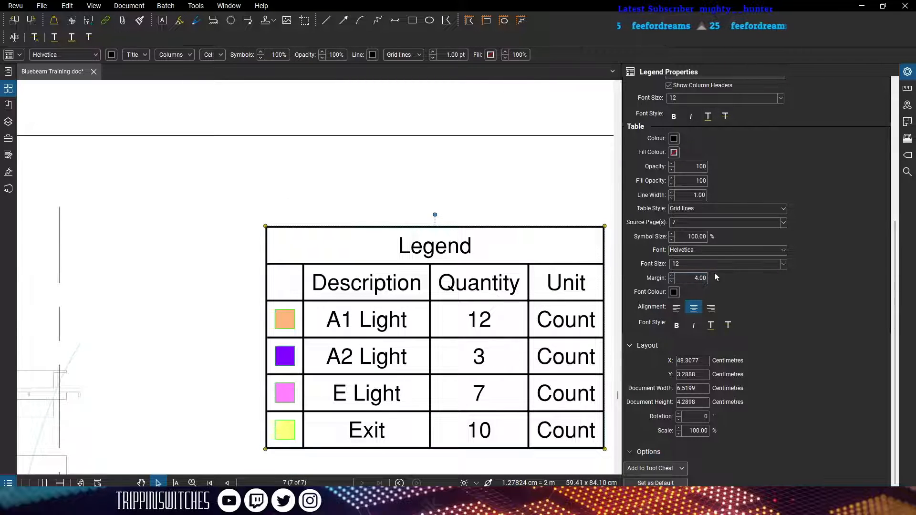
{"action": "left_click_drag", "start_coordinate": [895, 258], "coordinate": [893, 157]}
{"action": "double_click", "coordinate": [675, 165]}
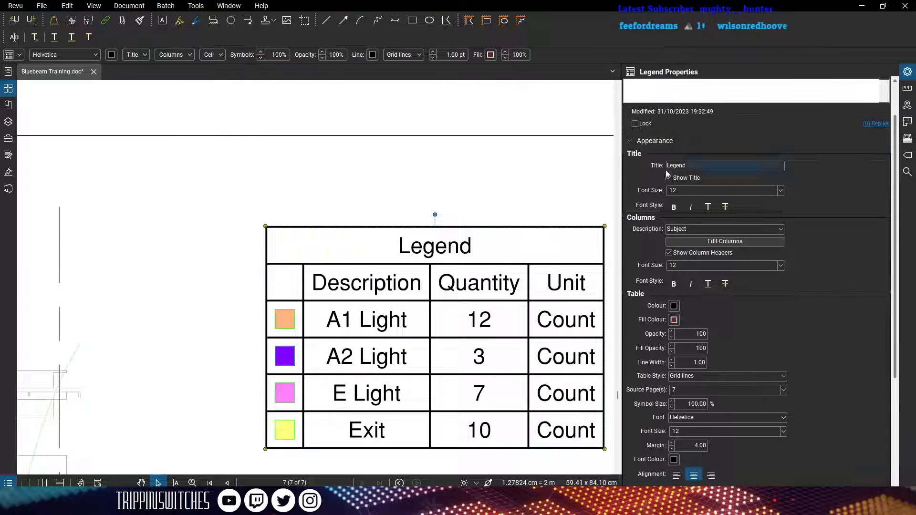
{"action": "left_click", "coordinate": [686, 192]}
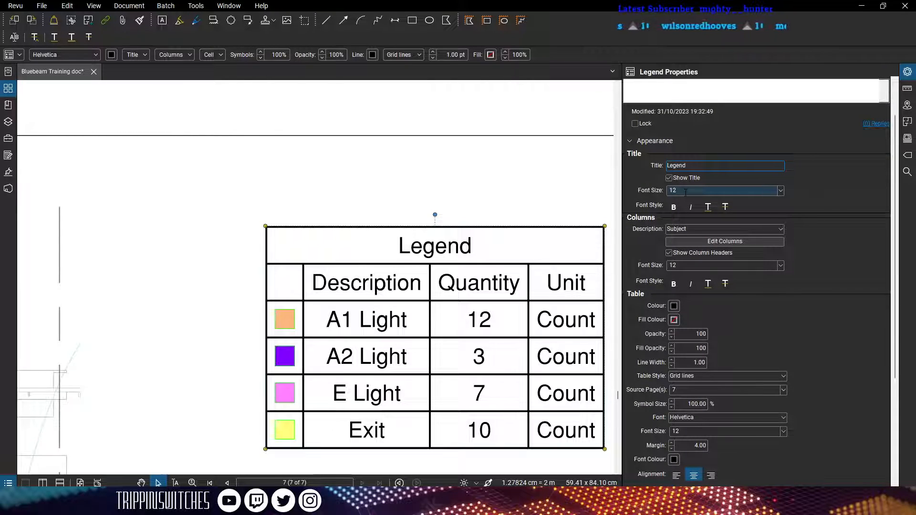
{"action": "type", "text": "Lighting"}
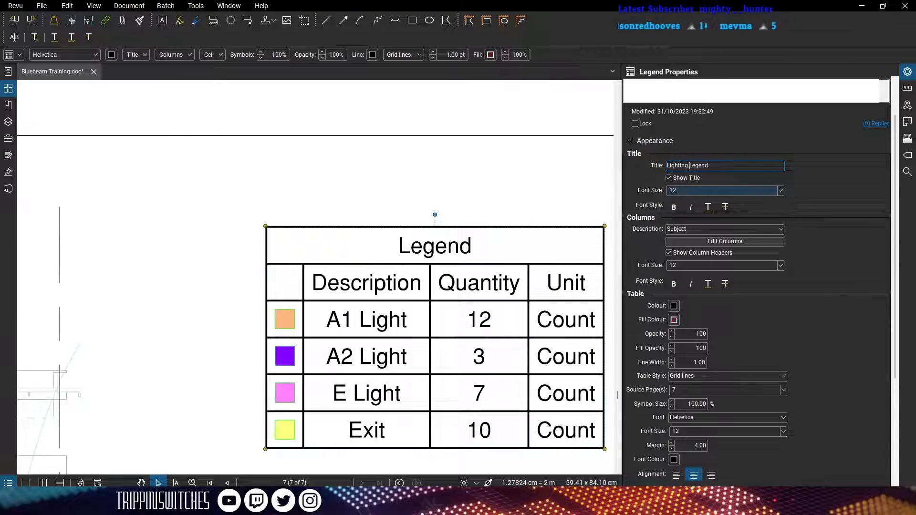
{"action": "key", "text": "Return"}
{"action": "left_click", "coordinate": [398, 169]}
Review the retitled legend's descriptions and quantities alongside the highlighted floor plan
{"action": "scroll", "coordinate": [399, 169], "scroll_direction": "down", "scroll_amount": 3}
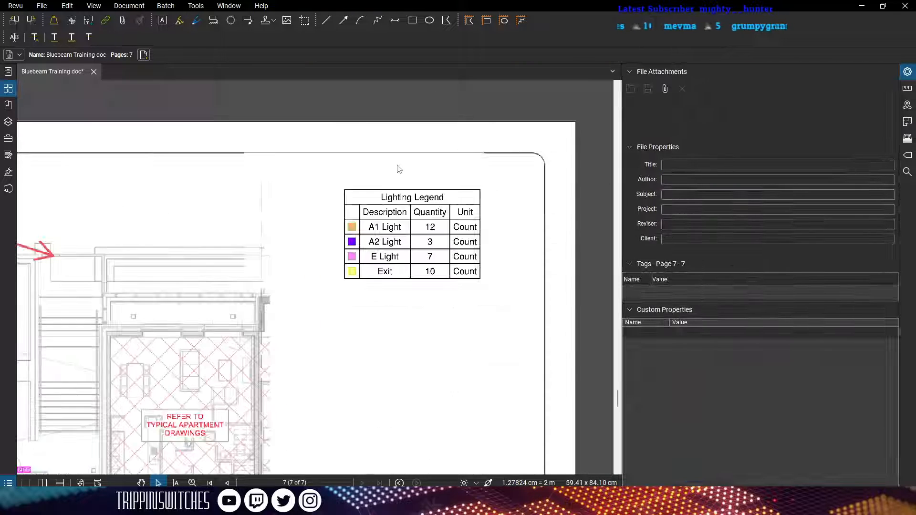
{"action": "scroll", "coordinate": [411, 242], "scroll_direction": "down", "scroll_amount": 3}
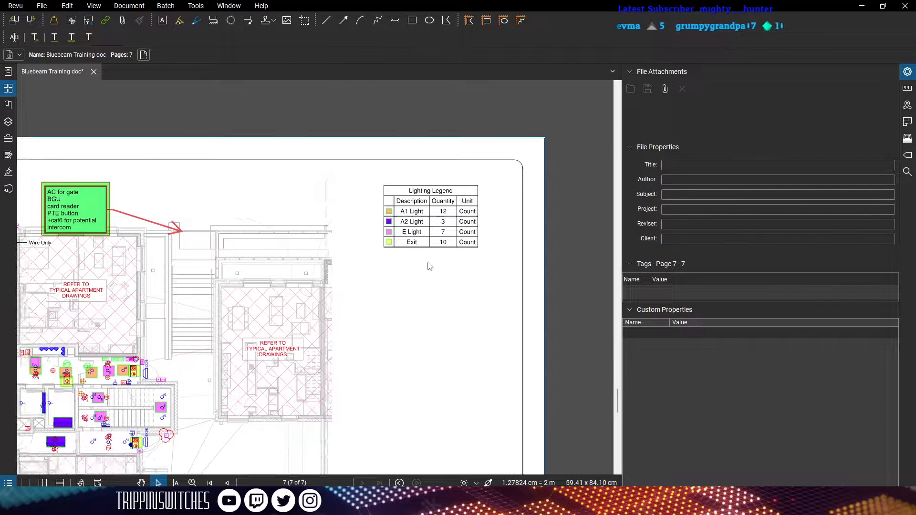
{"action": "scroll", "coordinate": [429, 267], "scroll_direction": "up", "scroll_amount": 5}
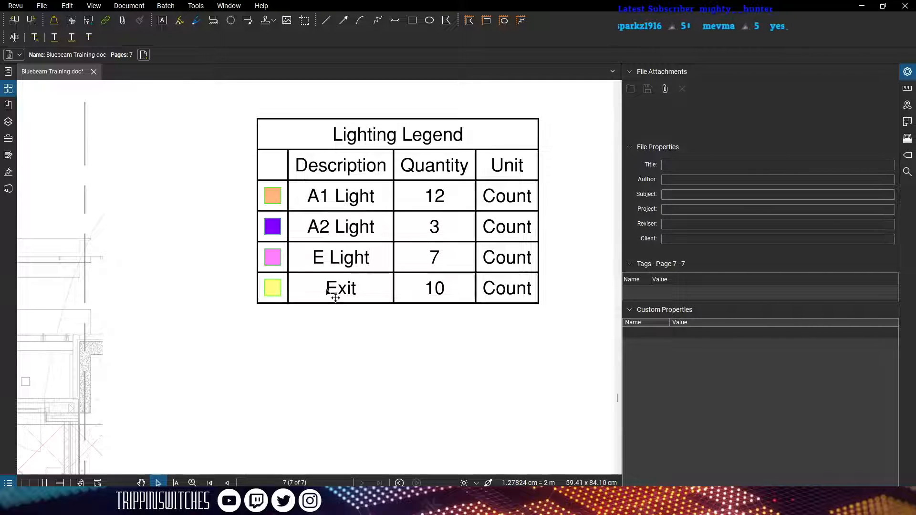
{"action": "scroll", "coordinate": [382, 316], "scroll_direction": "down", "scroll_amount": 3}
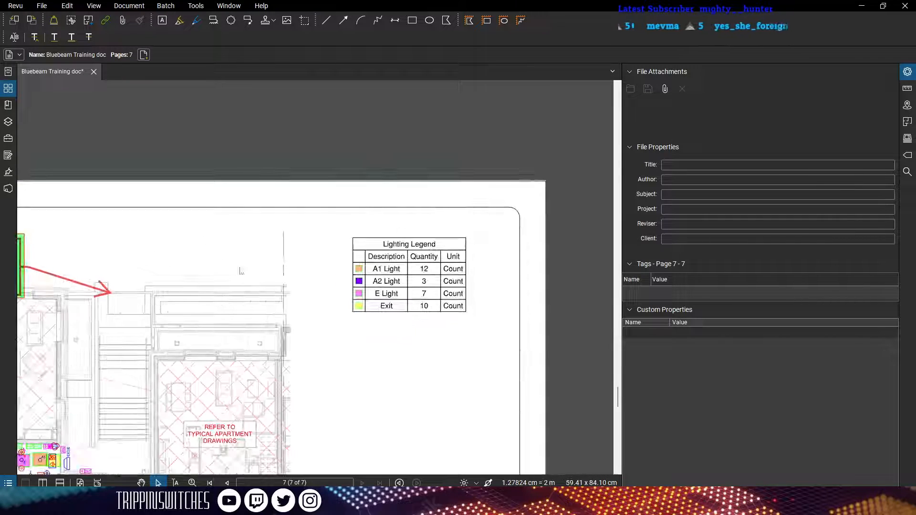
{"action": "left_click_drag", "start_coordinate": [405, 387], "coordinate": [405, 295]}
{"action": "scroll", "coordinate": [407, 286], "scroll_direction": "down", "scroll_amount": 2}
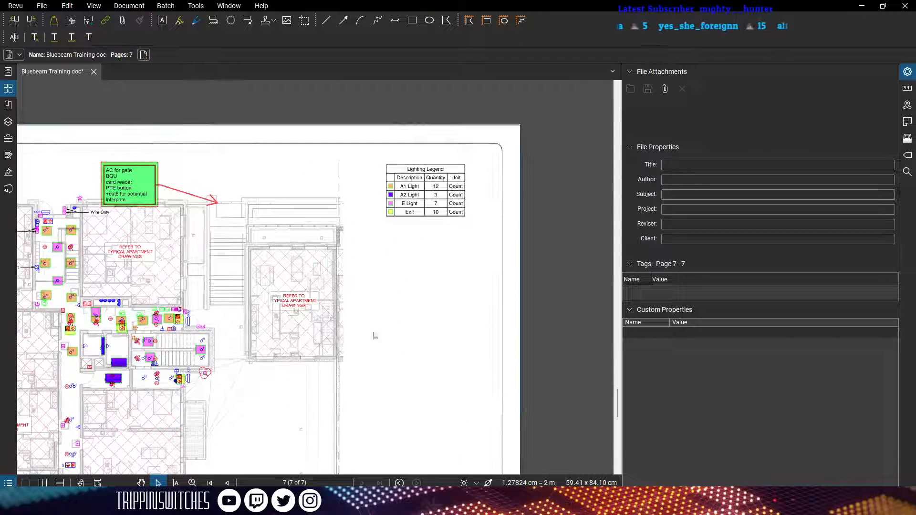
{"action": "scroll", "coordinate": [406, 201], "scroll_direction": "up", "scroll_amount": 5}
{"action": "scroll", "coordinate": [434, 219], "scroll_direction": "down", "scroll_amount": 4}
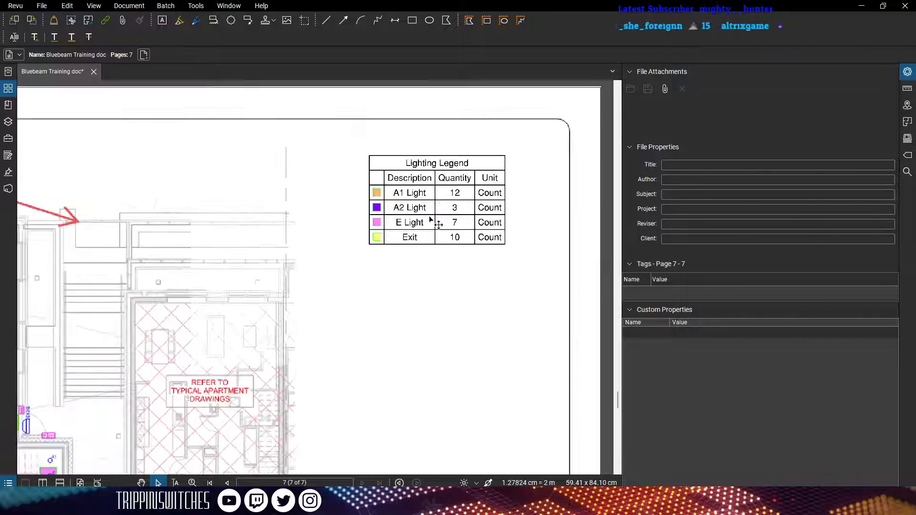
{"action": "left_click_drag", "start_coordinate": [399, 316], "coordinate": [401, 264]}
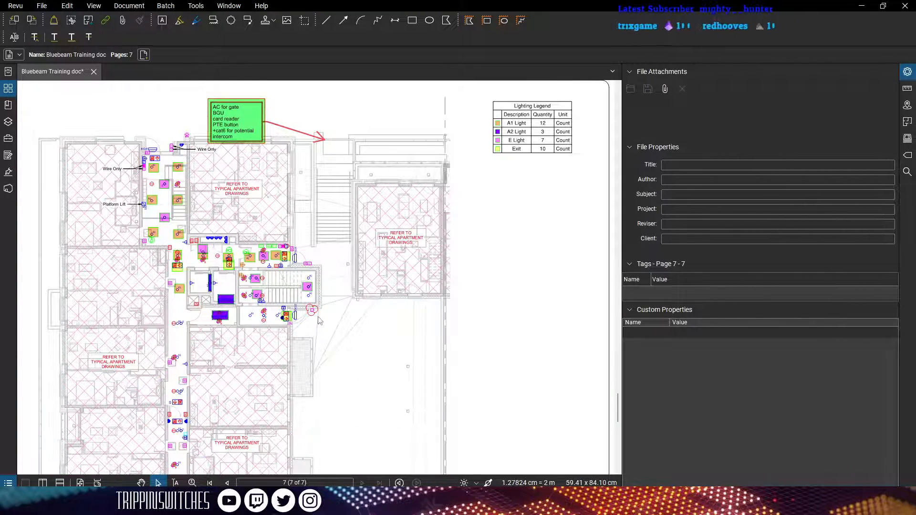
Paste a copy of the A2 Light rectangle above the lobby below the stair core and narrow it to about 0.71 cm
{"action": "scroll", "coordinate": [319, 321], "scroll_direction": "up", "scroll_amount": 2}
{"action": "scroll", "coordinate": [275, 283], "scroll_direction": "up", "scroll_amount": 3}
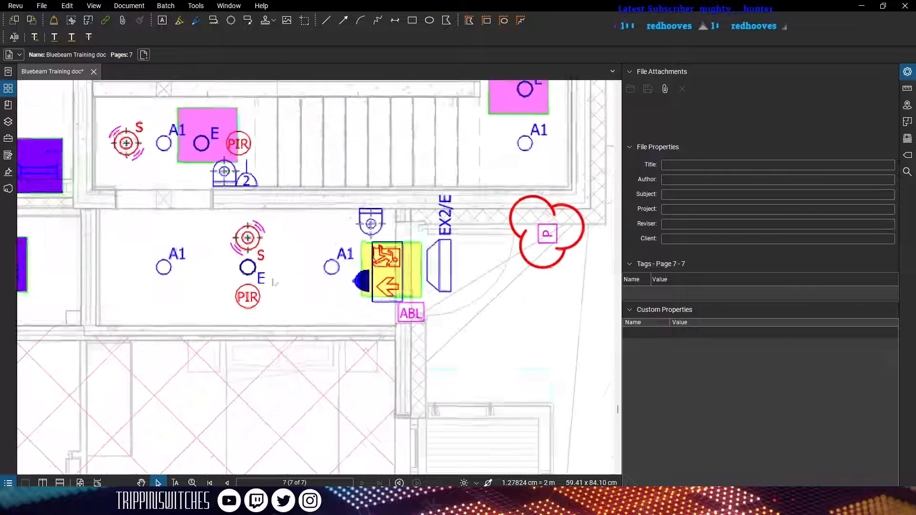
{"action": "left_click_drag", "start_coordinate": [154, 243], "coordinate": [210, 297]}
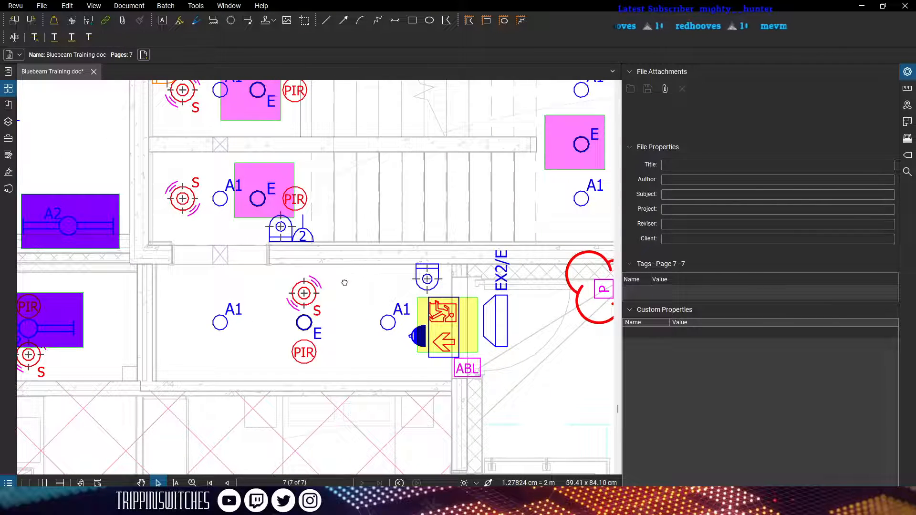
{"action": "key", "text": "ctrl+v"}
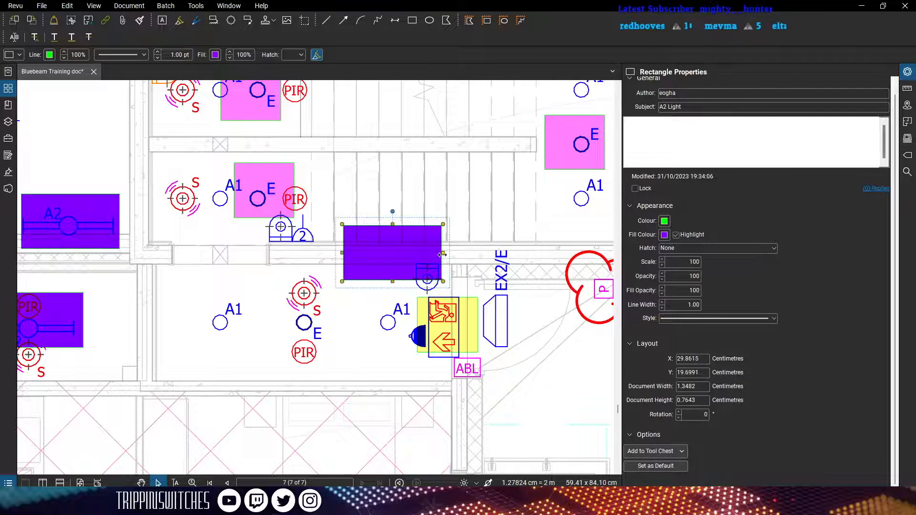
{"action": "left_click_drag", "start_coordinate": [443, 252], "coordinate": [395, 252]}
Give the pasted rectangle a red outline and a light orange fill
{"action": "left_click", "coordinate": [664, 221]}
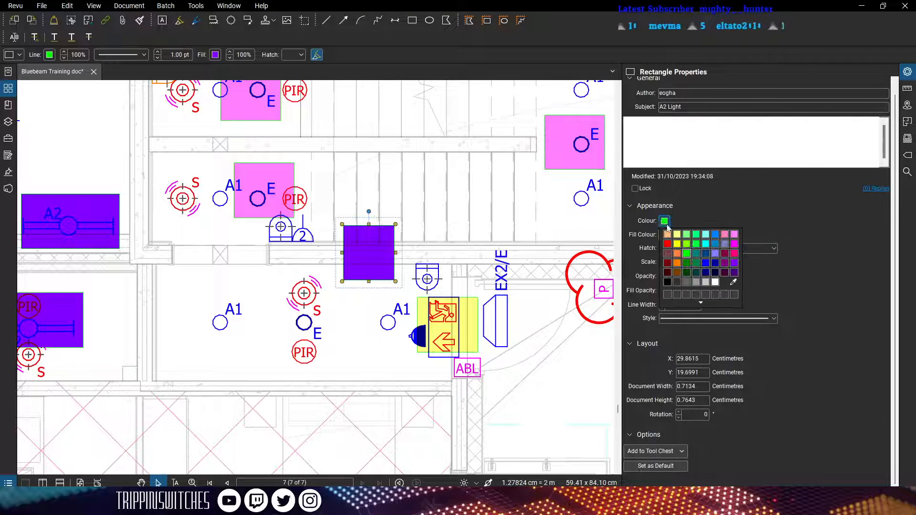
{"action": "left_click", "coordinate": [668, 252]}
{"action": "left_click", "coordinate": [665, 235]}
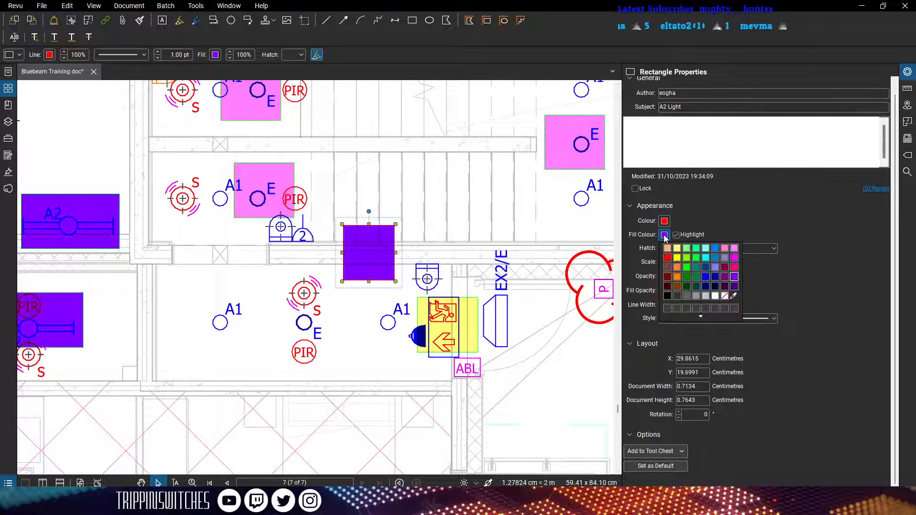
{"action": "left_click", "coordinate": [668, 248]}
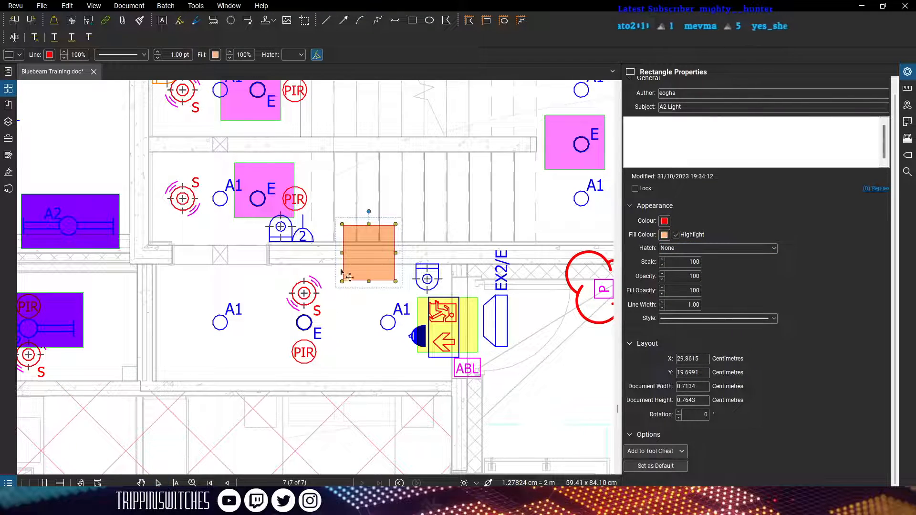
Fit the rectangle over the lobby's smoke detector symbol at about 0.61 cm high and set its subject to "Smoke Head"
{"action": "left_click_drag", "start_coordinate": [375, 257], "coordinate": [313, 290]}
{"action": "left_click_drag", "start_coordinate": [306, 258], "coordinate": [307, 268]}
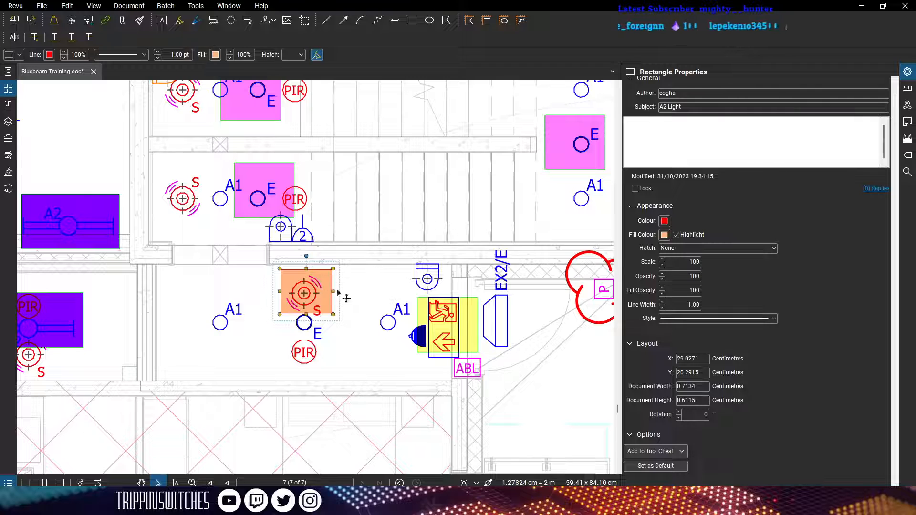
{"action": "left_click", "coordinate": [691, 108]}
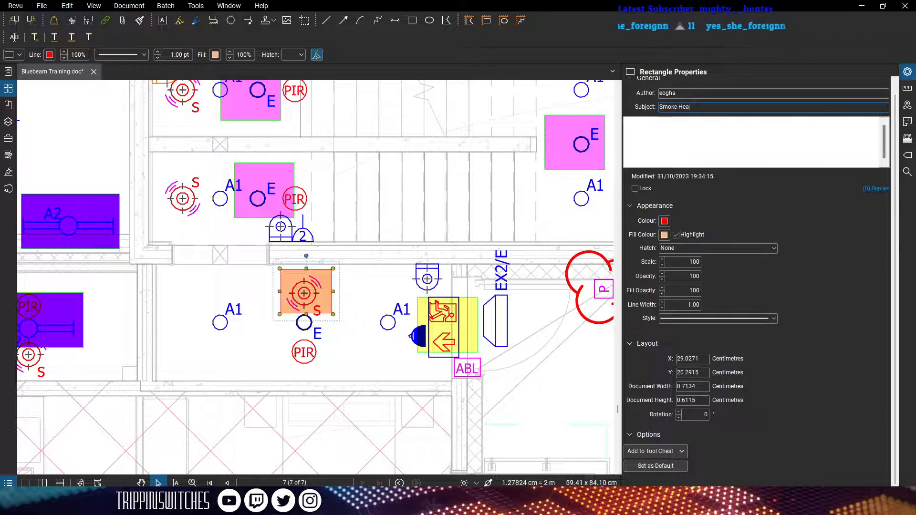
{"action": "type", "text": "Smoke Head"}
{"action": "key", "text": "Return"}
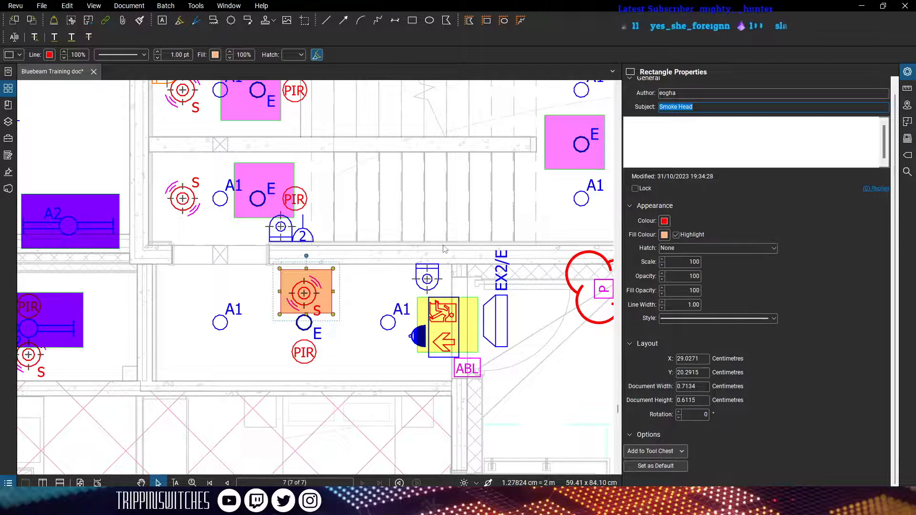
Create a new legend from the Smoke Head rectangle and place it below the Lighting Legend
{"action": "right_click", "coordinate": [315, 299]}
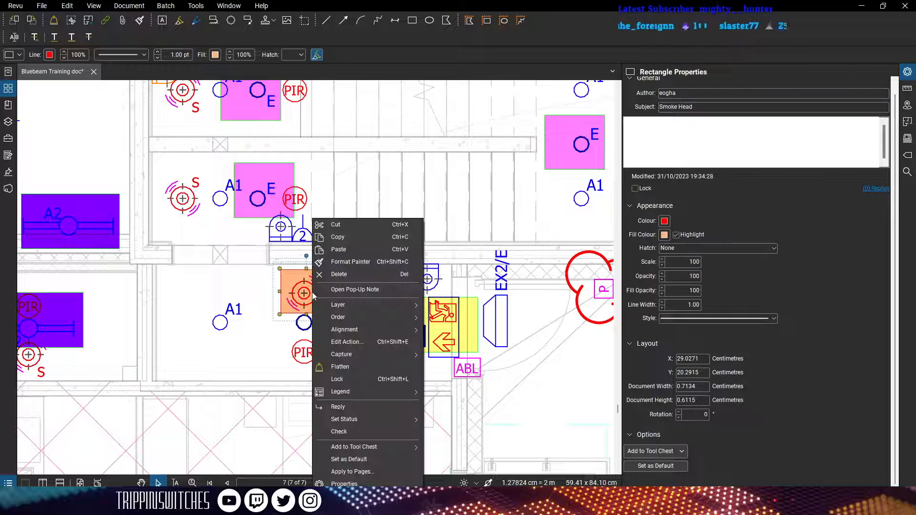
{"action": "mouse_move", "coordinate": [343, 393]}
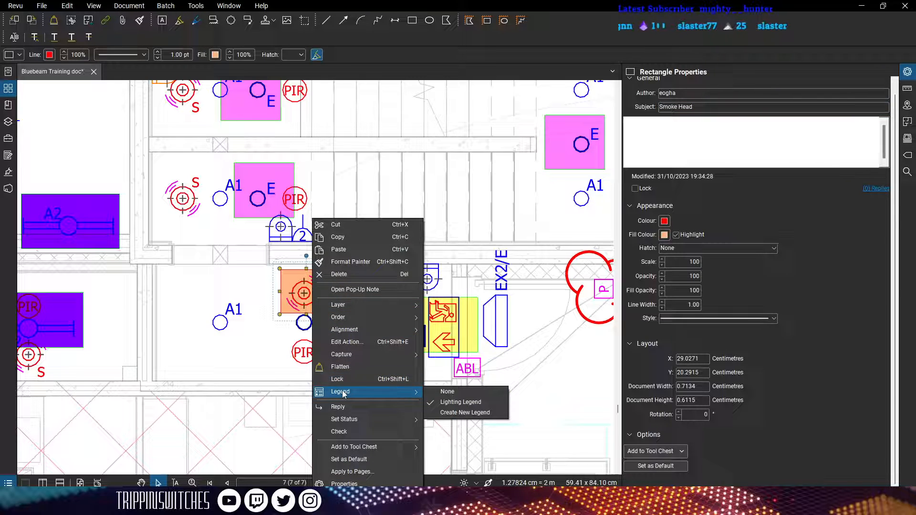
{"action": "left_click", "coordinate": [453, 415]}
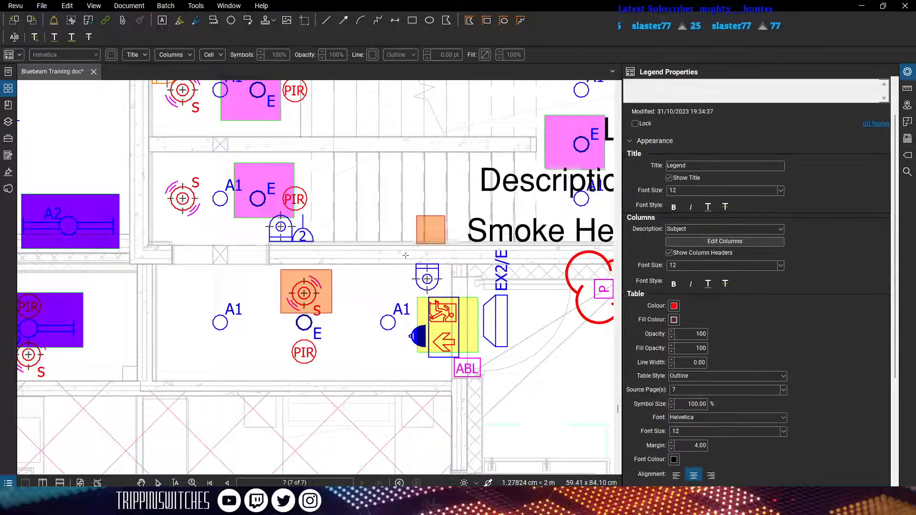
{"action": "scroll", "coordinate": [404, 252], "scroll_direction": "down", "scroll_amount": 3}
{"action": "left_click_drag", "start_coordinate": [540, 273], "coordinate": [328, 287]}
{"action": "scroll", "coordinate": [327, 286], "scroll_direction": "down", "scroll_amount": 1}
{"action": "scroll", "coordinate": [492, 258], "scroll_direction": "up", "scroll_amount": 2}
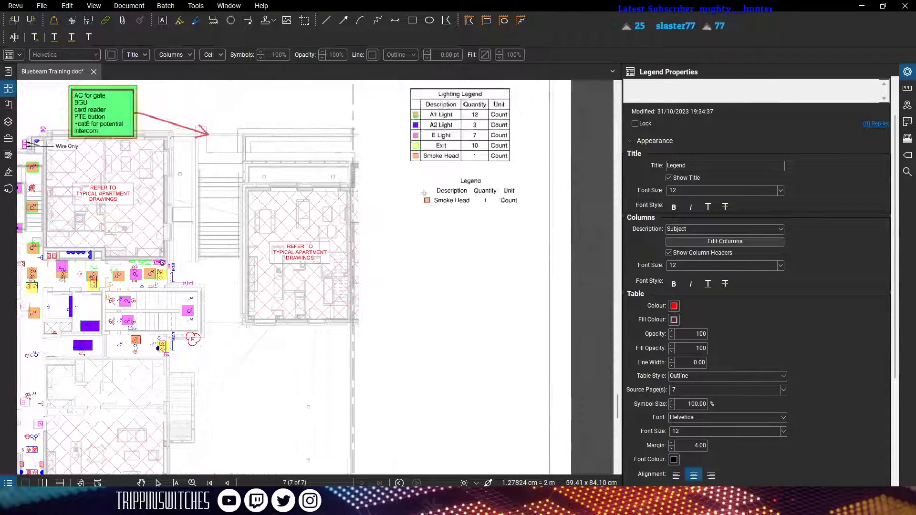
{"action": "left_click", "coordinate": [431, 229]}
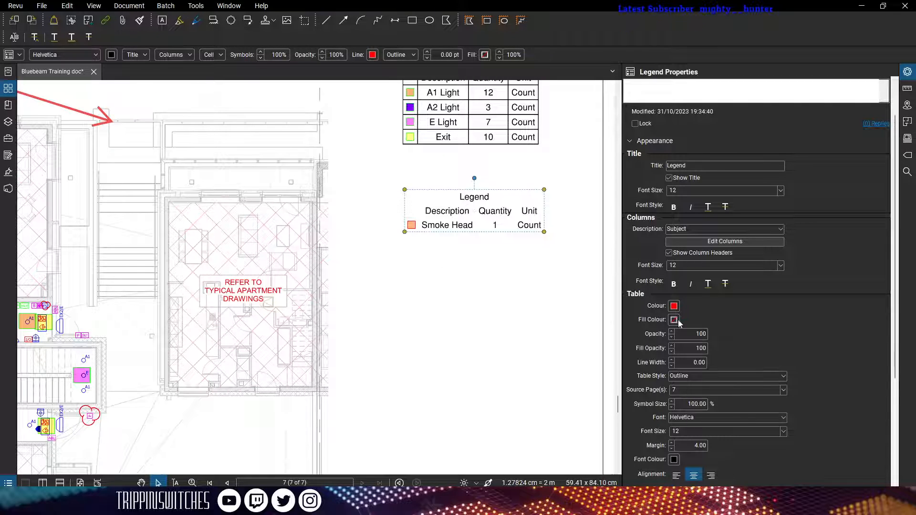
Change the title of the new legend to "Fire Alarm Legend"
{"action": "double_click", "coordinate": [669, 167]}
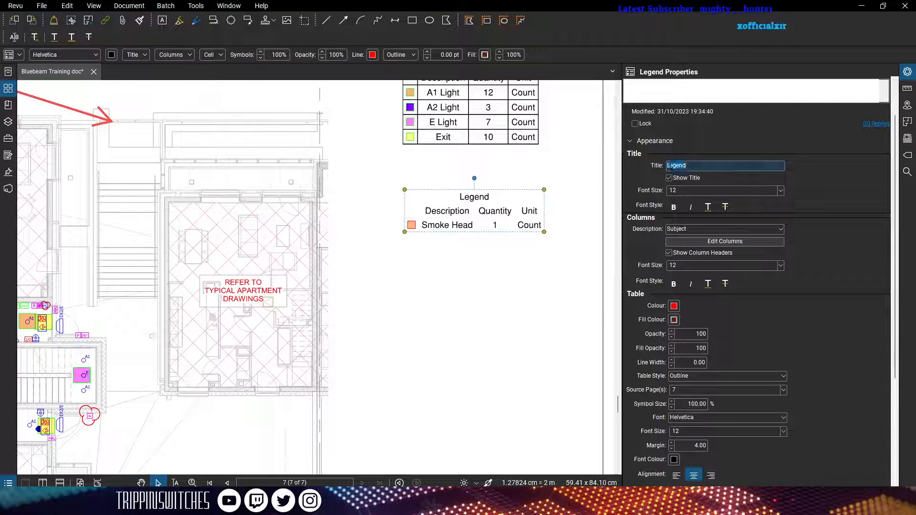
{"action": "left_click", "coordinate": [698, 190]}
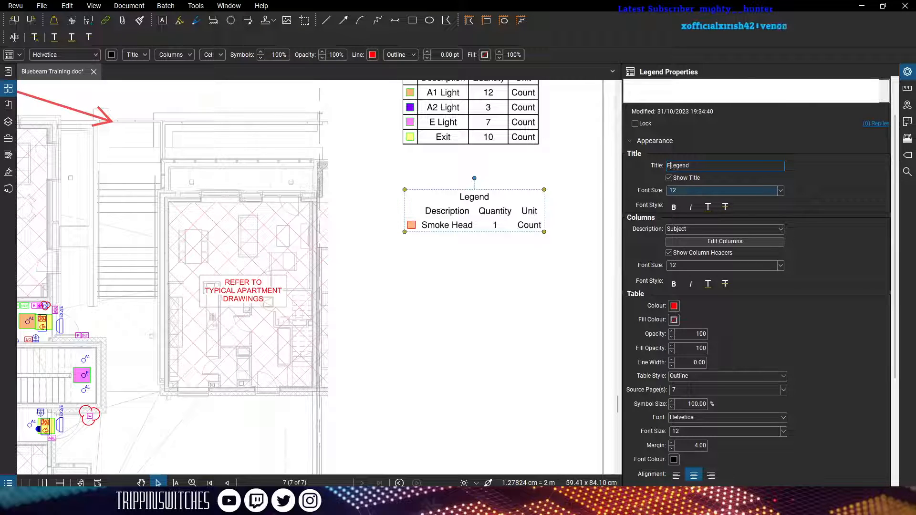
{"action": "type", "text": "Fire Alar"}
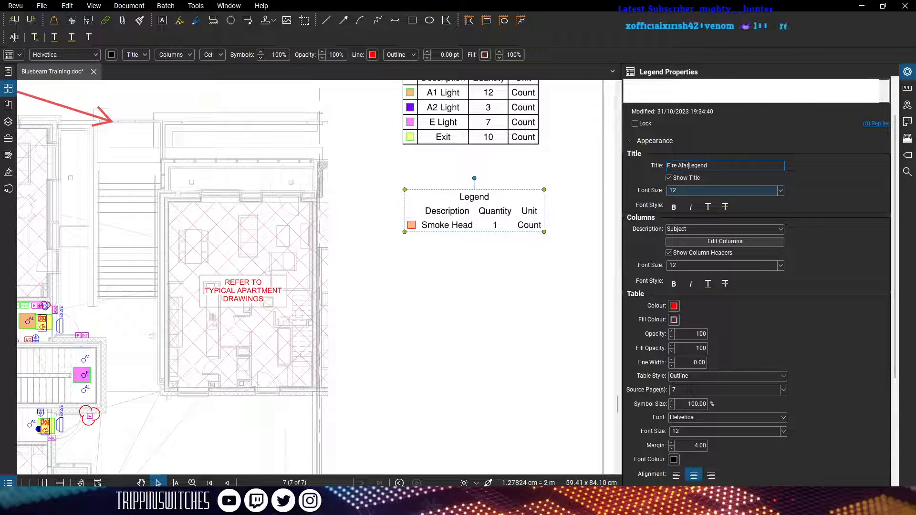
{"action": "type", "text": "m"}
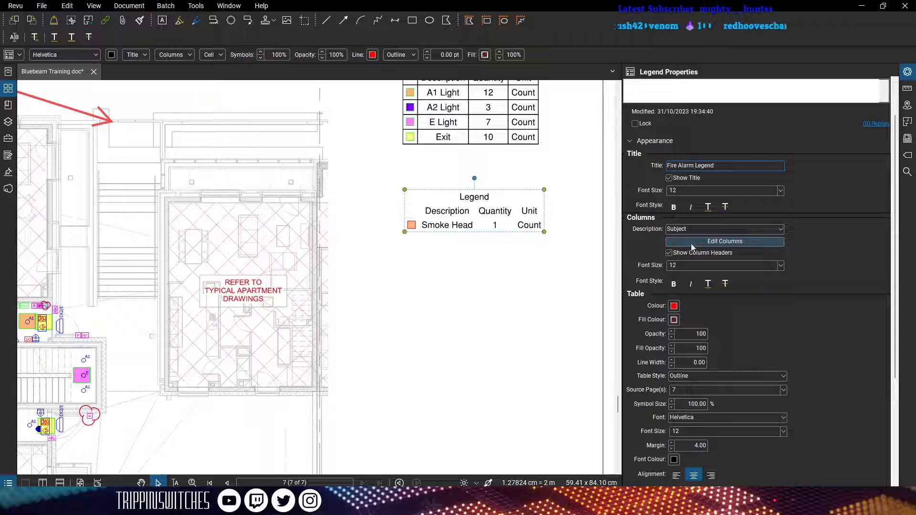
Set the Fire Alarm Legend's table style to Grid lines and its line colour to black
{"action": "scroll", "coordinate": [735, 334], "scroll_direction": "down", "scroll_amount": 2}
{"action": "left_click", "coordinate": [728, 319]}
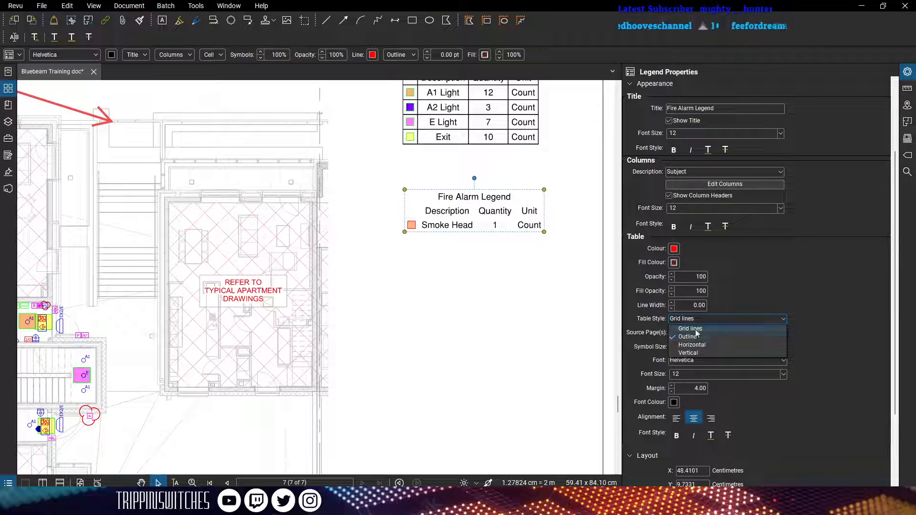
{"action": "left_click", "coordinate": [695, 330]}
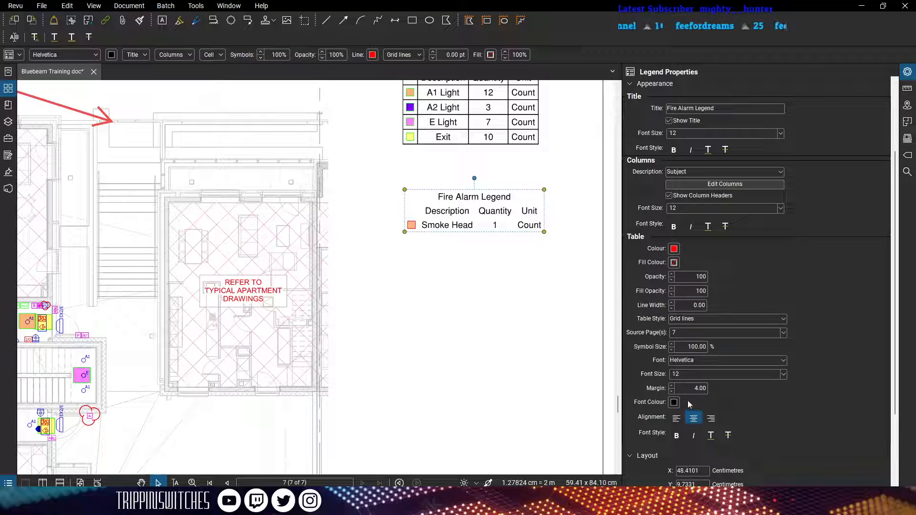
{"action": "scroll", "coordinate": [743, 340], "scroll_direction": "up", "scroll_amount": 2}
{"action": "left_click", "coordinate": [673, 306]}
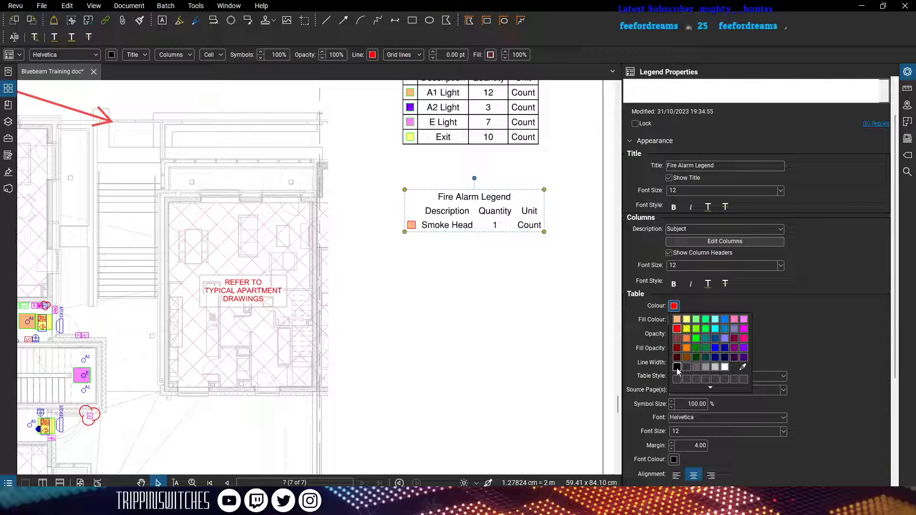
{"action": "left_click", "coordinate": [677, 367]}
{"action": "left_click", "coordinate": [467, 284]}
Paste copies of the Smoke Head rectangle over the two smoke detector symbols inside the stair core
{"action": "scroll", "coordinate": [424, 267], "scroll_direction": "down", "scroll_amount": 2}
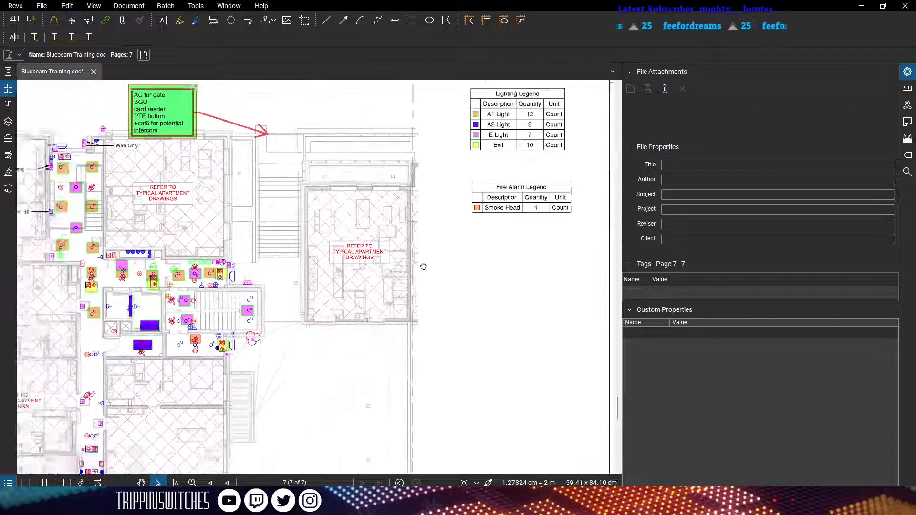
{"action": "scroll", "coordinate": [158, 341], "scroll_direction": "up", "scroll_amount": 4}
{"action": "left_click", "coordinate": [311, 327]}
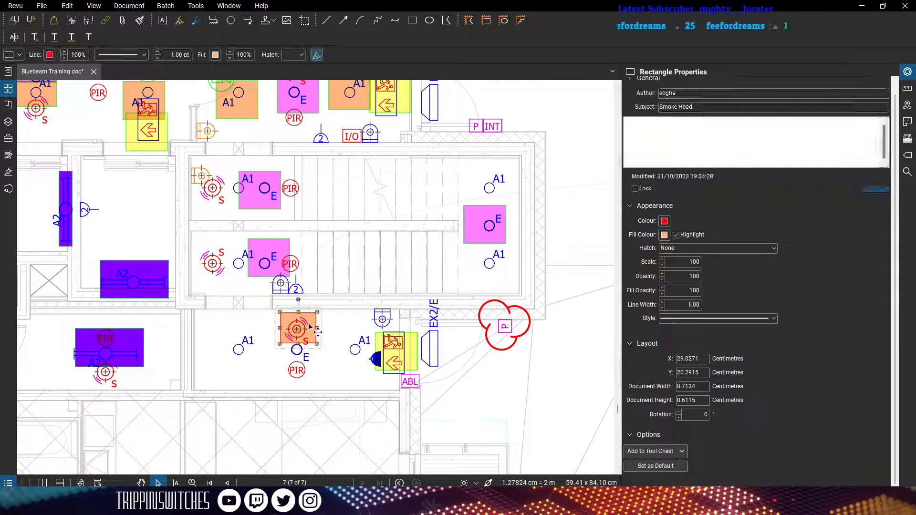
{"action": "left_click_drag", "start_coordinate": [206, 347], "coordinate": [261, 336]}
{"action": "key", "text": "ctrl+v"}
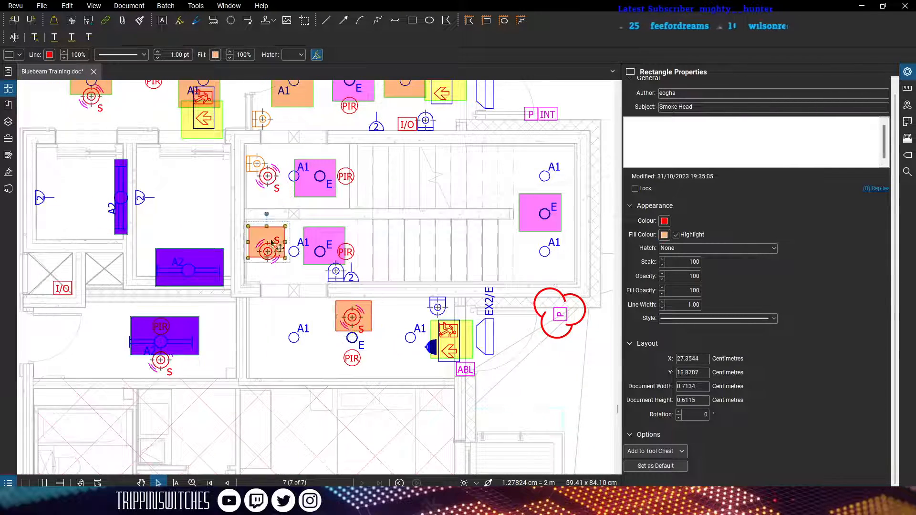
{"action": "left_click_drag", "start_coordinate": [266, 242], "coordinate": [266, 254]}
{"action": "key", "text": "ctrl+v"}
{"action": "left_click_drag", "start_coordinate": [273, 181], "coordinate": [264, 187]}
{"action": "left_click", "coordinate": [377, 180]}
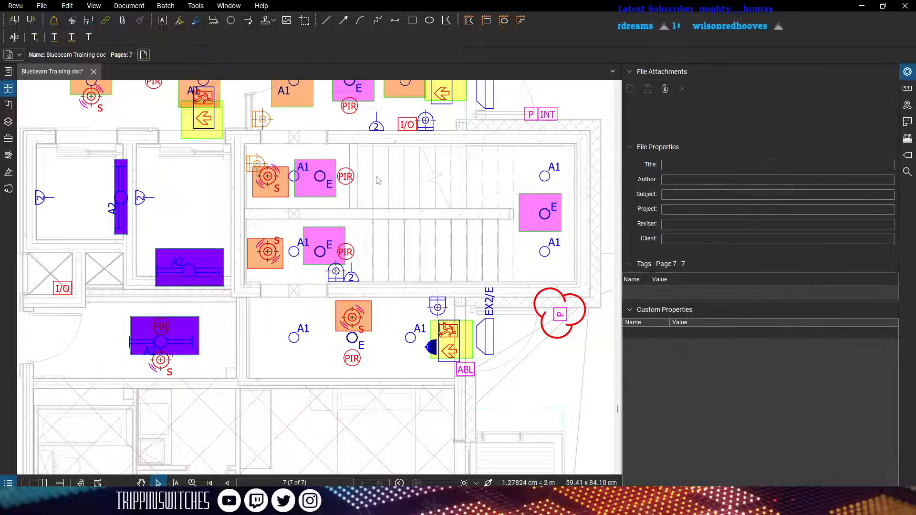
Paste a Smoke Head rectangle over the smoke detector on the steps near the platform lift
{"action": "left_click_drag", "start_coordinate": [376, 180], "coordinate": [480, 187]}
{"action": "scroll", "coordinate": [183, 270], "scroll_direction": "down", "scroll_amount": 1}
{"action": "left_click_drag", "start_coordinate": [183, 270], "coordinate": [391, 199]}
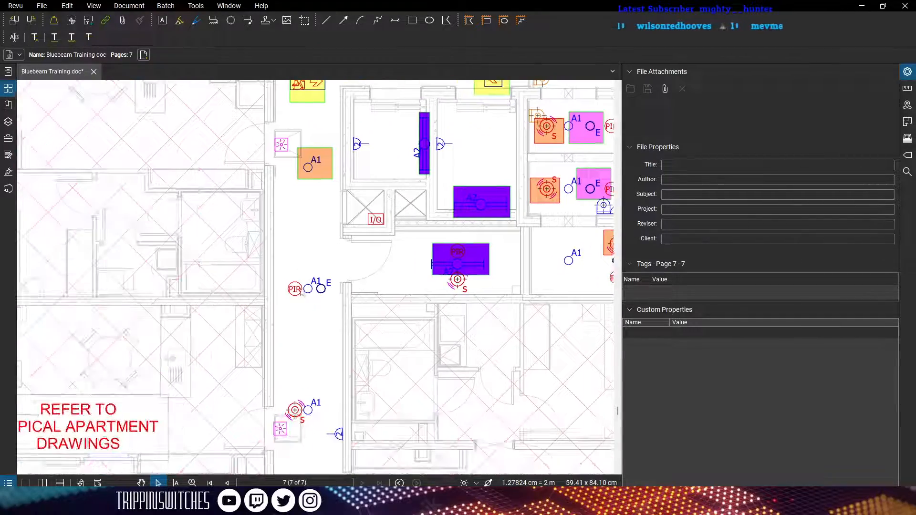
{"action": "left_click_drag", "start_coordinate": [368, 233], "coordinate": [273, 407]}
{"action": "left_click_drag", "start_coordinate": [215, 229], "coordinate": [287, 307]}
{"action": "left_click_drag", "start_coordinate": [201, 167], "coordinate": [258, 263]}
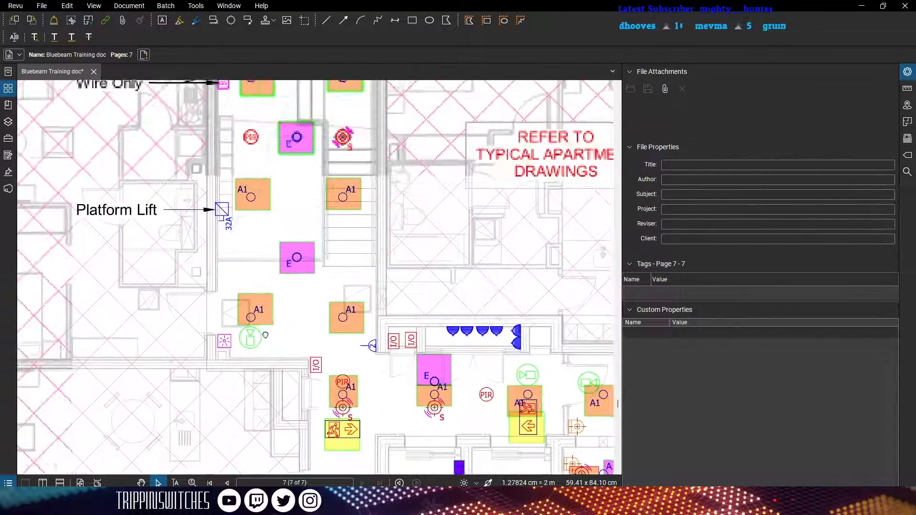
{"action": "left_click_drag", "start_coordinate": [248, 177], "coordinate": [262, 285]}
{"action": "key", "text": "ctrl+v"}
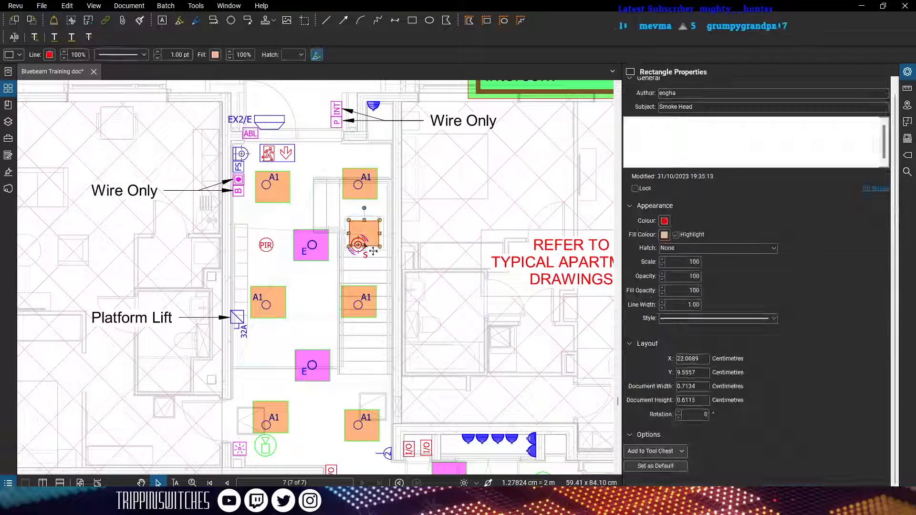
{"action": "left_click_drag", "start_coordinate": [365, 237], "coordinate": [362, 249]}
{"action": "left_click", "coordinate": [281, 191]}
{"action": "left_click", "coordinate": [314, 153]}
Paste a rectangle over the symbol above the FS box by the upper entrance and fill it light green
{"action": "scroll", "coordinate": [257, 260], "scroll_direction": "up", "scroll_amount": 4}
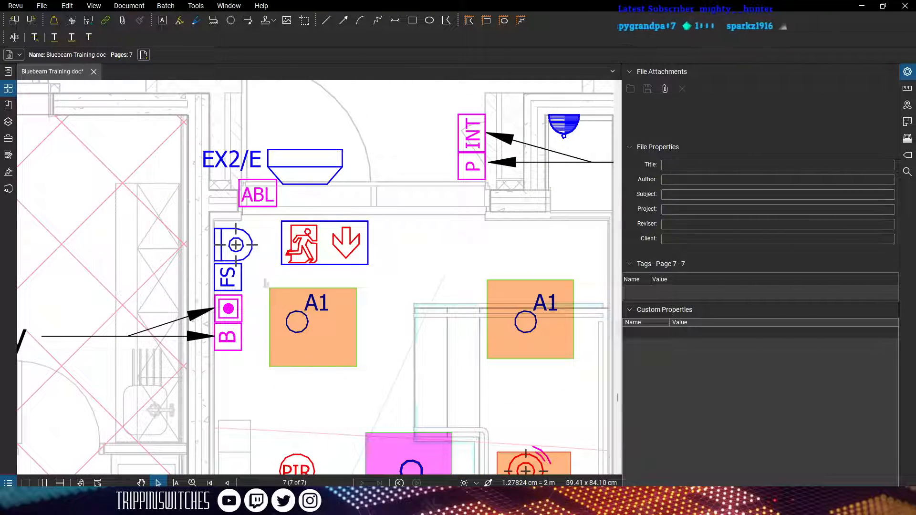
{"action": "key", "text": "ctrl+v"}
{"action": "left_click_drag", "start_coordinate": [229, 205], "coordinate": [219, 246]}
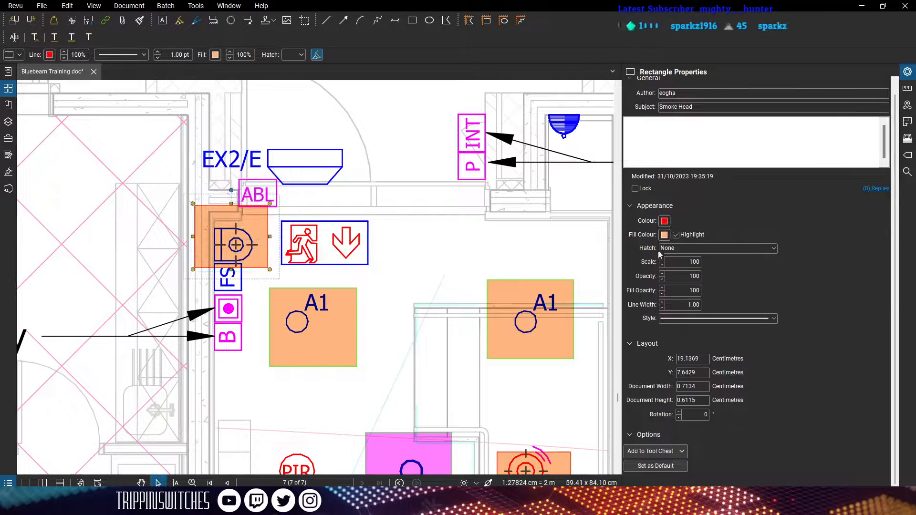
{"action": "left_click", "coordinate": [665, 235]}
{"action": "left_click", "coordinate": [686, 248]}
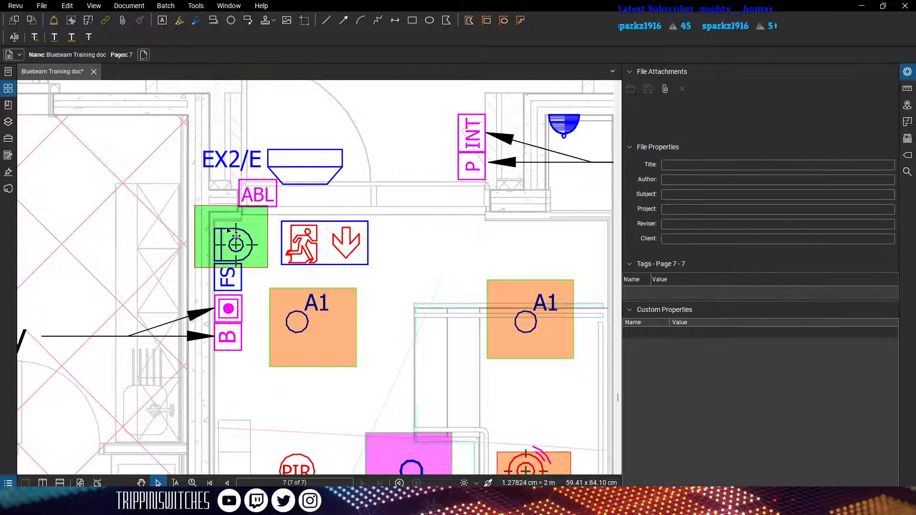
Change the subject of the green rectangle to "BGU"
{"action": "left_click_drag", "start_coordinate": [704, 113], "coordinate": [660, 113]}
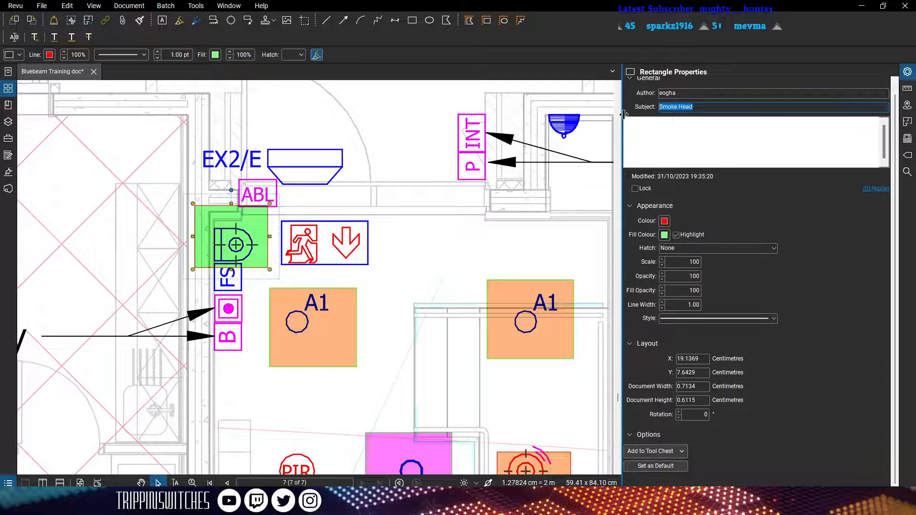
{"action": "type", "text": "BGU"}
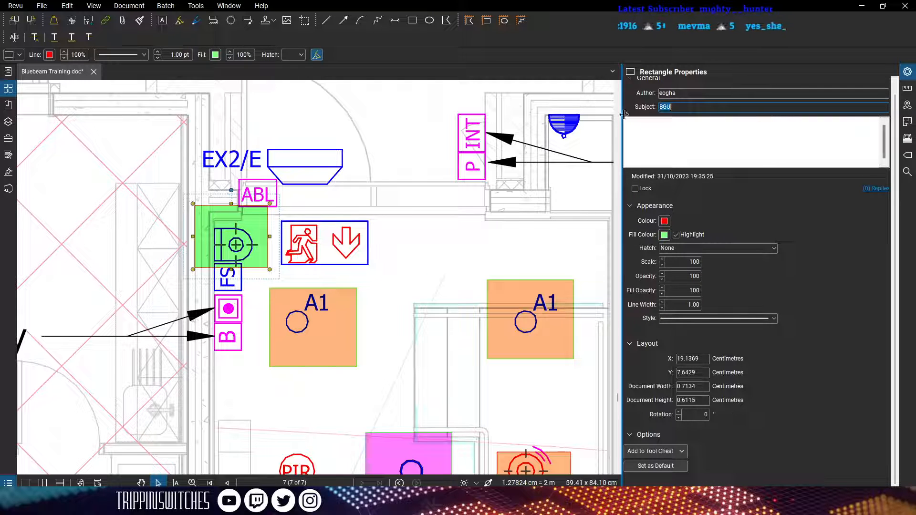
{"action": "left_click", "coordinate": [519, 241]}
{"action": "left_click", "coordinate": [233, 254]}
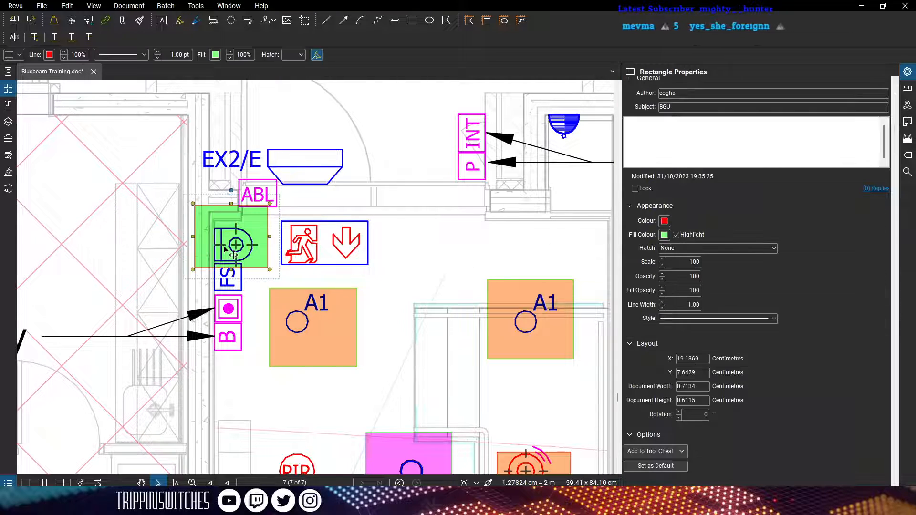
{"action": "scroll", "coordinate": [233, 254], "scroll_direction": "down", "scroll_amount": 8}
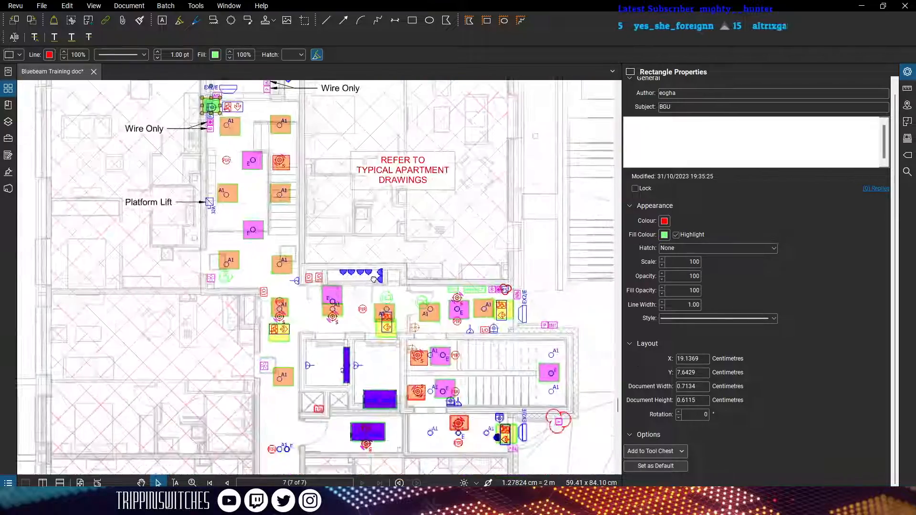
Paste a BGU rectangle over the break-glass symbol next to the I/O box, by the exit above the stair core
{"action": "scroll", "coordinate": [330, 309], "scroll_direction": "up", "scroll_amount": 5}
{"action": "scroll", "coordinate": [338, 309], "scroll_direction": "down", "scroll_amount": 3}
{"action": "left_click_drag", "start_coordinate": [568, 356], "coordinate": [418, 285]}
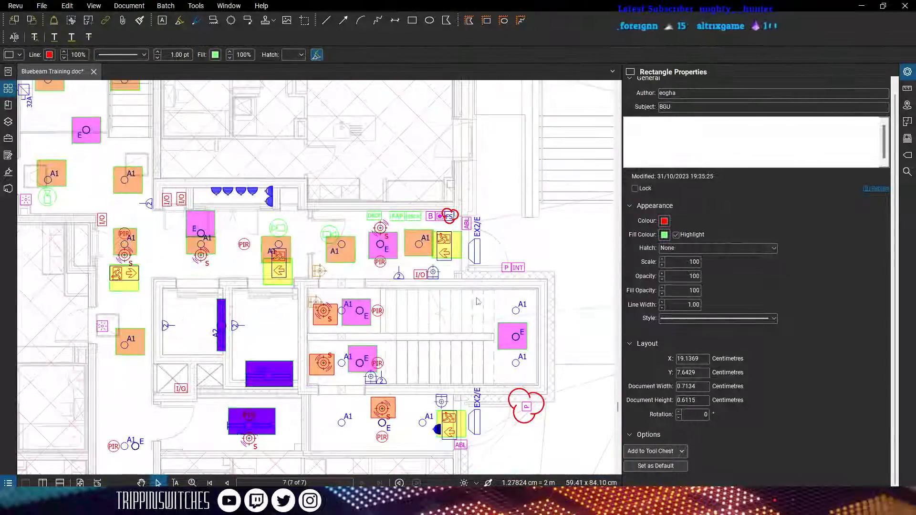
{"action": "scroll", "coordinate": [420, 286], "scroll_direction": "up", "scroll_amount": 3}
{"action": "key", "text": "ctrl+v"}
{"action": "left_click_drag", "start_coordinate": [475, 253], "coordinate": [465, 264]}
{"action": "key", "text": "Escape"}
{"action": "scroll", "coordinate": [427, 309], "scroll_direction": "down", "scroll_amount": 4}
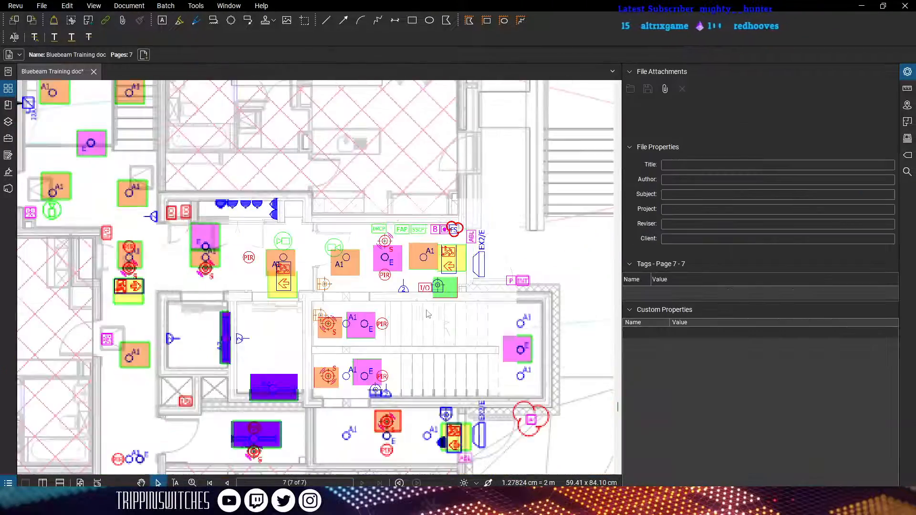
Paste a BGU rectangle over the break-glass symbol below the PIR in the lower half of the stair core
{"action": "left_click_drag", "start_coordinate": [416, 398], "coordinate": [373, 275]}
{"action": "scroll", "coordinate": [323, 268], "scroll_direction": "up", "scroll_amount": 5}
{"action": "key", "text": "ctrl+v"}
{"action": "left_click_drag", "start_coordinate": [371, 231], "coordinate": [335, 260]}
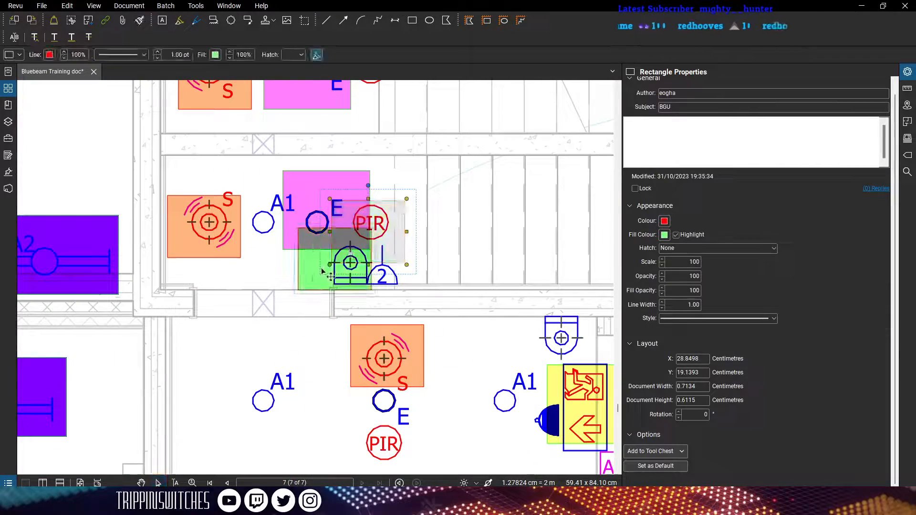
{"action": "left_click", "coordinate": [298, 307]}
Paste a BGU rectangle over the break-glass symbol above the exit sign at the door below the stair core
{"action": "scroll", "coordinate": [298, 310], "scroll_direction": "down", "scroll_amount": 5}
{"action": "key", "text": "ctrl+v"}
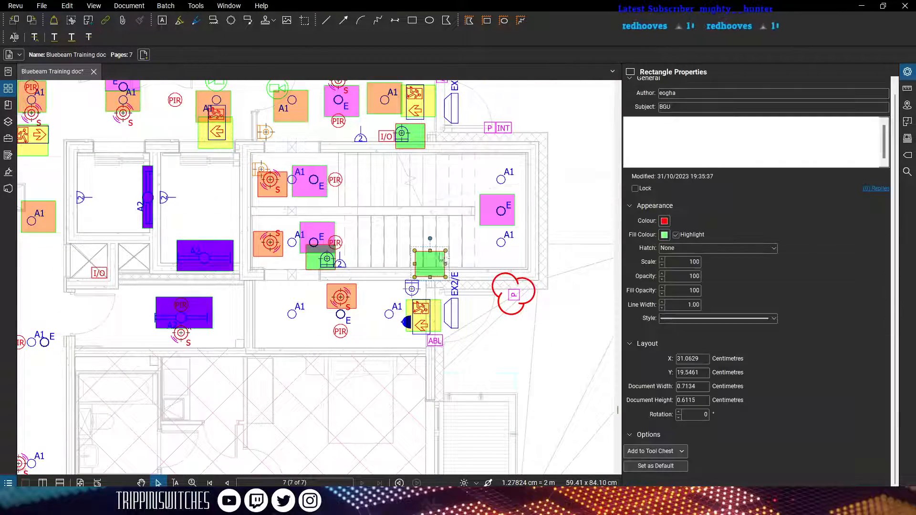
{"action": "left_click_drag", "start_coordinate": [441, 256], "coordinate": [419, 279]}
{"action": "left_click", "coordinate": [344, 293]}
Paste a BGU rectangle over the break-glass symbol in the long central corridor, just below the exit sign
{"action": "scroll", "coordinate": [263, 324], "scroll_direction": "down", "scroll_amount": 2}
{"action": "left_click_drag", "start_coordinate": [169, 420], "coordinate": [371, 180]}
{"action": "left_click_drag", "start_coordinate": [334, 382], "coordinate": [350, 262]}
{"action": "scroll", "coordinate": [344, 251], "scroll_direction": "up", "scroll_amount": 5}
{"action": "key", "text": "ctrl+v"}
{"action": "left_click_drag", "start_coordinate": [371, 232], "coordinate": [351, 255]}
{"action": "left_click", "coordinate": [307, 300]}
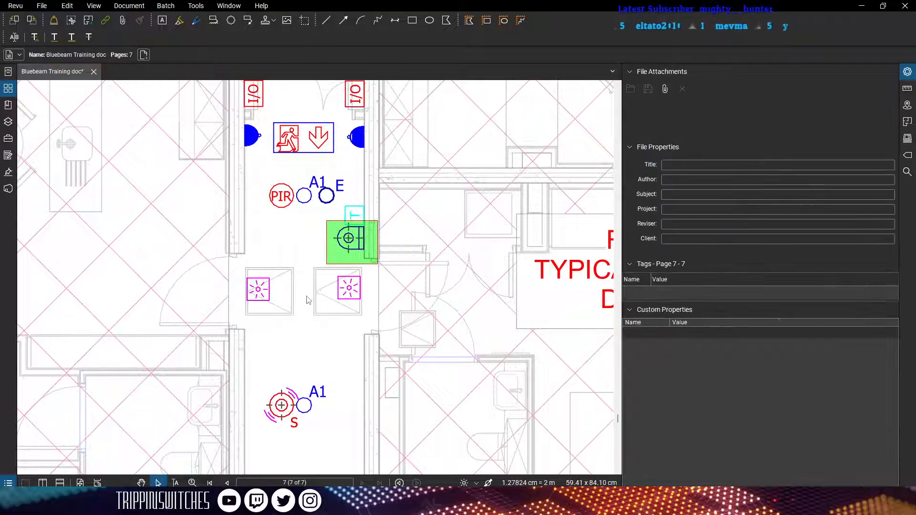
Paste a copy of the BGU rectangle over the EXT sounder symbol outside the upper entrance
{"action": "scroll", "coordinate": [307, 301], "scroll_direction": "down", "scroll_amount": 7}
{"action": "left_click_drag", "start_coordinate": [364, 332], "coordinate": [266, 438]}
{"action": "left_click_drag", "start_coordinate": [605, 264], "coordinate": [444, 376]}
{"action": "left_click_drag", "start_coordinate": [577, 147], "coordinate": [397, 294]}
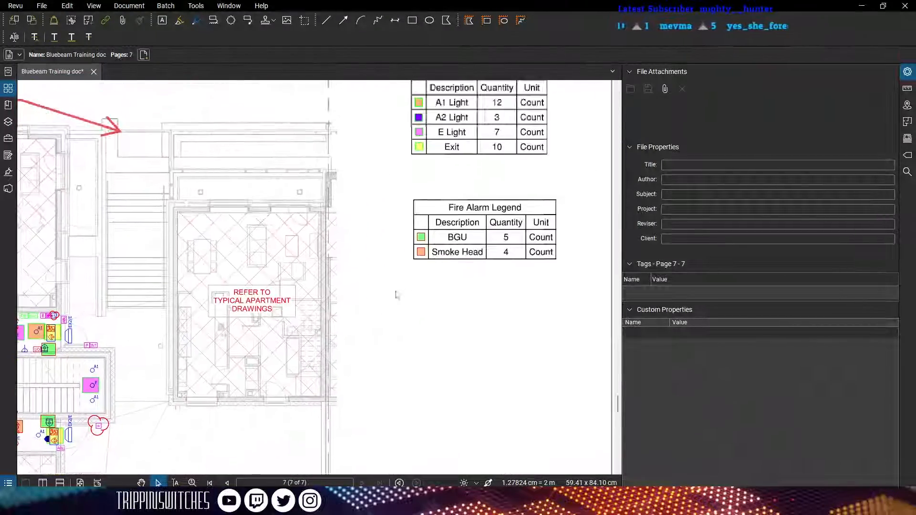
{"action": "left_click_drag", "start_coordinate": [285, 323], "coordinate": [484, 278]}
{"action": "left_click_drag", "start_coordinate": [136, 291], "coordinate": [199, 379]}
{"action": "scroll", "coordinate": [220, 305], "scroll_direction": "up", "scroll_amount": 3}
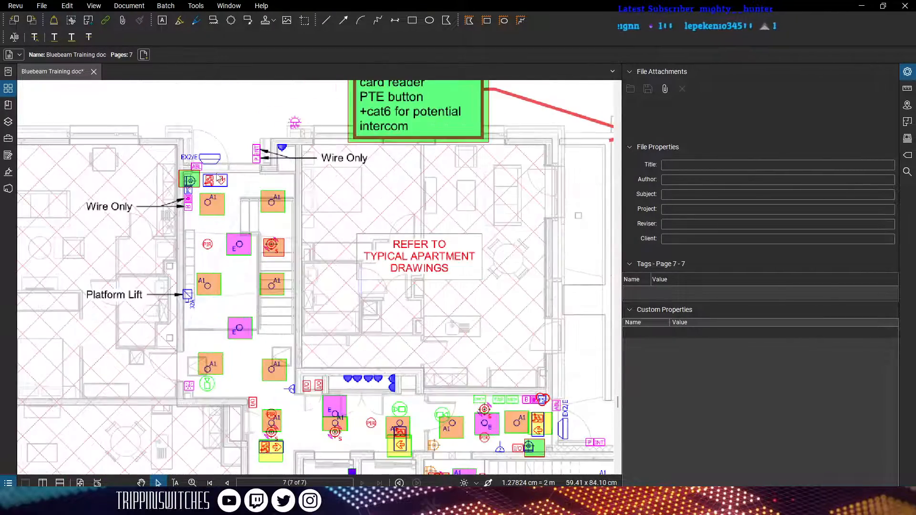
{"action": "left_click_drag", "start_coordinate": [221, 301], "coordinate": [199, 381]}
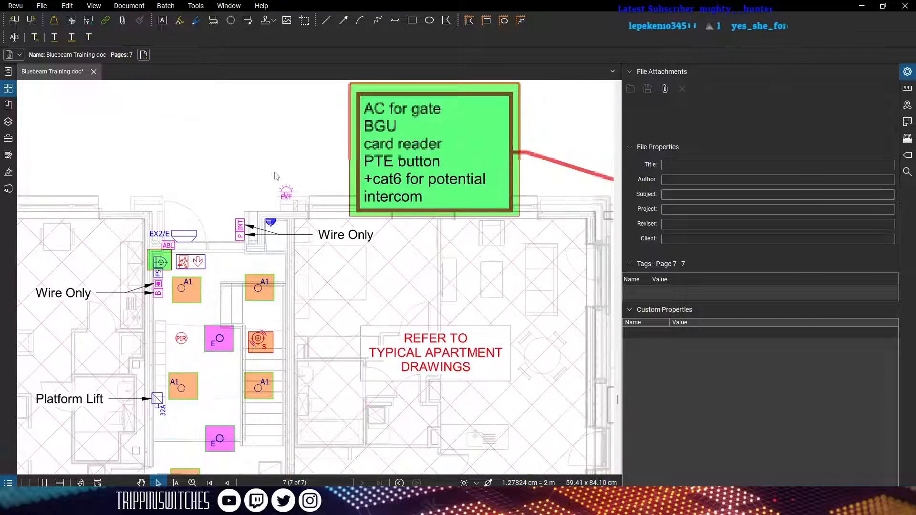
{"action": "scroll", "coordinate": [277, 173], "scroll_direction": "up", "scroll_amount": 5}
{"action": "key", "text": "ctrl+v"}
{"action": "left_click_drag", "start_coordinate": [308, 181], "coordinate": [293, 248]}
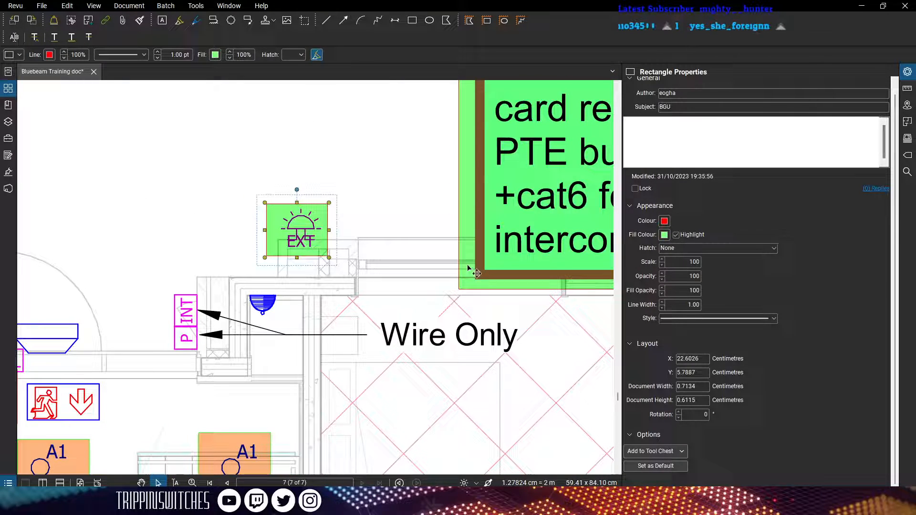
Fill the rectangle over the EXT symbol light yellow and change its subject to "External Sounder"
{"action": "left_click", "coordinate": [664, 235]}
{"action": "left_click", "coordinate": [677, 249]}
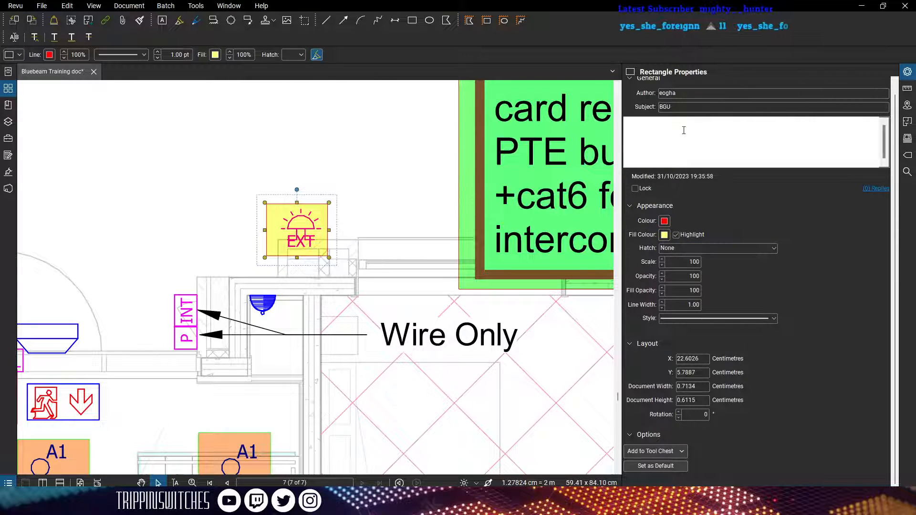
{"action": "left_click_drag", "start_coordinate": [679, 108], "coordinate": [627, 113]}
{"action": "type", "text": "External Sounder"}
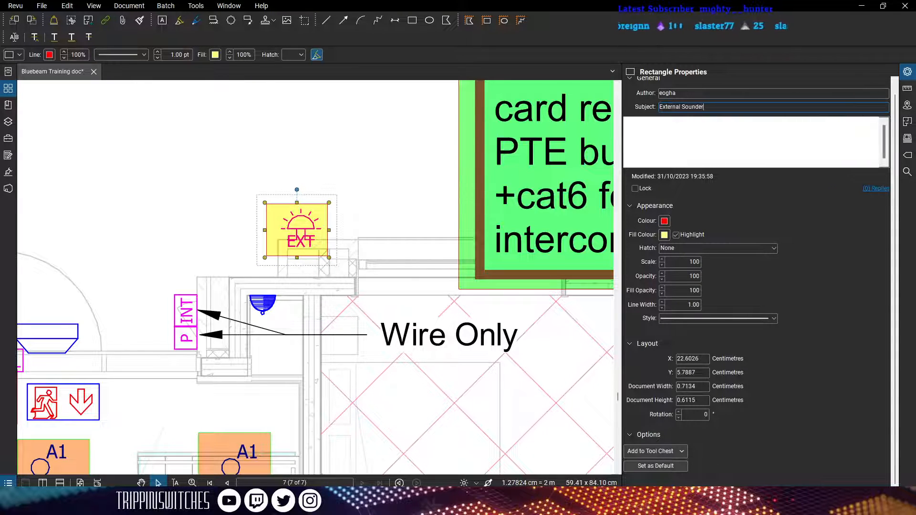
{"action": "key", "text": "Return"}
{"action": "left_click", "coordinate": [368, 178]}
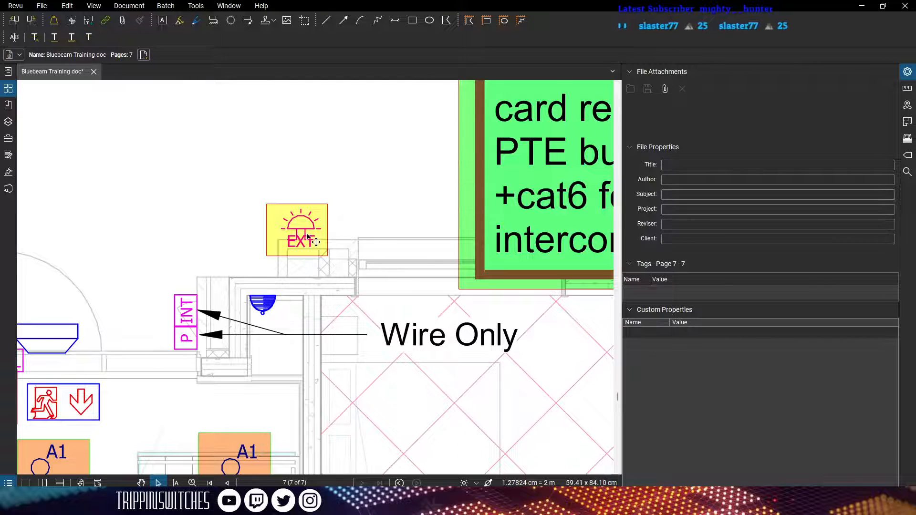
Move the Fire Alarm Legend closer beneath the Lighting Legend, roughly centred under it
{"action": "scroll", "coordinate": [307, 236], "scroll_direction": "down", "scroll_amount": 6}
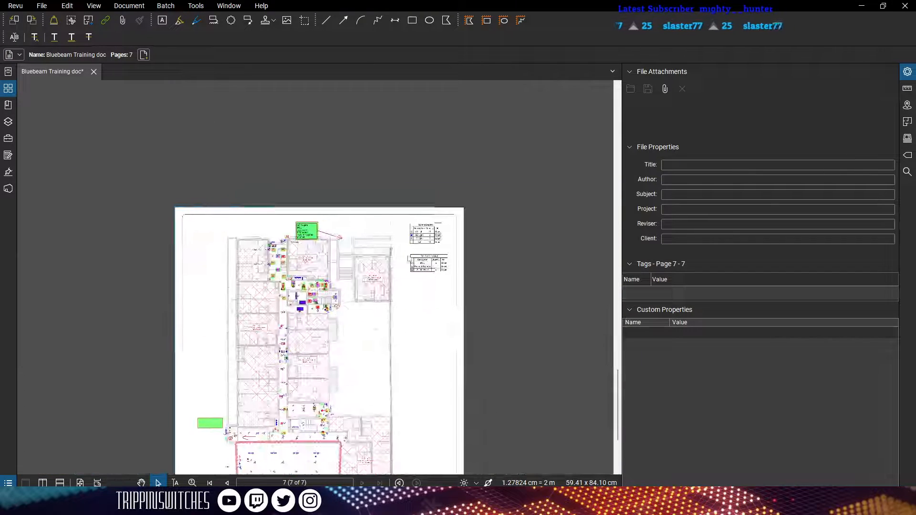
{"action": "scroll", "coordinate": [423, 271], "scroll_direction": "up", "scroll_amount": 4}
{"action": "scroll", "coordinate": [423, 271], "scroll_direction": "up", "scroll_amount": 3}
{"action": "left_click", "coordinate": [416, 327]}
{"action": "left_click_drag", "start_coordinate": [467, 294], "coordinate": [446, 255]}
{"action": "left_click", "coordinate": [333, 333]}
Review the two legends against the drawing and examine the fittings along the central corridor and lift lobby
{"action": "scroll", "coordinate": [333, 333], "scroll_direction": "down", "scroll_amount": 5}
{"action": "scroll", "coordinate": [406, 163], "scroll_direction": "up", "scroll_amount": 3}
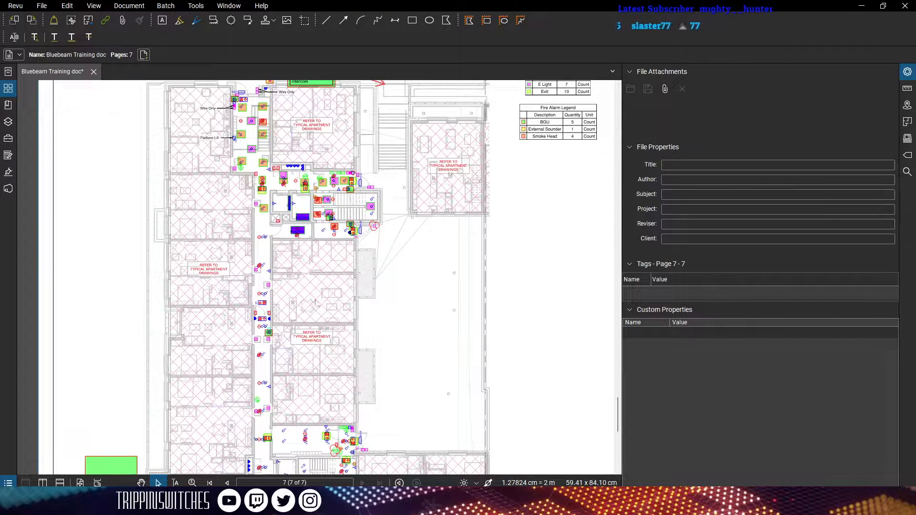
{"action": "scroll", "coordinate": [315, 302], "scroll_direction": "down", "scroll_amount": 3}
{"action": "scroll", "coordinate": [428, 264], "scroll_direction": "up", "scroll_amount": 3}
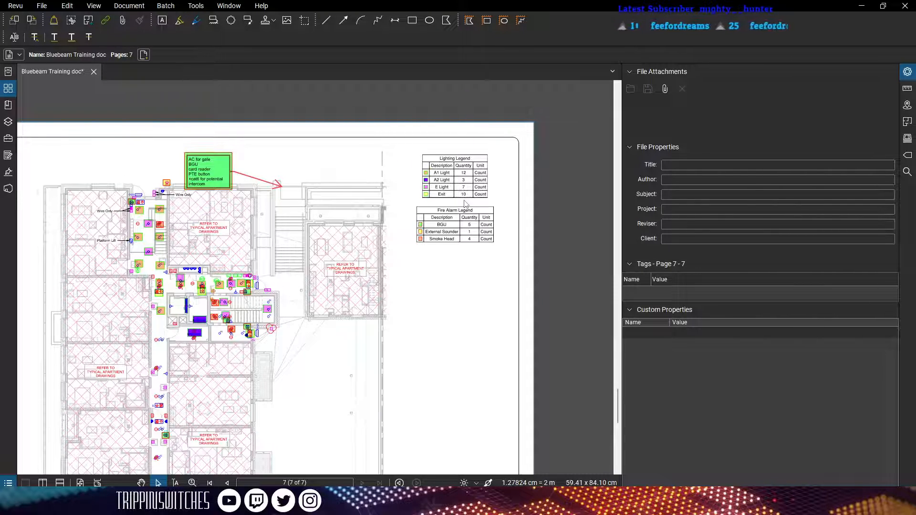
{"action": "mouse_move", "coordinate": [285, 419]}
{"action": "left_mouse_down"}
{"action": "mouse_move", "coordinate": [325, 380]}
{"action": "mouse_move", "coordinate": [332, 398]}
{"action": "mouse_move", "coordinate": [356, 342]}
{"action": "left_mouse_up"}
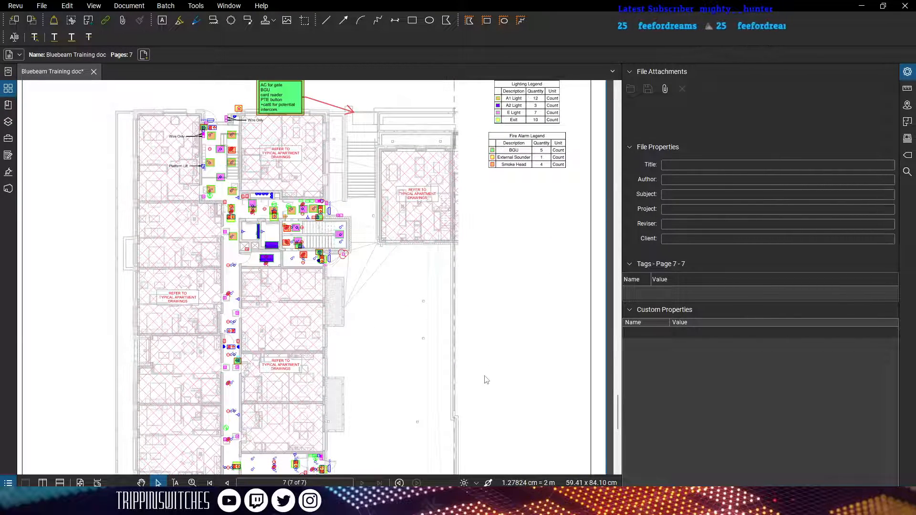
{"action": "scroll", "coordinate": [264, 350], "scroll_direction": "up", "scroll_amount": 4}
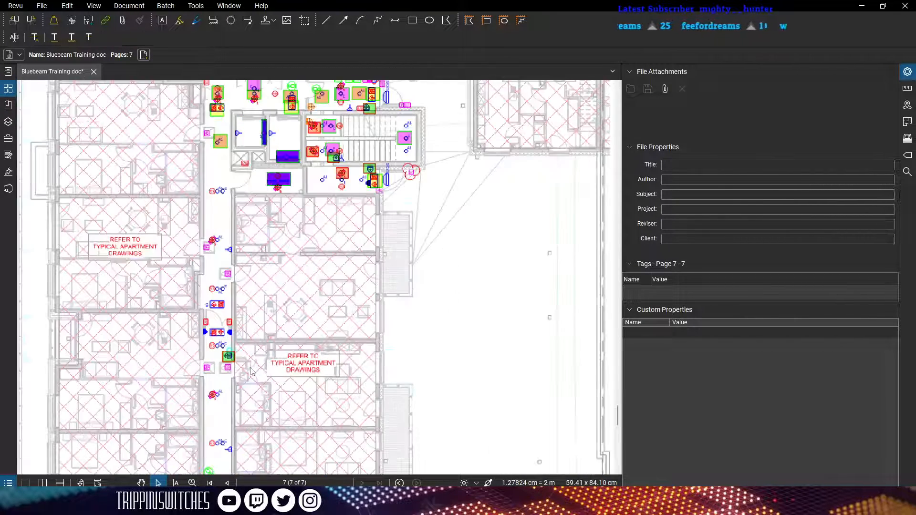
{"action": "scroll", "coordinate": [287, 197], "scroll_direction": "up", "scroll_amount": 3}
{"action": "scroll", "coordinate": [288, 198], "scroll_direction": "up", "scroll_amount": 3}
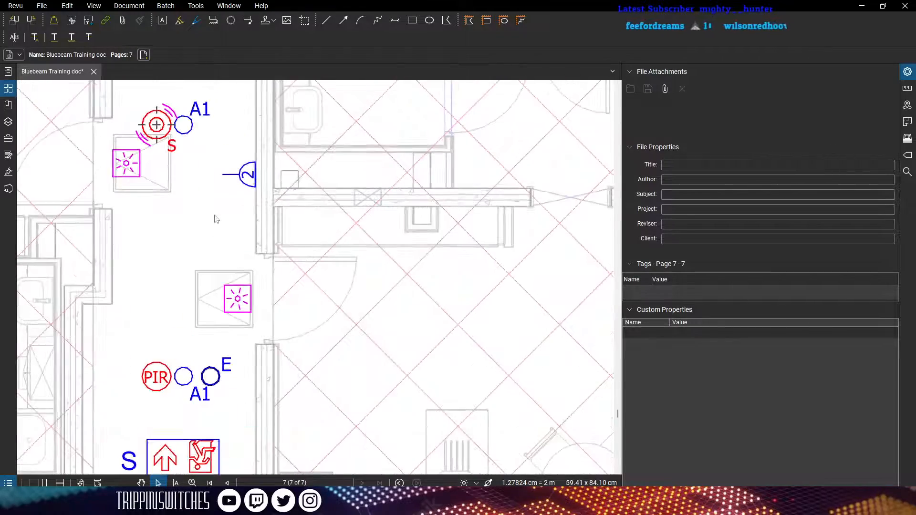
{"action": "mouse_move", "coordinate": [215, 219]}
{"action": "left_mouse_down"}
{"action": "mouse_move", "coordinate": [294, 258]}
{"action": "mouse_move", "coordinate": [286, 382]}
{"action": "left_mouse_up"}
{"action": "left_click_drag", "start_coordinate": [268, 131], "coordinate": [261, 374]}
{"action": "left_click_drag", "start_coordinate": [271, 276], "coordinate": [265, 374]}
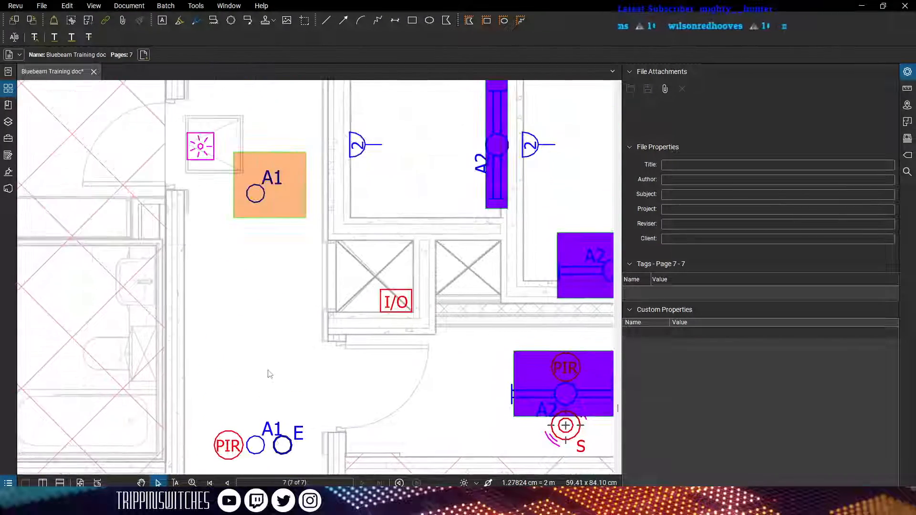
{"action": "scroll", "coordinate": [237, 258], "scroll_direction": "down", "scroll_amount": 3}
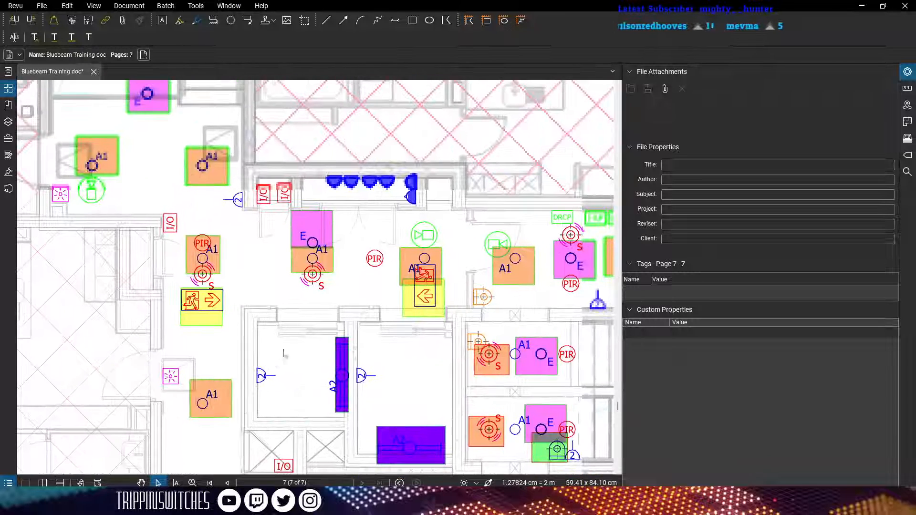
Capture a snapshot of the PIR symbol in the lobby between the E light and the exit sign
{"action": "scroll", "coordinate": [327, 288], "scroll_direction": "up", "scroll_amount": 5}
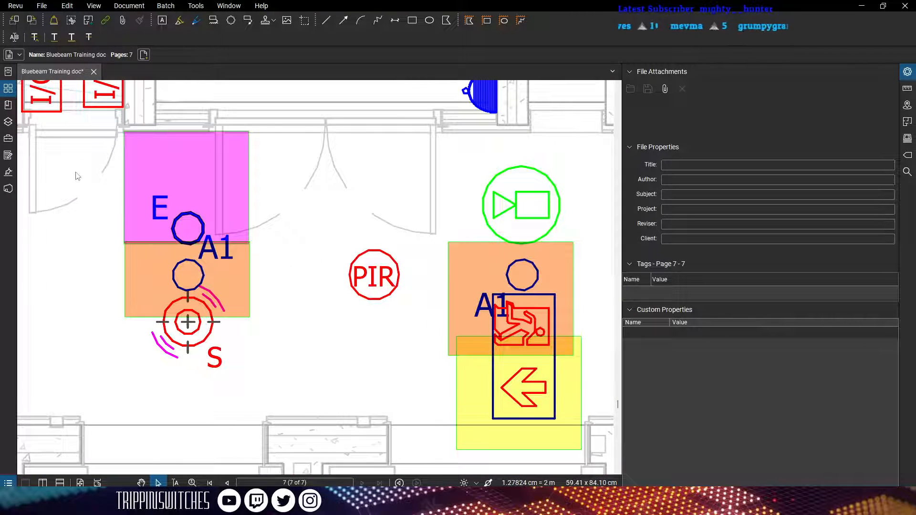
{"action": "left_click", "coordinate": [71, 20]}
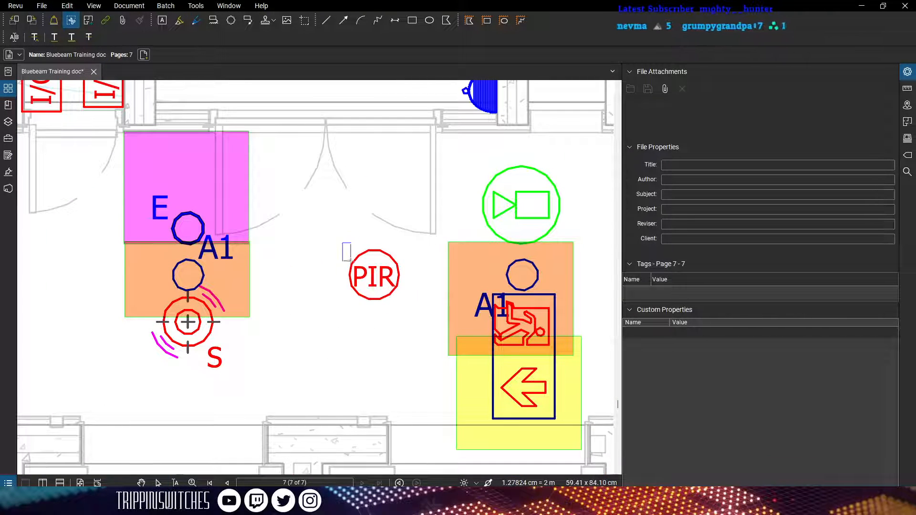
{"action": "left_click_drag", "start_coordinate": [351, 260], "coordinate": [408, 313]}
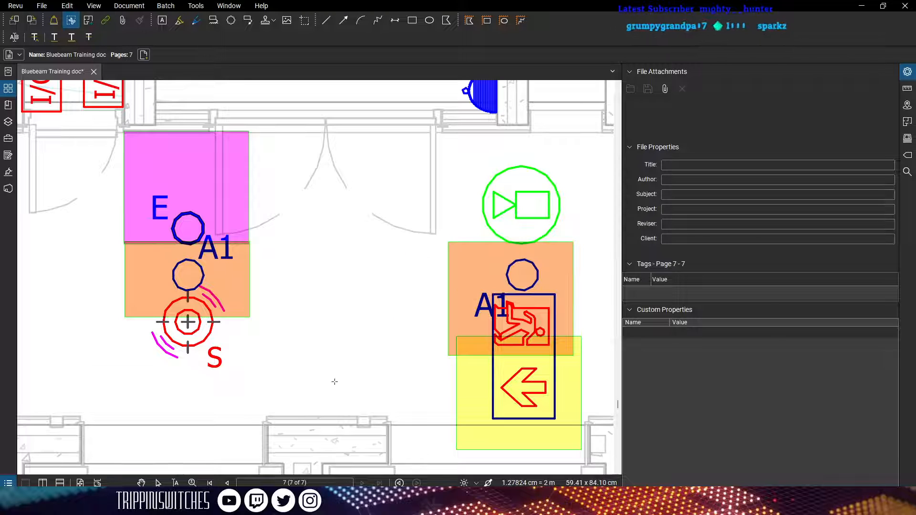
{"action": "key", "text": "Escape"}
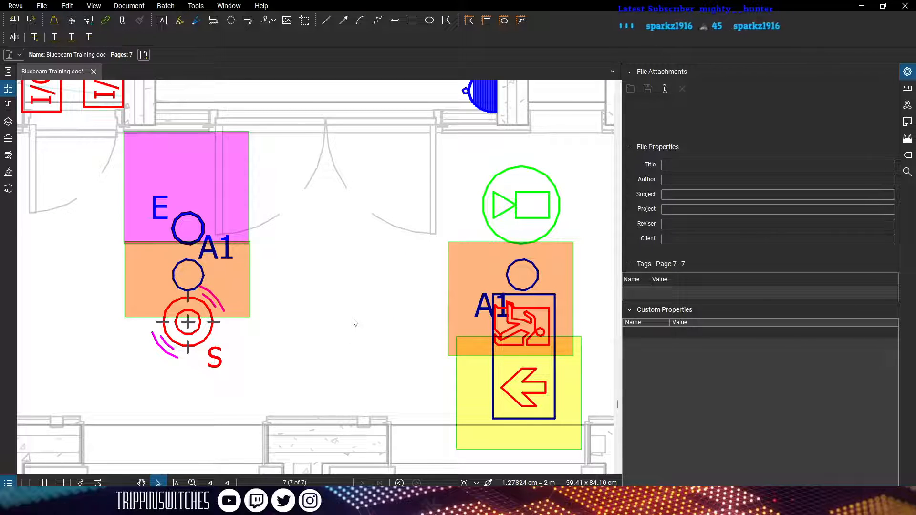
{"action": "scroll", "coordinate": [360, 315], "scroll_direction": "down", "scroll_amount": 4}
{"action": "scroll", "coordinate": [360, 308], "scroll_direction": "up", "scroll_amount": 3}
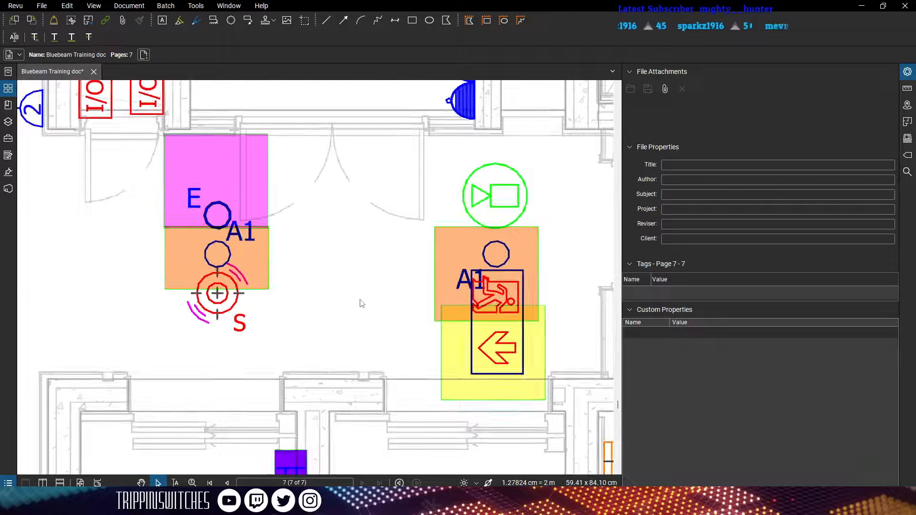
Paste the PIR snapshot and position it over the original PIR symbol in the lobby
{"action": "right_click", "coordinate": [343, 278]}
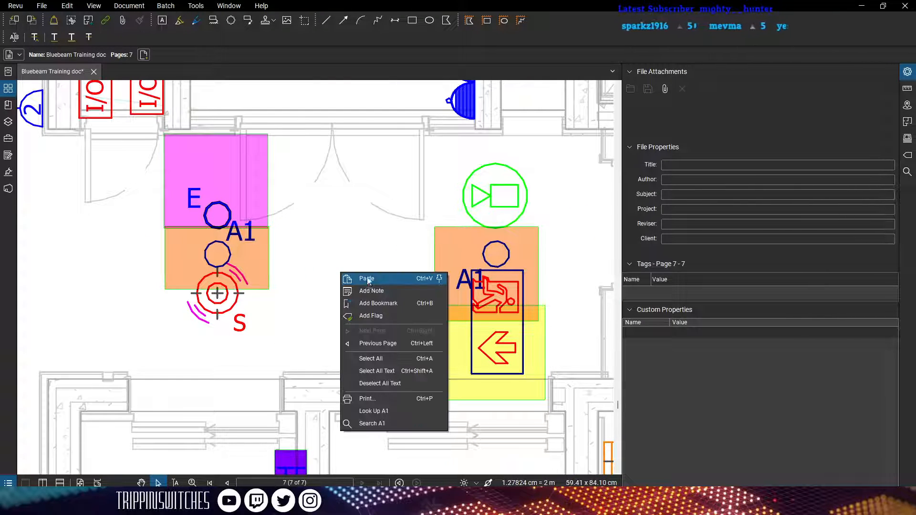
{"action": "left_click", "coordinate": [365, 276]}
{"action": "left_click_drag", "start_coordinate": [375, 225], "coordinate": [366, 250]}
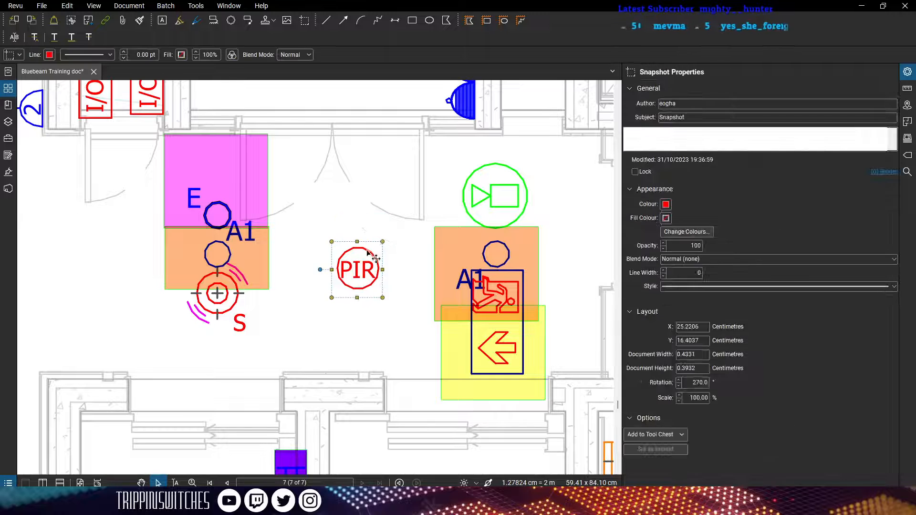
{"action": "left_click", "coordinate": [309, 291]}
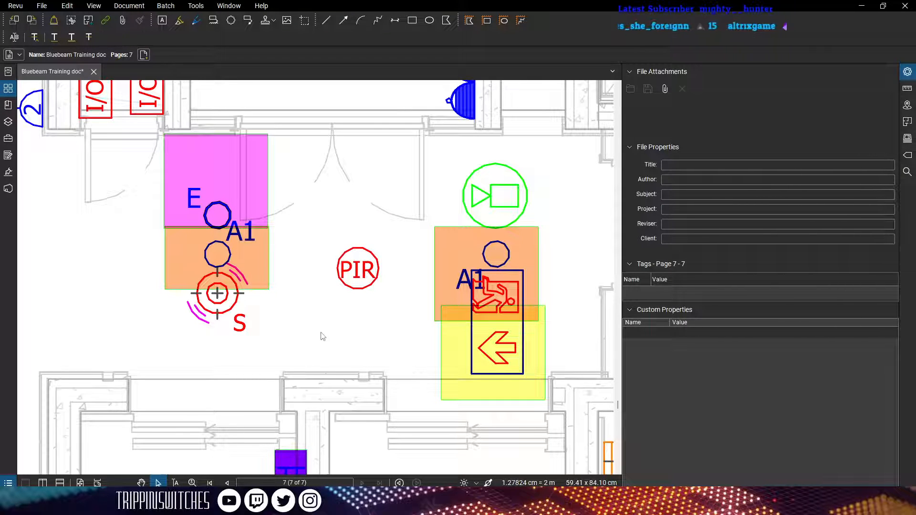
Add the pasted PIR snapshot to the Engineer Review tool set in the Tool Chest
{"action": "mouse_move", "coordinate": [359, 282]}
{"action": "left_mouse_down"}
{"action": "mouse_move", "coordinate": [356, 296]}
{"action": "mouse_move", "coordinate": [364, 270]}
{"action": "mouse_move", "coordinate": [358, 280]}
{"action": "left_mouse_up"}
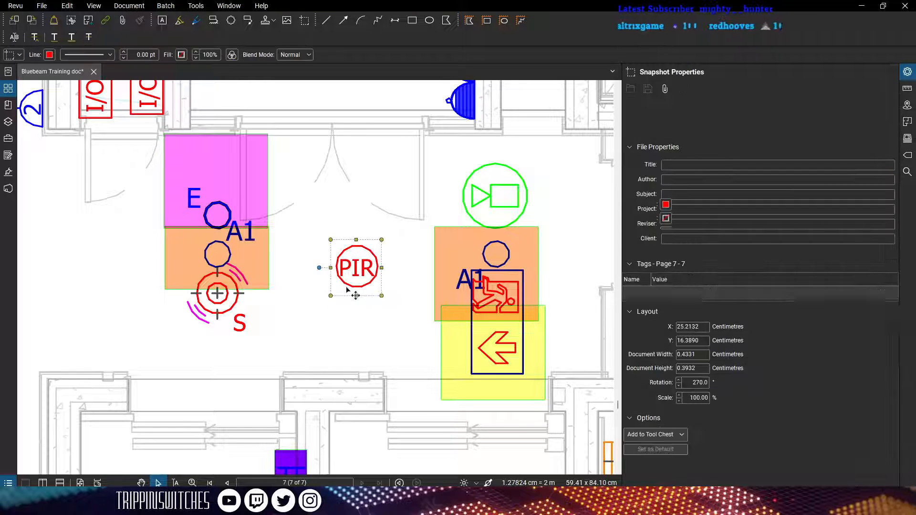
{"action": "right_click", "coordinate": [347, 272]}
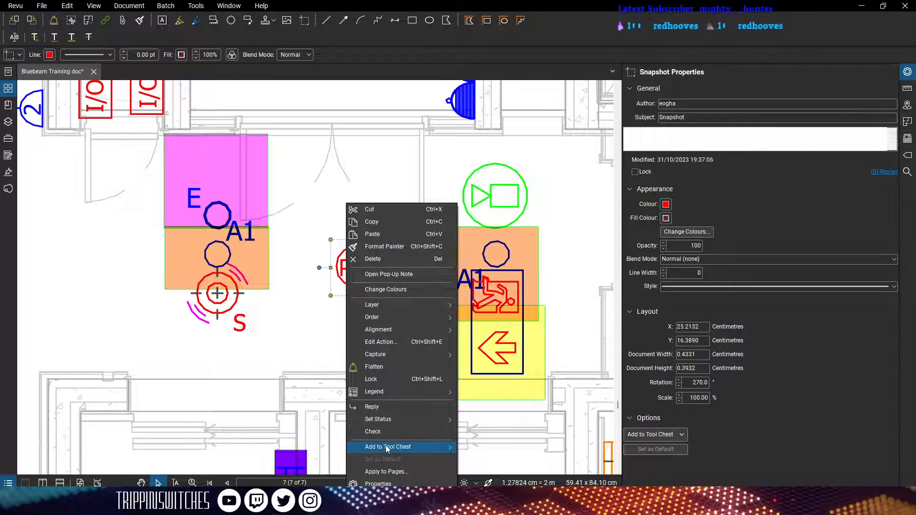
{"action": "mouse_move", "coordinate": [386, 447]}
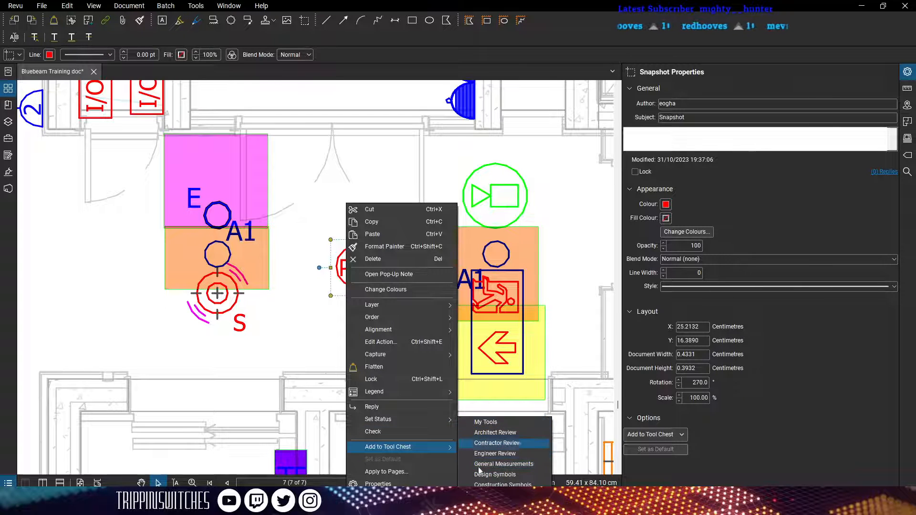
{"action": "left_click", "coordinate": [496, 453]}
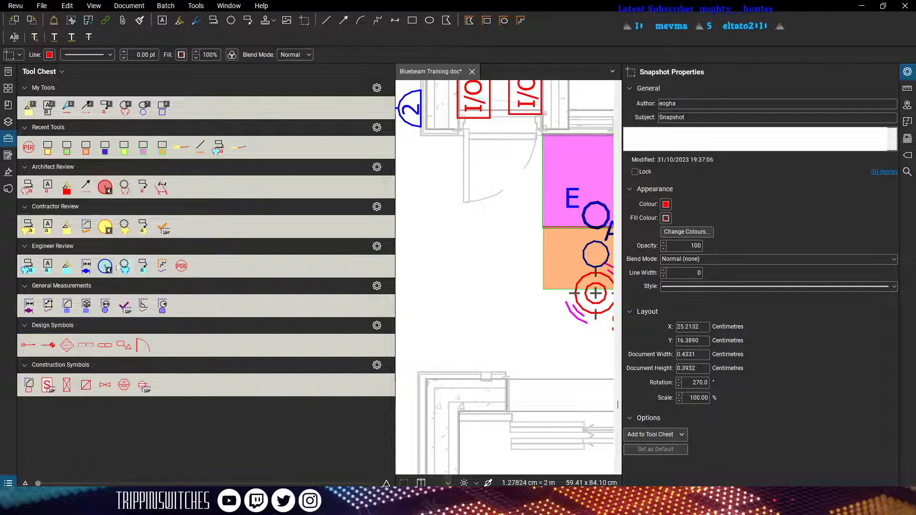
Place two copies of the saved PIR symbol from the Engineer Review tool set, one inside each lift shaft
{"action": "left_click", "coordinate": [185, 270]}
{"action": "scroll", "coordinate": [473, 353], "scroll_direction": "down", "scroll_amount": 7}
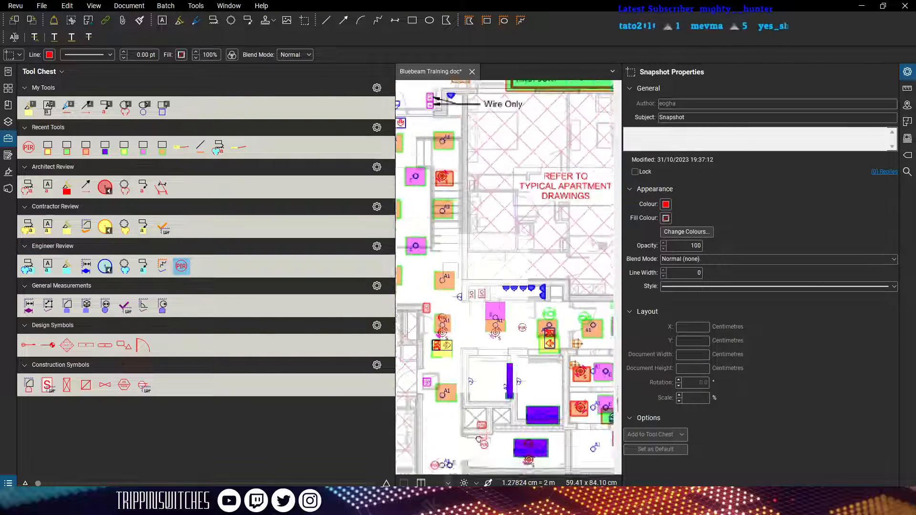
{"action": "scroll", "coordinate": [467, 266], "scroll_direction": "up", "scroll_amount": 3}
{"action": "left_click", "coordinate": [466, 214]}
{"action": "left_click_drag", "start_coordinate": [497, 259], "coordinate": [429, 304]}
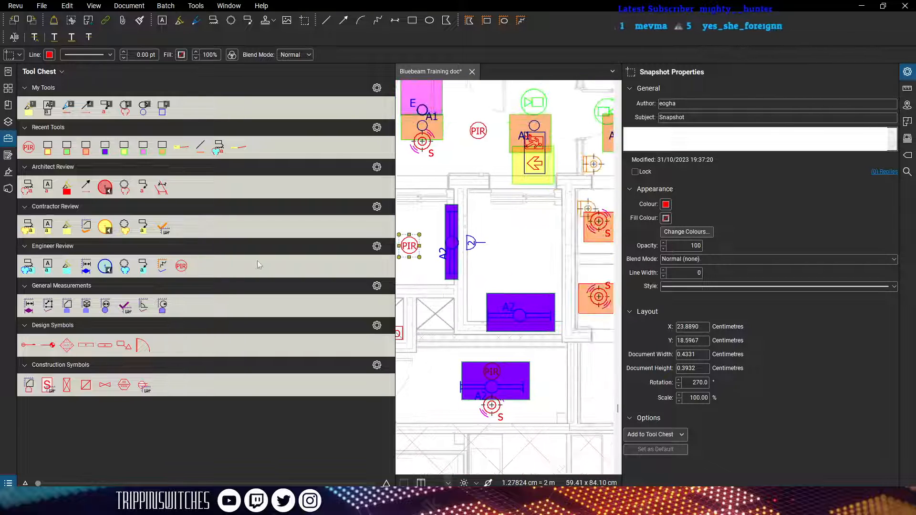
{"action": "left_click", "coordinate": [181, 266]}
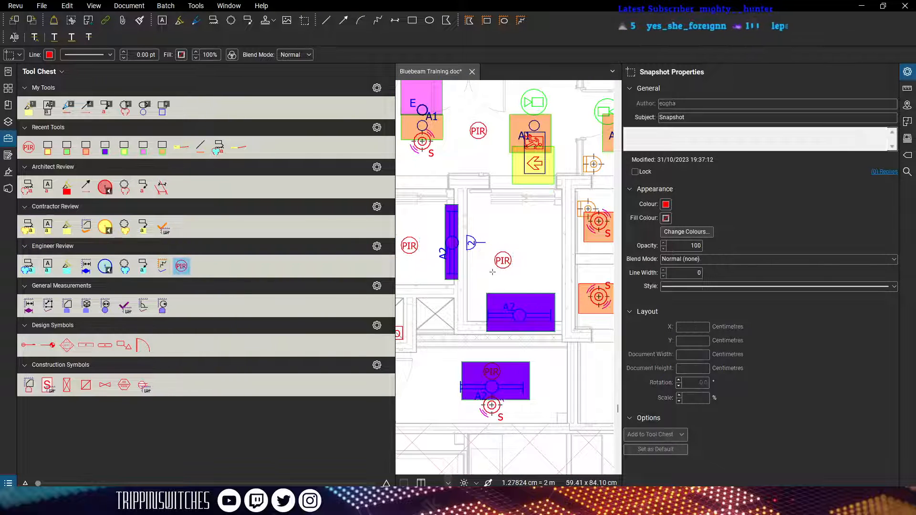
{"action": "left_click", "coordinate": [517, 243]}
{"action": "left_click", "coordinate": [487, 276]}
{"action": "scroll", "coordinate": [488, 286], "scroll_direction": "down", "scroll_amount": 2}
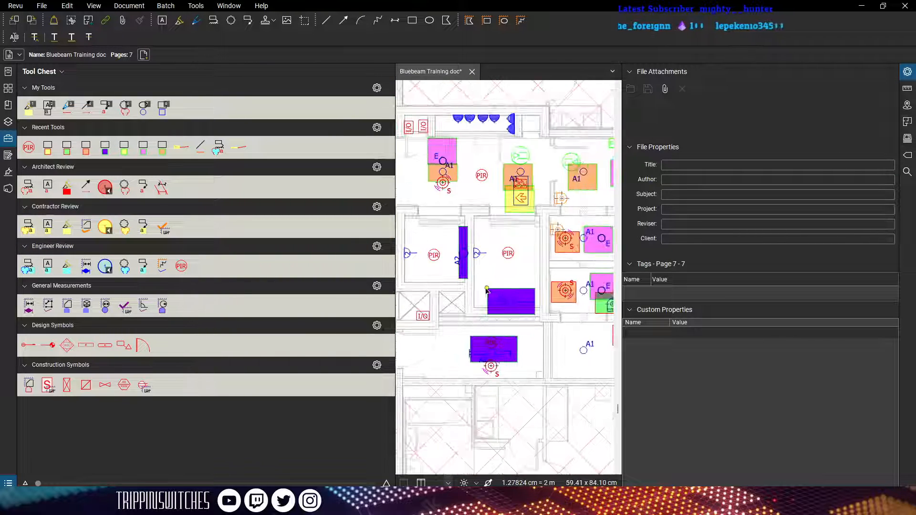
{"action": "double_click", "coordinate": [395, 275]}
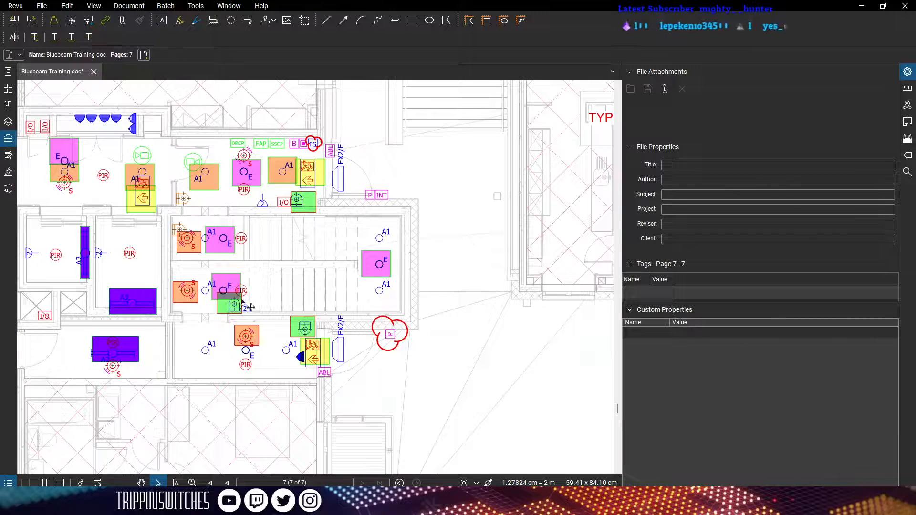
Examine the fittings around the lifts and along the corridor to the lower stair core, ending at the mid-corridor exit signs
{"action": "left_click_drag", "start_coordinate": [111, 267], "coordinate": [395, 247]}
{"action": "scroll", "coordinate": [350, 197], "scroll_direction": "up", "scroll_amount": 3}
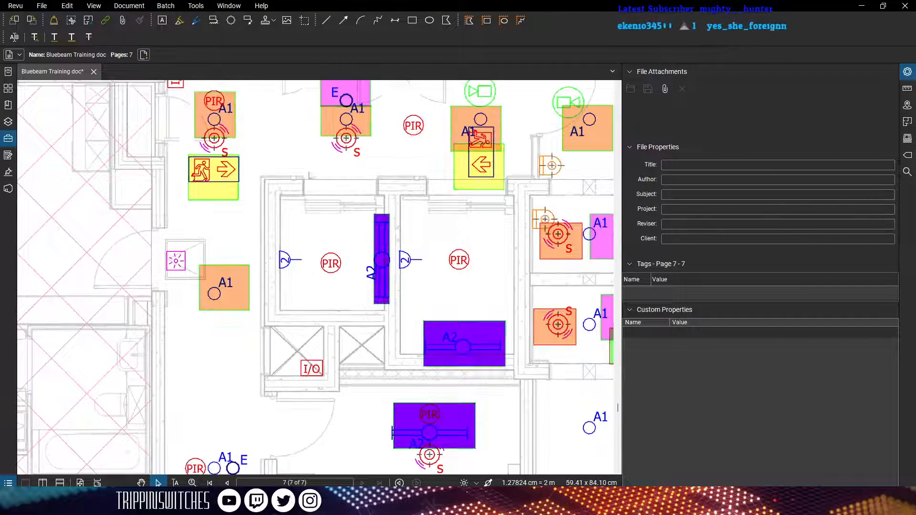
{"action": "scroll", "coordinate": [320, 262], "scroll_direction": "down", "scroll_amount": 3}
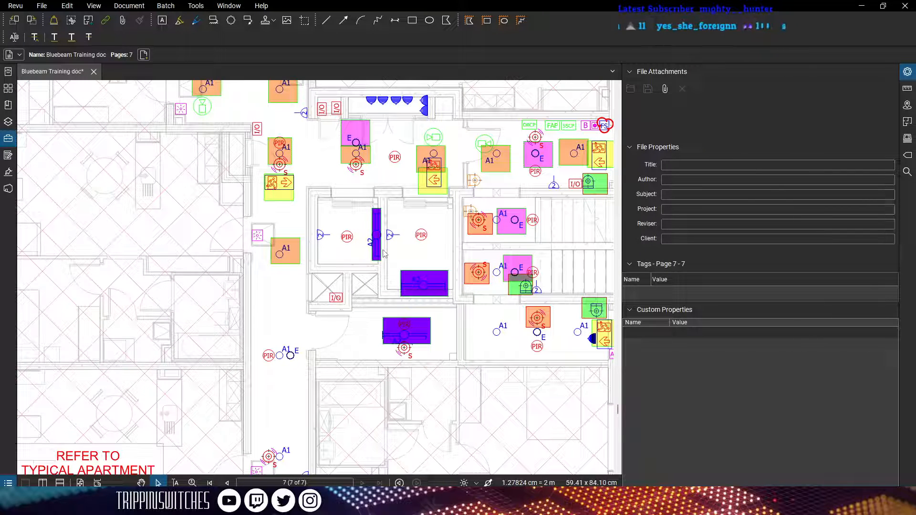
{"action": "scroll", "coordinate": [441, 308], "scroll_direction": "down", "scroll_amount": 3}
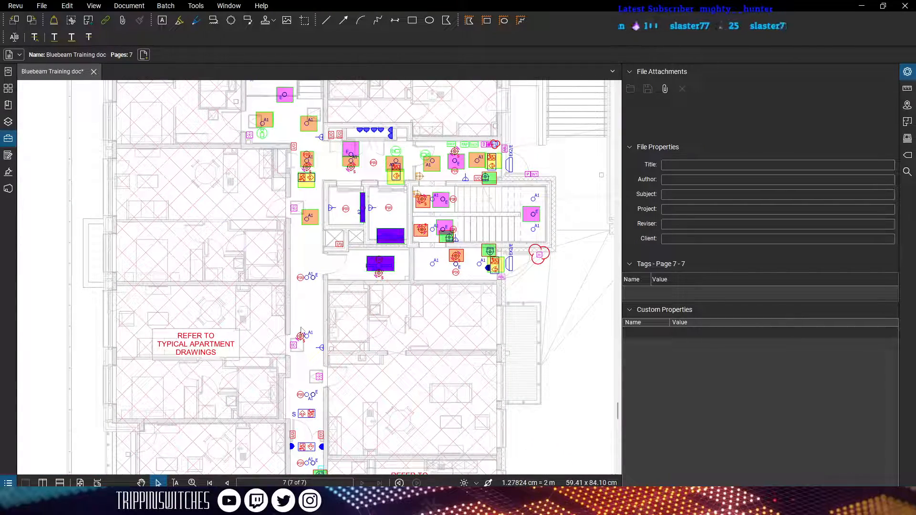
{"action": "scroll", "coordinate": [301, 331], "scroll_direction": "down", "scroll_amount": 10}
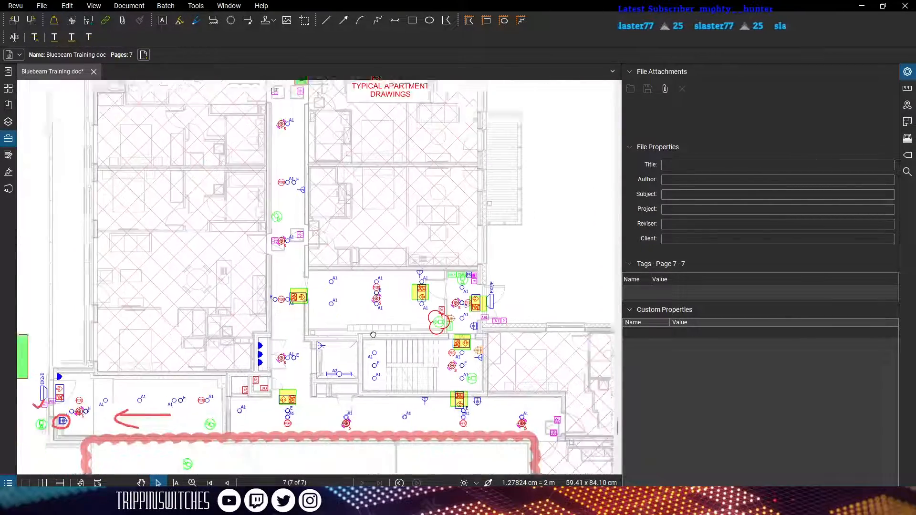
{"action": "left_click_drag", "start_coordinate": [373, 335], "coordinate": [353, 296]}
{"action": "left_click_drag", "start_coordinate": [202, 404], "coordinate": [298, 336]}
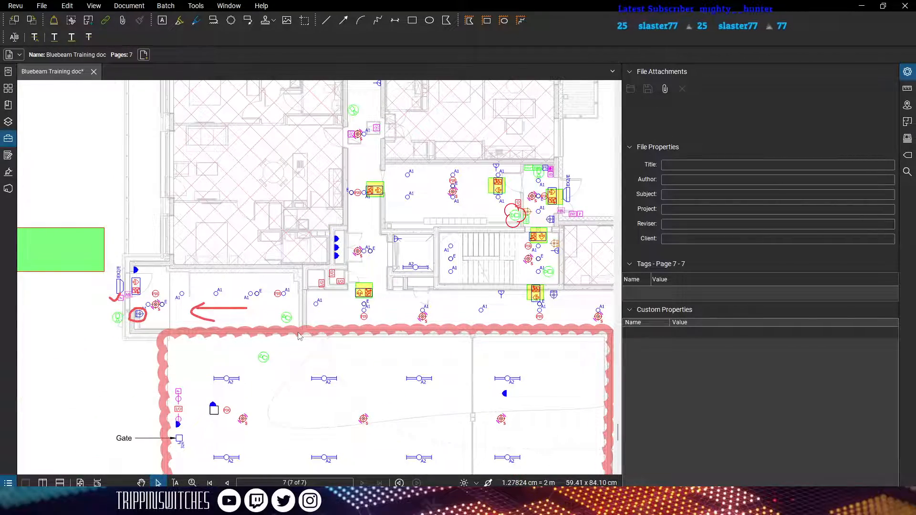
{"action": "left_click_drag", "start_coordinate": [429, 129], "coordinate": [349, 320]}
{"action": "scroll", "coordinate": [350, 322], "scroll_direction": "down", "scroll_amount": 2}
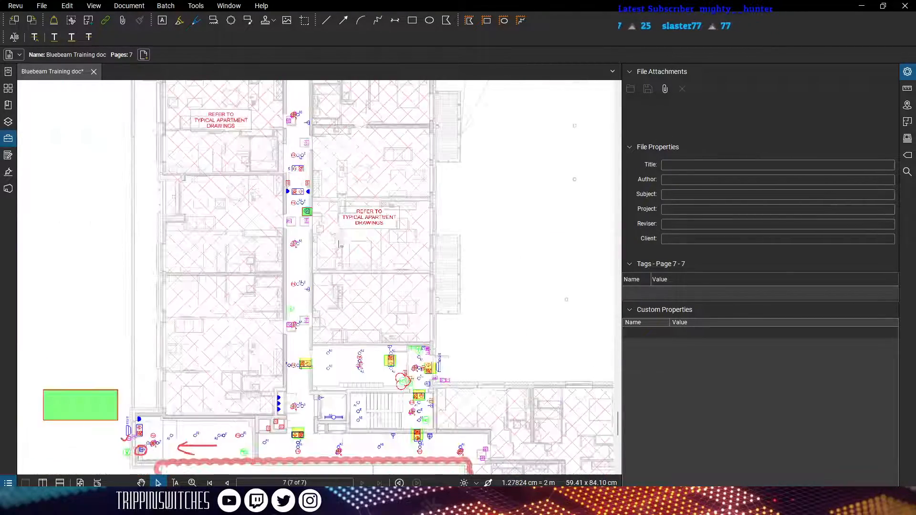
{"action": "left_click_drag", "start_coordinate": [315, 167], "coordinate": [314, 258]}
{"action": "scroll", "coordinate": [315, 258], "scroll_direction": "up", "scroll_amount": 4}
{"action": "scroll", "coordinate": [326, 262], "scroll_direction": "up", "scroll_amount": 3}
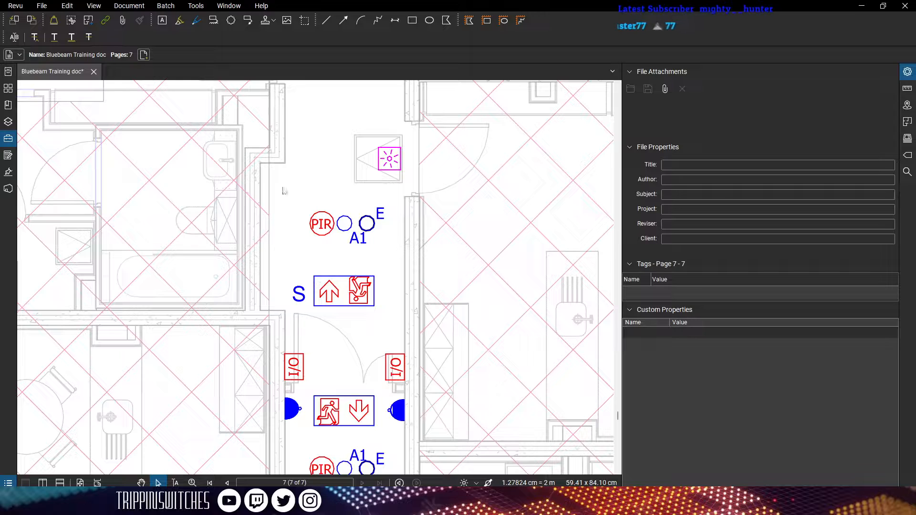
Cut the exit sign beside the S in the middle corridor out of the drawing and paste it back near its original position
{"action": "left_click", "coordinate": [70, 20]}
{"action": "mouse_move", "coordinate": [311, 273]}
{"action": "left_mouse_down"}
{"action": "mouse_move", "coordinate": [315, 285]}
{"action": "mouse_move", "coordinate": [378, 310]}
{"action": "left_mouse_up"}
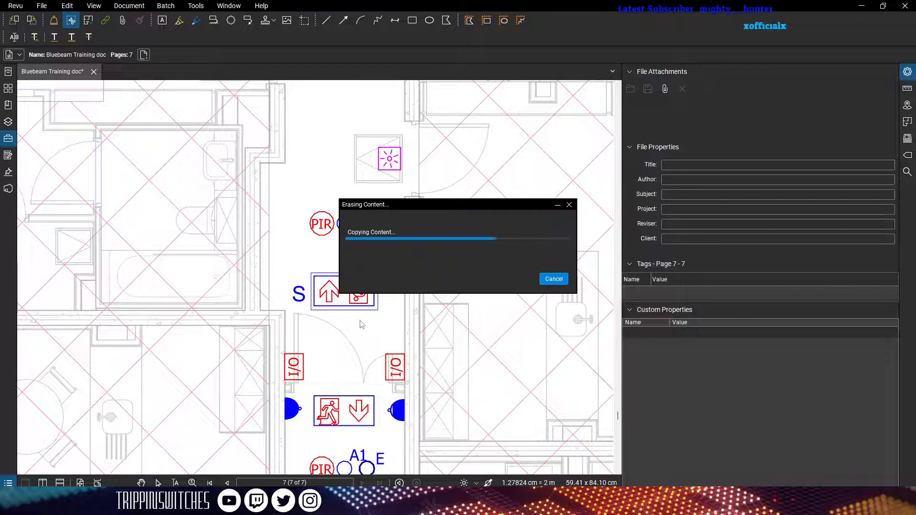
{"action": "right_click", "coordinate": [348, 299]}
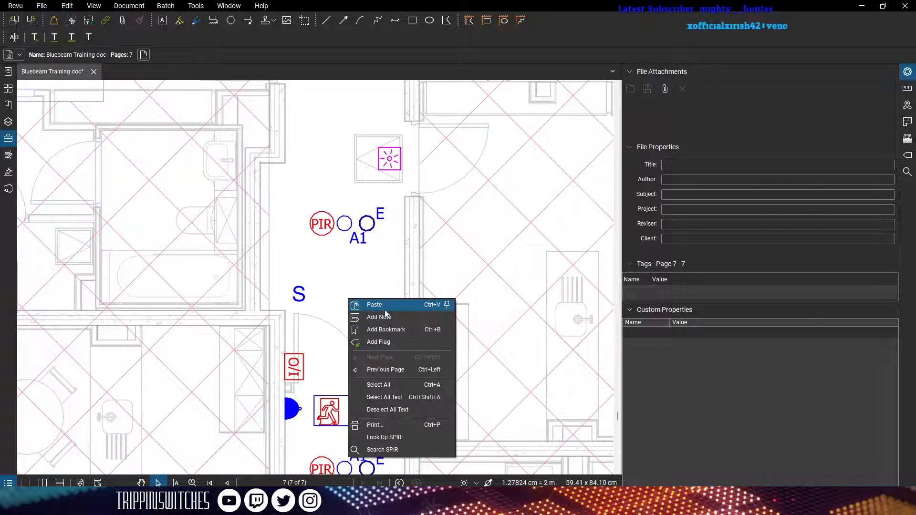
{"action": "left_click", "coordinate": [365, 304]}
{"action": "left_click_drag", "start_coordinate": [360, 306], "coordinate": [357, 306]}
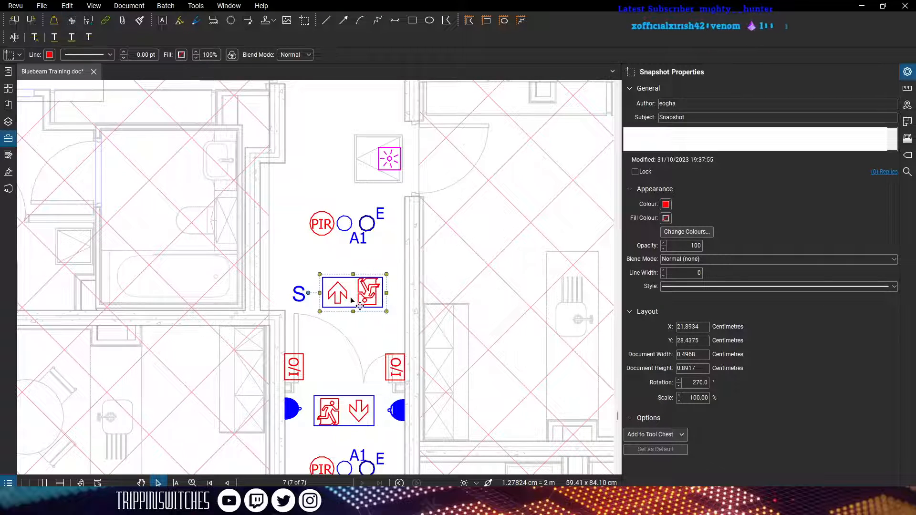
Add the pasted exit sign snapshot to the Engineer Review tool set in the Tool Chest
{"action": "right_click", "coordinate": [351, 303]}
{"action": "mouse_move", "coordinate": [413, 447]}
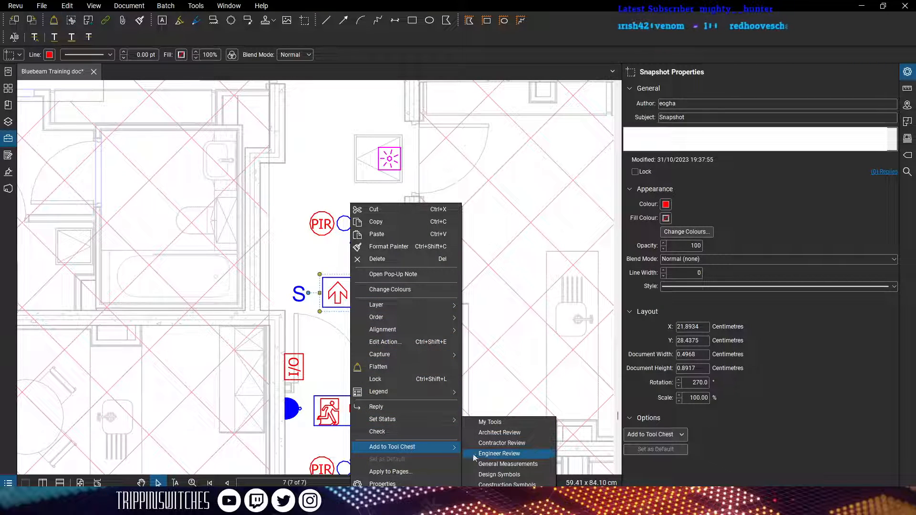
{"action": "left_click", "coordinate": [500, 454]}
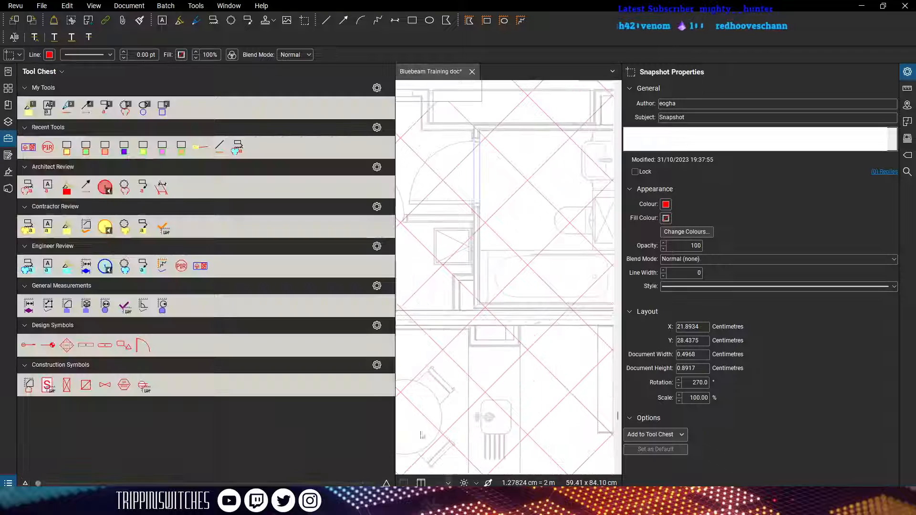
Place a test copy of the saved exit sign in the bathroom beside the corridor, turn it upside down, and delete it
{"action": "left_click", "coordinate": [202, 269]}
{"action": "left_click", "coordinate": [549, 239]}
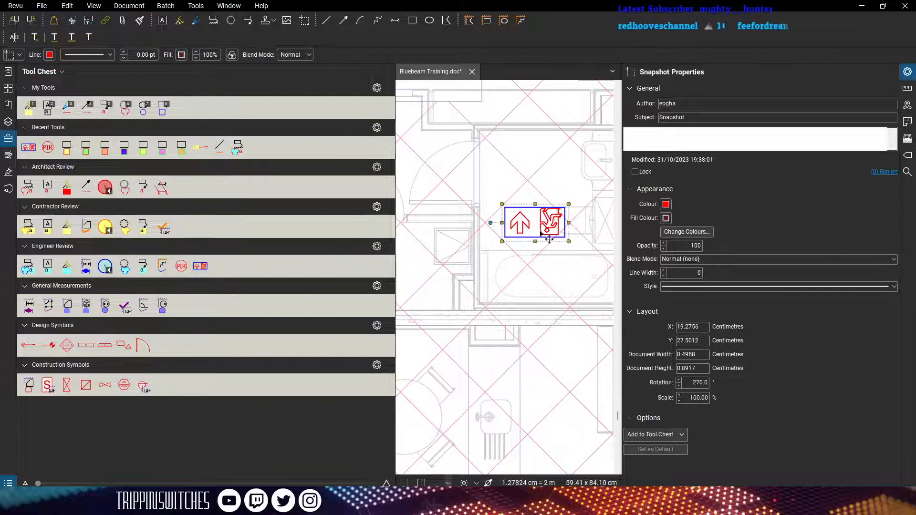
{"action": "left_click_drag", "start_coordinate": [491, 223], "coordinate": [586, 221]}
{"action": "left_click", "coordinate": [455, 449]}
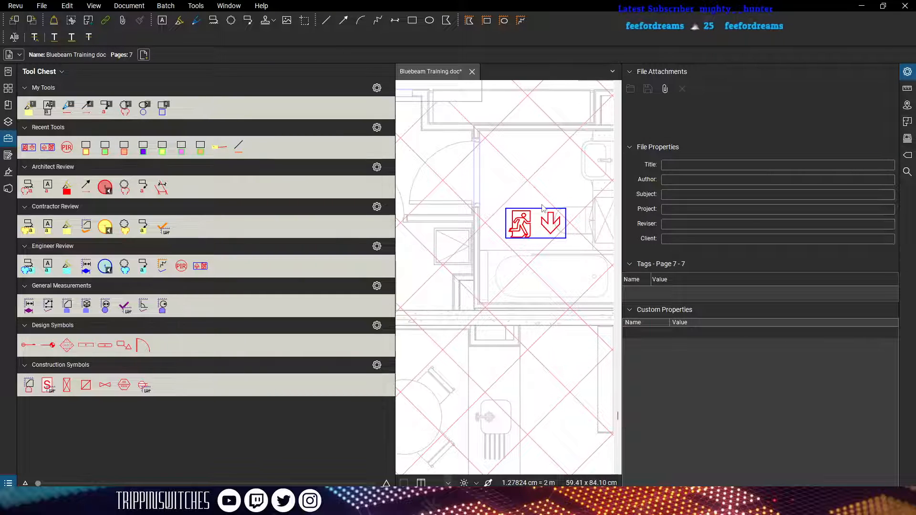
{"action": "left_click", "coordinate": [524, 231]}
{"action": "key", "text": "Delete"}
Review the whole floor plan and the apartment hatching on both sides of the corridor
{"action": "scroll", "coordinate": [493, 276], "scroll_direction": "down", "scroll_amount": 5}
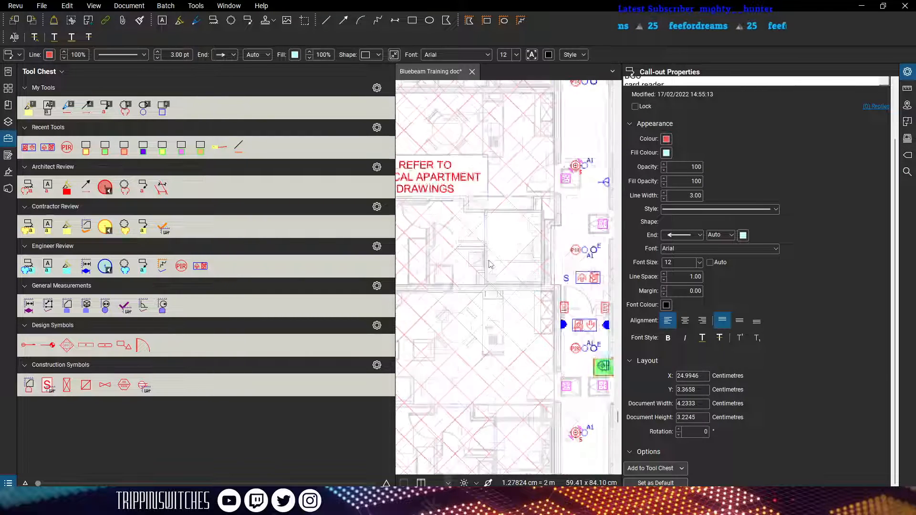
{"action": "scroll", "coordinate": [454, 262], "scroll_direction": "down", "scroll_amount": 5}
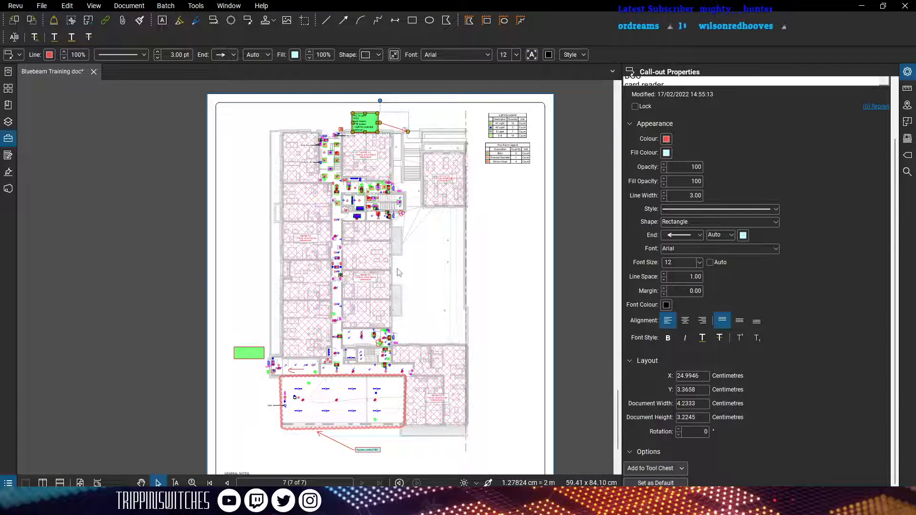
{"action": "scroll", "coordinate": [338, 322], "scroll_direction": "up", "scroll_amount": 3}
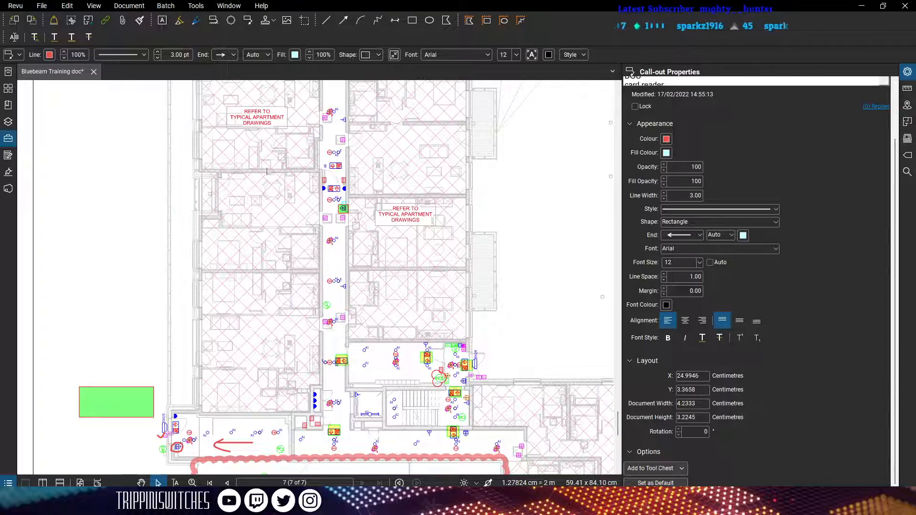
{"action": "scroll", "coordinate": [267, 171], "scroll_direction": "up", "scroll_amount": 5}
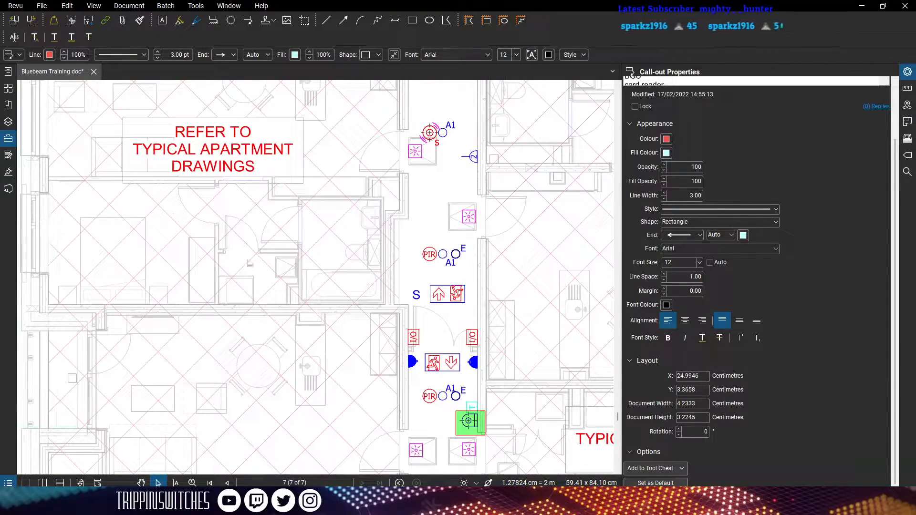
{"action": "scroll", "coordinate": [243, 258], "scroll_direction": "down", "scroll_amount": 2}
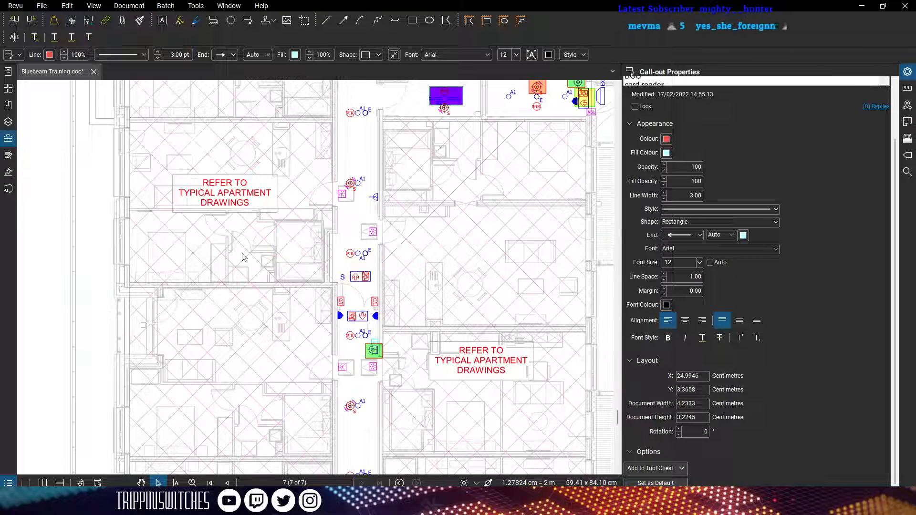
{"action": "scroll", "coordinate": [439, 296], "scroll_direction": "down", "scroll_amount": 2}
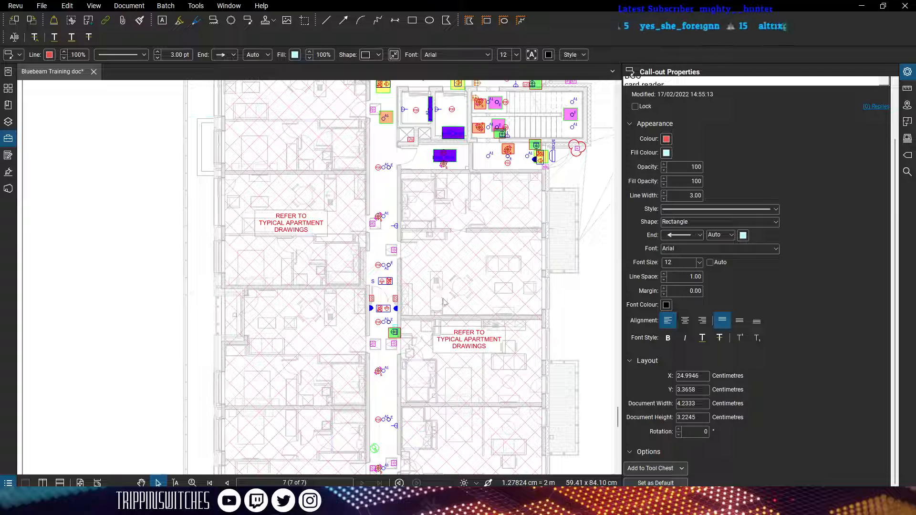
{"action": "scroll", "coordinate": [413, 212], "scroll_direction": "down", "scroll_amount": 5}
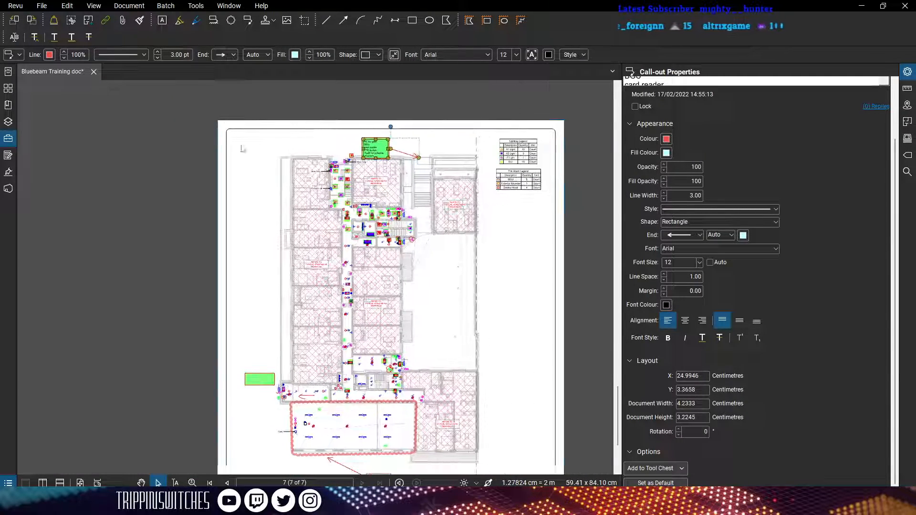
Set up a Modify Colours process in Colour Processing with light pink as the source colour and yellow as the replacement
{"action": "left_click", "coordinate": [134, 10]}
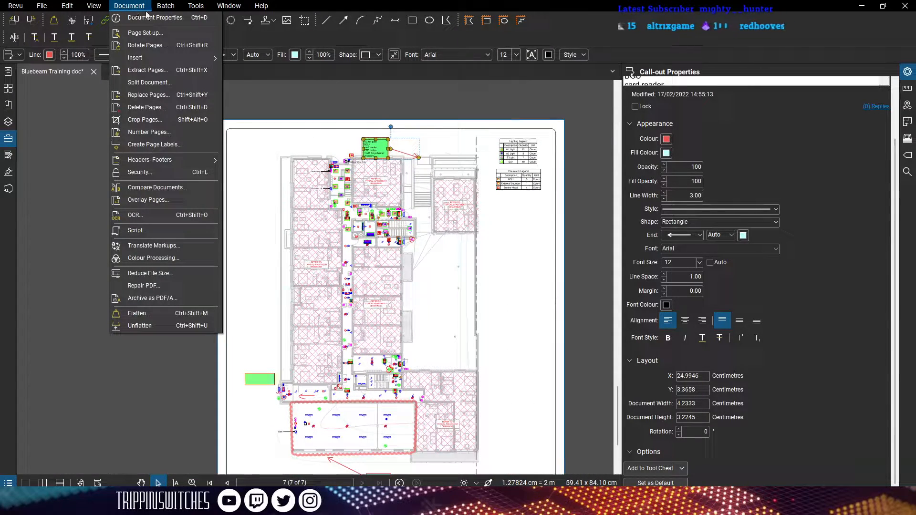
{"action": "left_click", "coordinate": [154, 258]}
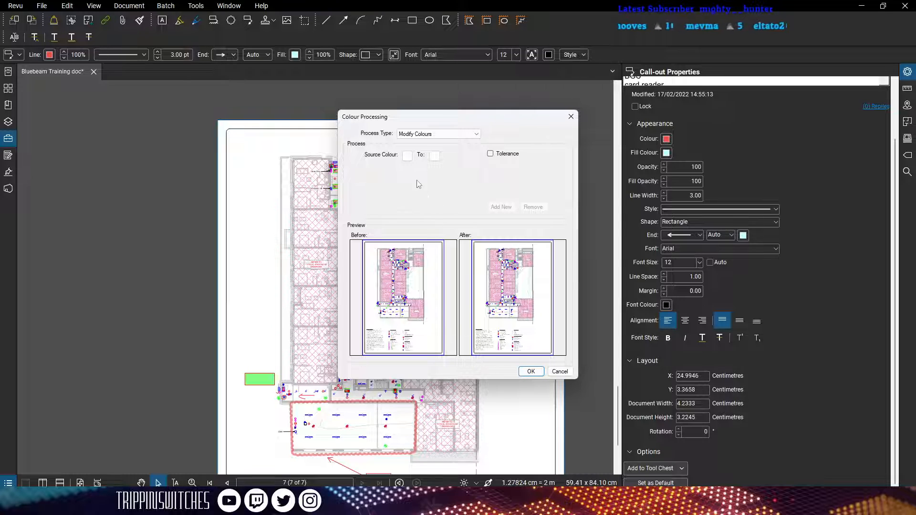
{"action": "left_click", "coordinate": [407, 156]}
{"action": "left_click", "coordinate": [420, 171]}
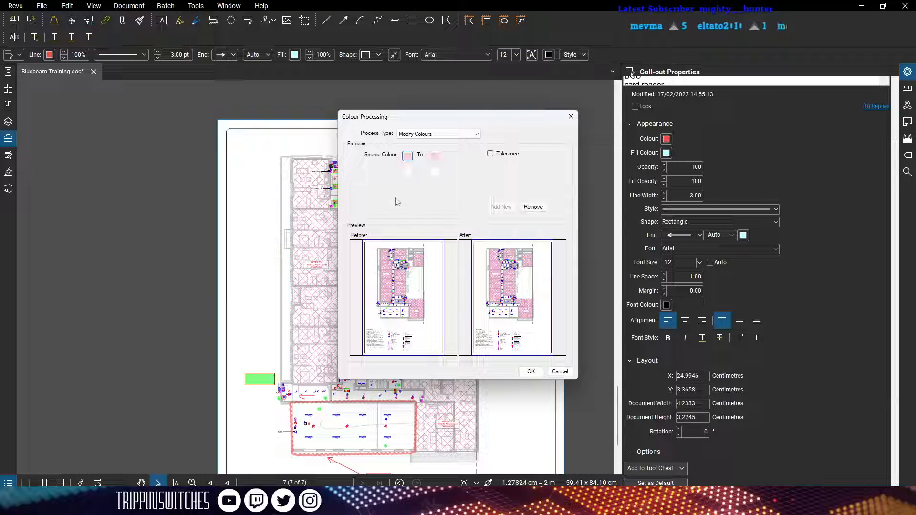
{"action": "left_click", "coordinate": [434, 155]}
{"action": "left_click", "coordinate": [458, 202]}
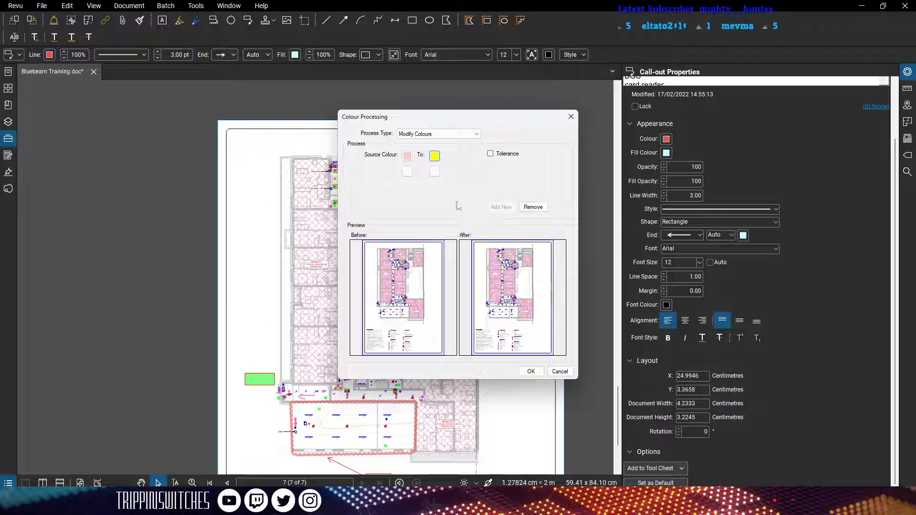
Change the source colour to the darker pink of the apartment hatching and apply its replacement with yellow
{"action": "left_click", "coordinate": [407, 157]}
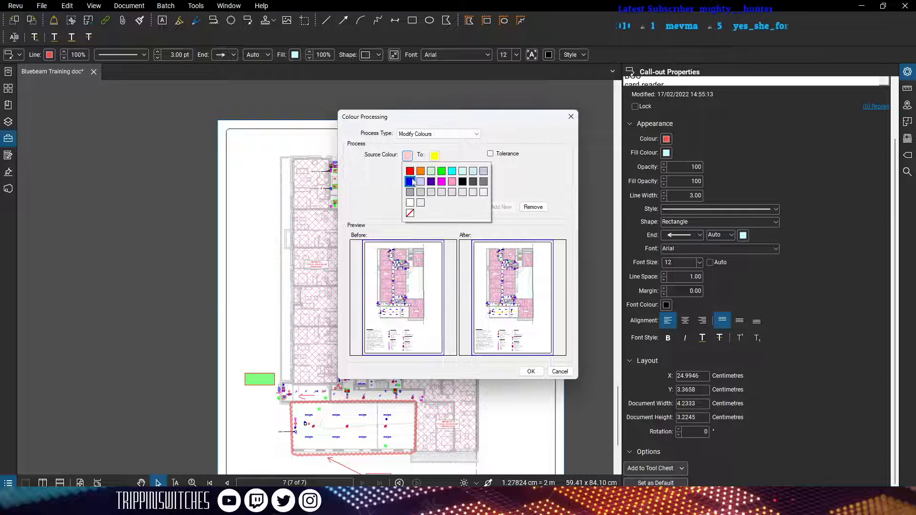
{"action": "left_click", "coordinate": [449, 186]}
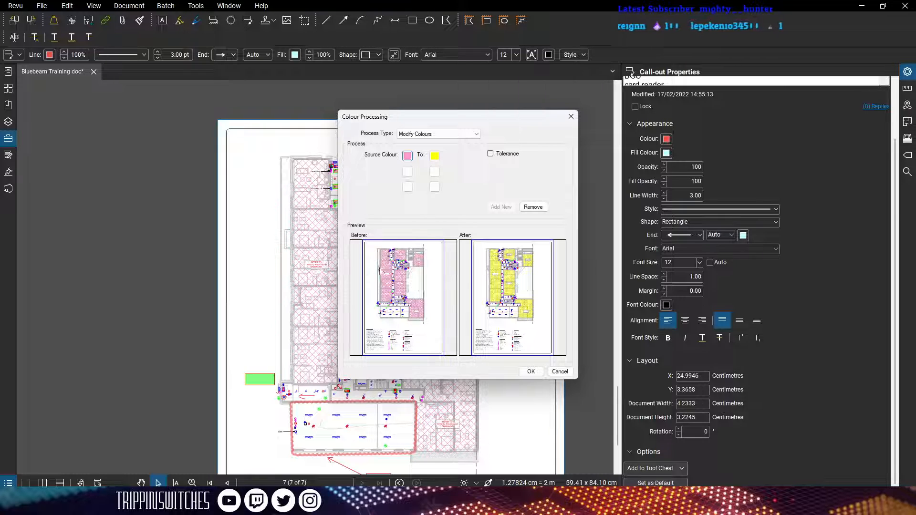
{"action": "left_click", "coordinate": [434, 157]}
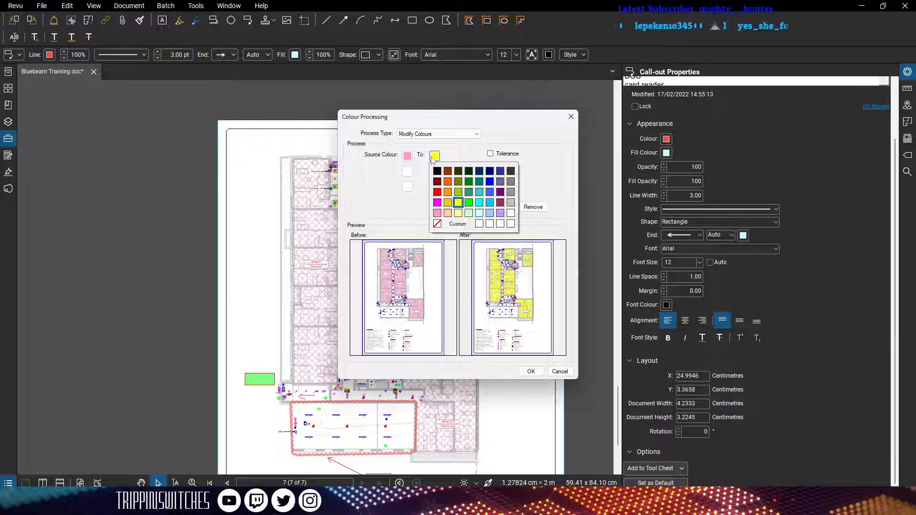
{"action": "left_click", "coordinate": [515, 322]}
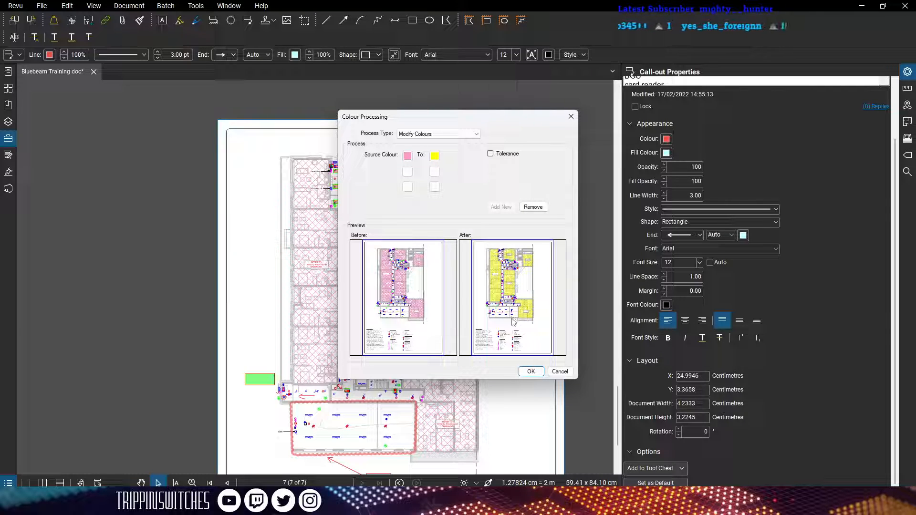
{"action": "left_click", "coordinate": [530, 371]}
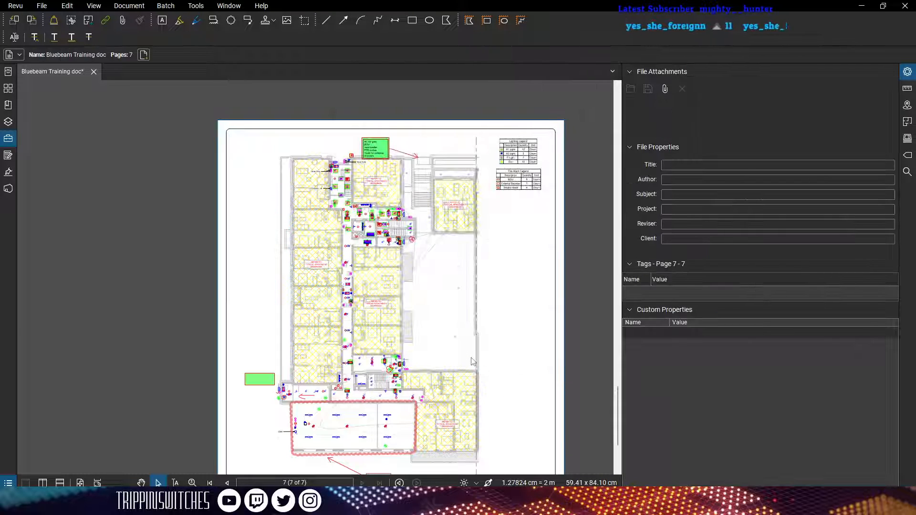
Examine the yellow apartment hatching close up and across the whole floor plan, including the apartments beside the corridor and stairwell
{"action": "scroll", "coordinate": [373, 306], "scroll_direction": "up", "scroll_amount": 5}
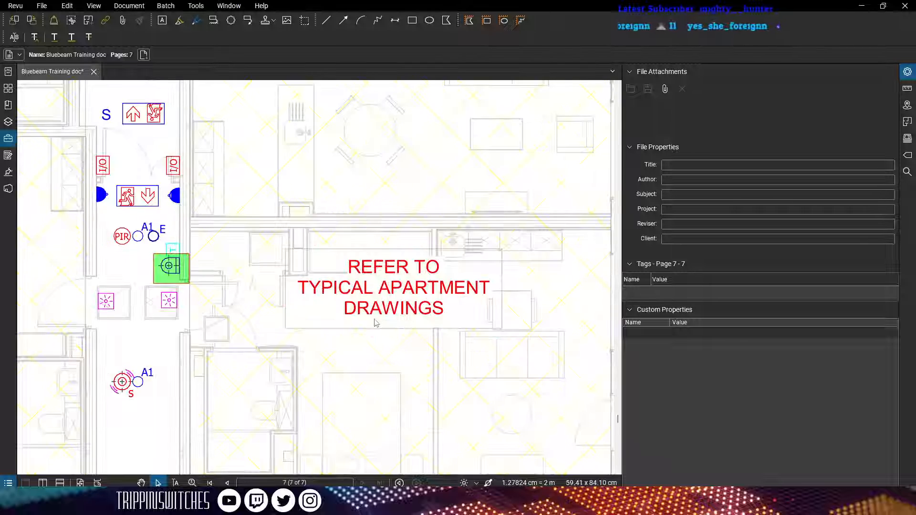
{"action": "scroll", "coordinate": [373, 322], "scroll_direction": "down", "scroll_amount": 3}
{"action": "scroll", "coordinate": [373, 331], "scroll_direction": "down", "scroll_amount": 1}
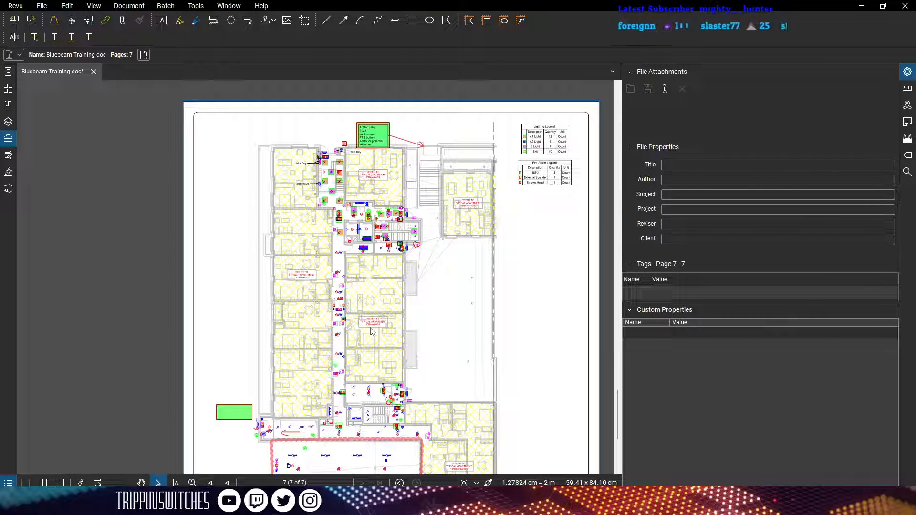
{"action": "scroll", "coordinate": [323, 305], "scroll_direction": "up", "scroll_amount": 3}
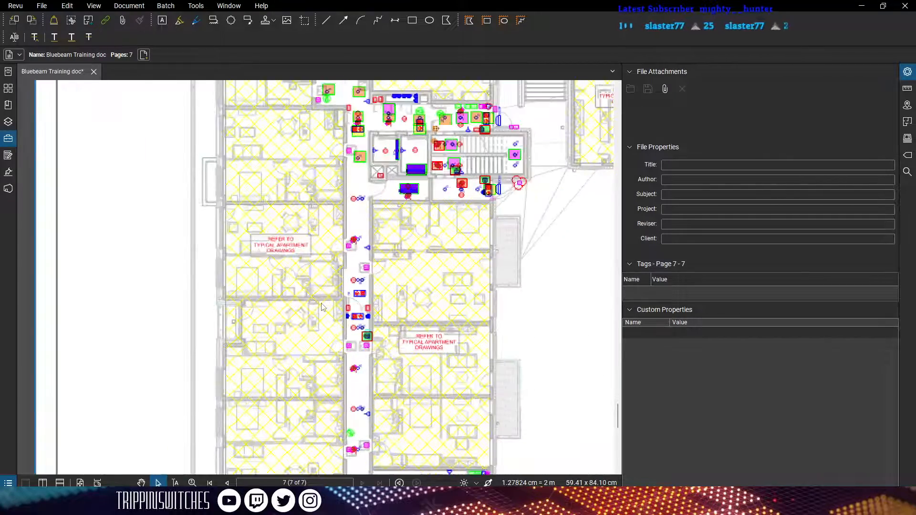
{"action": "scroll", "coordinate": [322, 249], "scroll_direction": "up", "scroll_amount": 4}
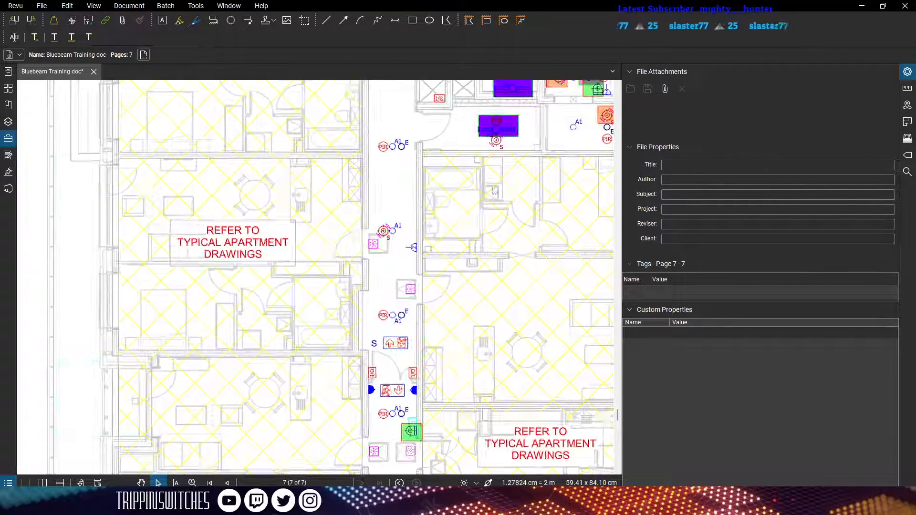
{"action": "mouse_move", "coordinate": [493, 187]}
{"action": "left_mouse_down"}
{"action": "mouse_move", "coordinate": [319, 337]}
{"action": "mouse_move", "coordinate": [400, 296]}
{"action": "left_mouse_up"}
{"action": "scroll", "coordinate": [311, 315], "scroll_direction": "down", "scroll_amount": 3}
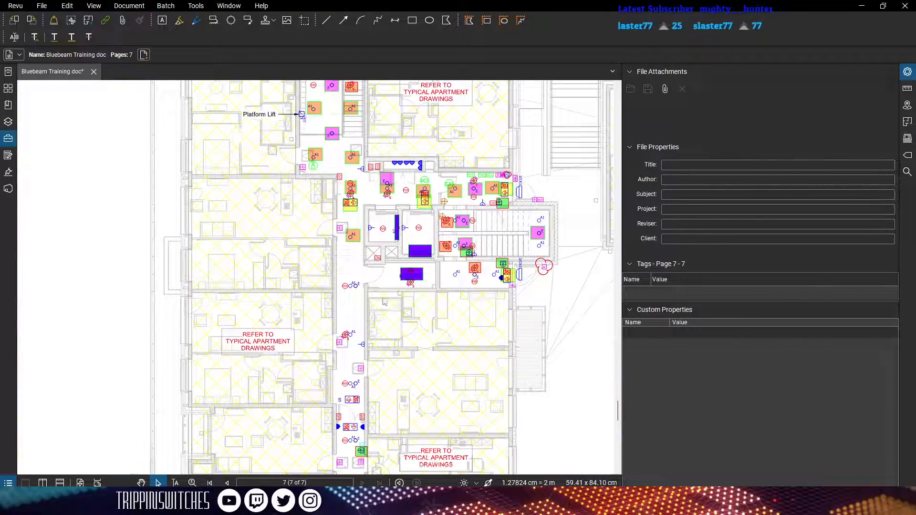
{"action": "scroll", "coordinate": [301, 333], "scroll_direction": "down", "scroll_amount": 3}
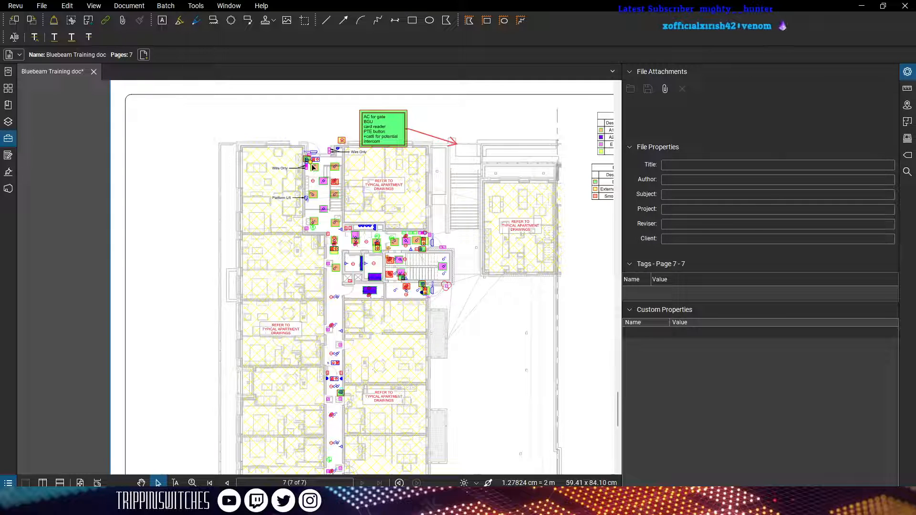
{"action": "scroll", "coordinate": [405, 182], "scroll_direction": "up", "scroll_amount": 2}
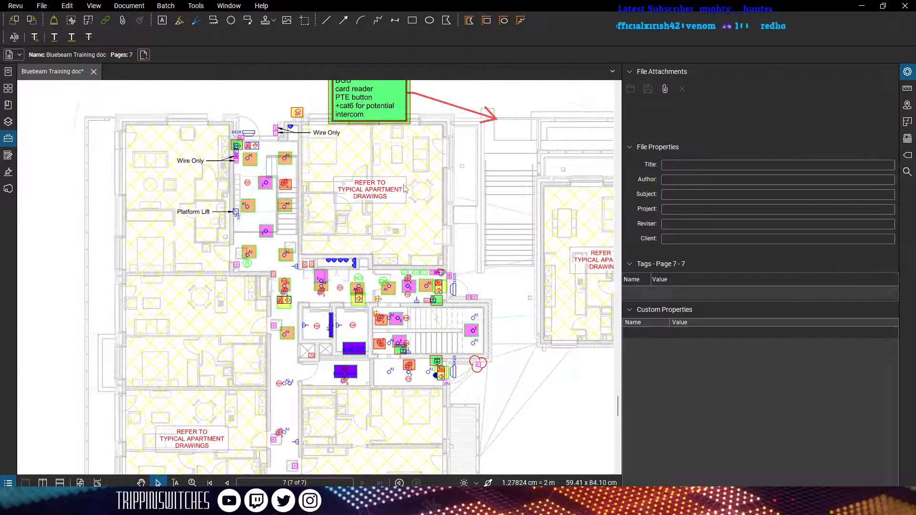
{"action": "scroll", "coordinate": [293, 183], "scroll_direction": "down", "scroll_amount": 2}
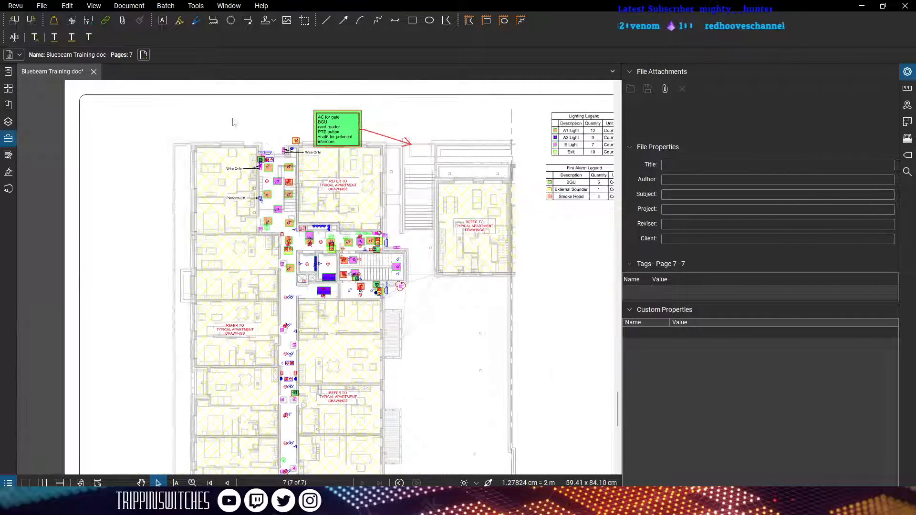
Recolour the apartment hatching with a Modify Colours process, using yellow as the source colour and lavender as the replacement
{"action": "left_click", "coordinate": [139, 7]}
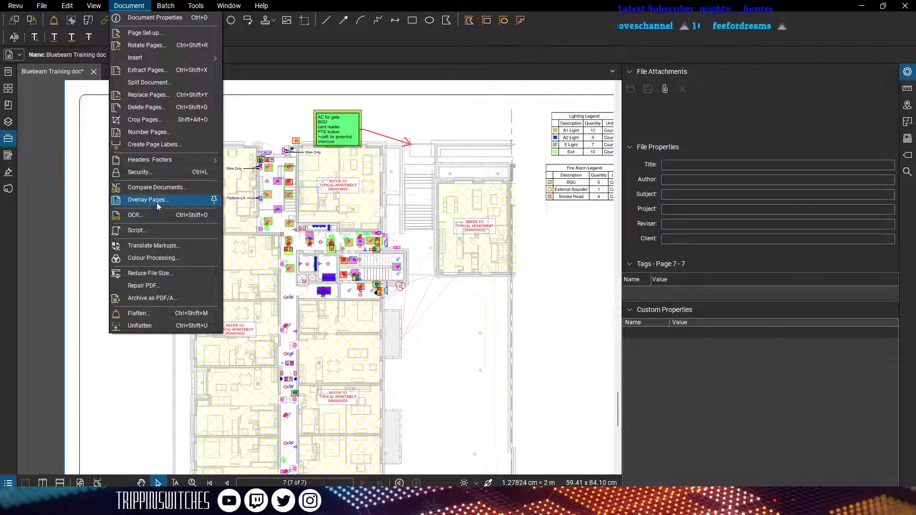
{"action": "left_click", "coordinate": [158, 259]}
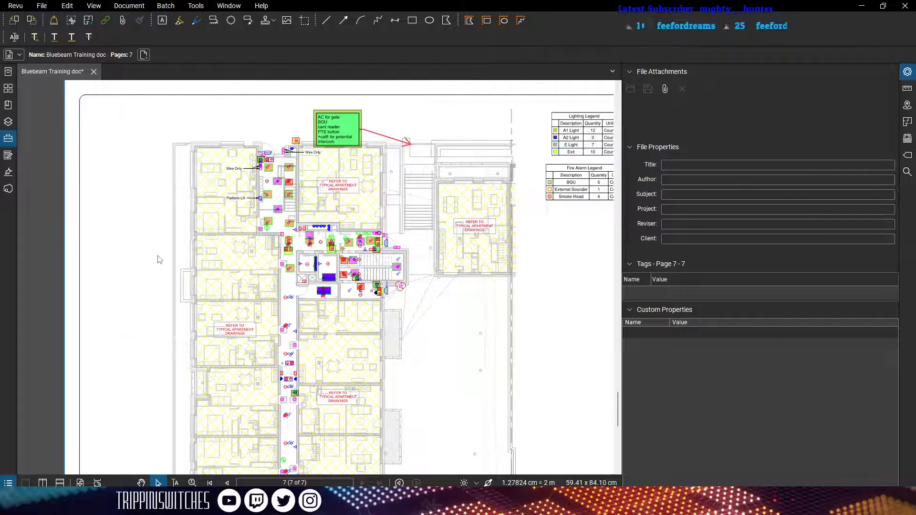
{"action": "left_click", "coordinate": [408, 158]}
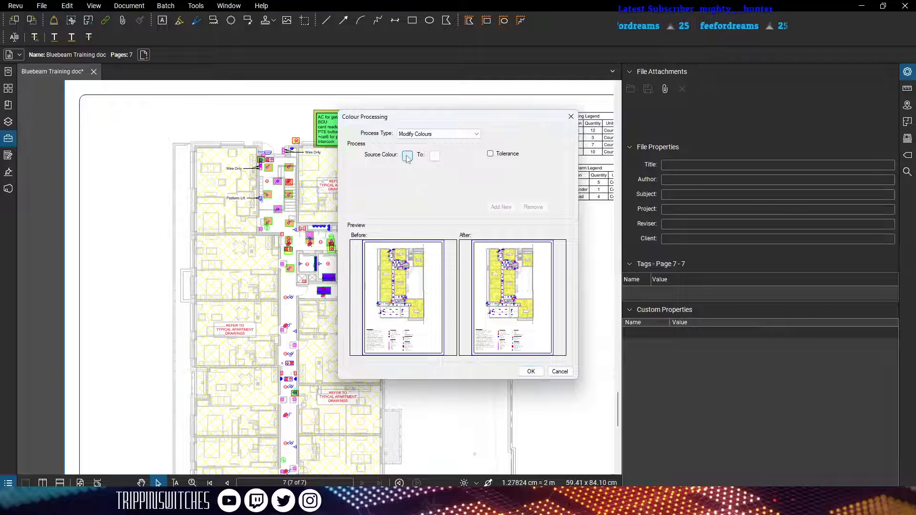
{"action": "left_click", "coordinate": [444, 172]}
{"action": "left_click", "coordinate": [432, 159]}
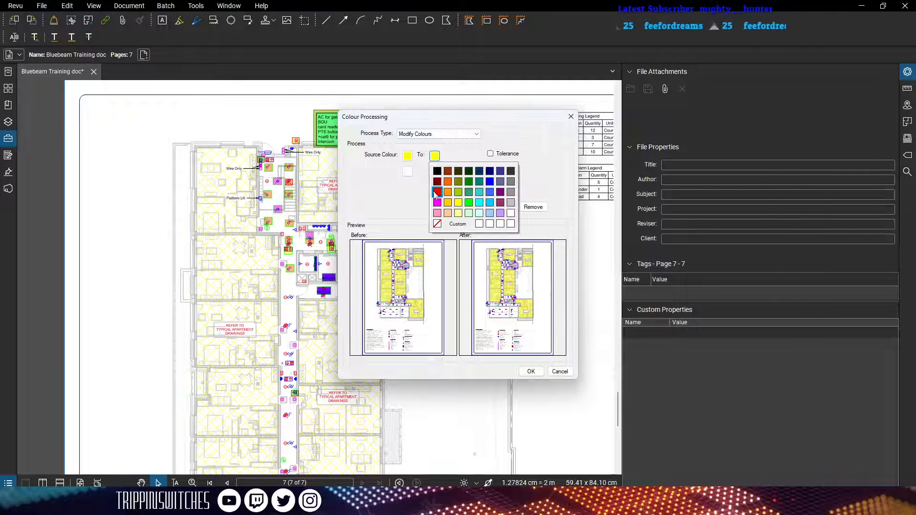
{"action": "left_click", "coordinate": [500, 213]}
{"action": "left_click", "coordinate": [530, 371]}
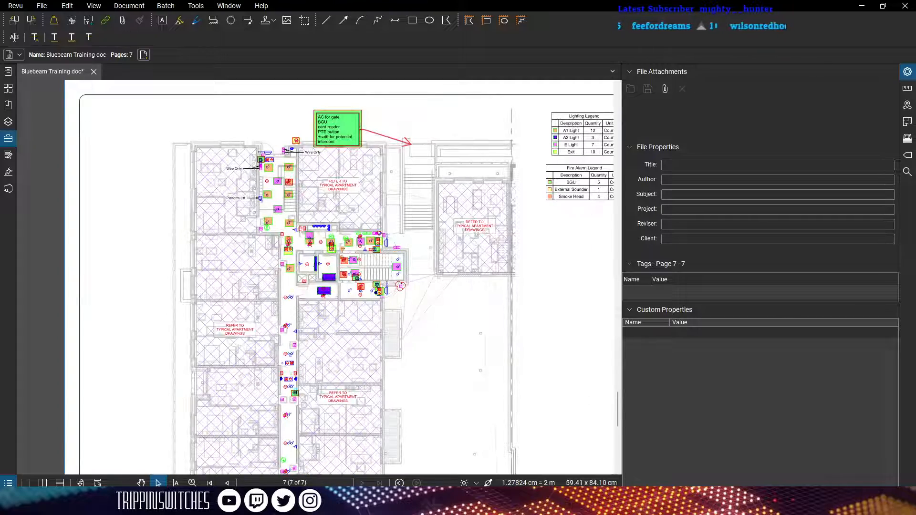
Review the lavender apartment hatching along the corridor and down to the clouded access control area
{"action": "scroll", "coordinate": [311, 303], "scroll_direction": "up", "scroll_amount": 1}
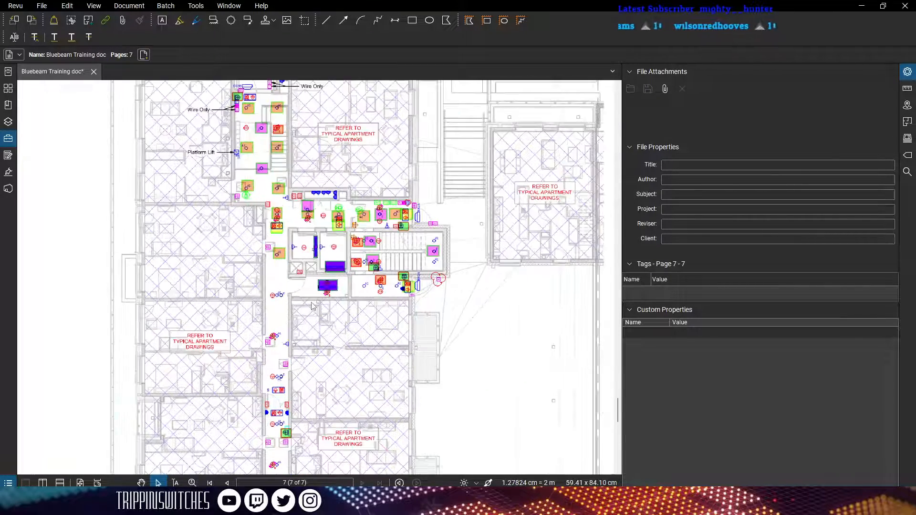
{"action": "left_click_drag", "start_coordinate": [312, 303], "coordinate": [404, 262]}
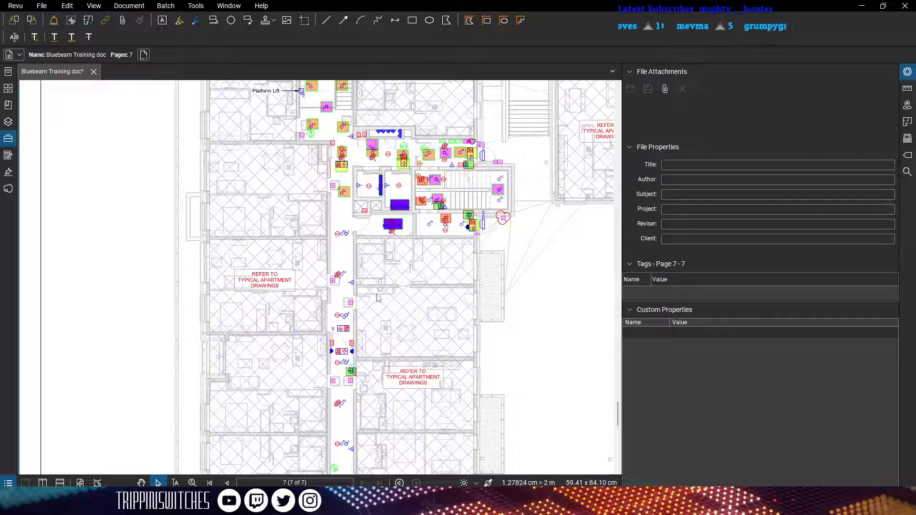
{"action": "scroll", "coordinate": [377, 299], "scroll_direction": "down", "scroll_amount": 3}
{"action": "left_click_drag", "start_coordinate": [465, 336], "coordinate": [408, 200]}
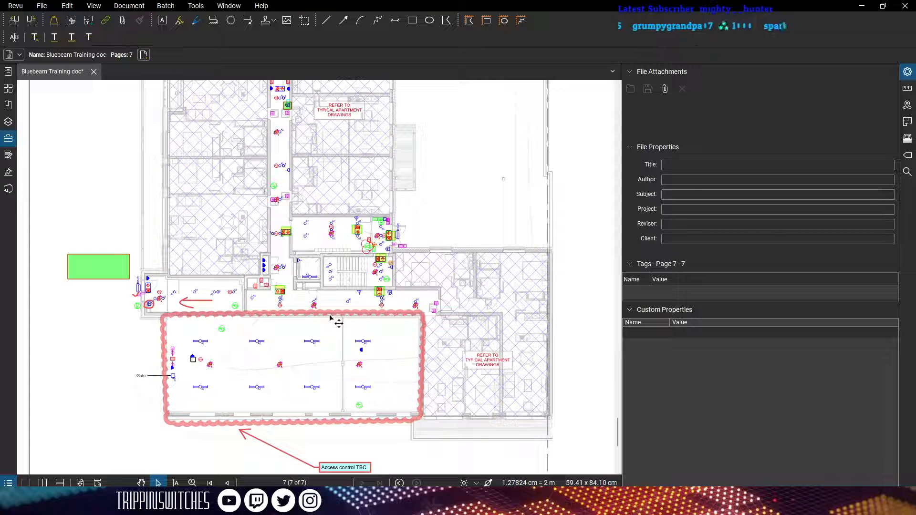